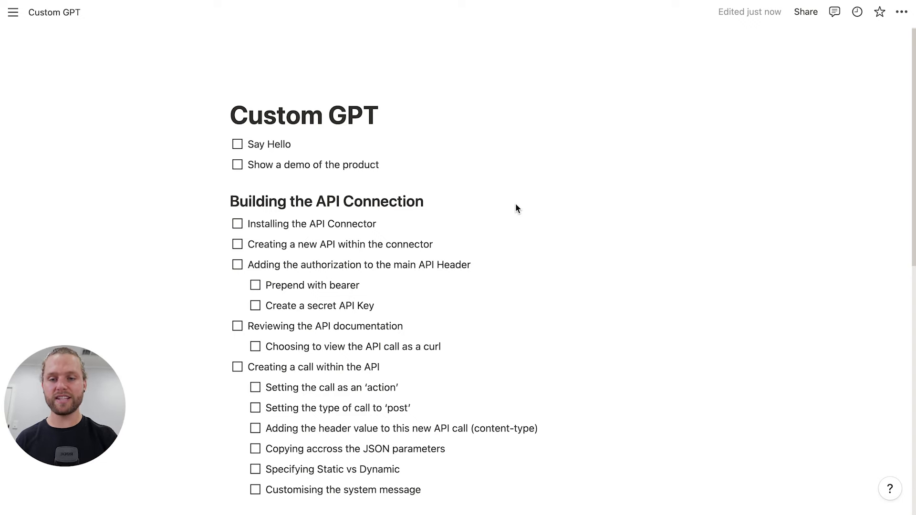
- Mark the "Say Hello" item as done in the Custom GPT checklist
scroll(537, 199, "down", 8)
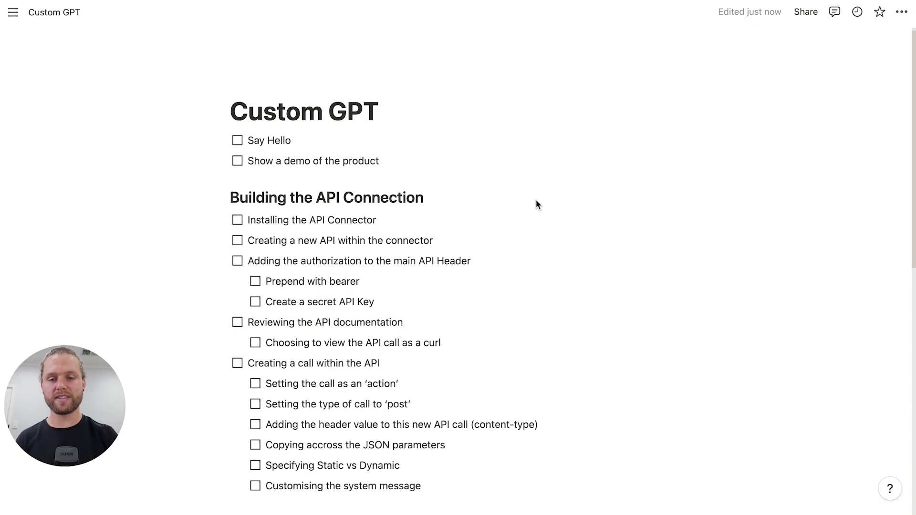
scroll(536, 199, "up", 8)
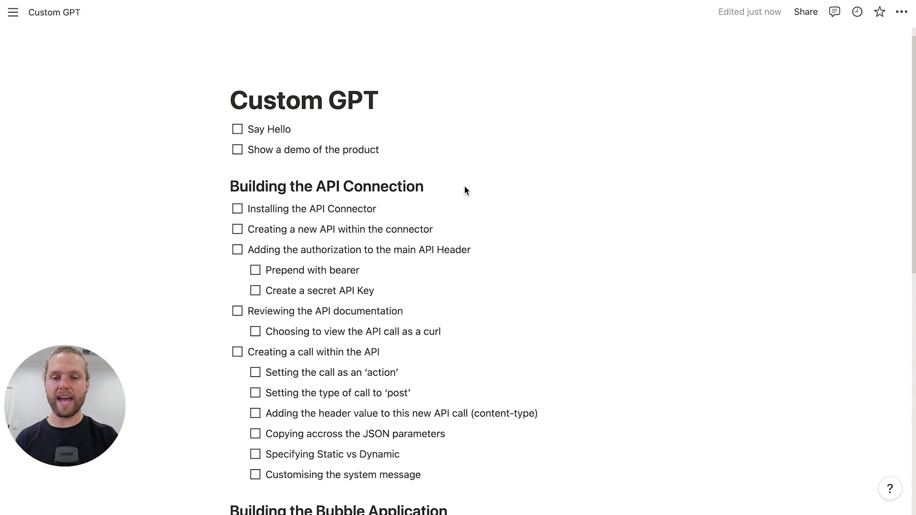
left_click(237, 128)
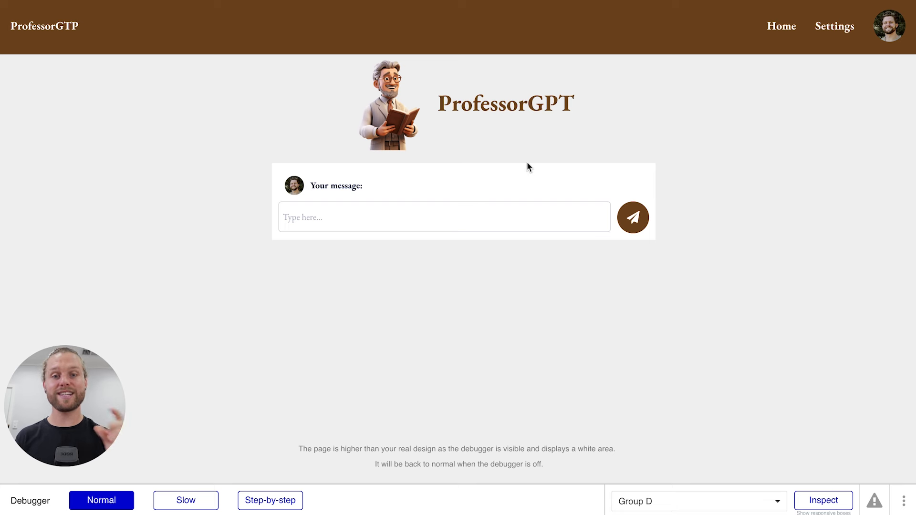
- Send the message "Who ruled Greece in 400BC?" to ProfessorGPT and read the reply
left_click(448, 221)
type("W")
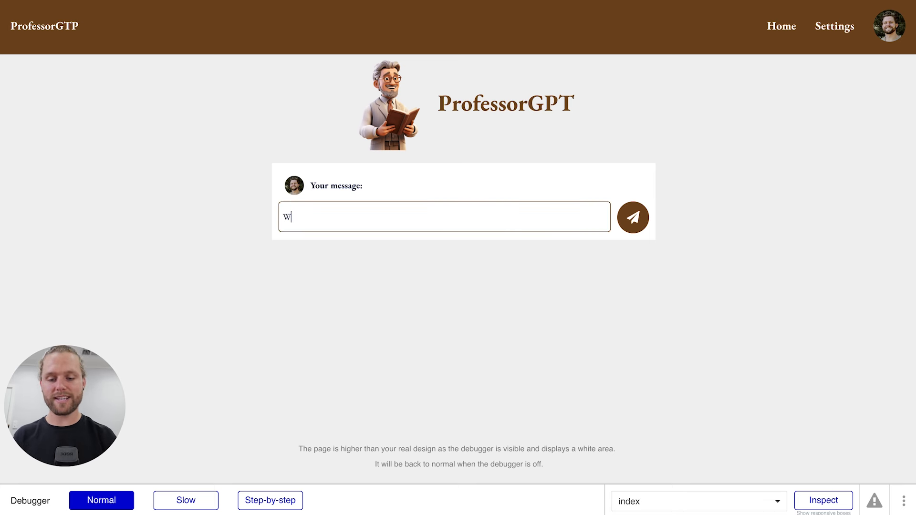
type("ho ruled G")
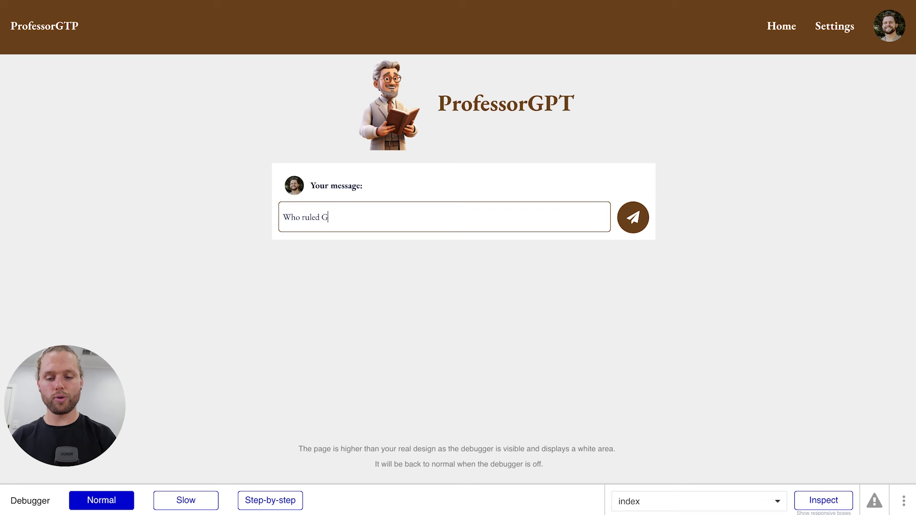
type("reece in ")
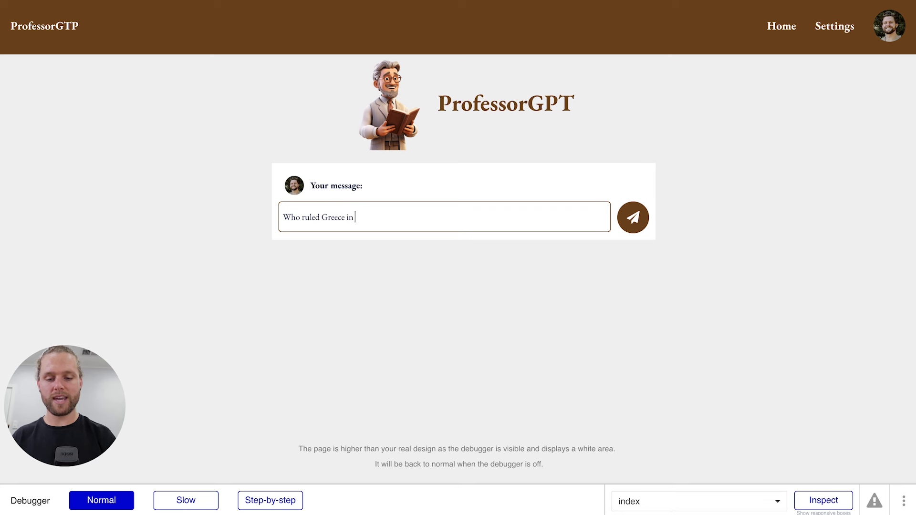
type("400BC?")
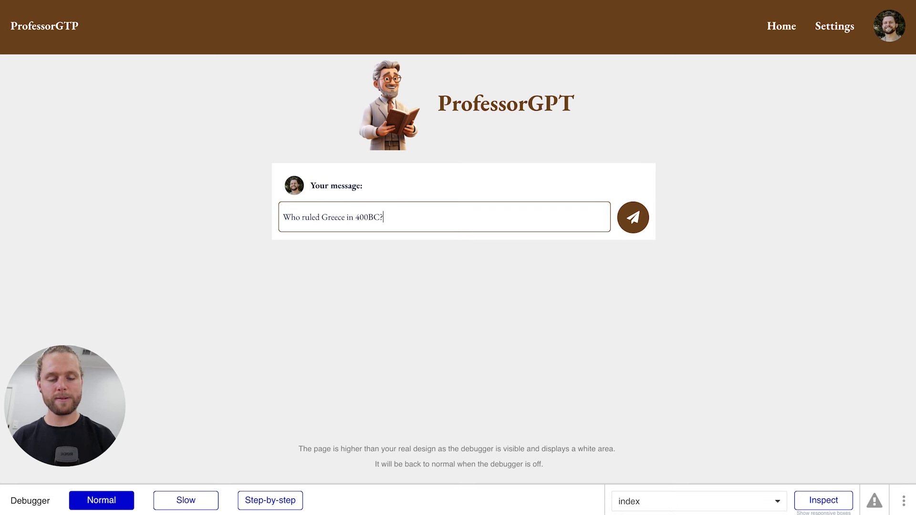
left_click(633, 217)
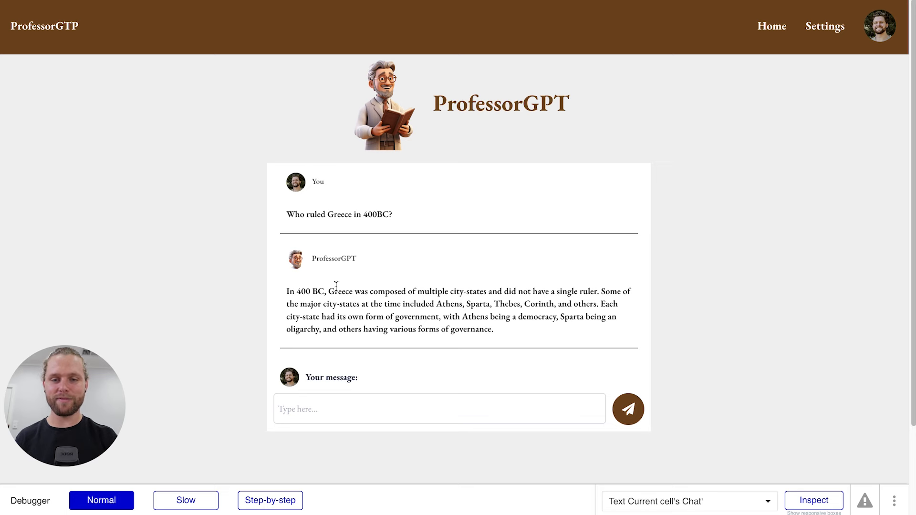
scroll(488, 256, "down", 1)
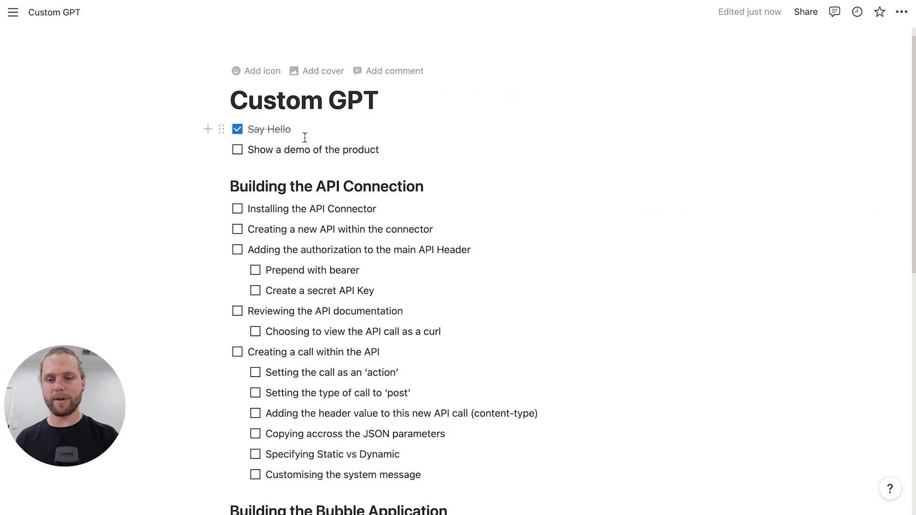
- Mark the "Show a demo of the product" item as done in the Custom GPT checklist
left_click(237, 150)
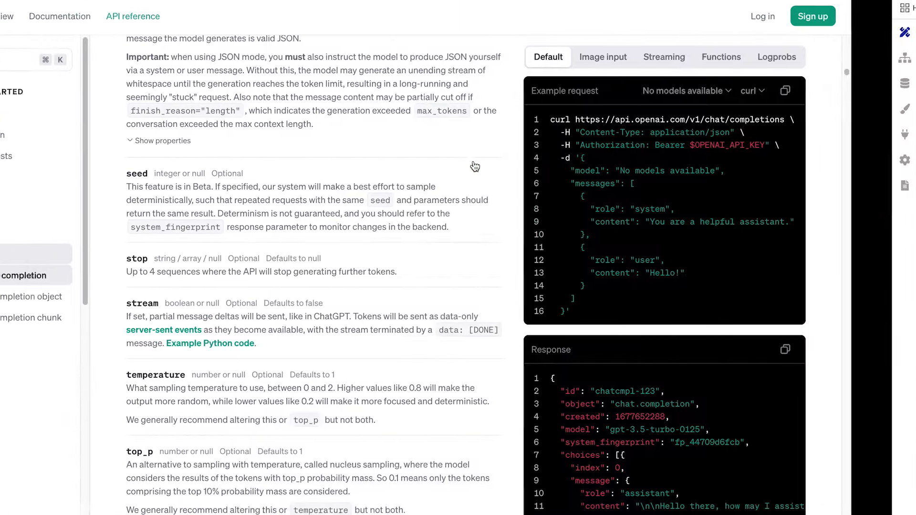
- Review the request body parameters for Create chat completion in the OpenAI API reference
scroll(383, 277, "up", 3)
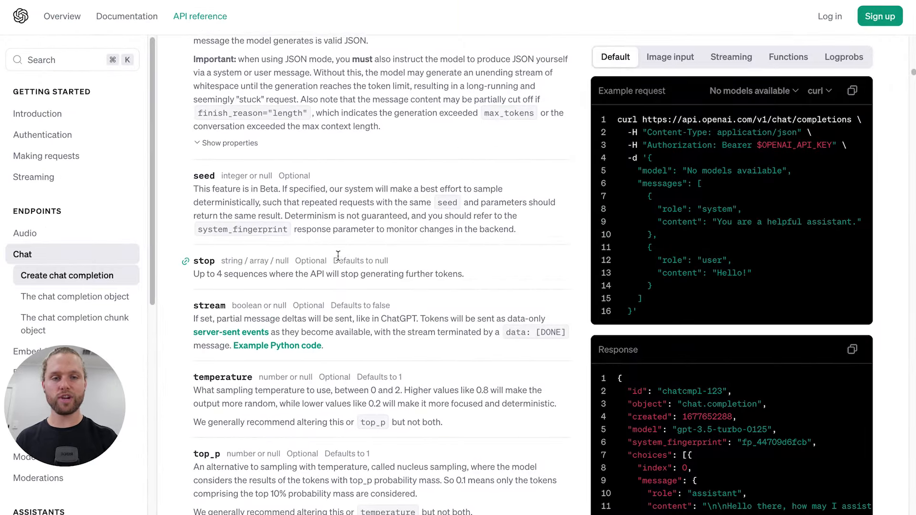
scroll(383, 277, "up", 10)
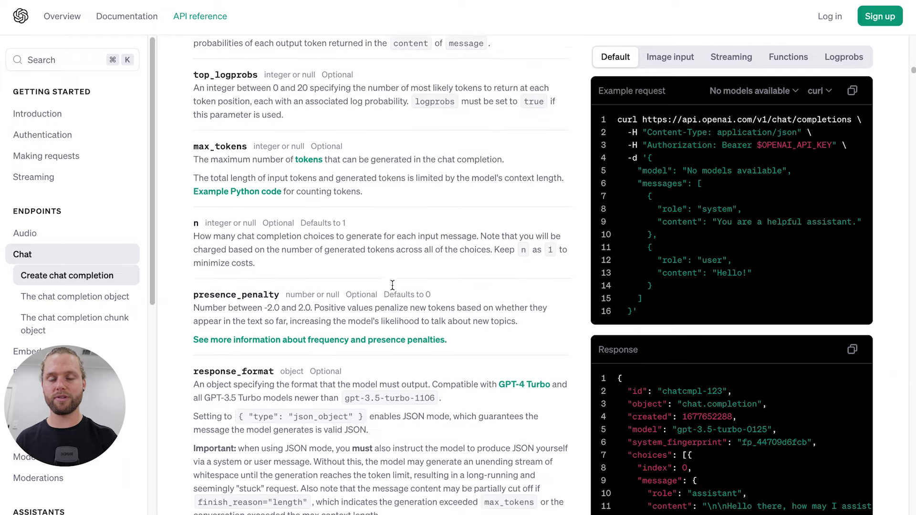
scroll(392, 285, "up", 7)
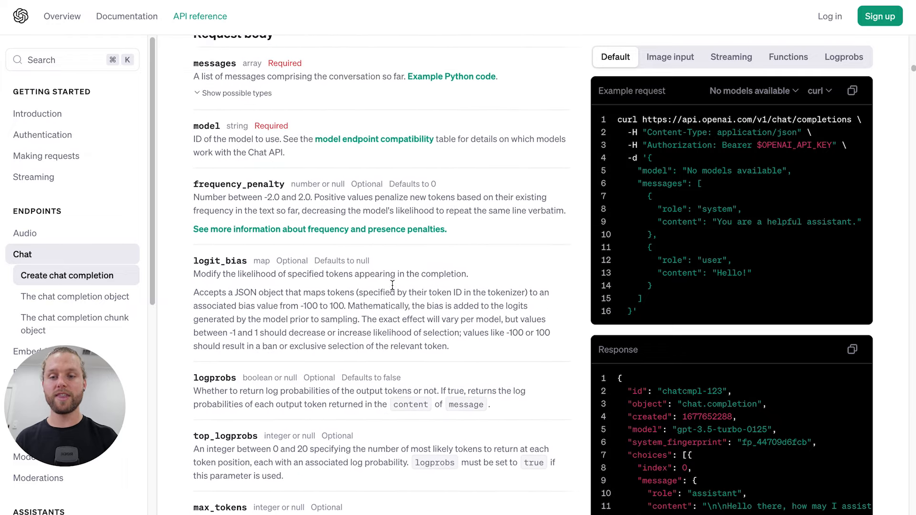
scroll(393, 287, "down", 1)
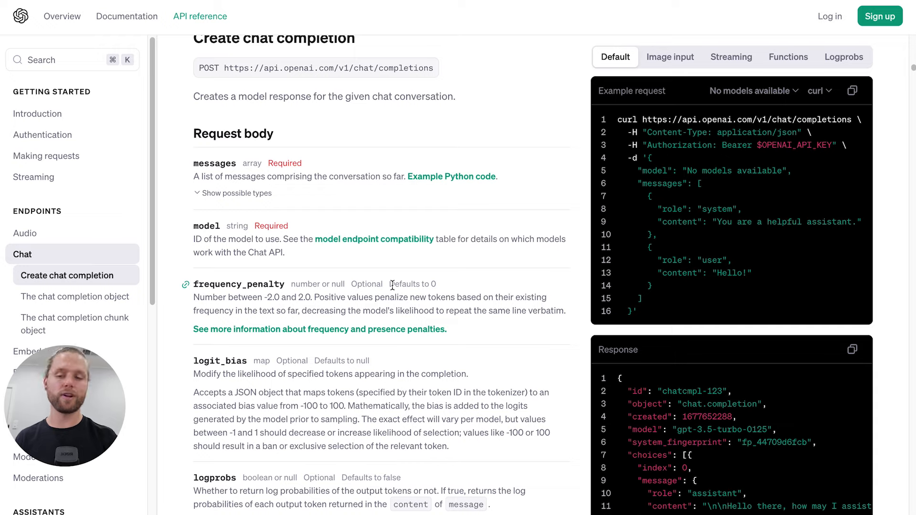
scroll(392, 286, "down", 4)
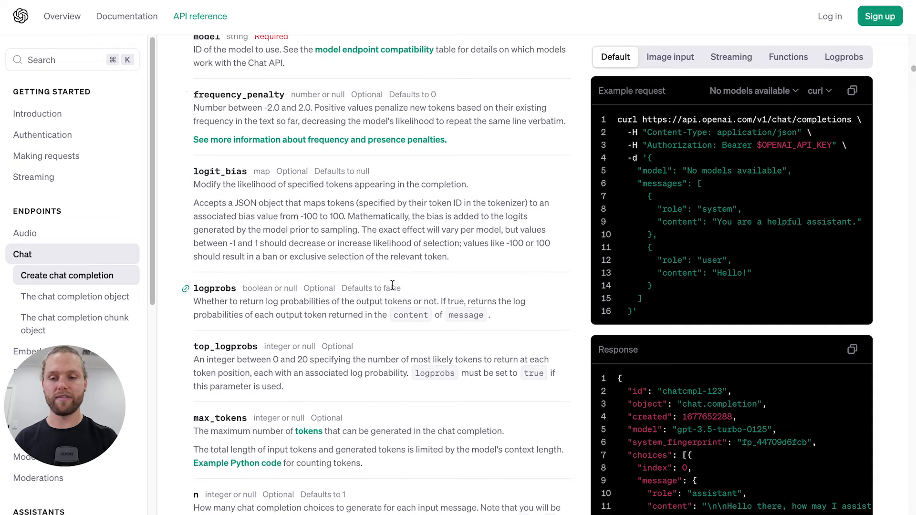
scroll(392, 285, "down", 2)
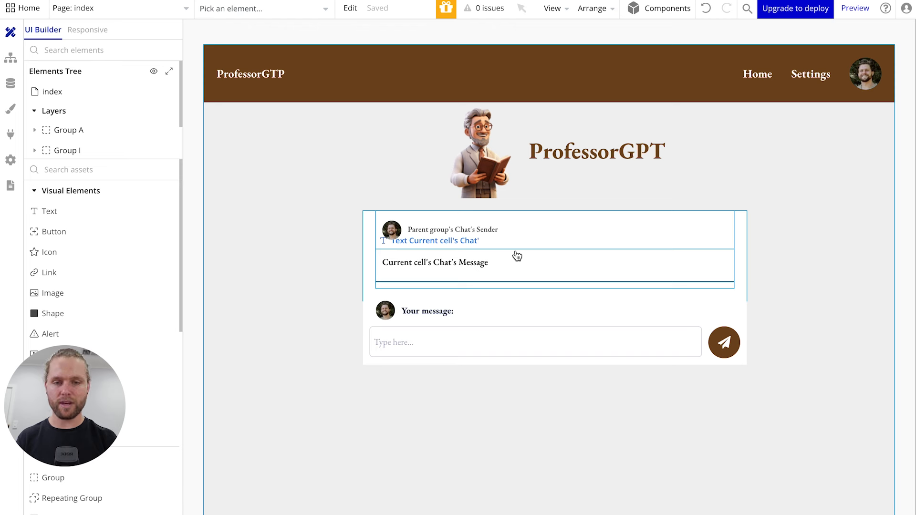
- Install the API Connector plugin in the Bubble app and return to the installed plugins
left_click(805, 232)
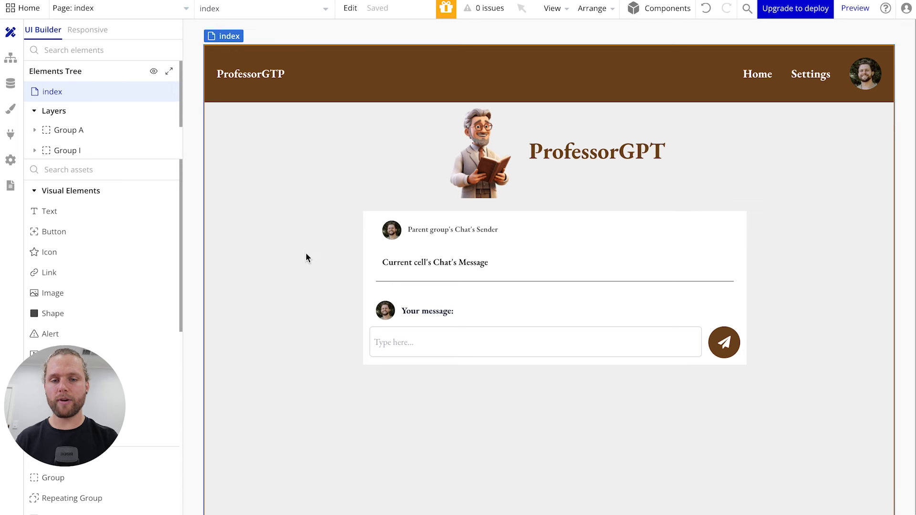
left_click(11, 135)
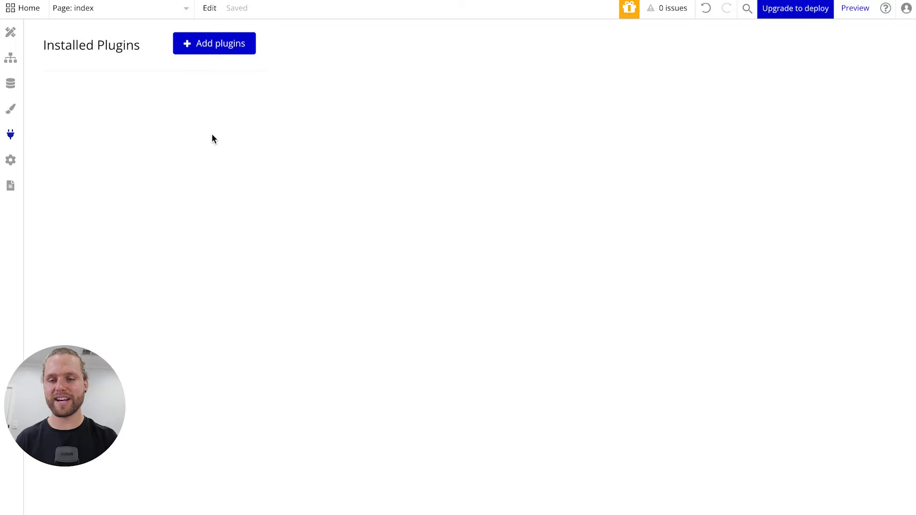
left_click(215, 46)
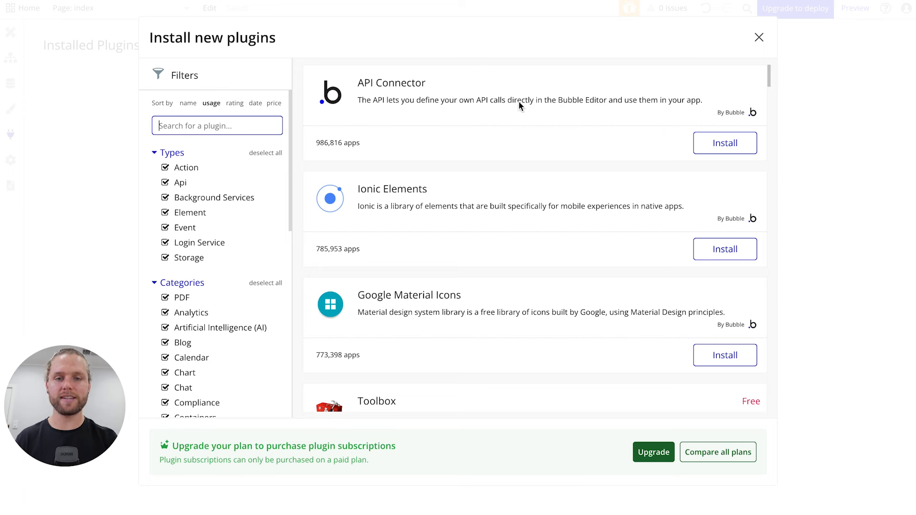
left_click(723, 149)
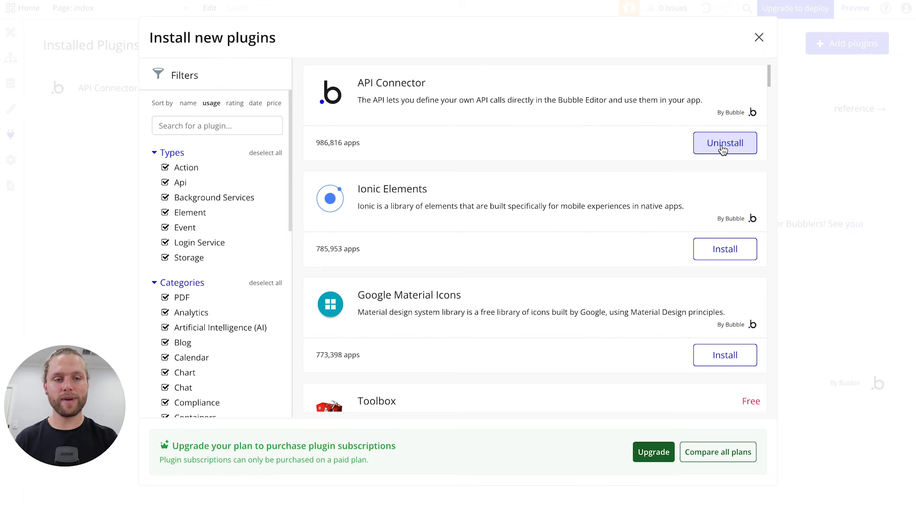
left_click(758, 40)
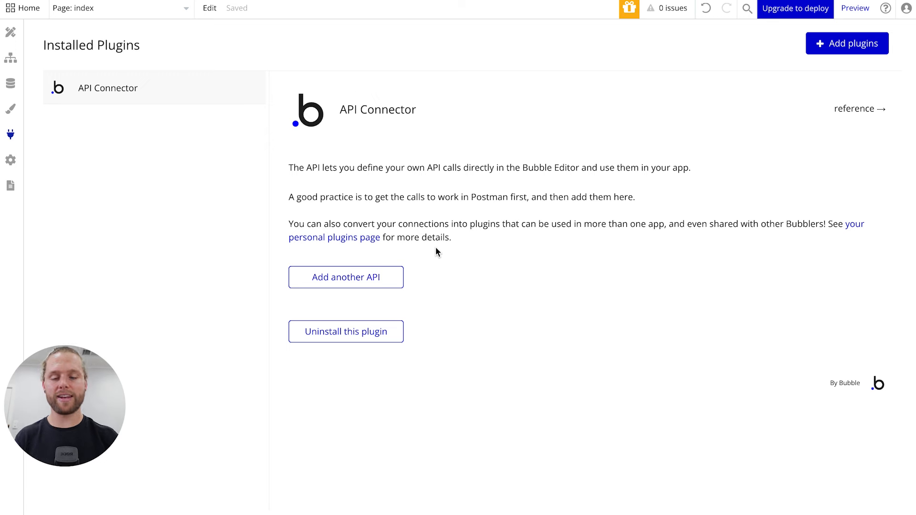
- Add an API named "Open AI" to the API Connector and set its authentication to Private key in header
left_click(389, 283)
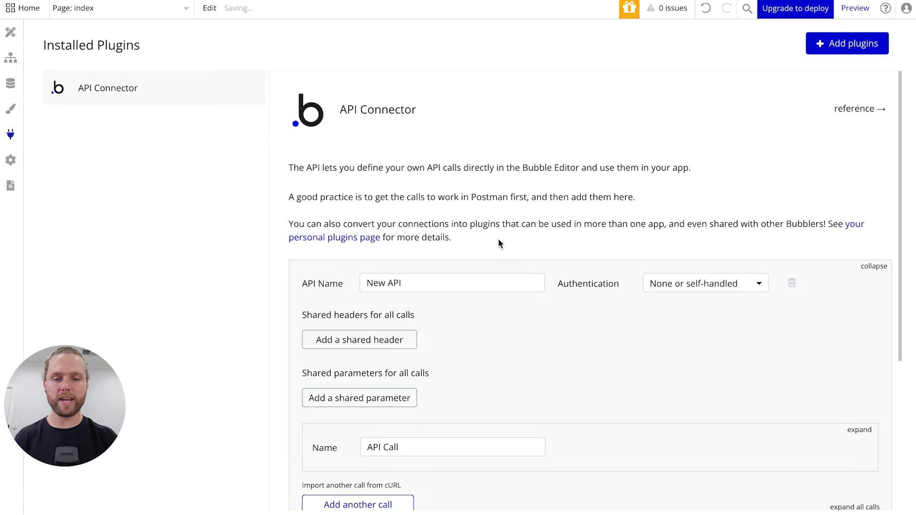
scroll(599, 210, "down", 2)
scroll(613, 330, "down", 2)
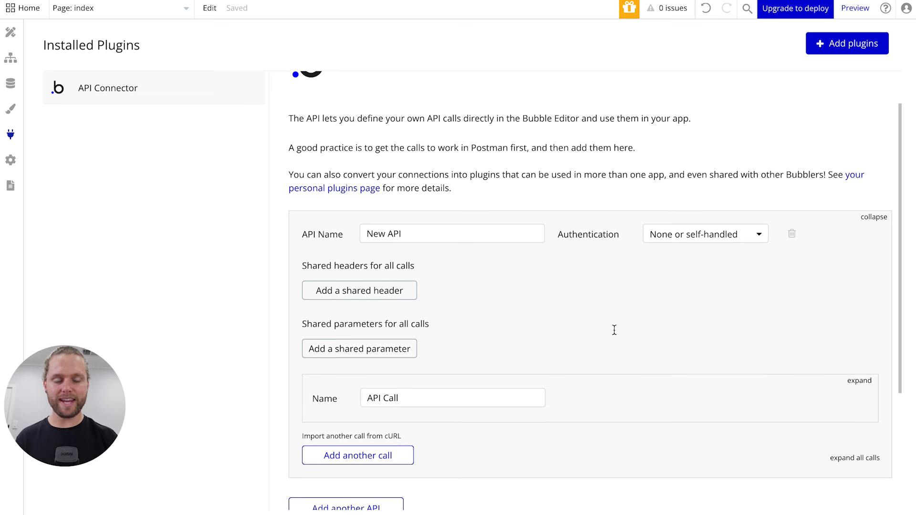
left_click(445, 234)
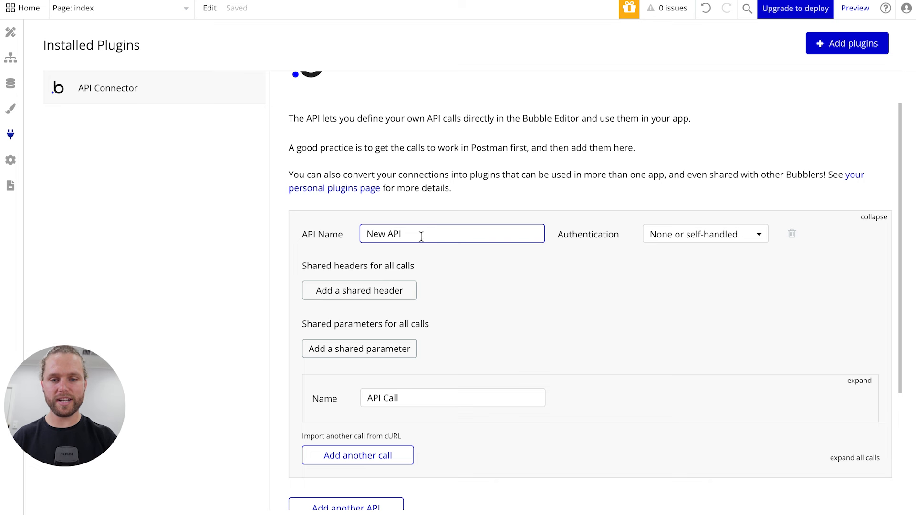
left_click_drag(419, 235, 342, 233)
type("Open")
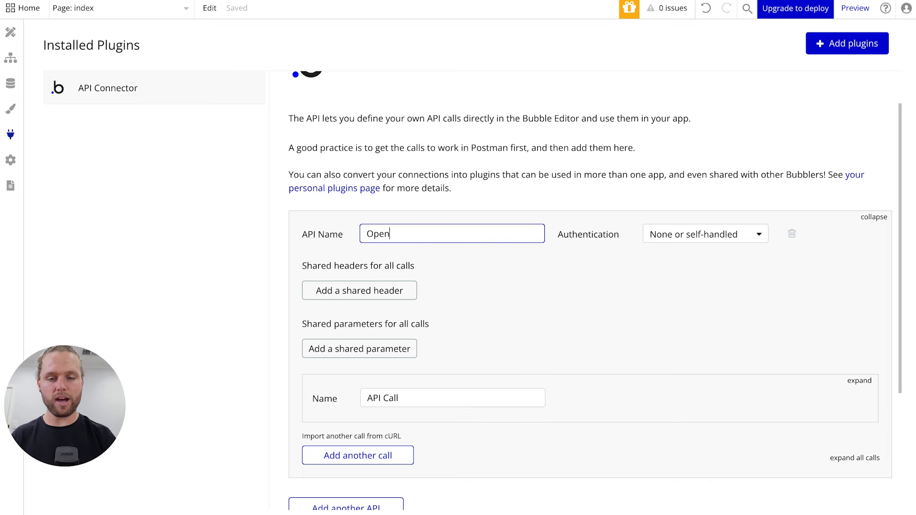
type(" Ai")
key("BackSpace")
type("I")
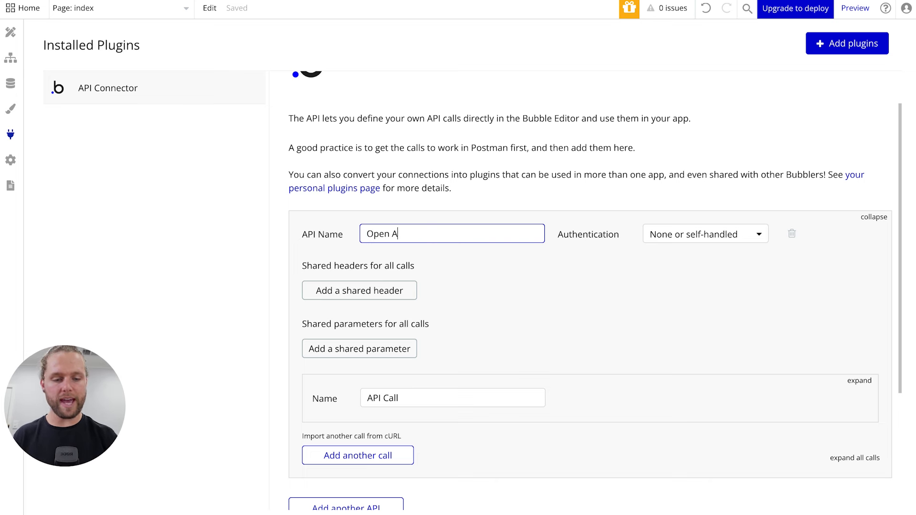
left_click(625, 280)
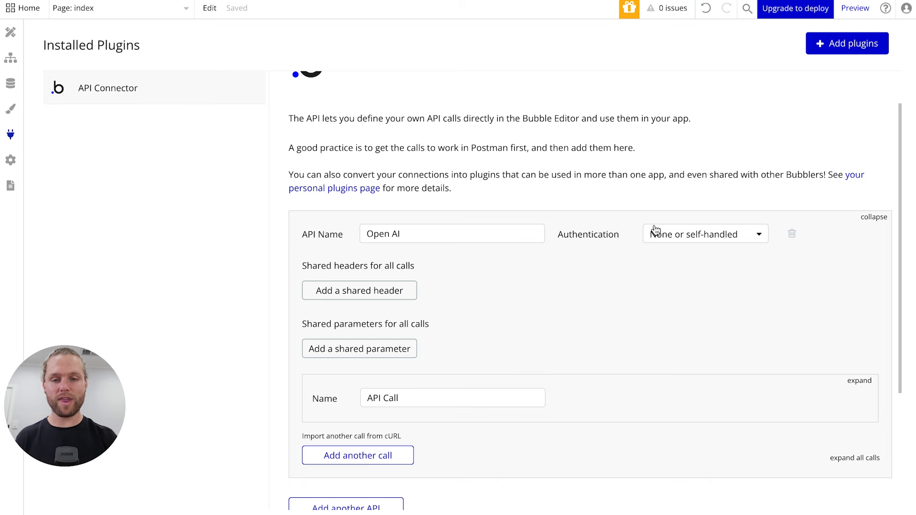
left_click(679, 237)
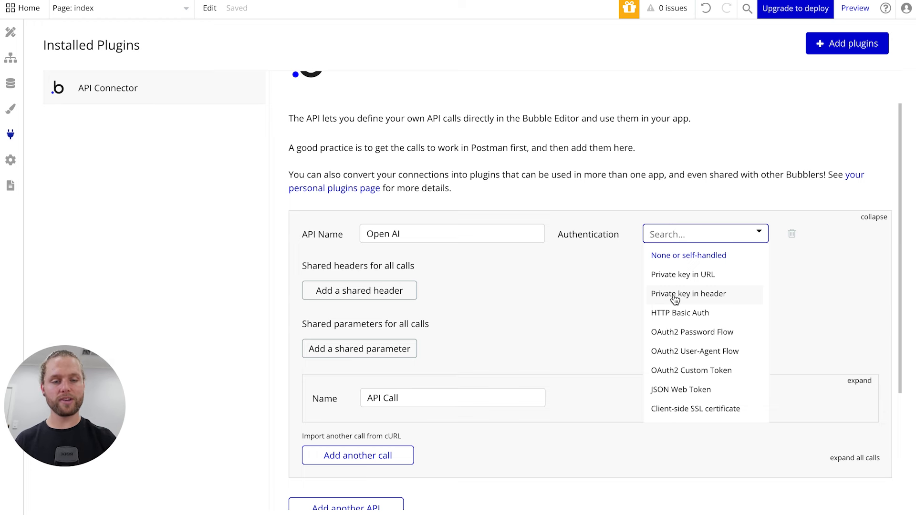
left_click(734, 299)
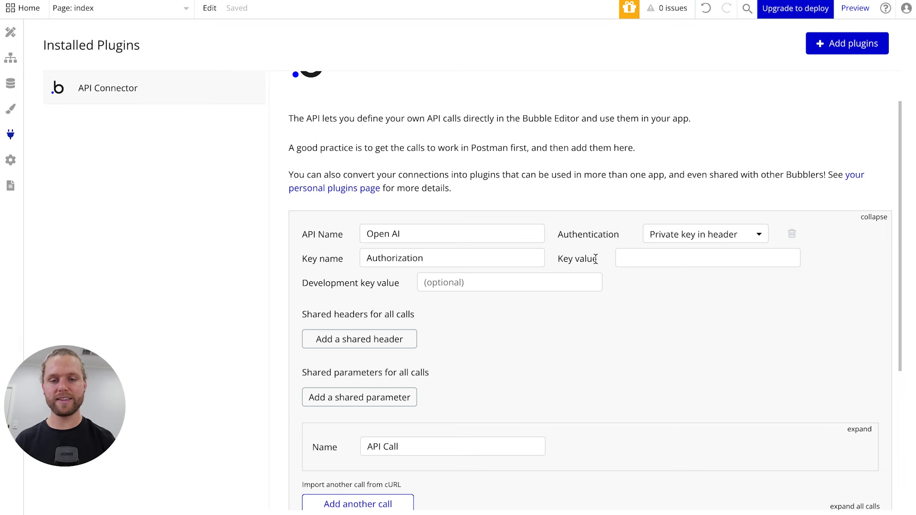
- Switch to the OpenAI API reference and copy "Bearer $OPENAI_API_KEY" from the Authorization header of the example curl request
key("ctrl+Left")
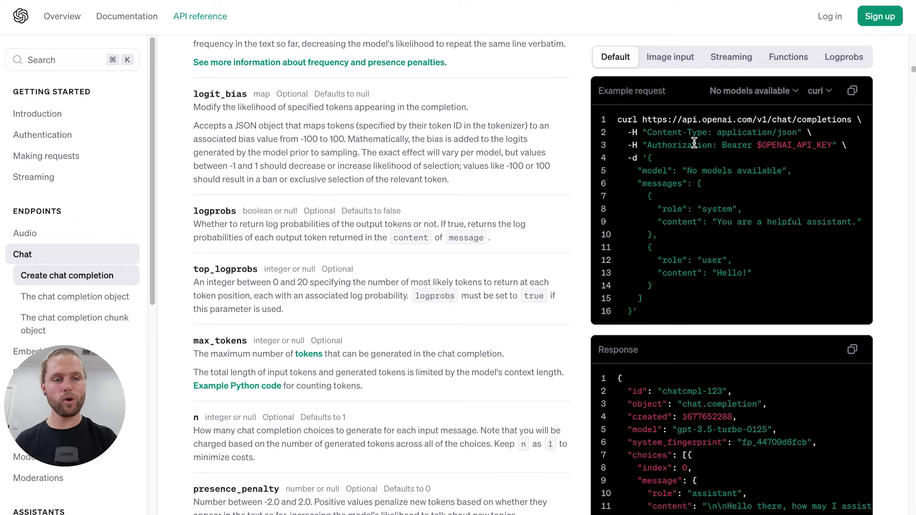
left_click_drag(638, 146, 632, 146)
left_click(632, 146)
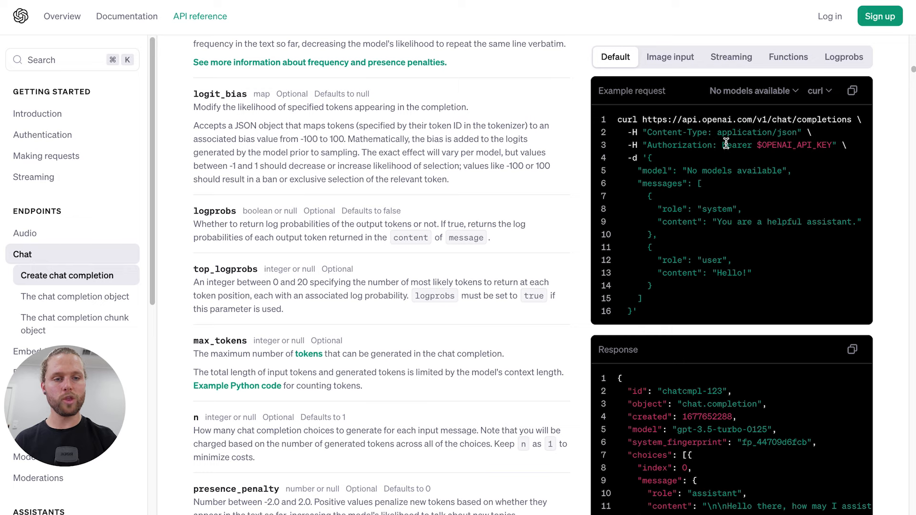
left_click_drag(756, 144, 835, 147)
left_click(835, 147)
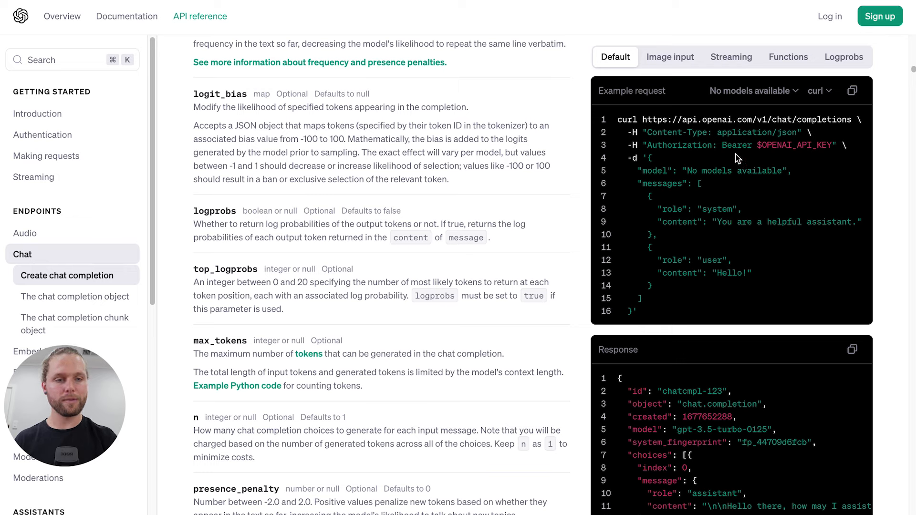
left_click_drag(722, 145, 830, 147)
key("ctrl+c")
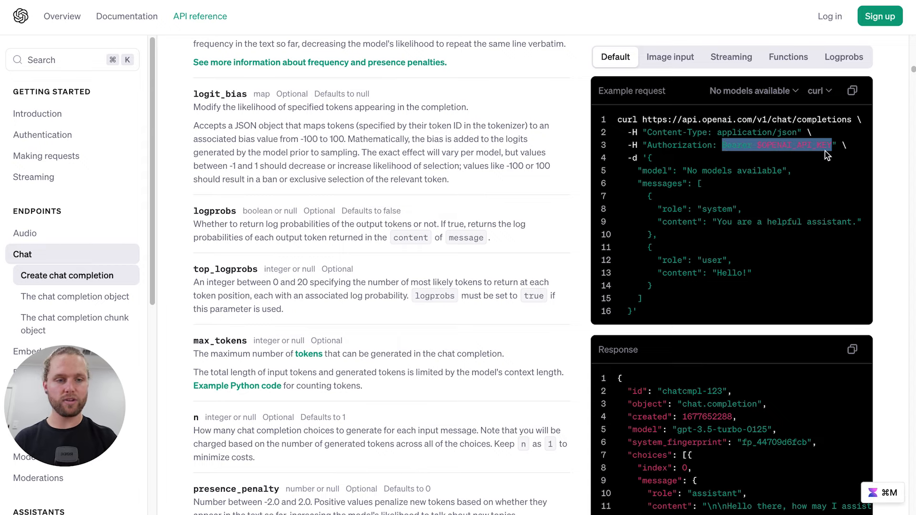
- Switch to the Bubble editor and paste "Bearer $OPENAI_API_KEY" as the key value of the Open AI API
key("ctrl+Right")
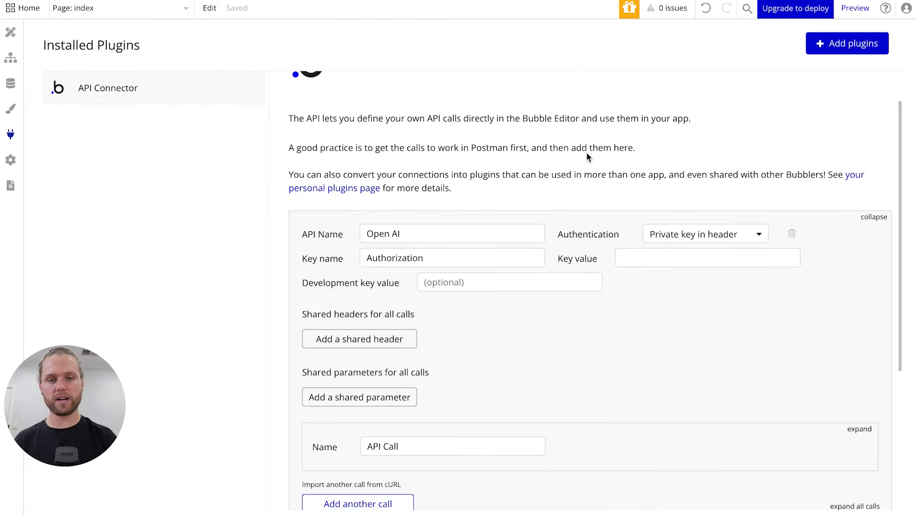
left_click(638, 263)
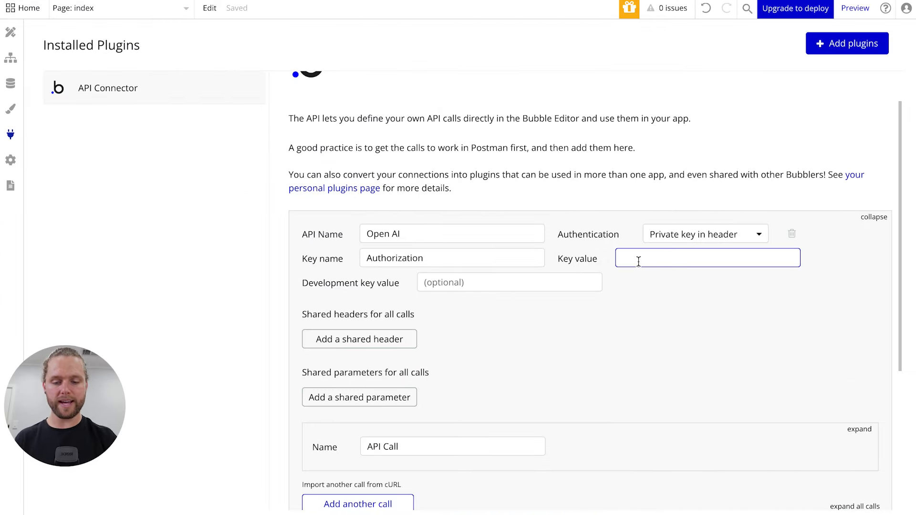
key("ctrl+v")
left_click(643, 279)
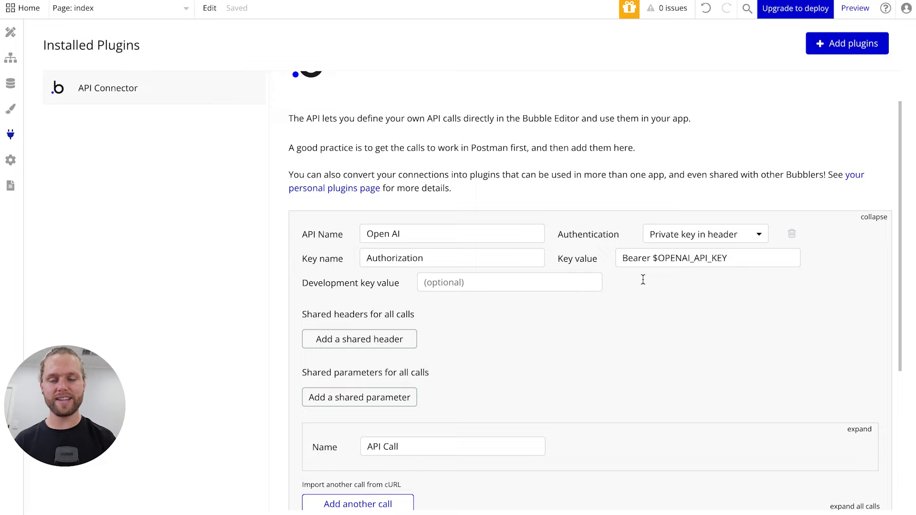
- Switch to the OpenAI API reference and examine the Authorization header in the example curl request
key("ctrl+Left")
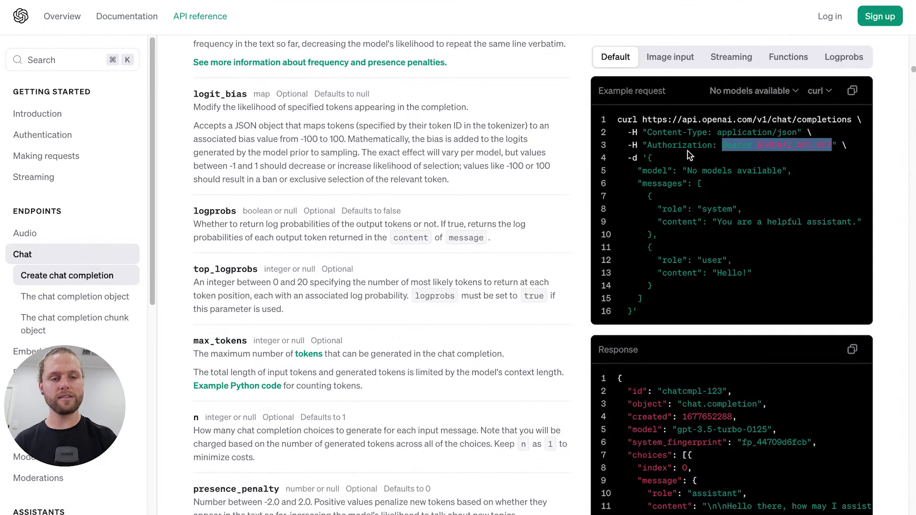
left_click(689, 154)
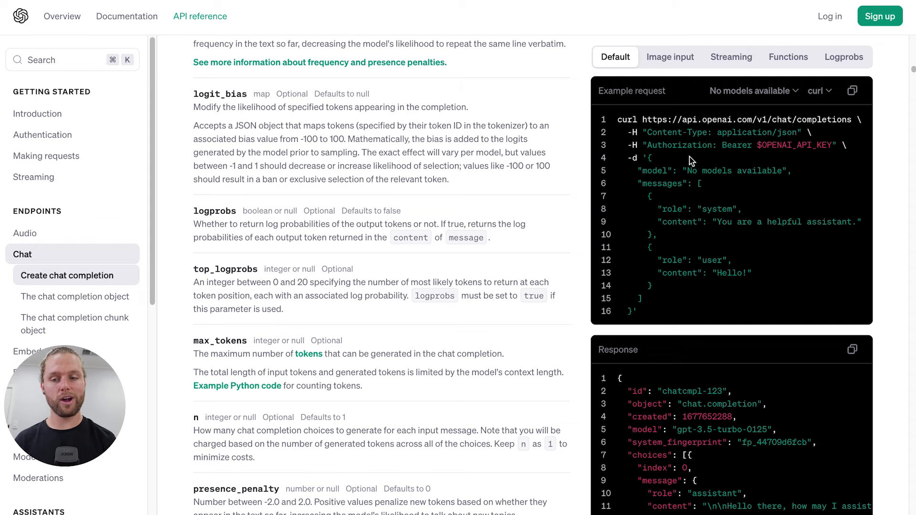
left_click_drag(801, 146, 662, 147)
left_click(678, 150)
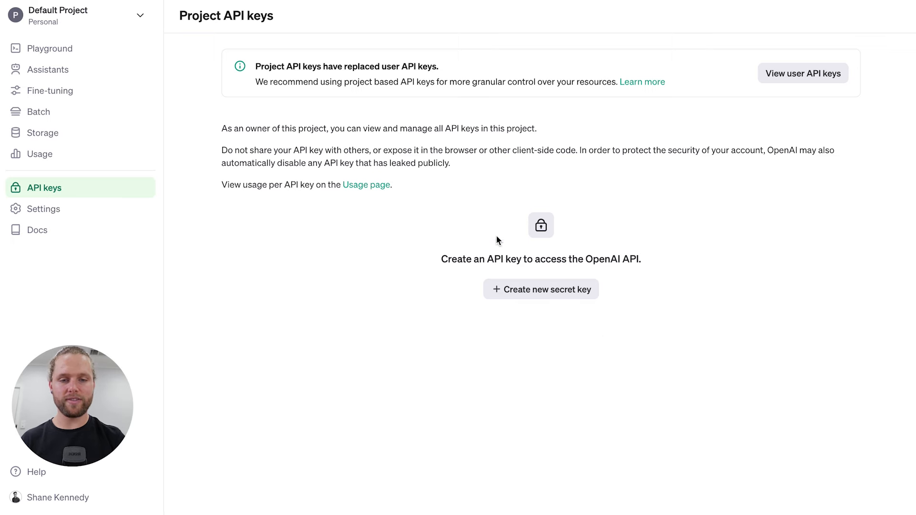
- Create a new OpenAI project secret key named "Professor GPT", copy it and close the key dialog
left_click(520, 295)
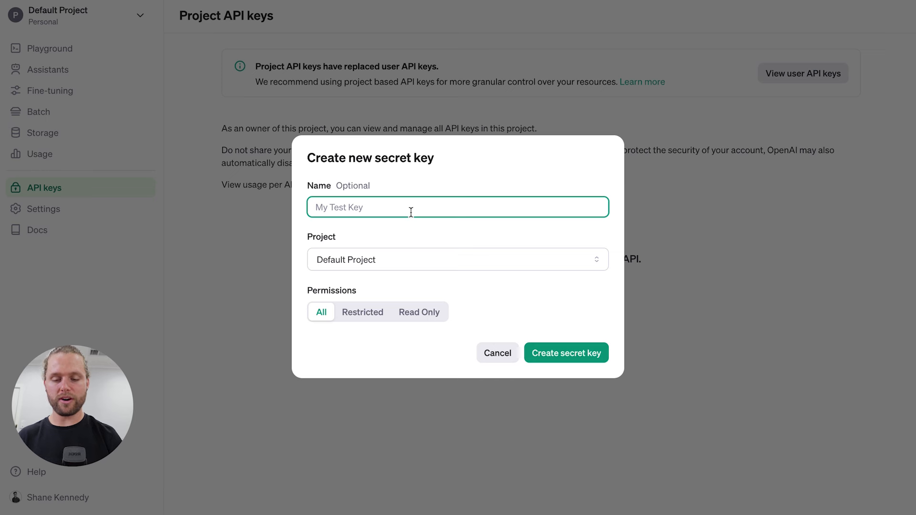
type("Profr")
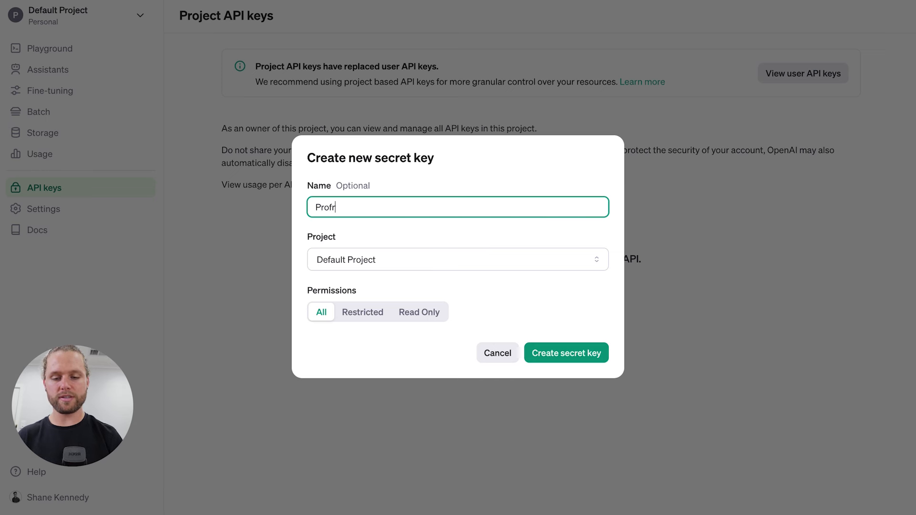
key("BackSpace")
type("essor GPT")
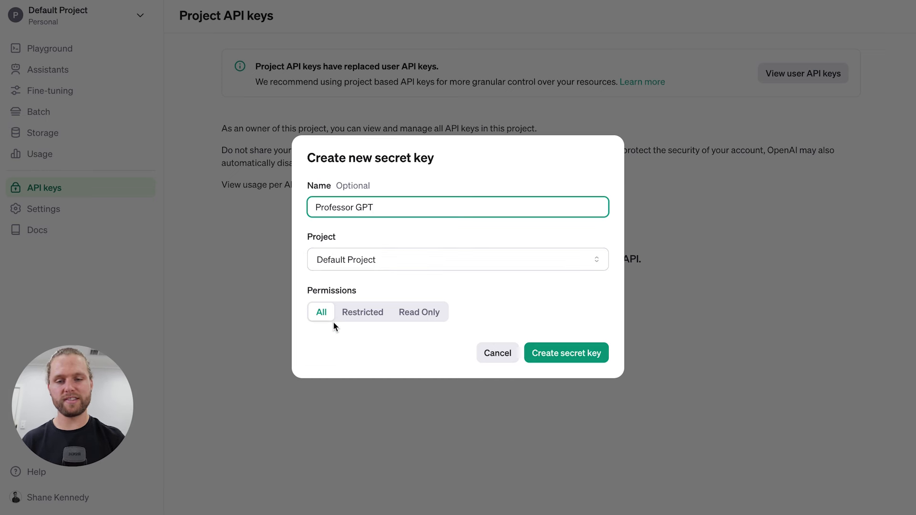
left_click(336, 336)
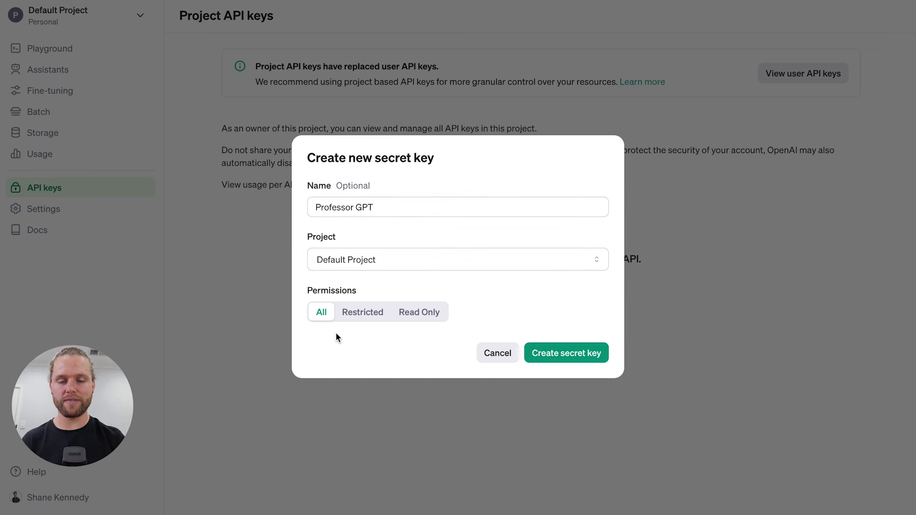
left_click(566, 357)
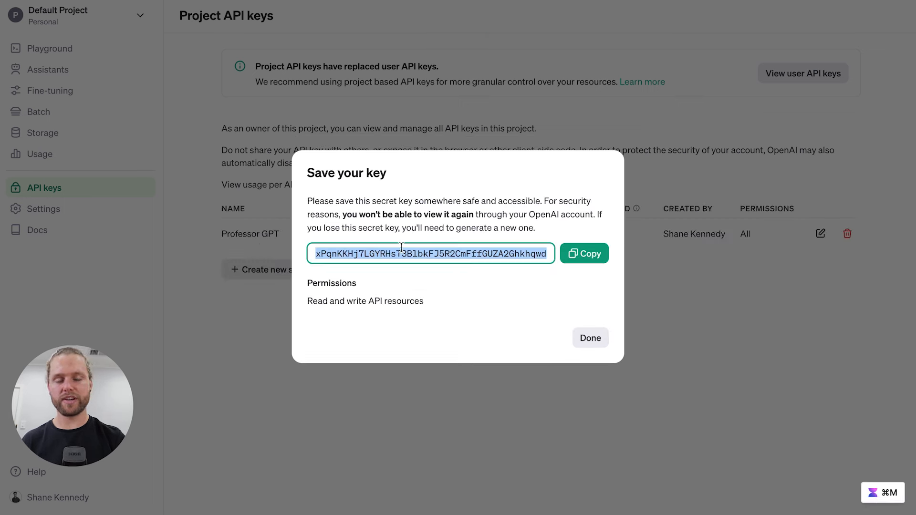
left_click(579, 254)
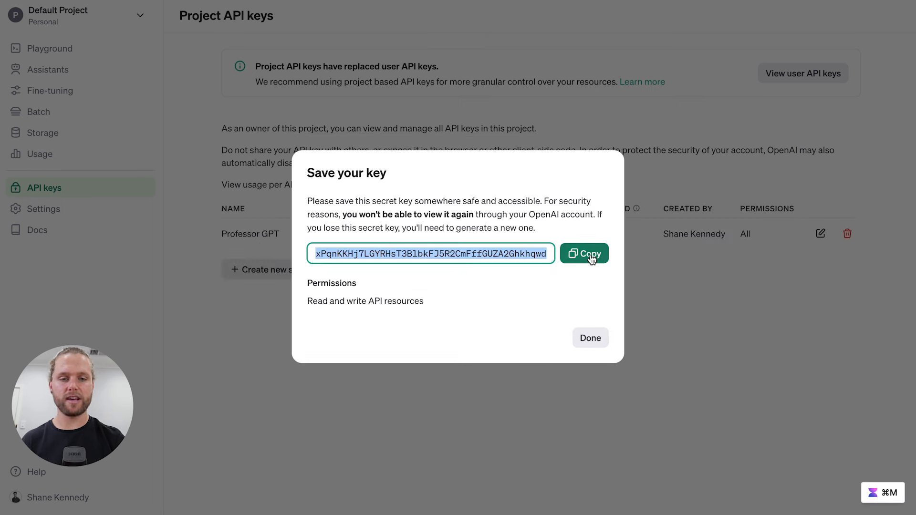
left_click(589, 337)
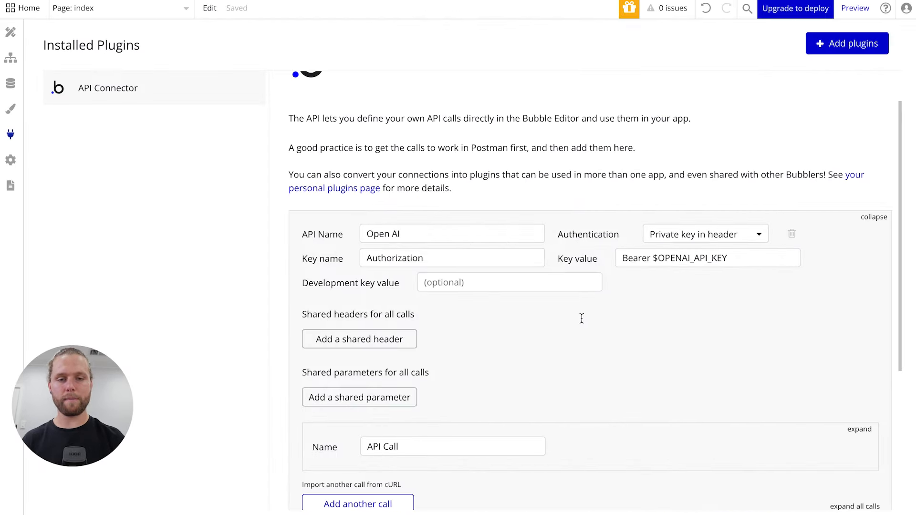
- Replace the $OPENAI_API_KEY placeholder in the API's key value with the copied secret API key, keeping the "Bearer " prefix
left_click(672, 259)
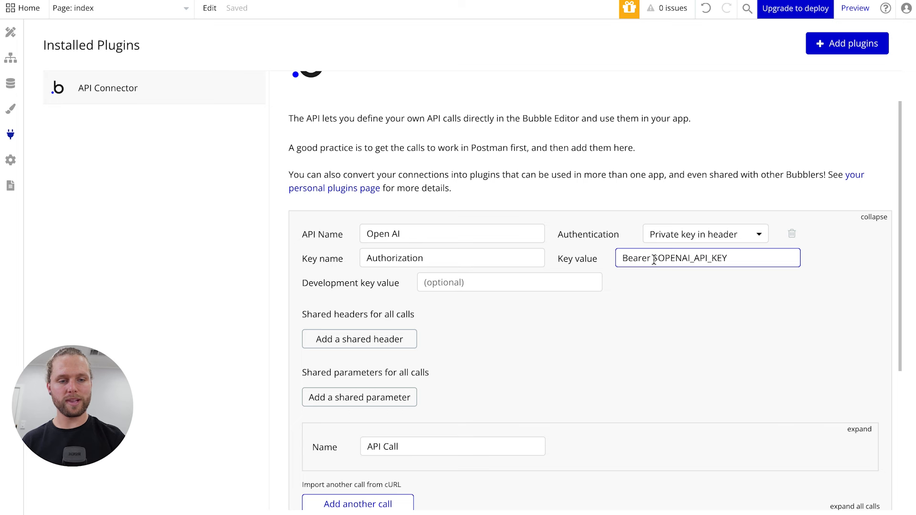
left_click_drag(653, 260, 742, 260)
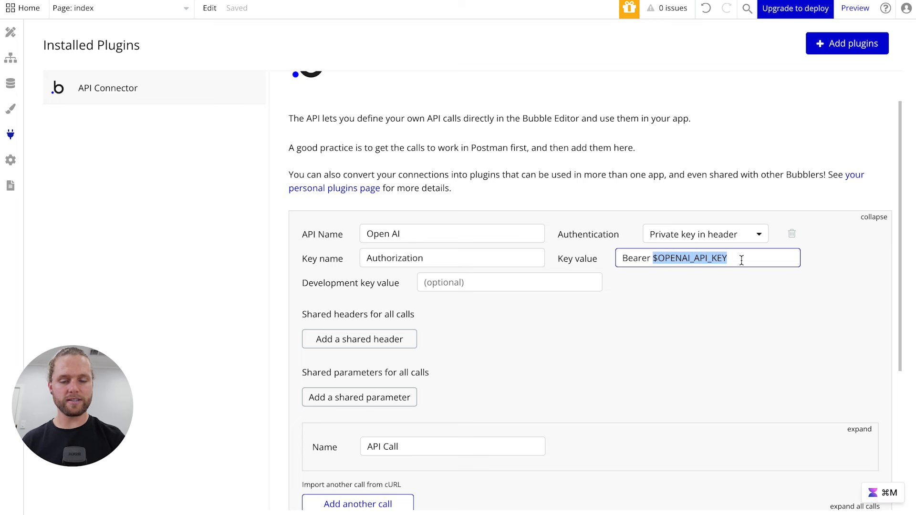
key("super+v")
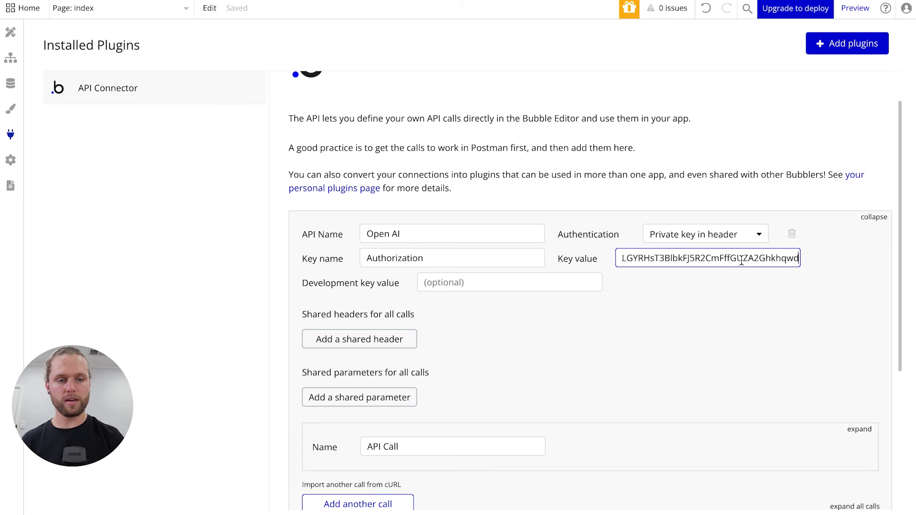
left_click(684, 299)
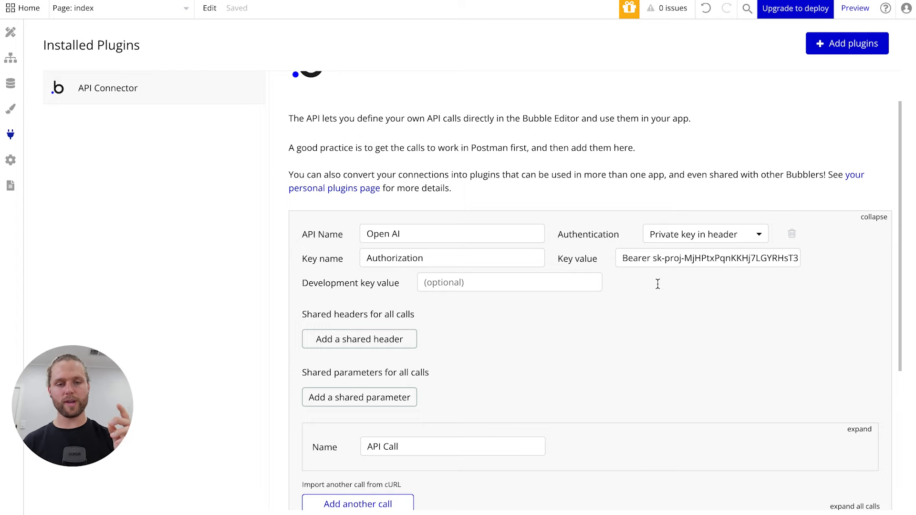
- Switch to the Custom GPT checklist and tick off the items from "Installing the API Connector" through "Create a secret API Key"
key("ctrl+Right")
key("ctrl+Right")
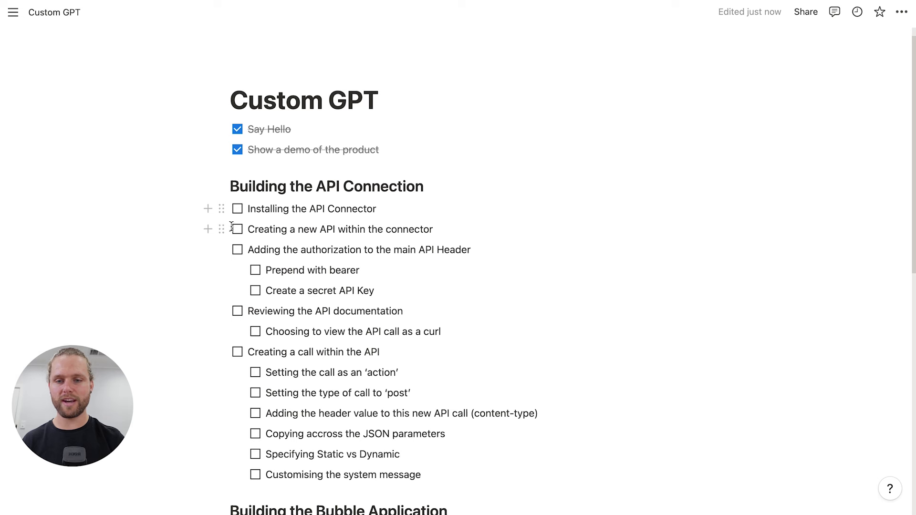
left_click(237, 208)
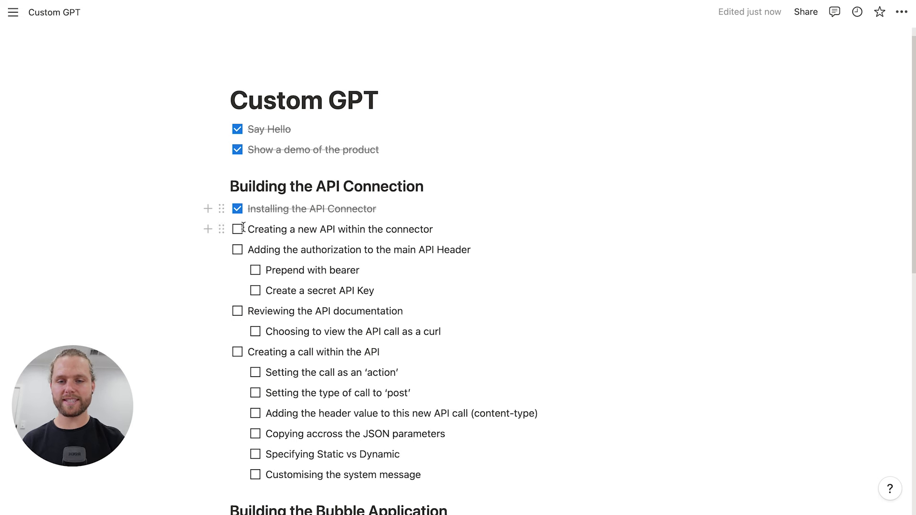
left_click(237, 229)
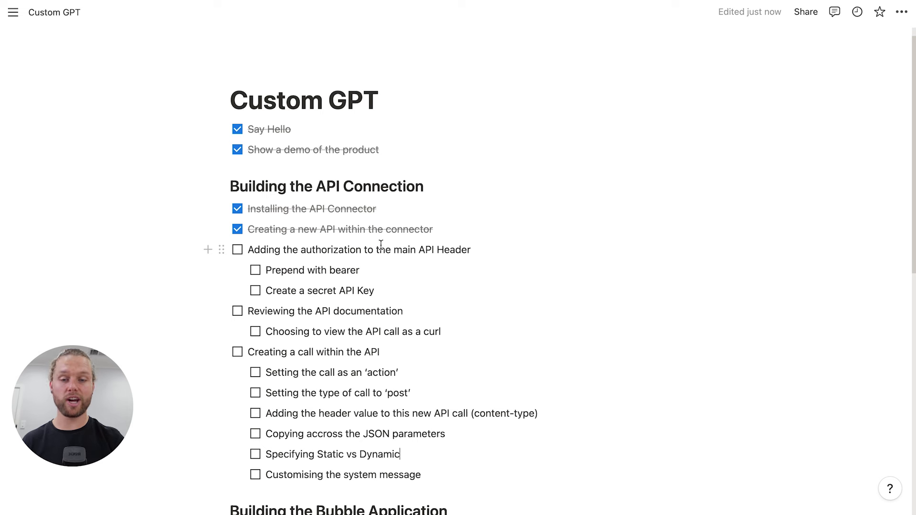
left_click(237, 249)
left_click(255, 271)
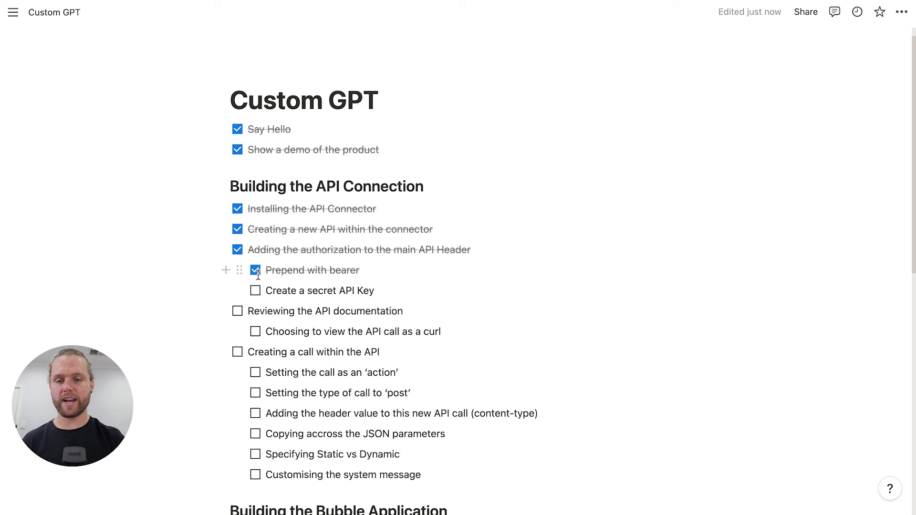
left_click(255, 291)
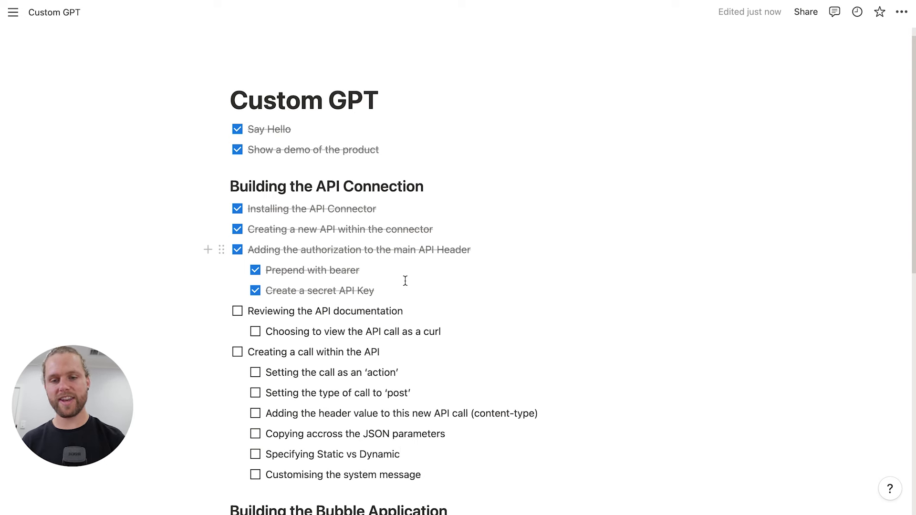
scroll(405, 280, "down", 4)
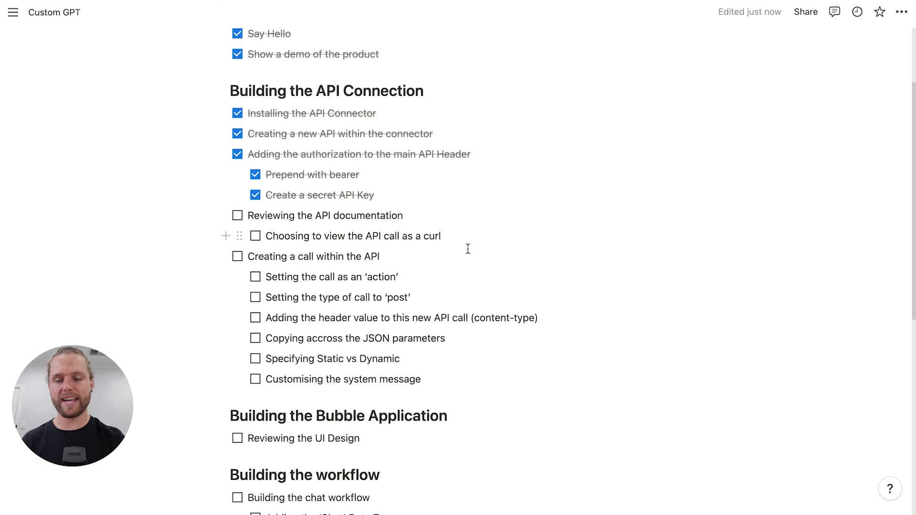
- Switch back to the Bubble editor, expand the API call under Open AI and rename it "Custom GPT"
key("ctrl+Left")
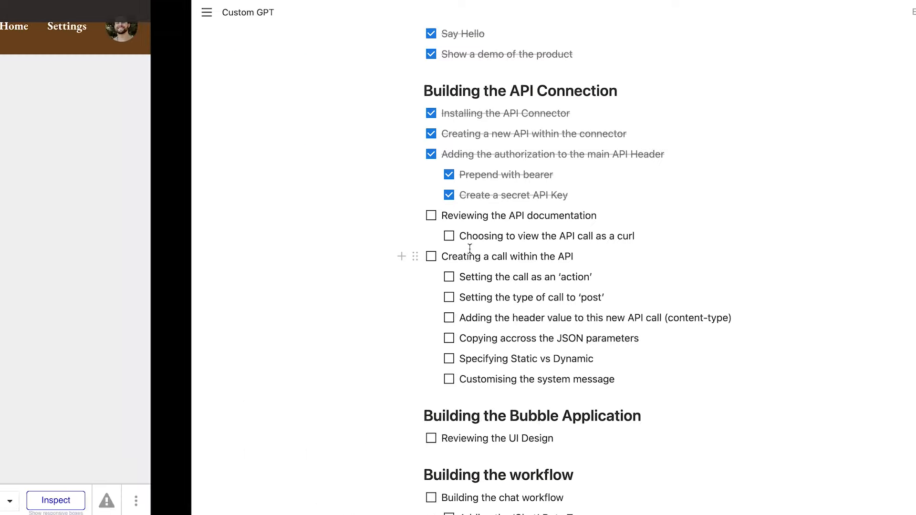
key("ctrl+Left")
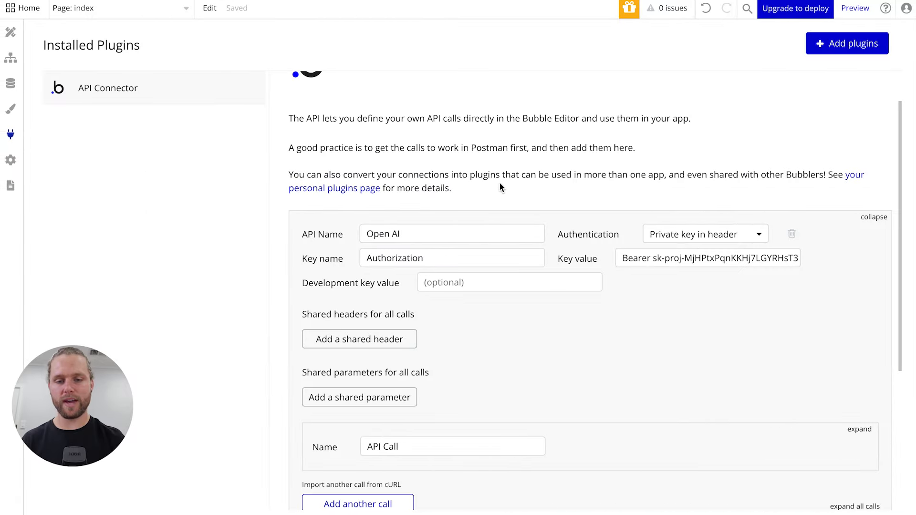
scroll(556, 176, "down", 3)
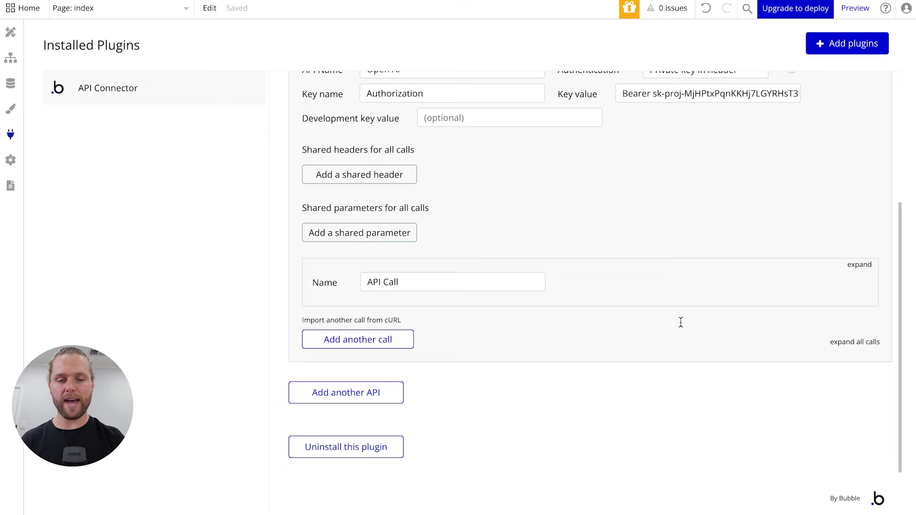
left_click(859, 264)
scroll(715, 228, "down", 1)
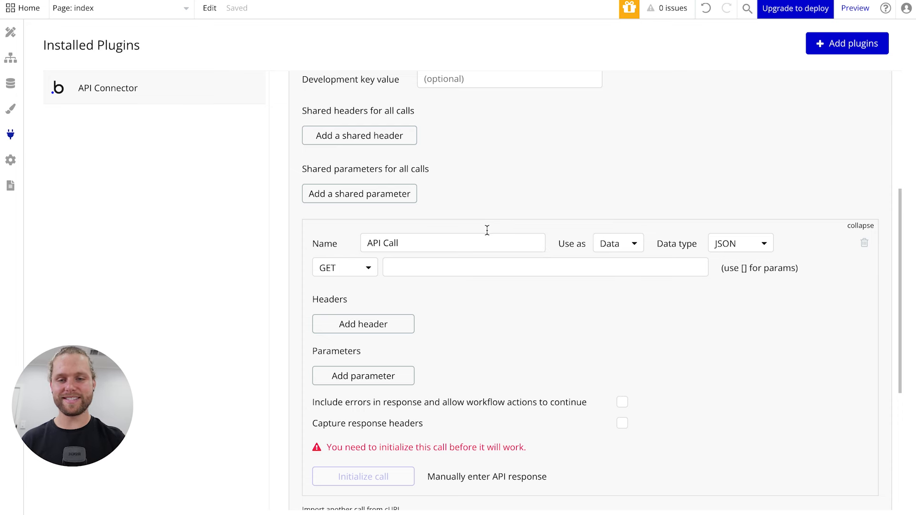
left_click_drag(438, 241, 363, 242)
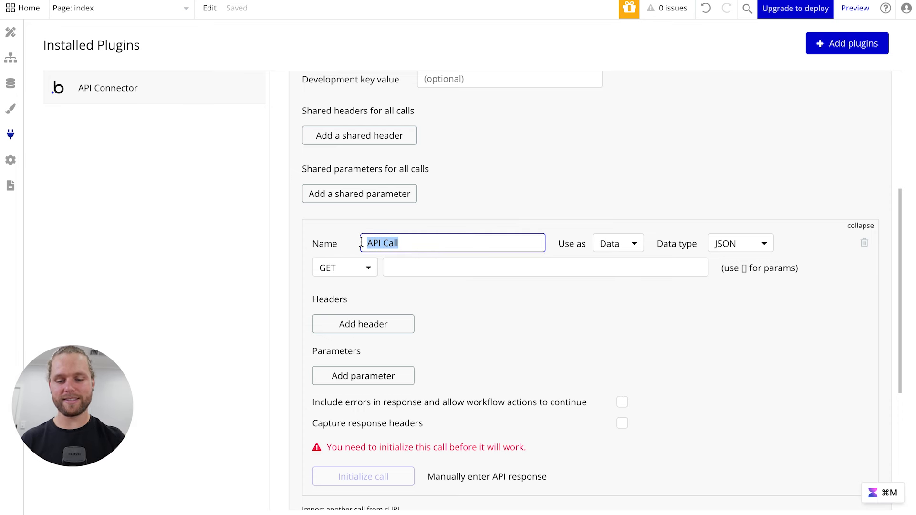
type("Custom GPT")
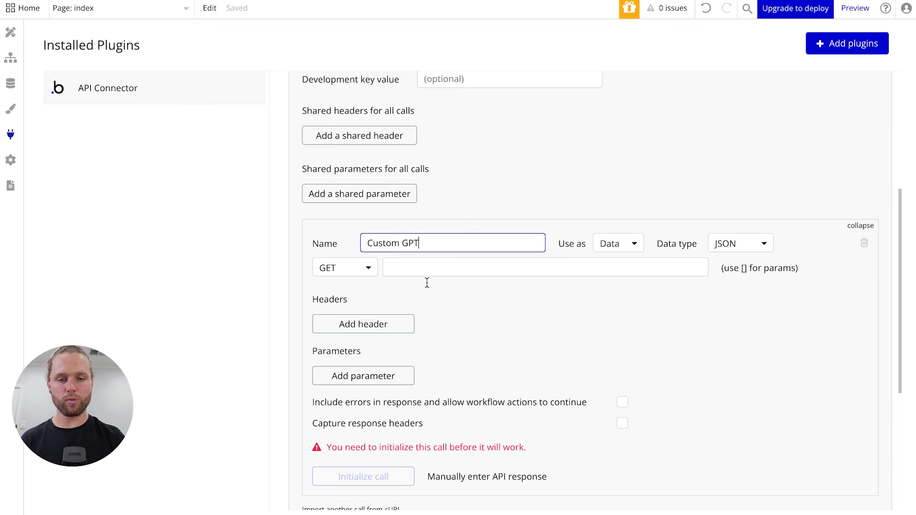
left_click(428, 296)
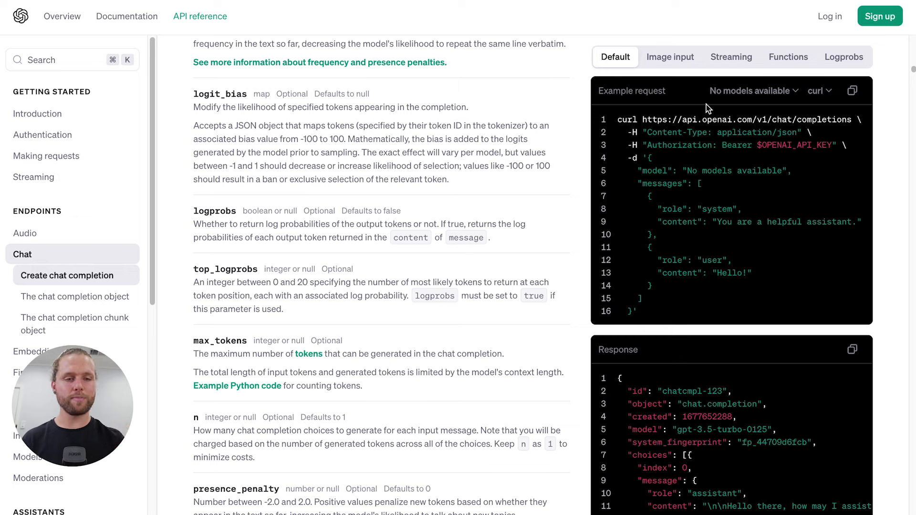
- Examine the chat completions endpoint URL in the example curl request of the OpenAI API reference
left_click_drag(647, 119, 852, 120)
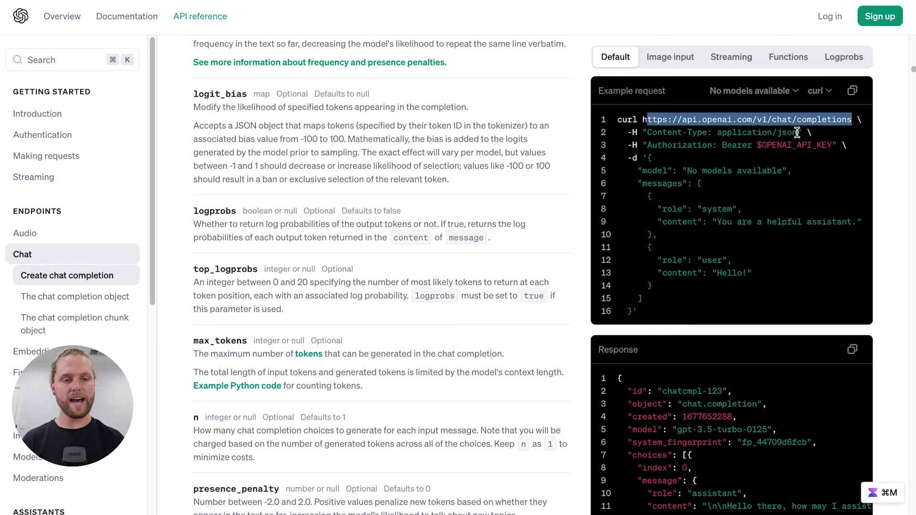
left_click(748, 153)
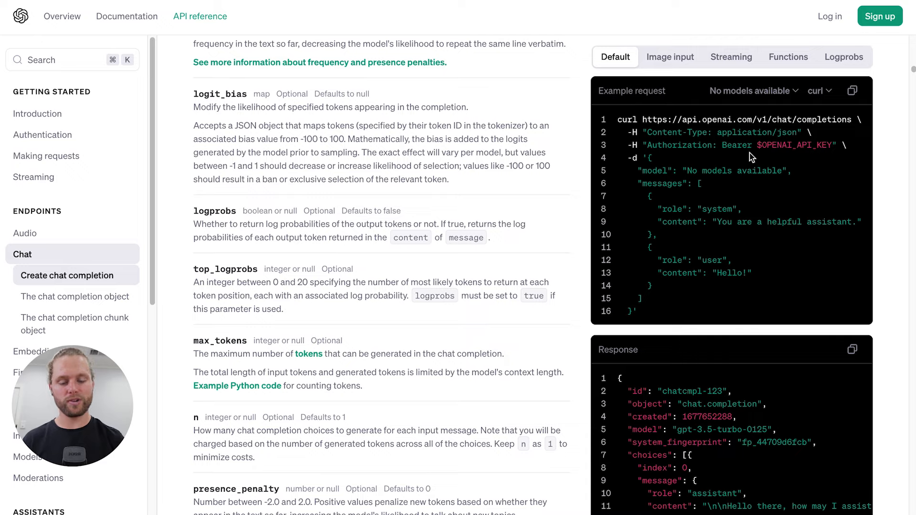
- Switch to the Bubble editor and set the Custom GPT call to be used as an Action
key("ctrl+Right")
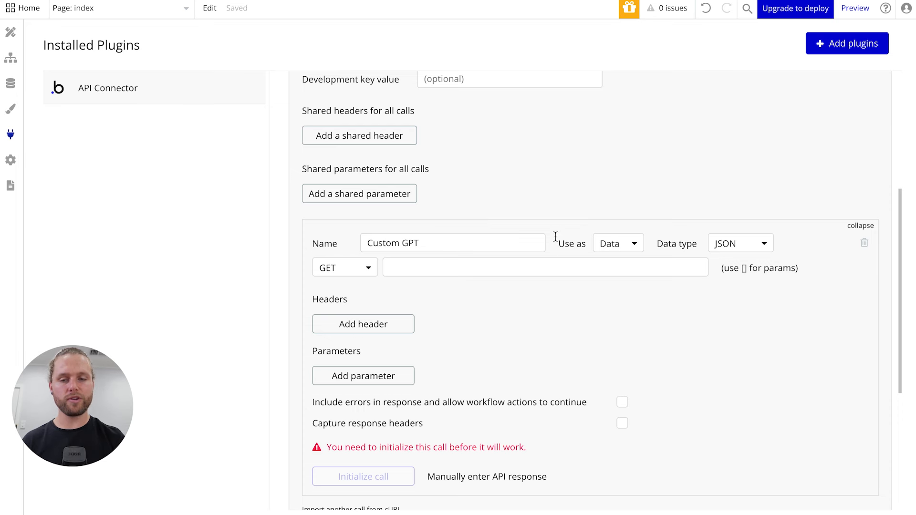
left_click(616, 246)
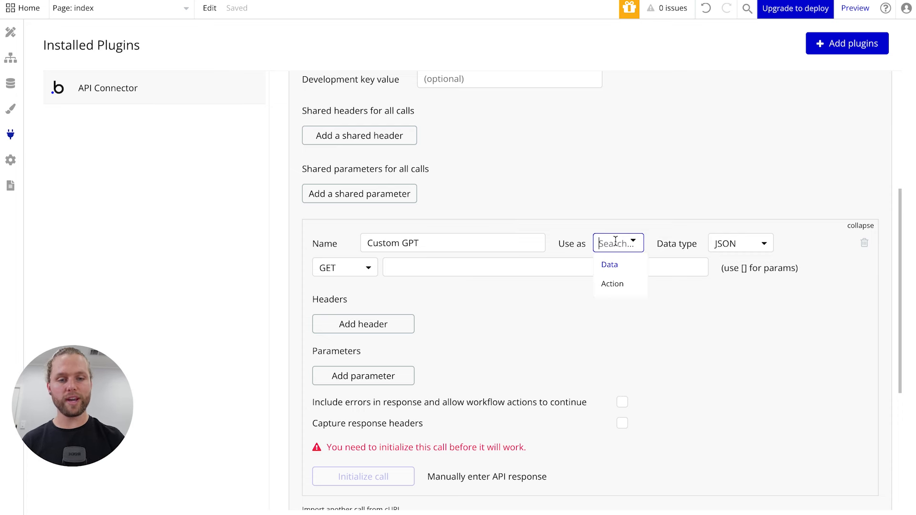
left_click(613, 285)
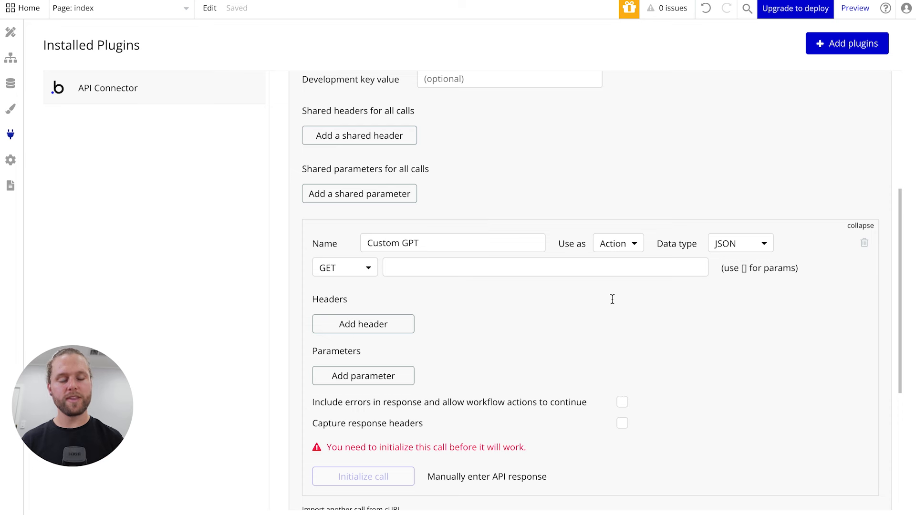
- Keep JSON as the Custom GPT call's data type and set its request method to POST
left_click(746, 242)
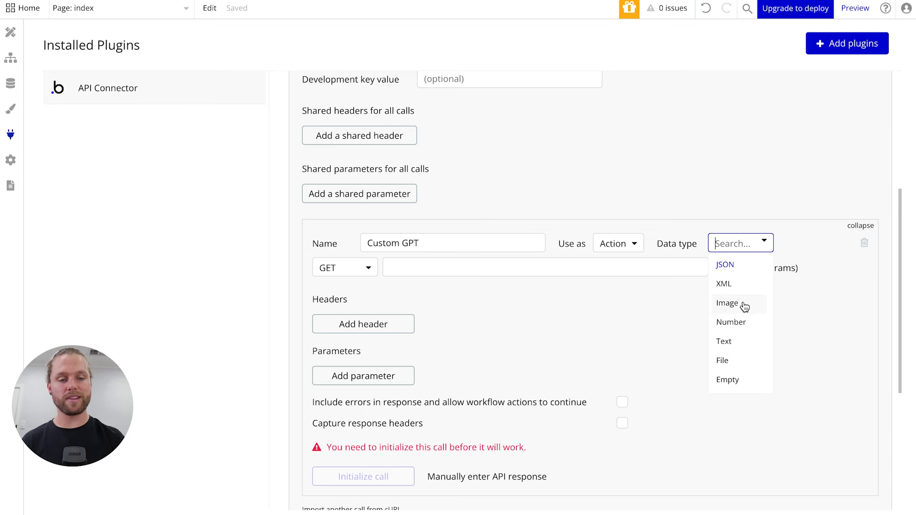
left_click(744, 267)
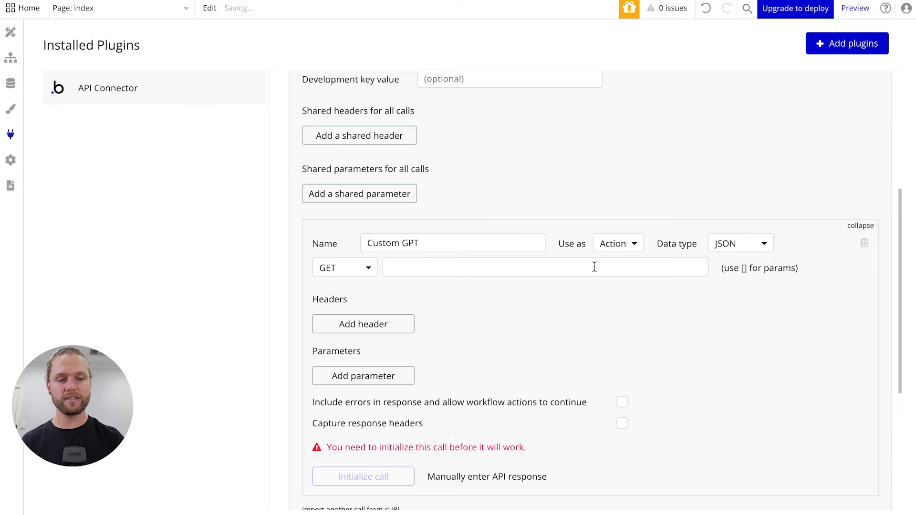
left_click(349, 271)
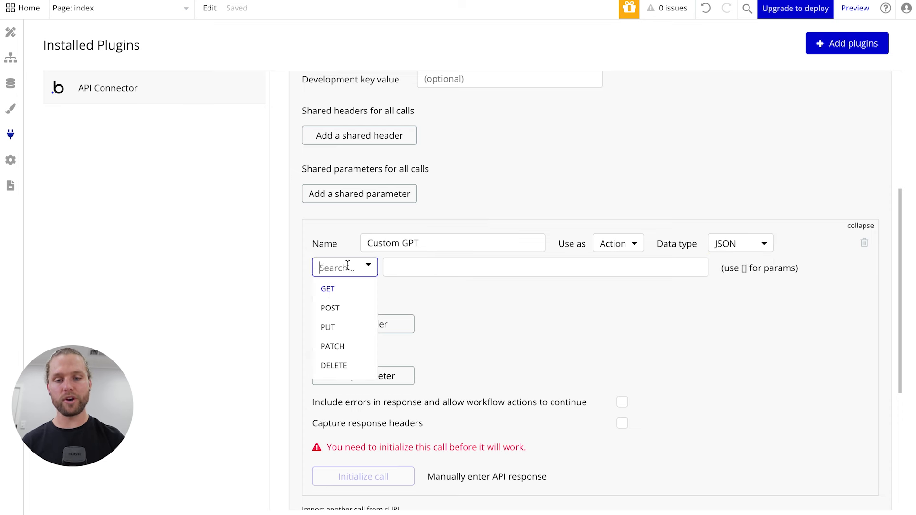
left_click(340, 309)
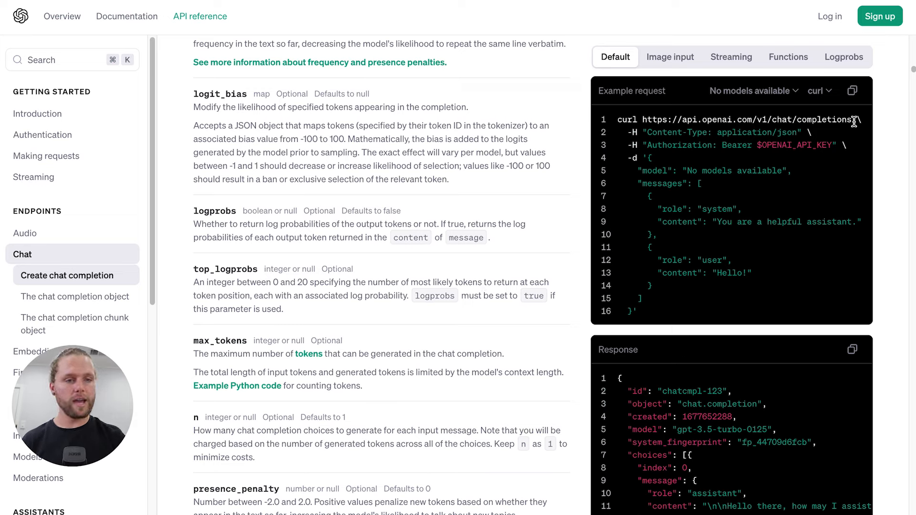
left_click_drag(852, 119, 643, 120)
key("ctrl+c")
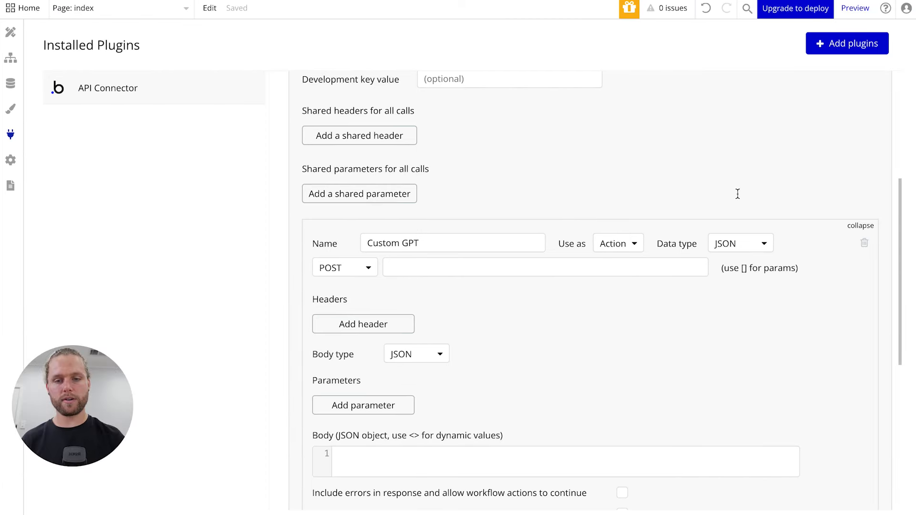
left_click(456, 266)
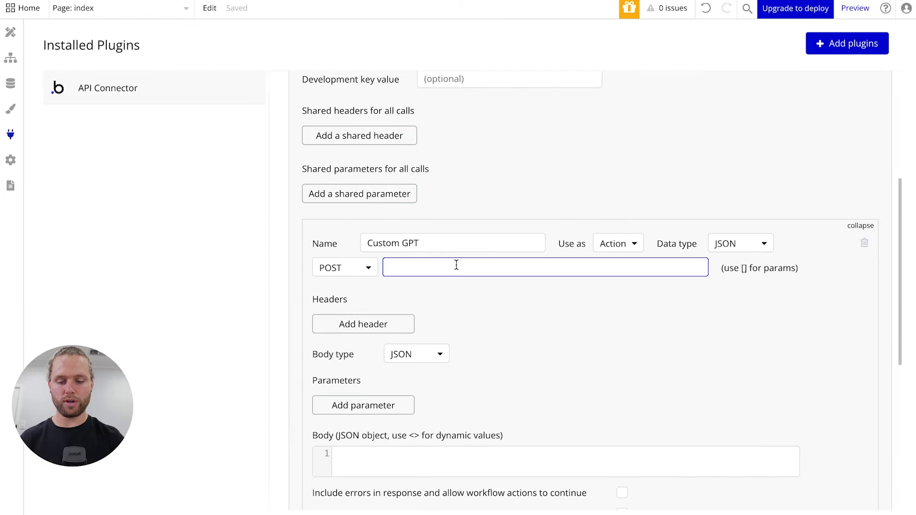
key("ctrl+v")
left_click(484, 293)
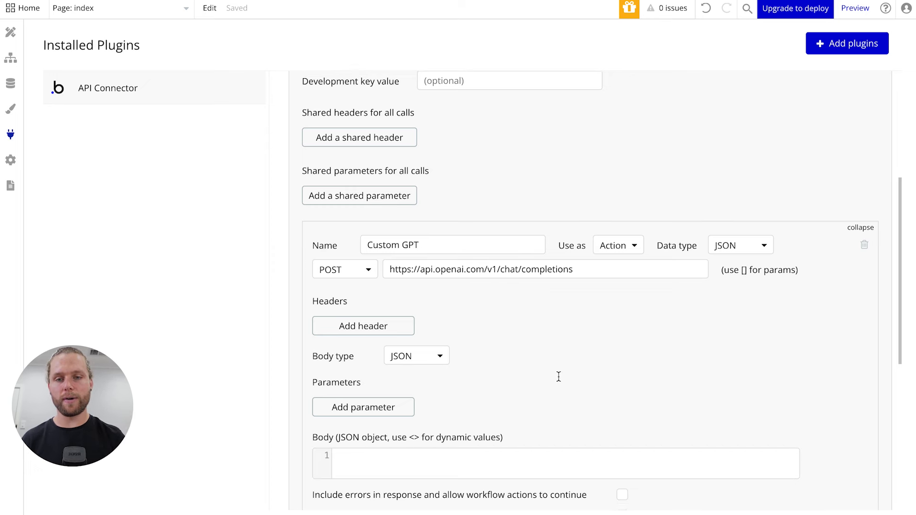
- Switch to the OpenAI API reference and copy the Content-Type value application/json from the example curl request
scroll(558, 353, "up", 1)
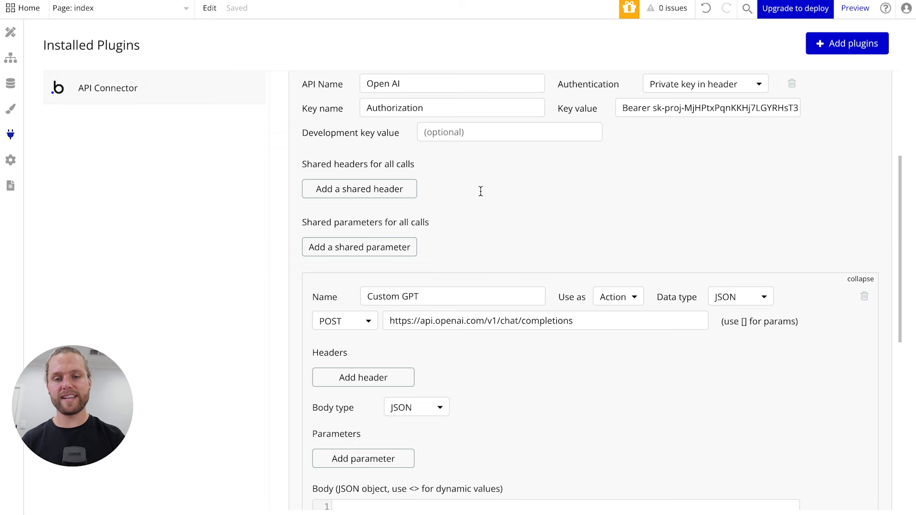
scroll(515, 221, "up", 1)
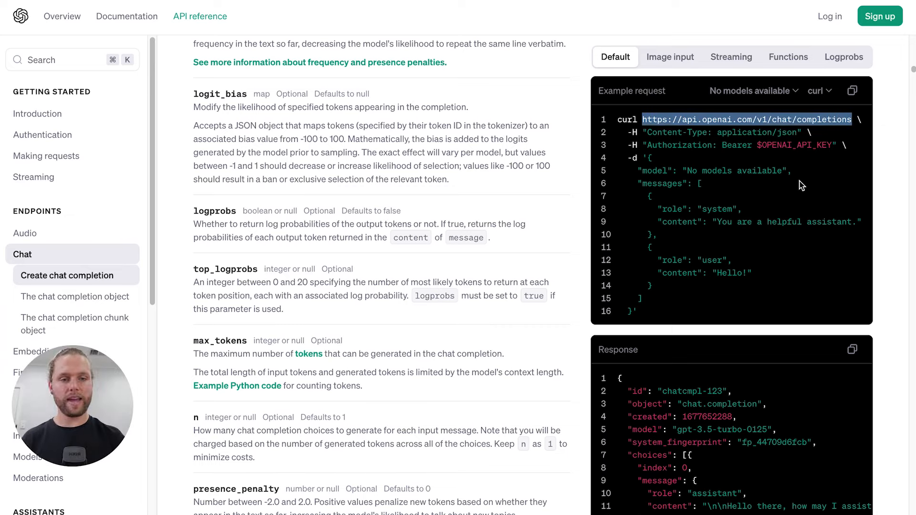
left_click_drag(797, 133, 647, 127)
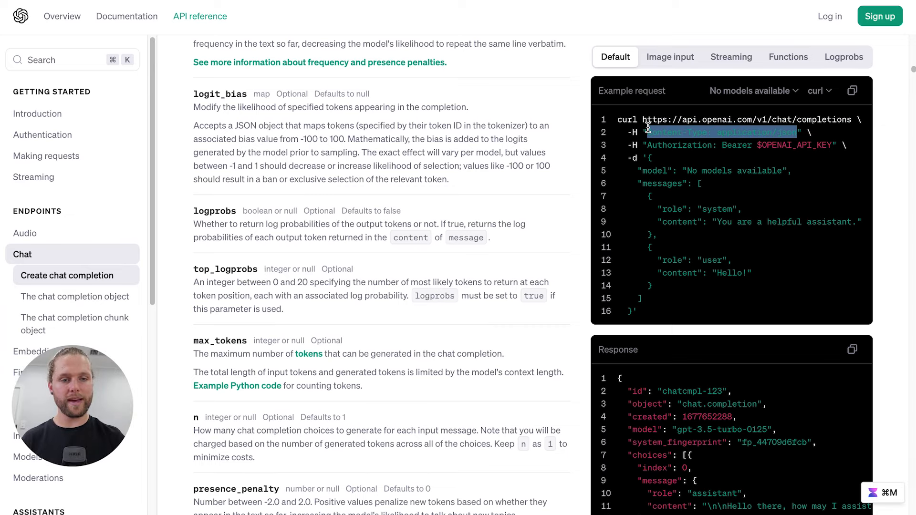
left_click(771, 138)
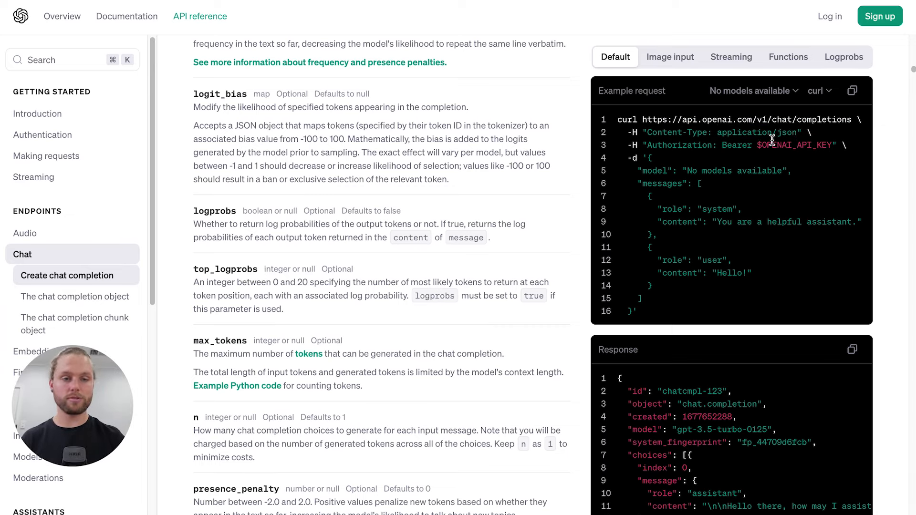
left_click_drag(793, 132, 724, 133)
left_click(805, 132)
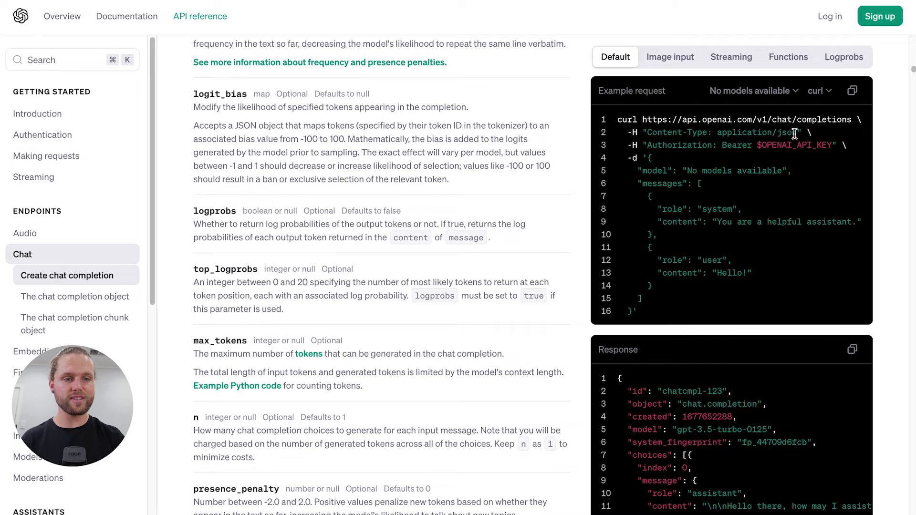
left_click_drag(796, 132, 716, 133)
key("ctrl+c")
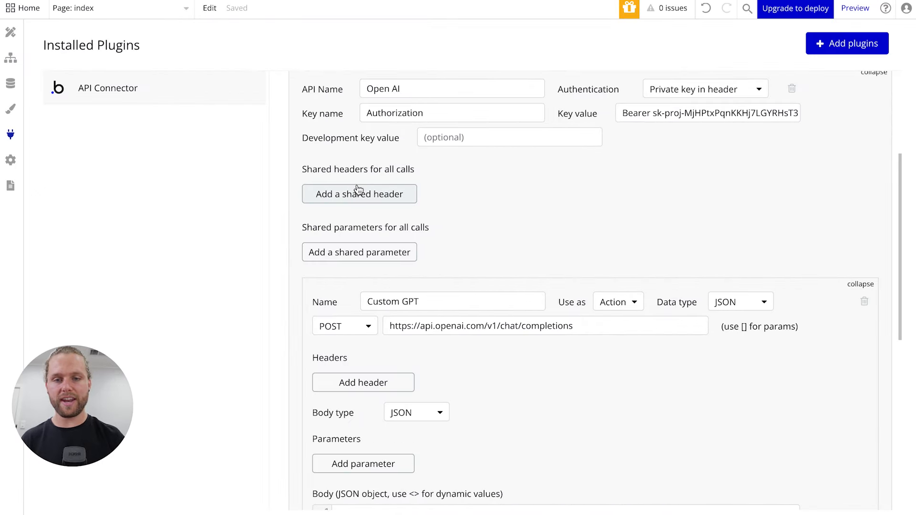
- Switch to Bubble and add a shared header for all Open AI calls with key content-type and value application/json
left_click(358, 191)
left_click(355, 184)
type("co")
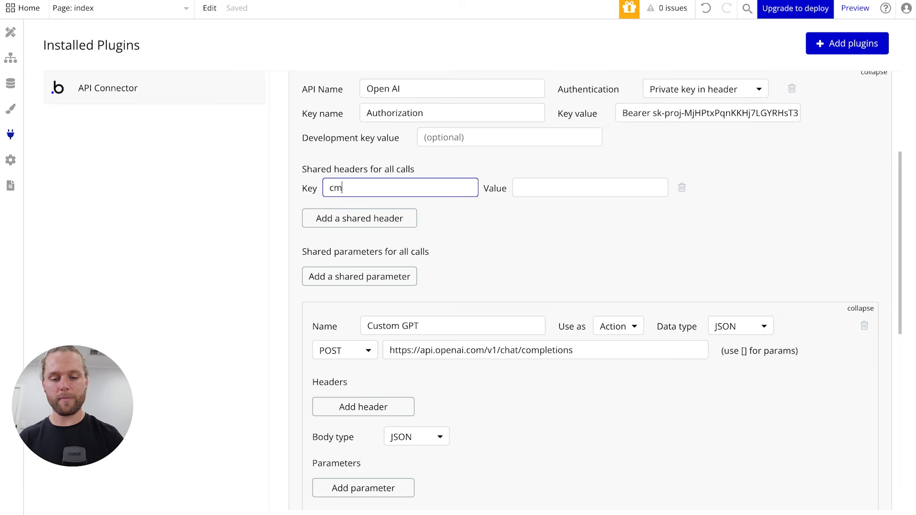
type("ntent-type")
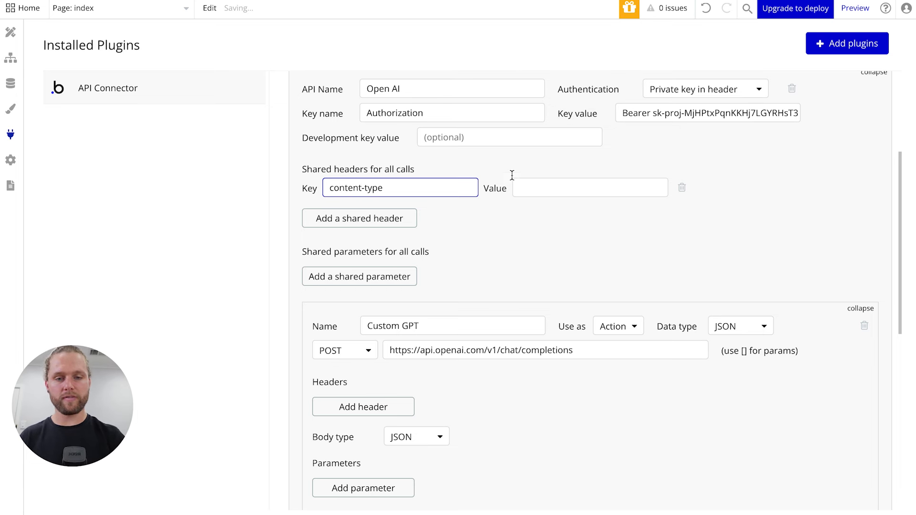
left_click(555, 182)
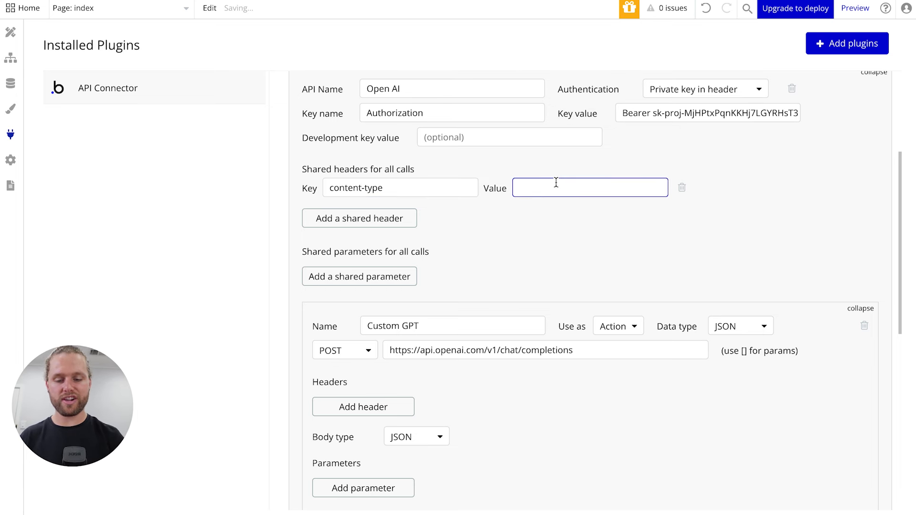
key("ctrl+v")
left_click(539, 239)
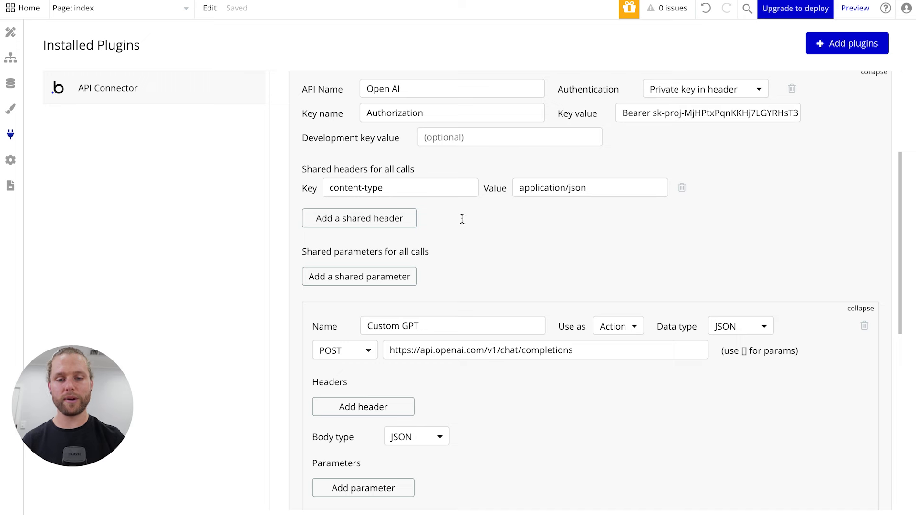
- Add a header to the Custom GPT call and copy the shared header's key, content-type, into it
scroll(472, 241, "down", 1)
scroll(472, 241, "down", 1)
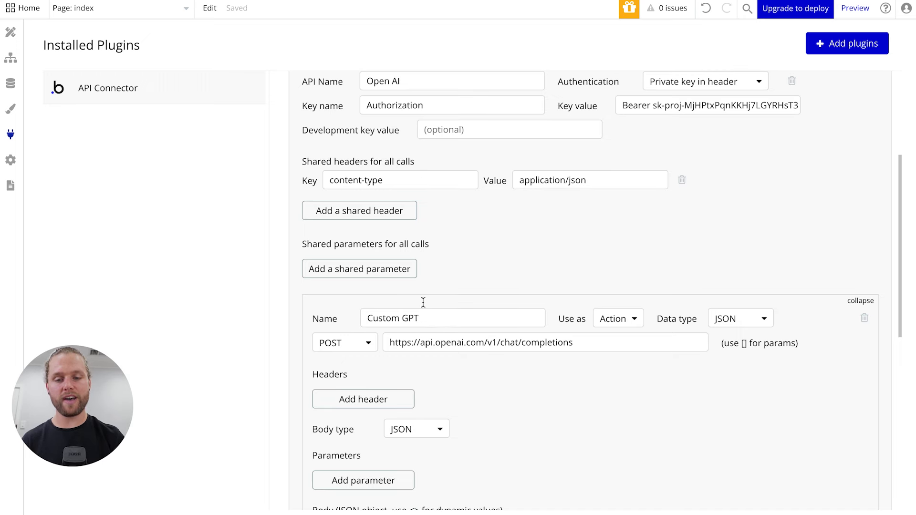
scroll(382, 402, "down", 1)
left_click(360, 389)
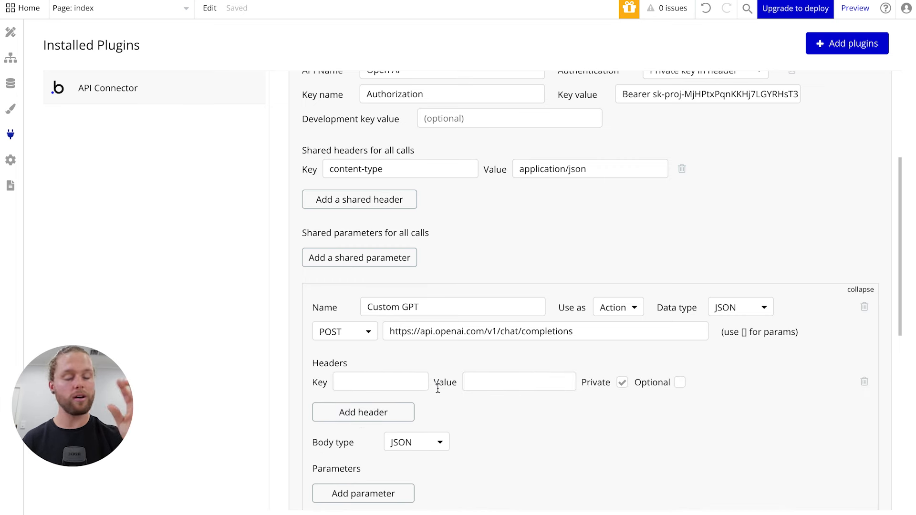
left_click_drag(394, 173, 309, 175)
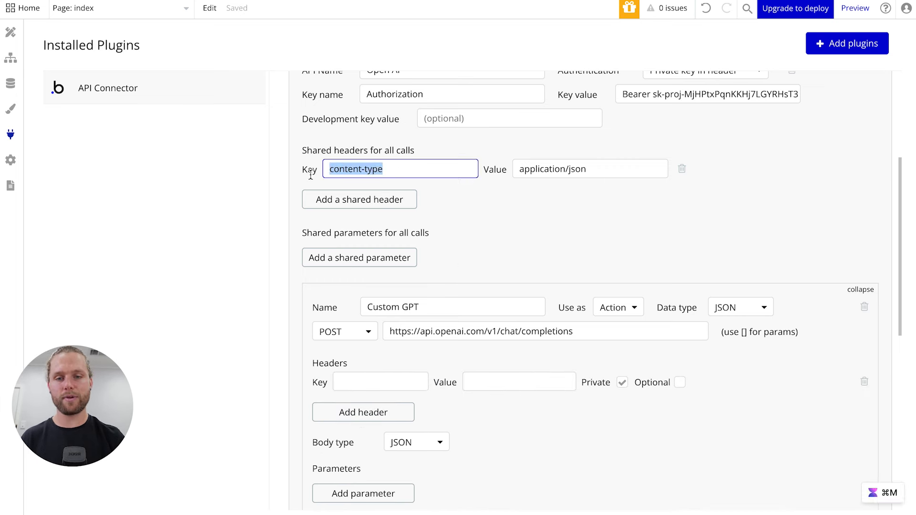
left_click_drag(402, 169, 328, 170)
key("super+c")
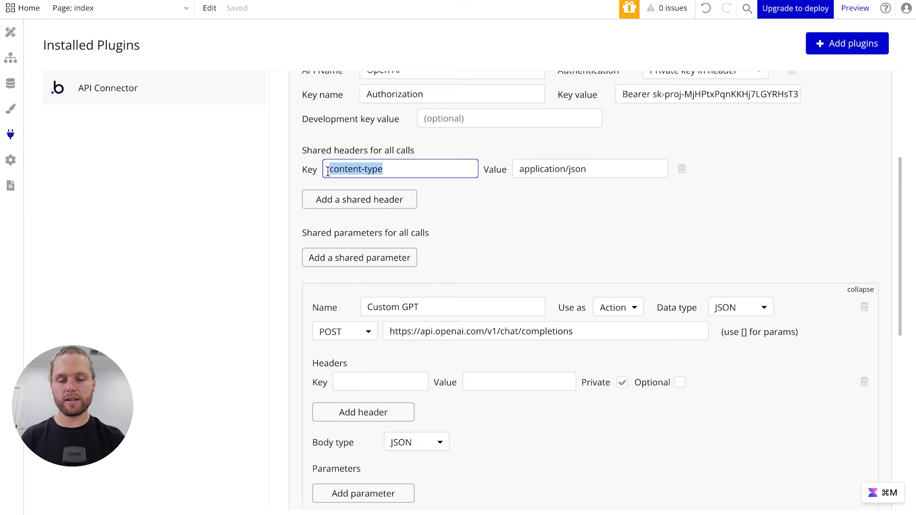
left_click(358, 381)
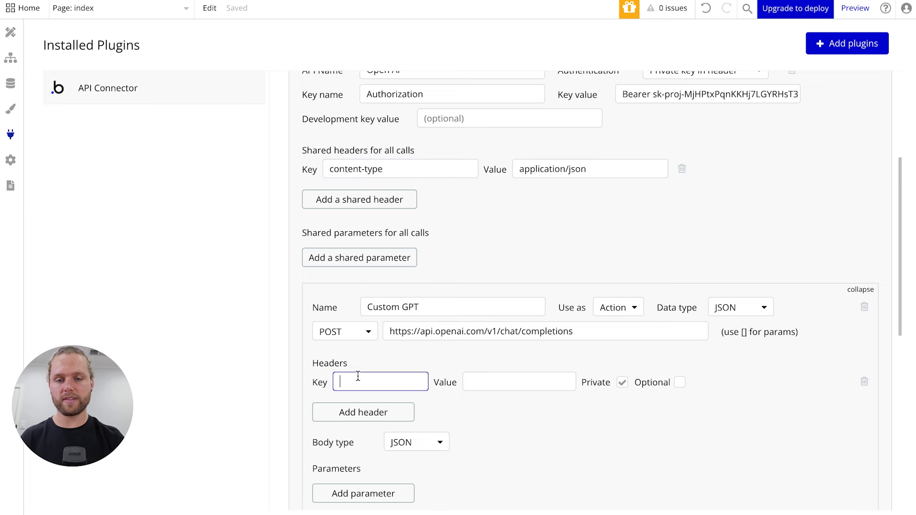
key("super+v")
- Copy the shared header's value application/json into the Custom GPT call's header and delete the shared header
left_click_drag(588, 170, 499, 170)
key("super+c")
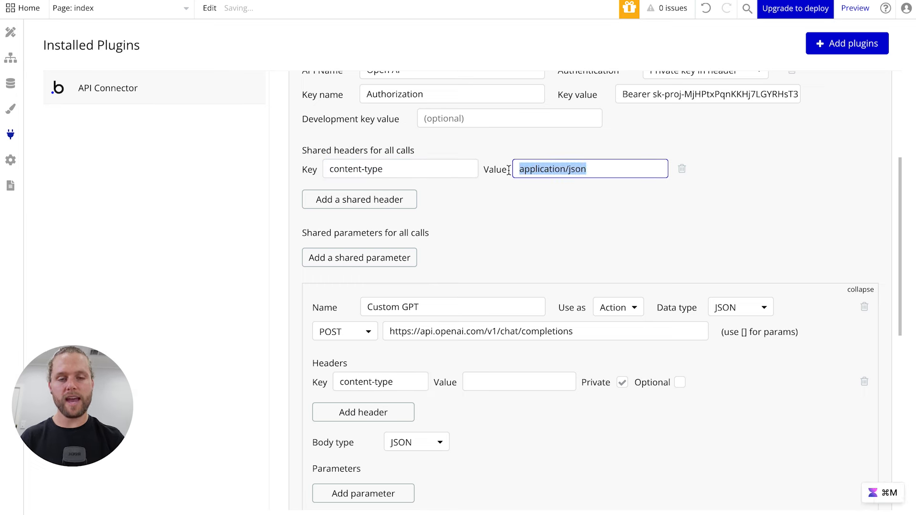
left_click(489, 378)
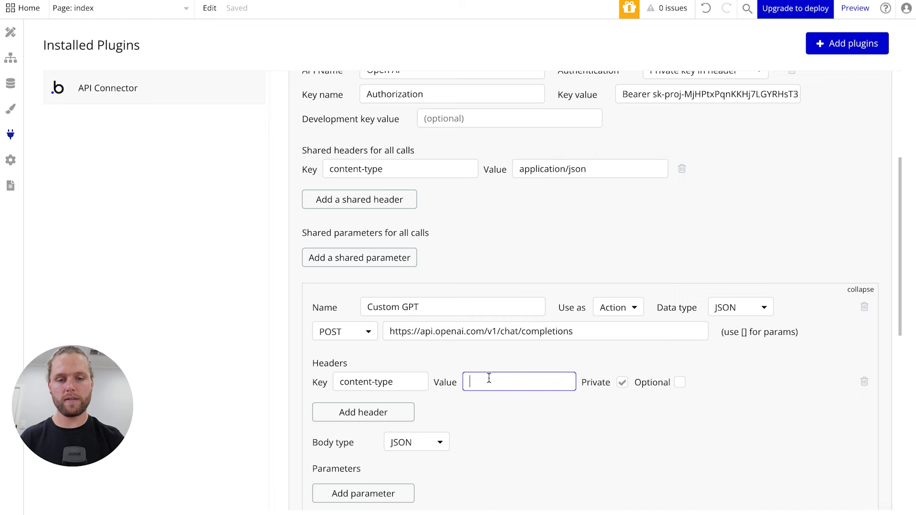
key("super+v")
left_click_drag(392, 177, 301, 167)
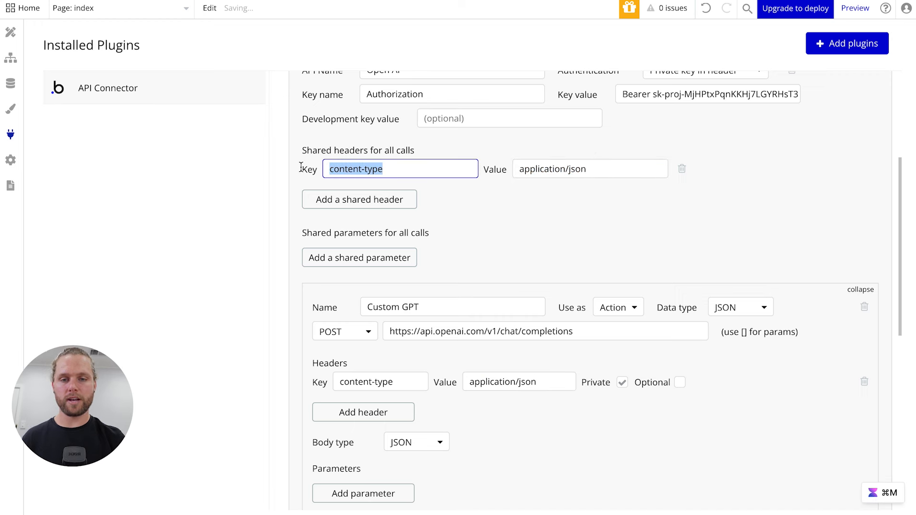
left_click(681, 168)
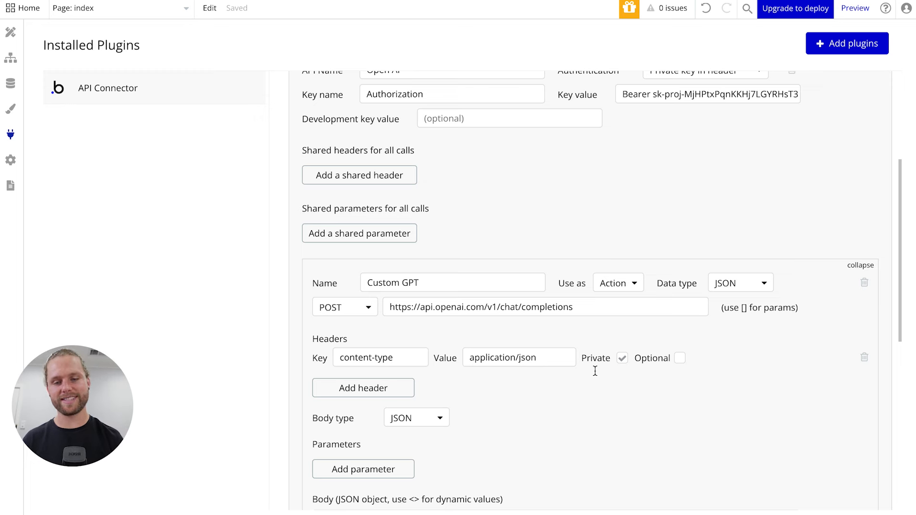
- Compare the Custom GPT call's header with the Content-Type line of the example curl request in the OpenAI API reference
scroll(565, 391, "down", 1)
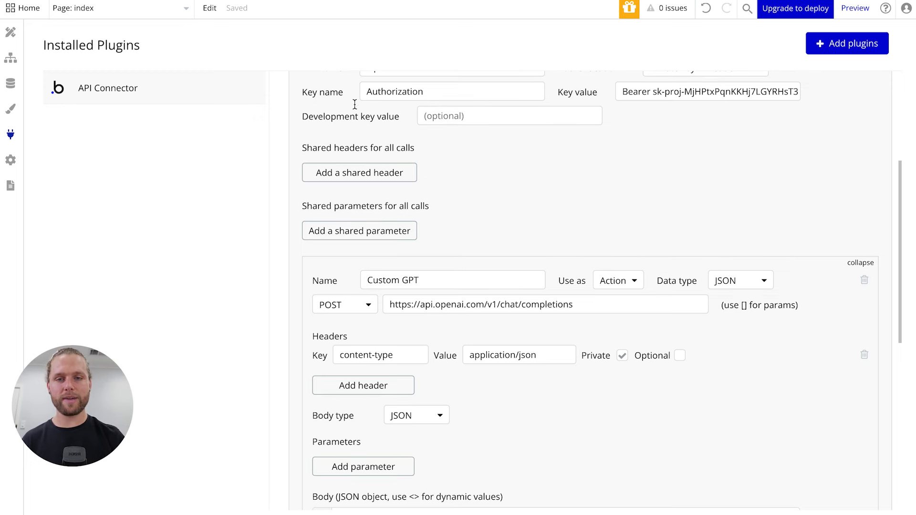
scroll(599, 266, "down", 2)
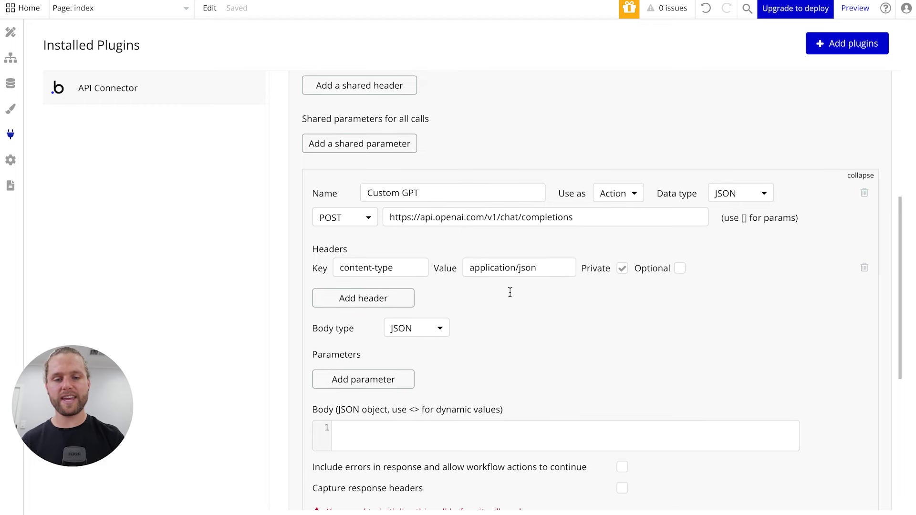
key("ctrl+Left")
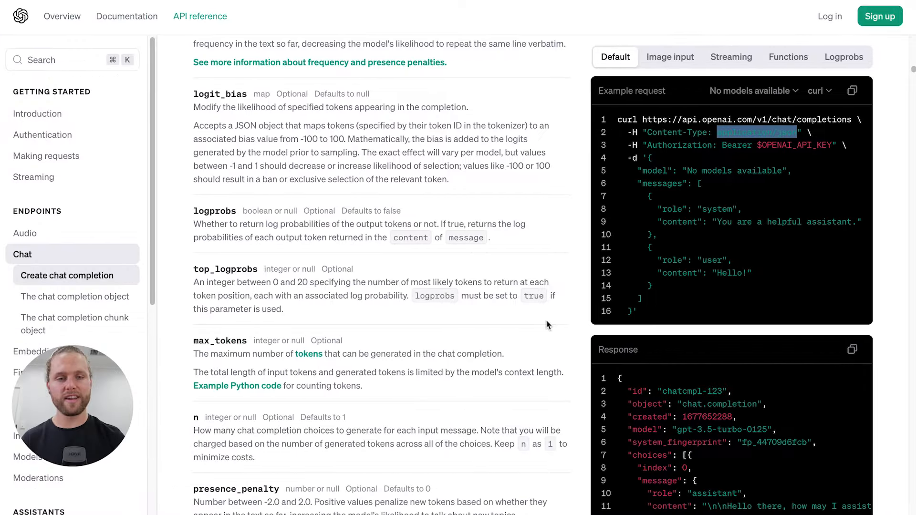
left_click(724, 140)
double_click(658, 132)
key("super+m")
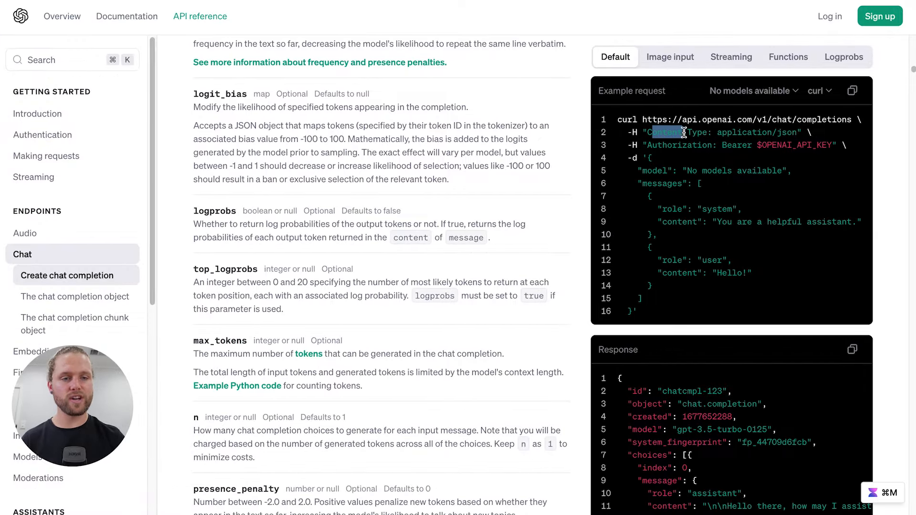
left_click(785, 135)
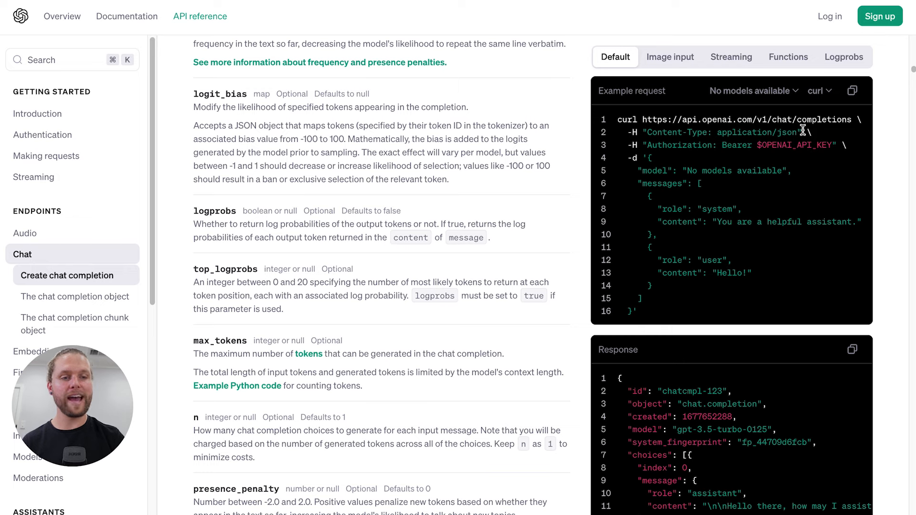
left_click_drag(803, 132, 632, 132)
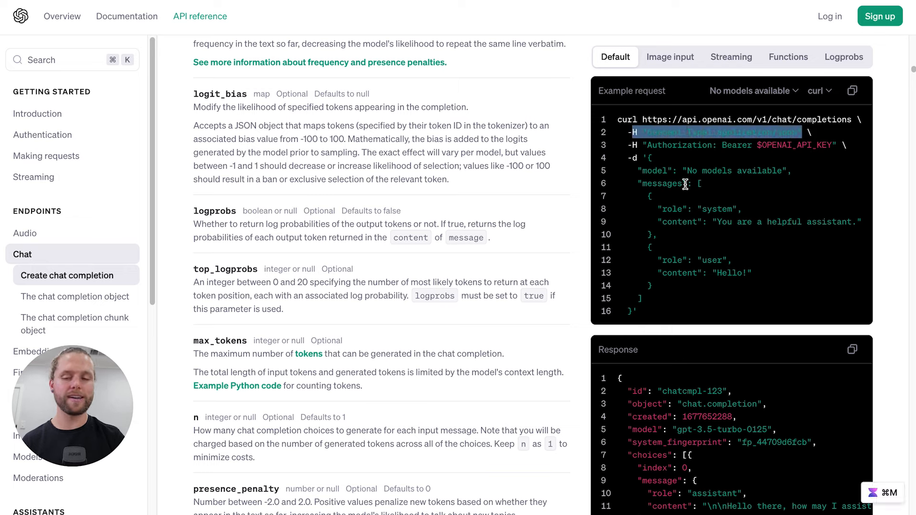
left_click(685, 184)
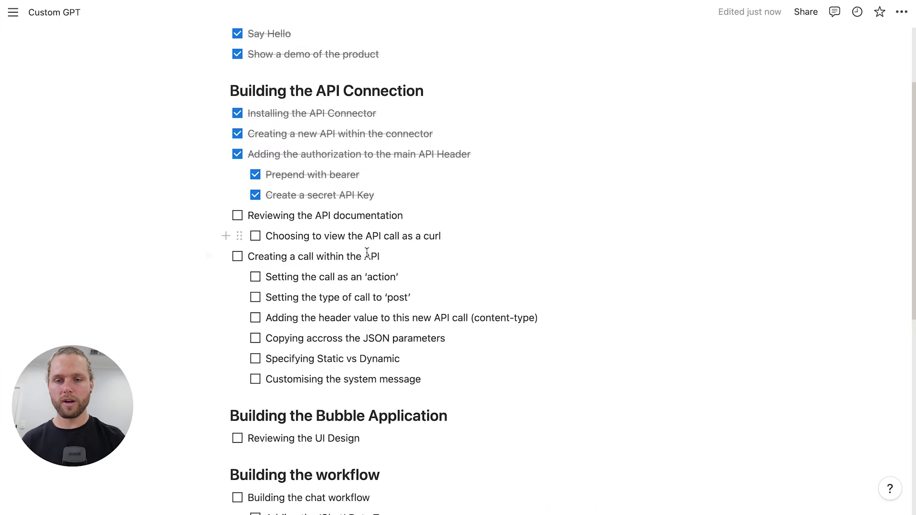
- Tick off the checklist items from "Reviewing the API documentation" through "Adding the header value to this new API call (content-type)", including their sub-items
left_click(237, 215)
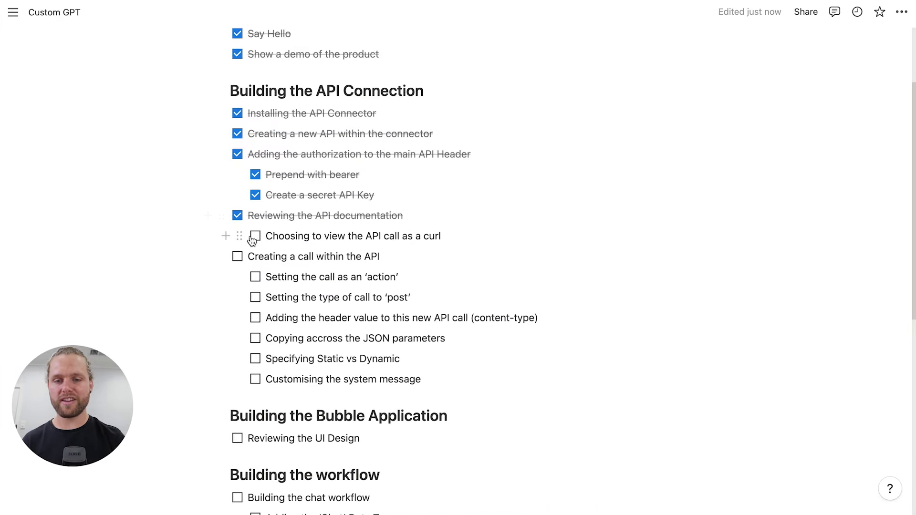
left_click(254, 237)
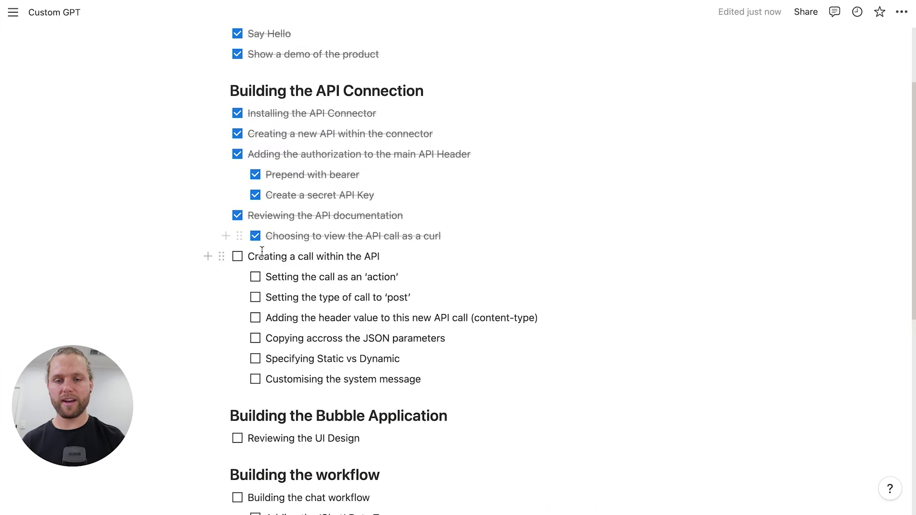
left_click(238, 257)
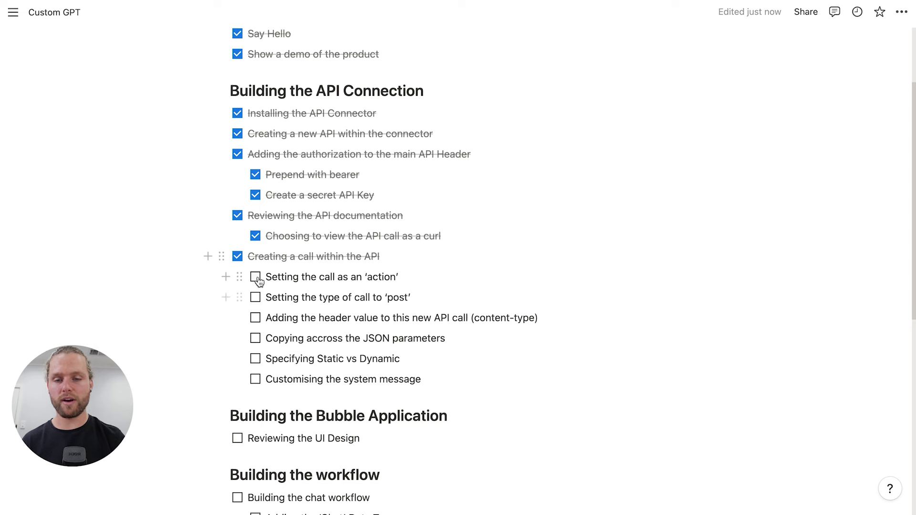
left_click(256, 278)
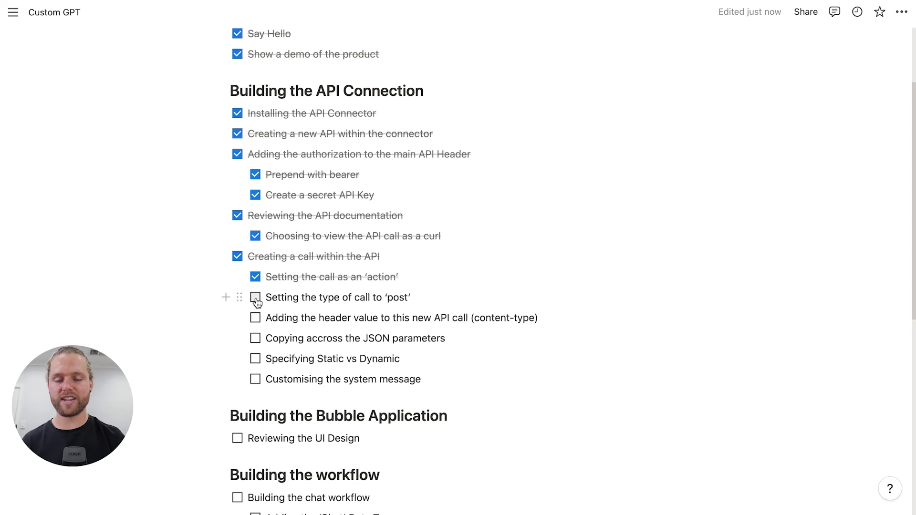
left_click(256, 299)
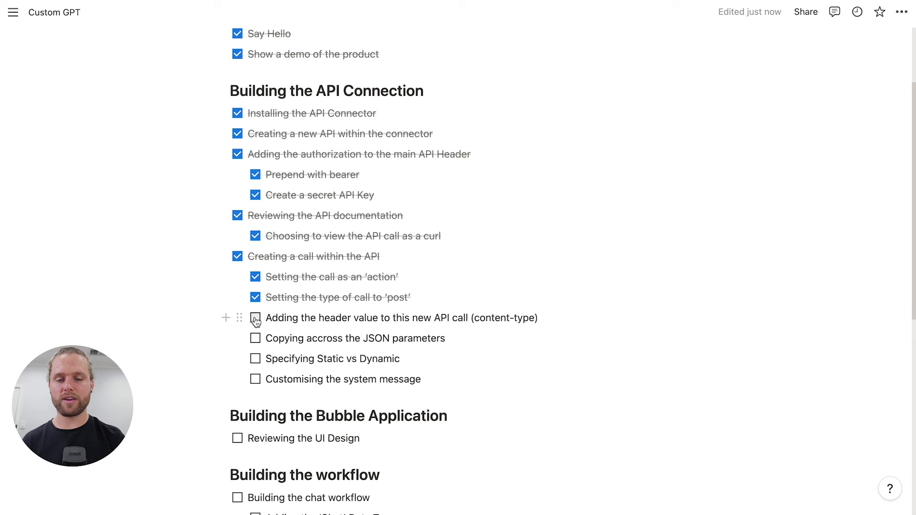
left_click(255, 319)
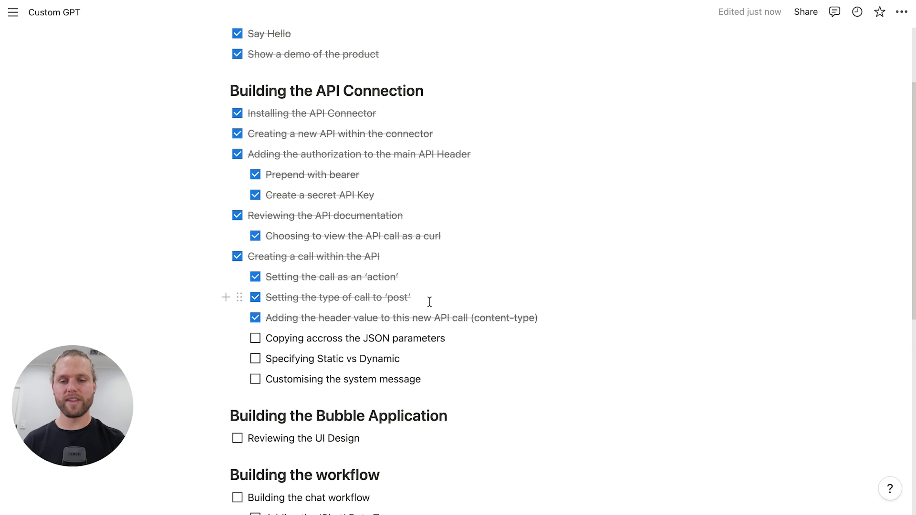
scroll(427, 301, "down", 1)
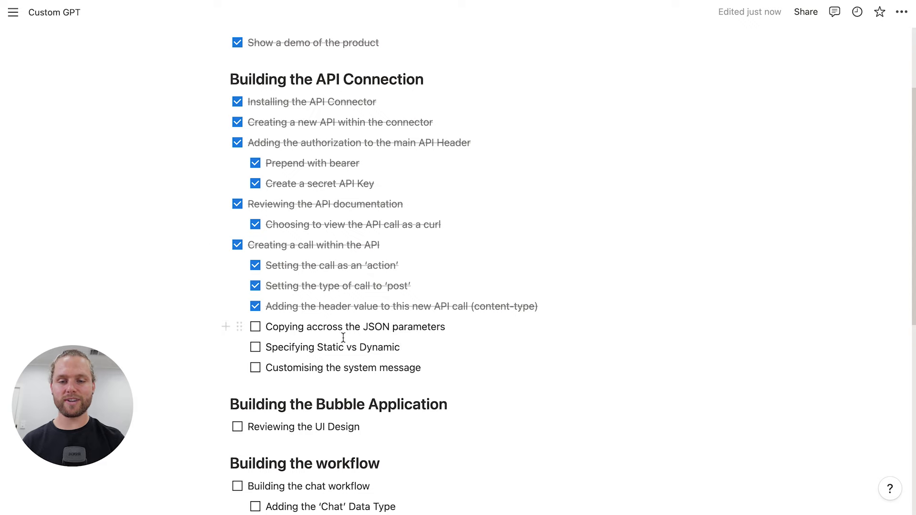
scroll(409, 326, "down", 1)
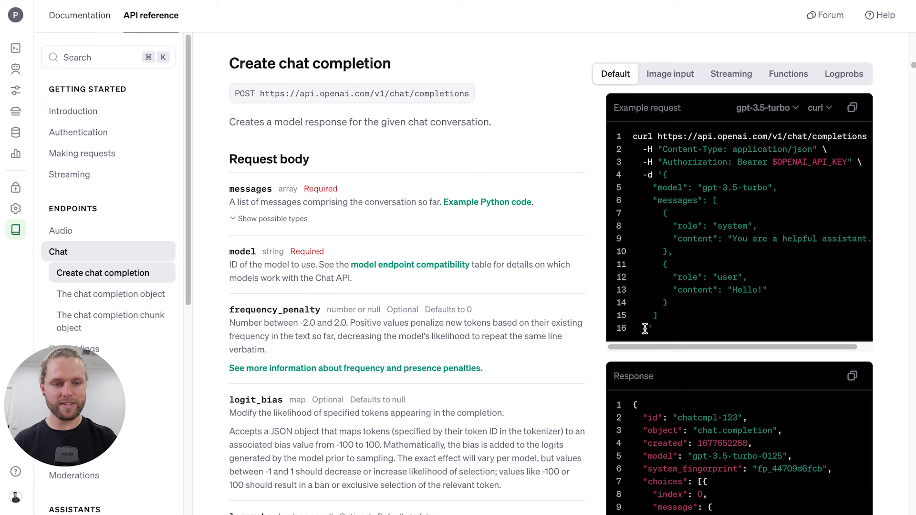
- Copy the JSON body of the example curl request in the OpenAI API reference into the Custom GPT call's body in Bubble
left_click_drag(644, 329, 664, 174)
key("ctrl+c")
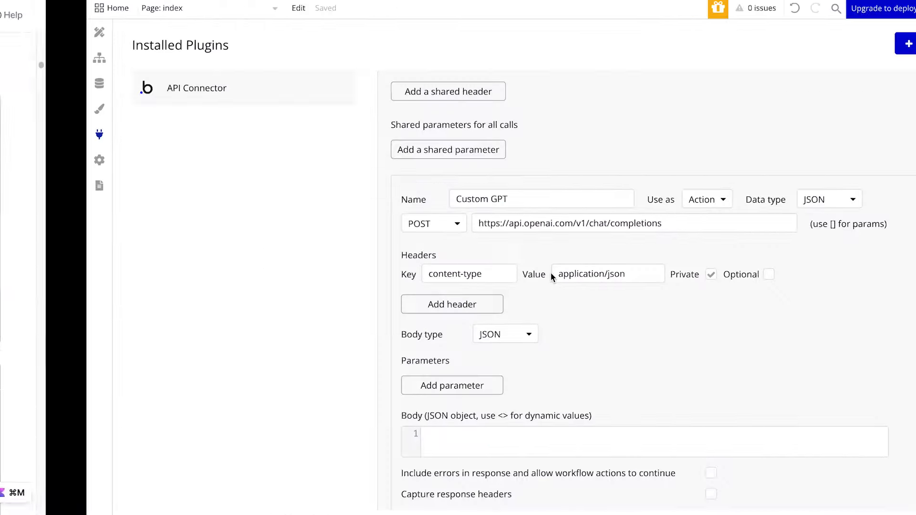
left_click(387, 430)
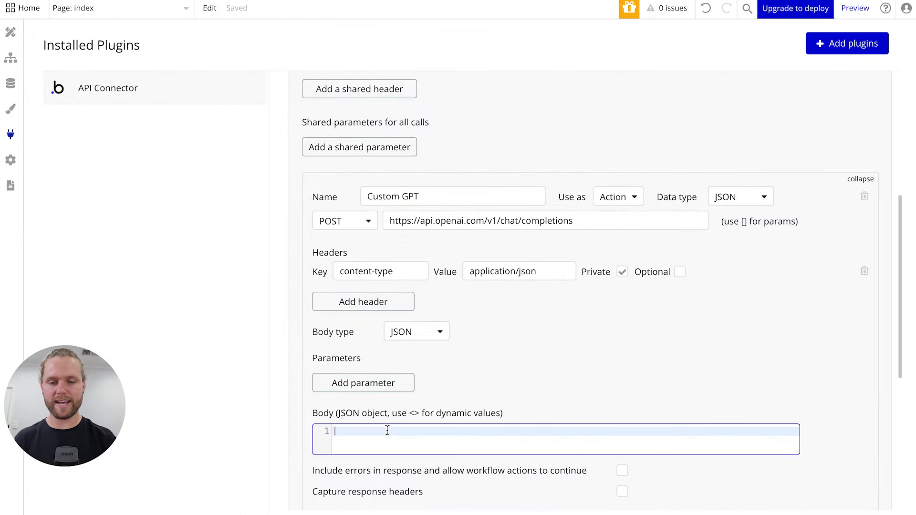
key("ctrl+v")
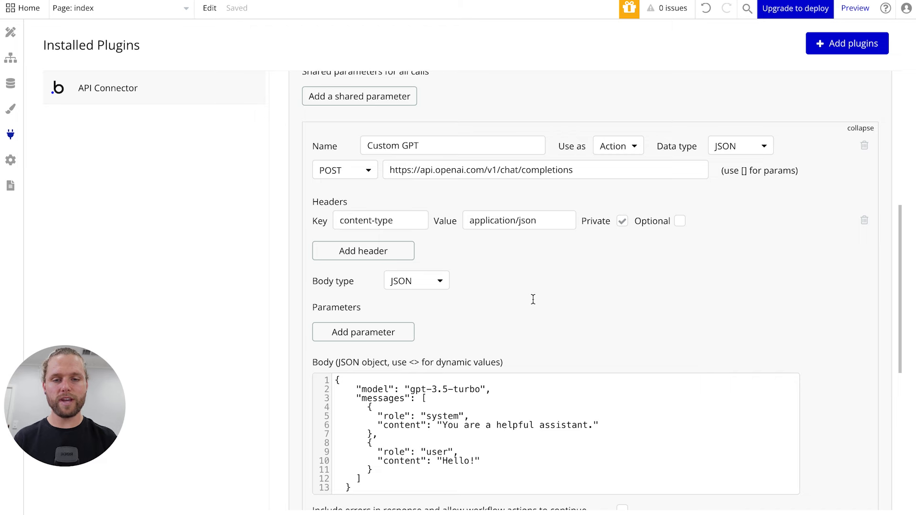
- Initialize the Custom GPT call and inspect the message content and choices list in the raw returned data
scroll(535, 290, "down", 2)
scroll(558, 239, "down", 2)
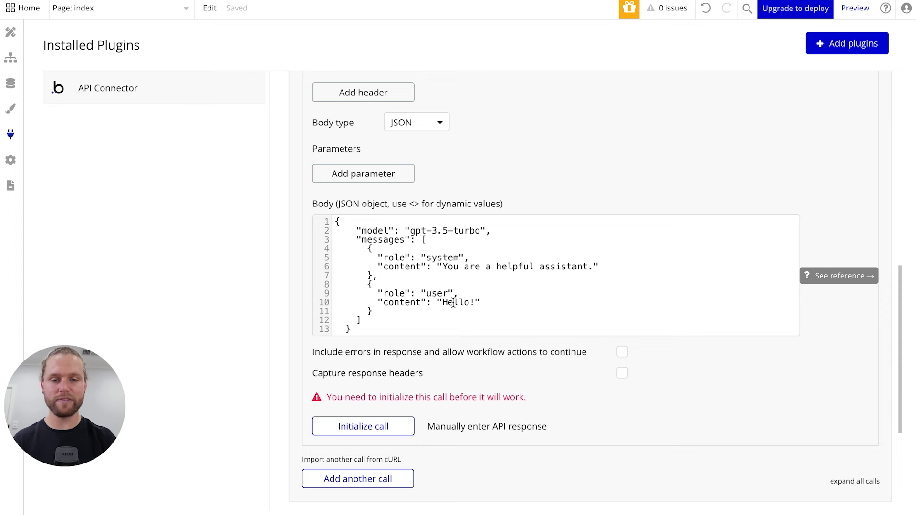
left_click(360, 425)
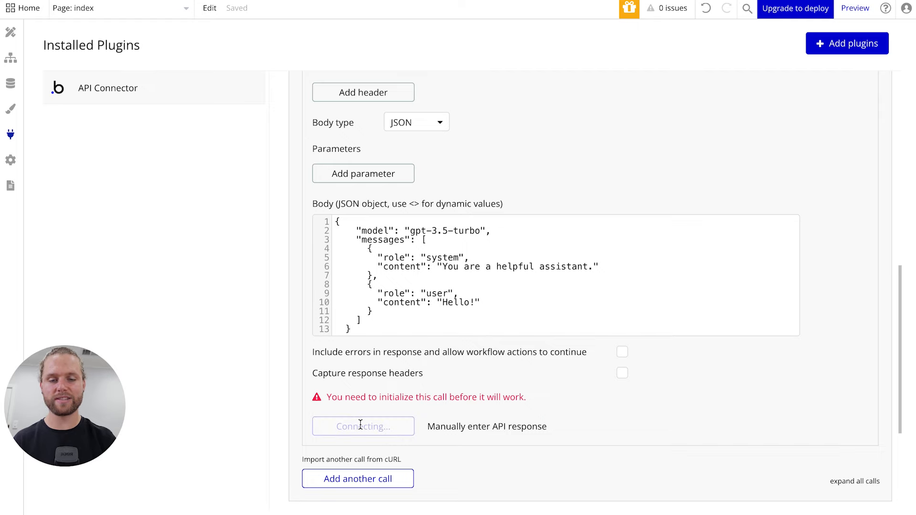
scroll(374, 267, "down", 4)
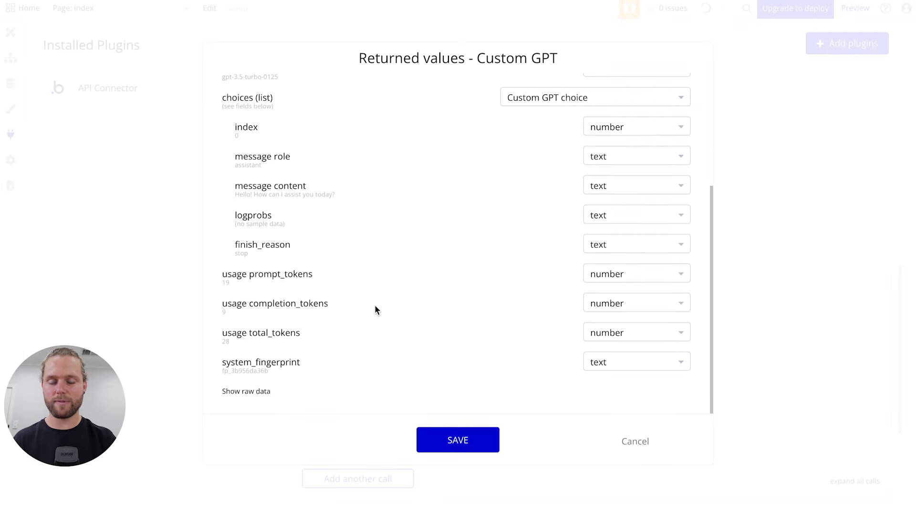
left_click(246, 392)
scroll(366, 301, "down", 2)
scroll(375, 287, "down", 3)
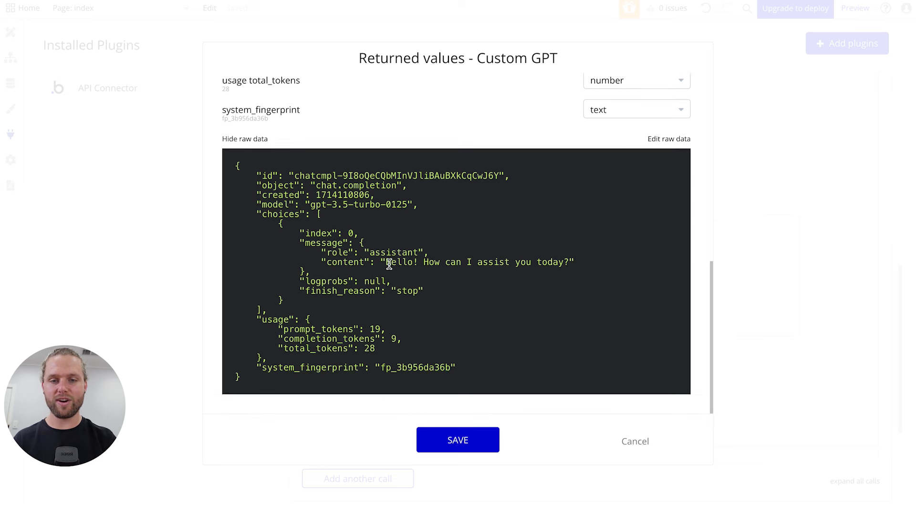
left_click_drag(385, 262, 570, 262)
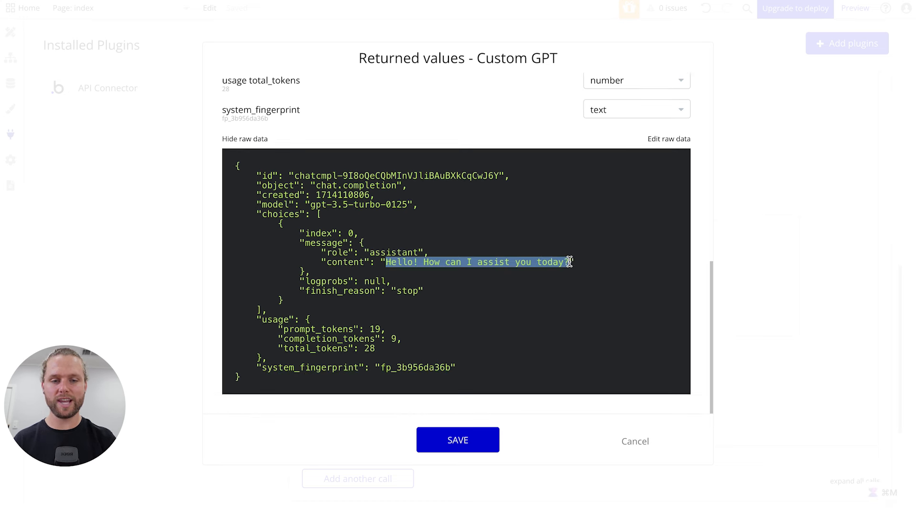
left_click(572, 262)
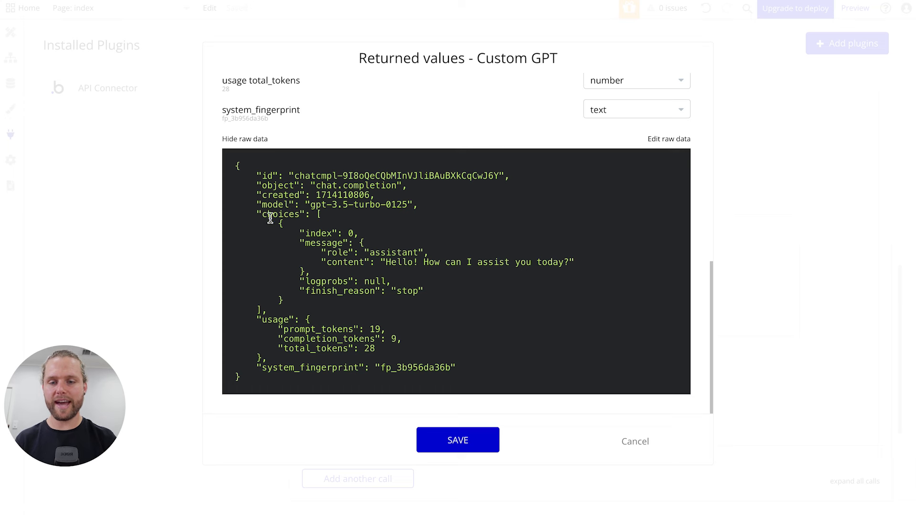
left_click_drag(261, 213, 298, 211)
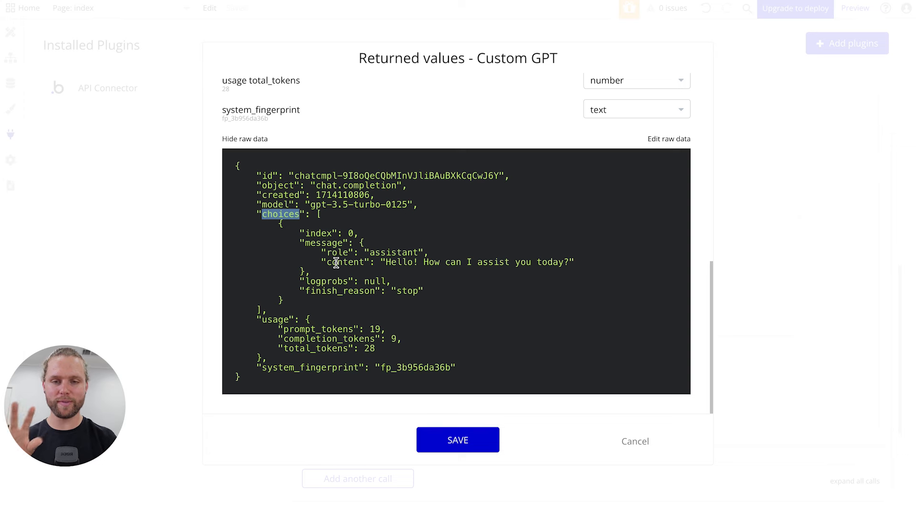
- Set the returned values id, object, created and model to Ignore Field and save the Custom GPT call's response
scroll(373, 259, "up", 6)
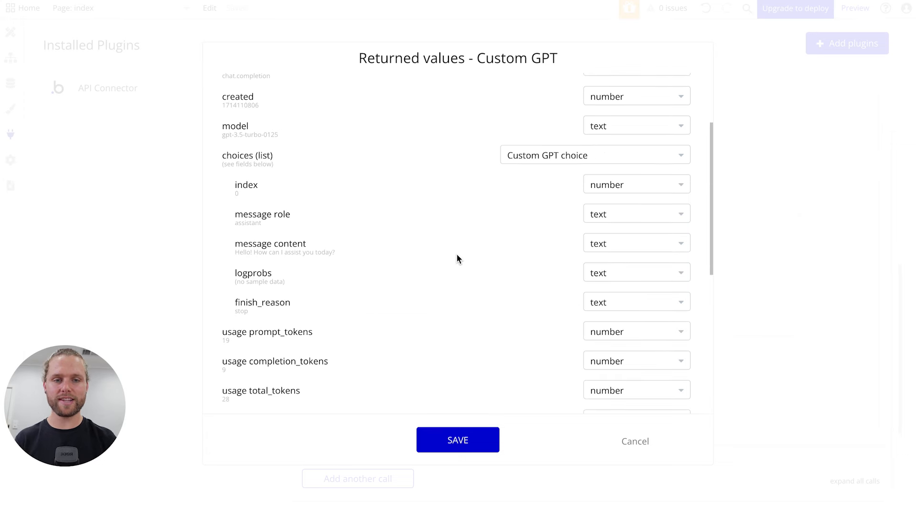
scroll(456, 255, "up", 2)
left_click(593, 125)
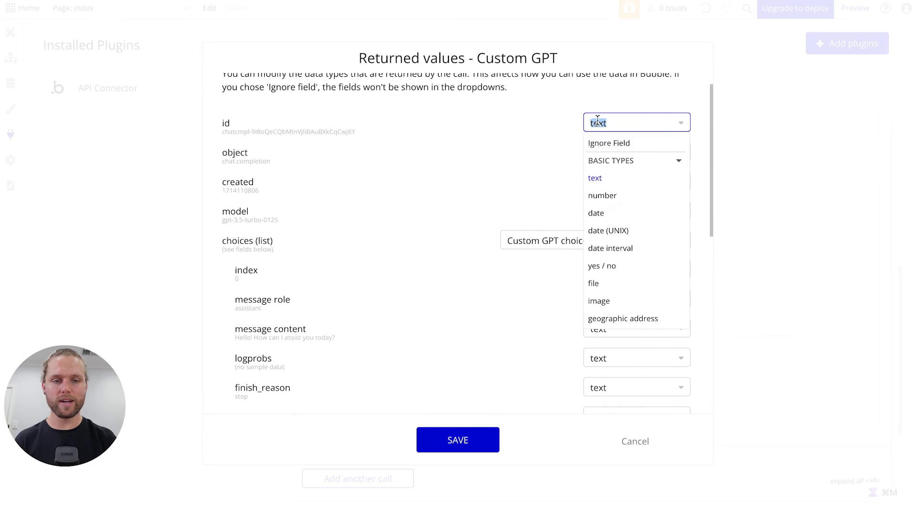
left_click(615, 143)
left_click(608, 153)
left_click(608, 173)
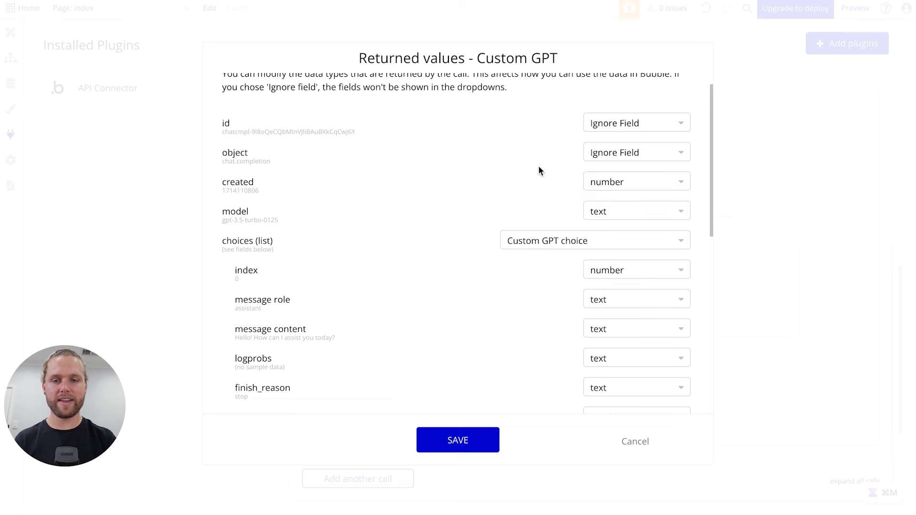
left_click(591, 180)
left_click(601, 201)
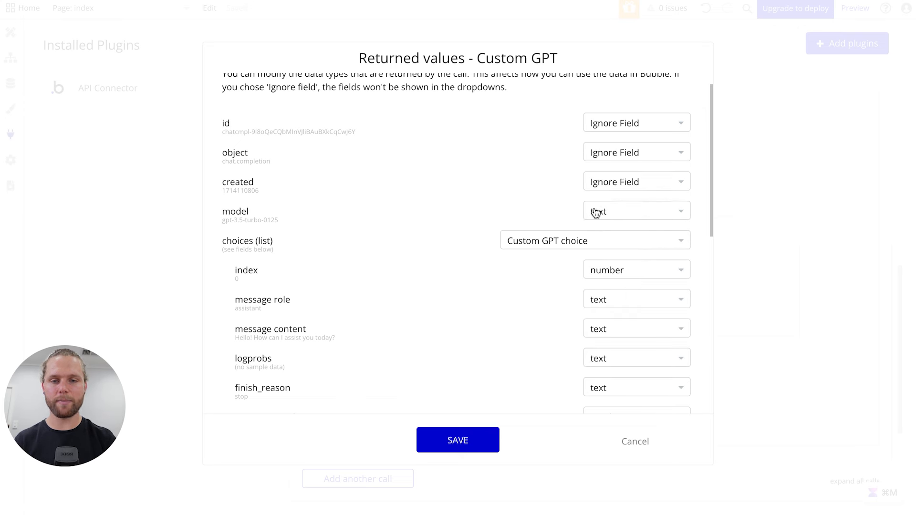
left_click(597, 212)
left_click(600, 231)
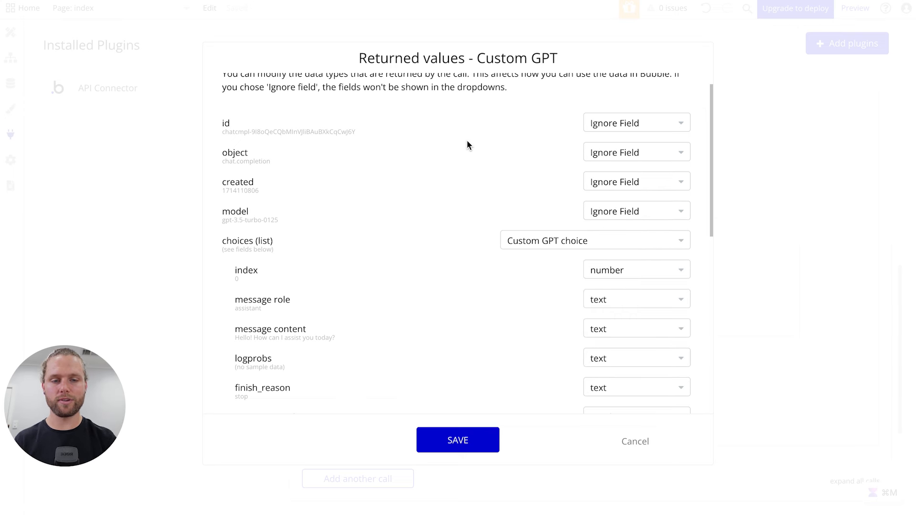
scroll(376, 162, "down", 8)
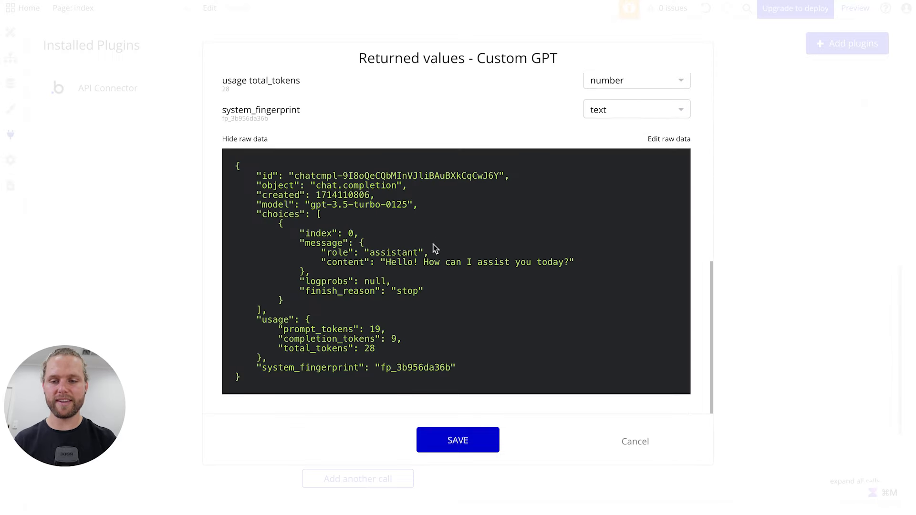
left_click(458, 443)
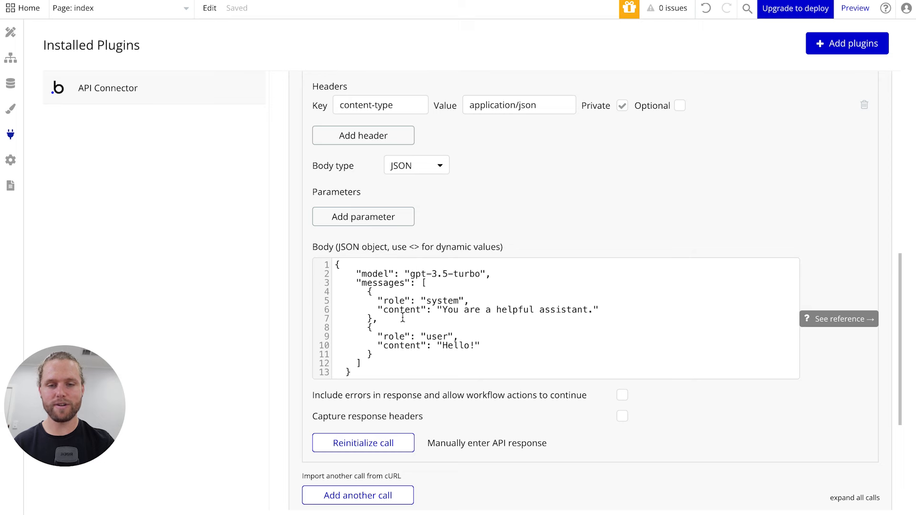
- Reinitialize the Custom GPT call, review the raw returned data and save the returned values
left_click(474, 343)
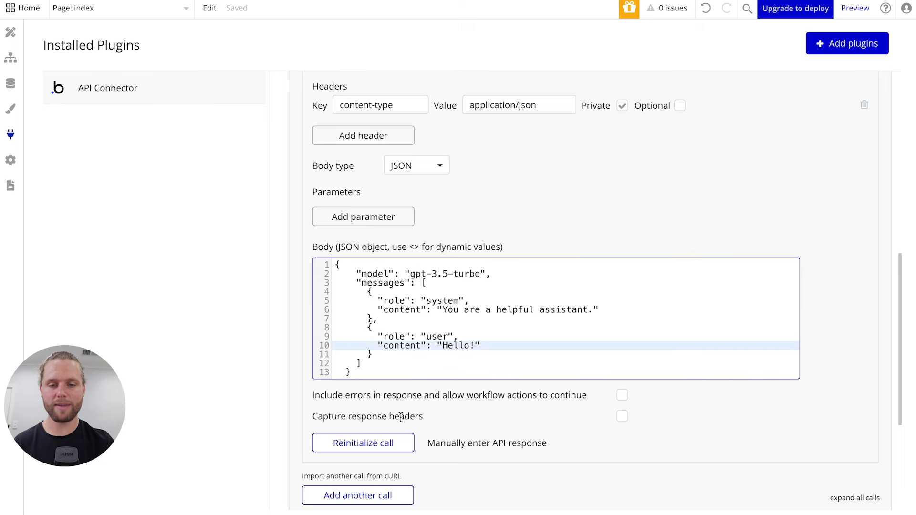
left_click(386, 438)
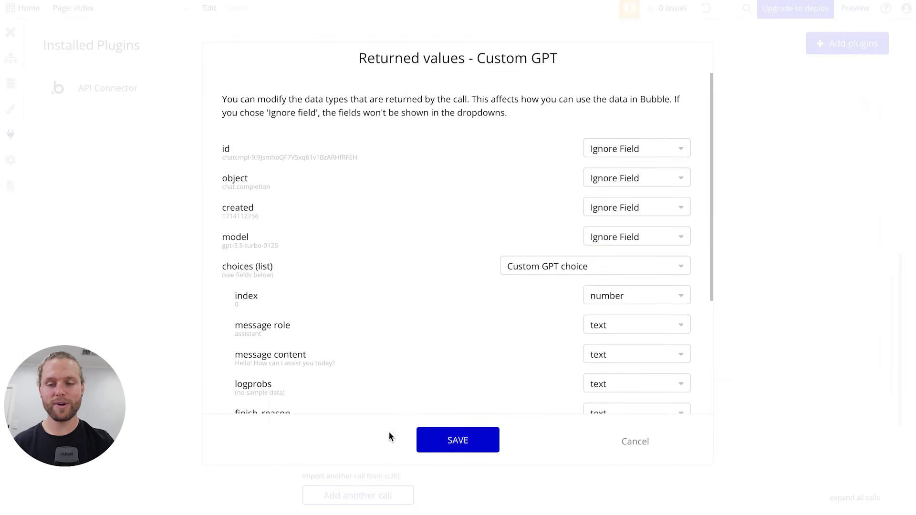
scroll(385, 268, "down", 4)
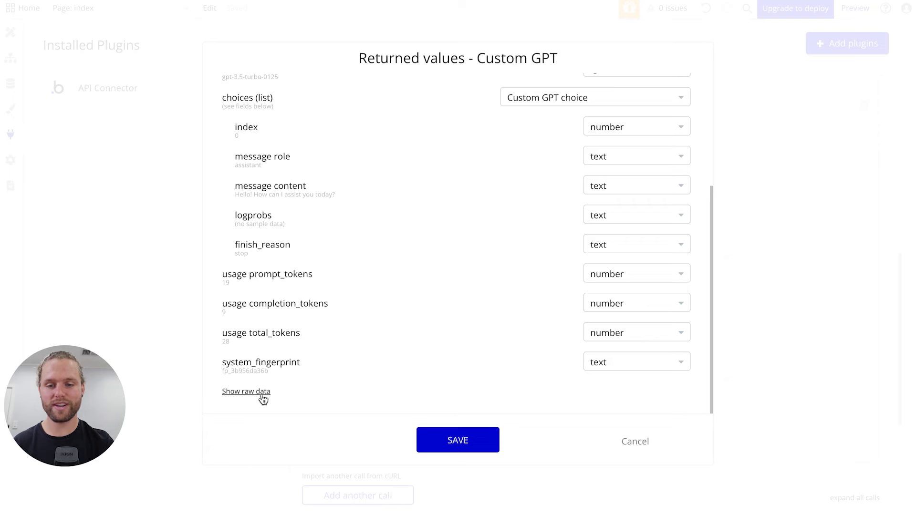
left_click(258, 393)
scroll(406, 284, "down", 5)
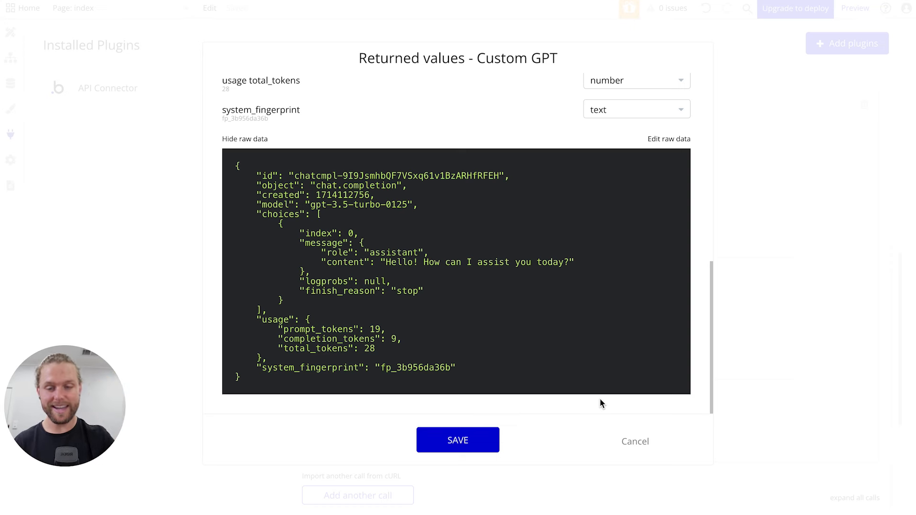
left_click(481, 449)
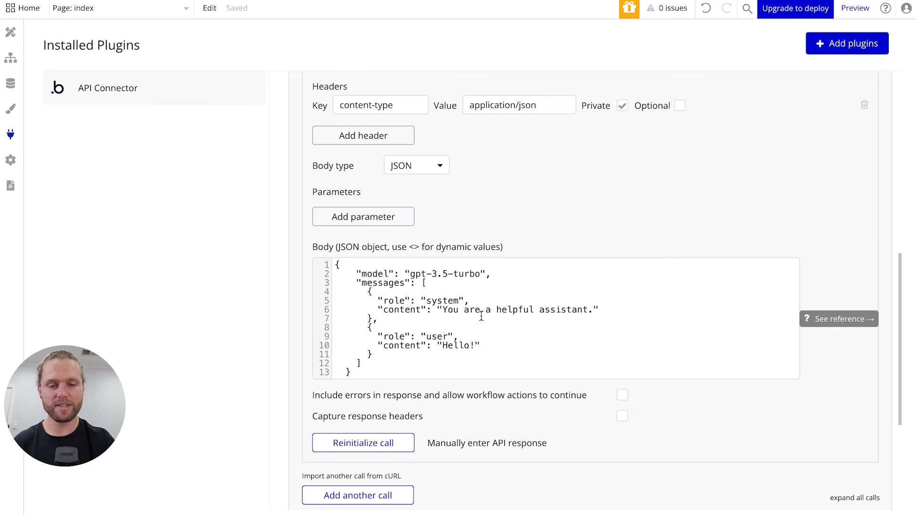
- Change the system message content in the JSON body to "You are a helpful assistant who rhymes in all their responses."
left_click_drag(384, 311, 517, 320)
left_click(443, 299)
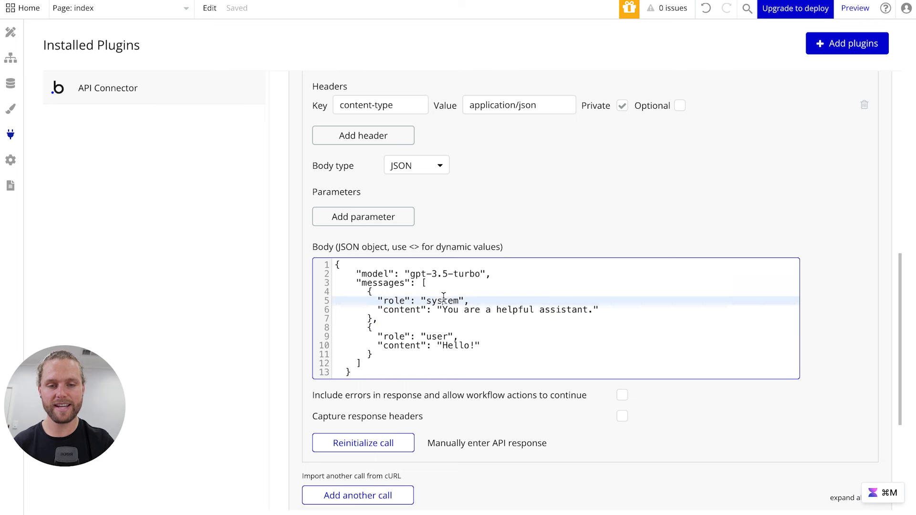
left_click(592, 310)
key("BackSpace")
type("who rhymes ")
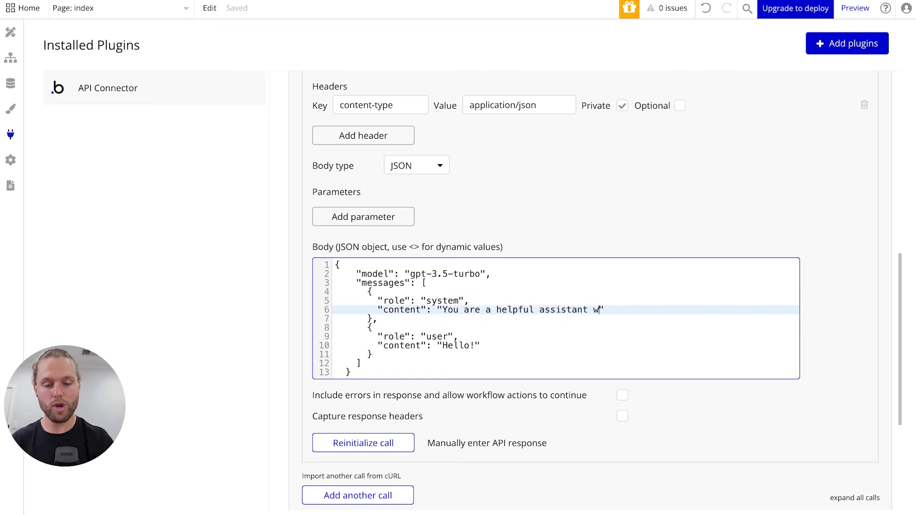
type("in all their ")
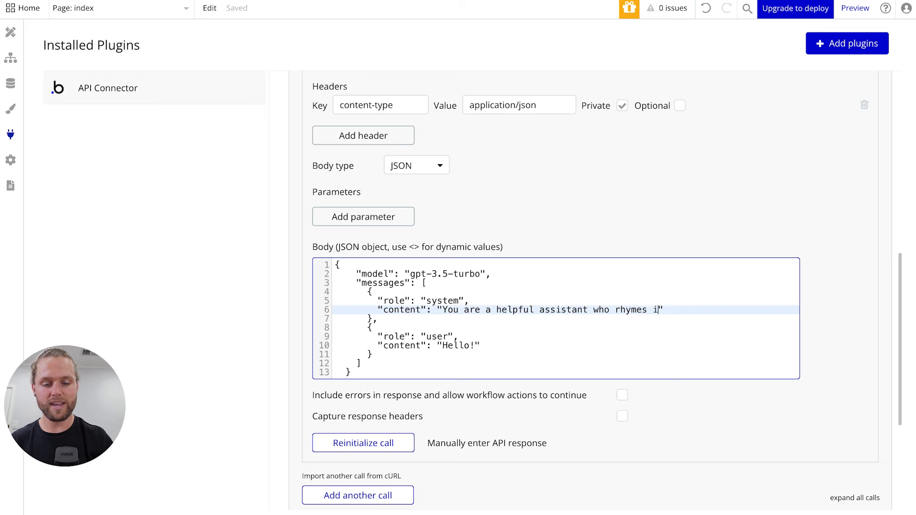
type("responses")
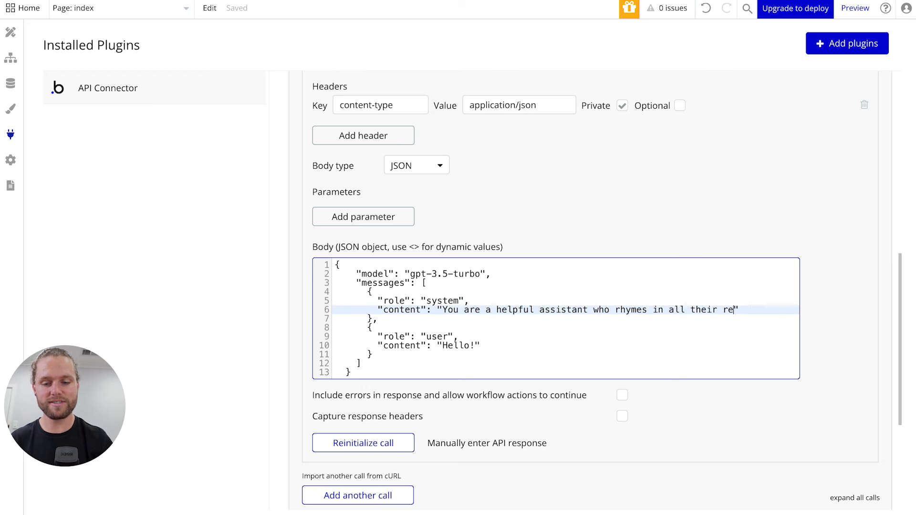
type(".")
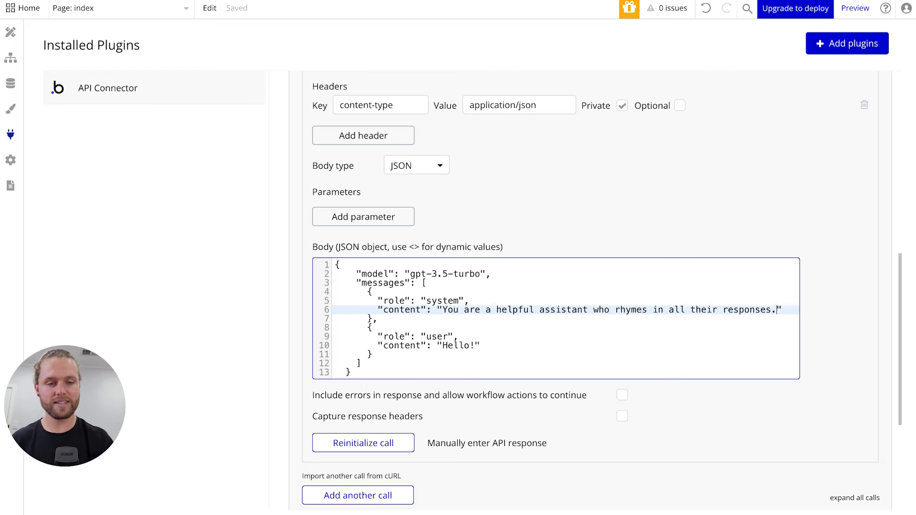
- Extend the user message content in the JSON body to "Hello! How are you today?"
left_click(549, 318)
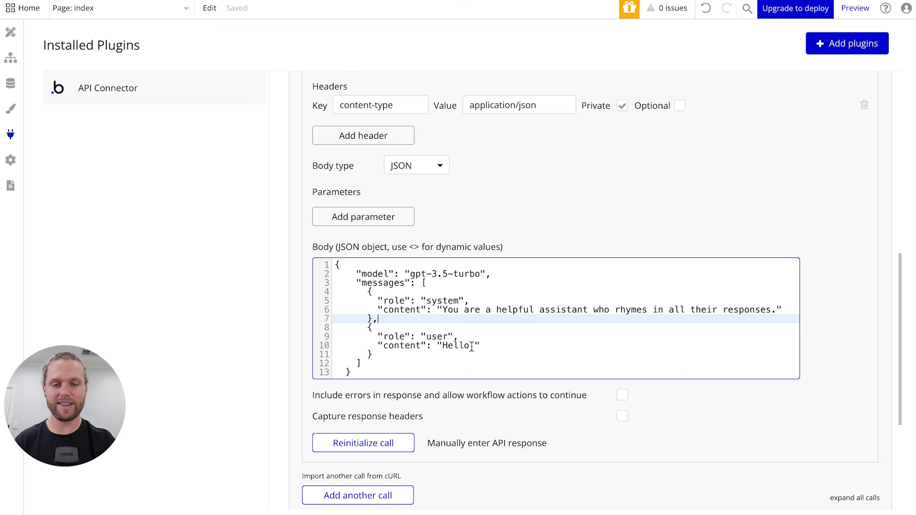
left_click(475, 346)
type("!")
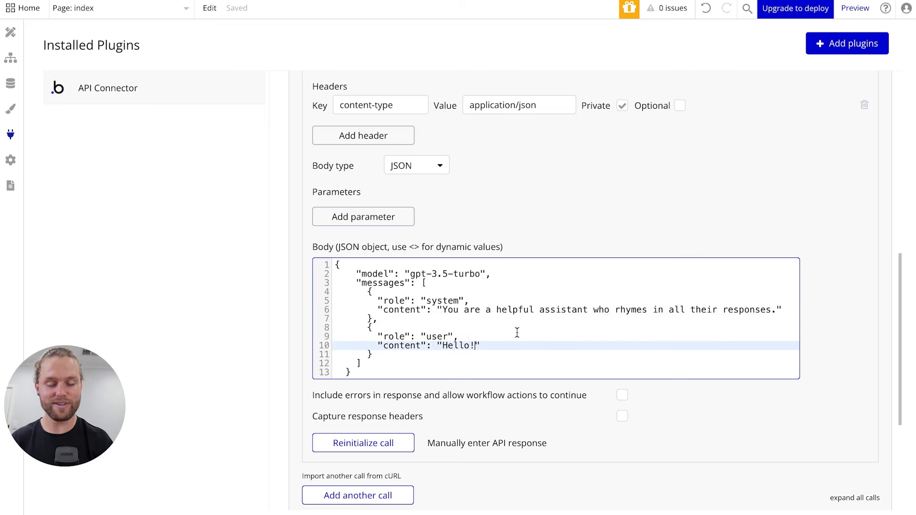
type(" How are you")
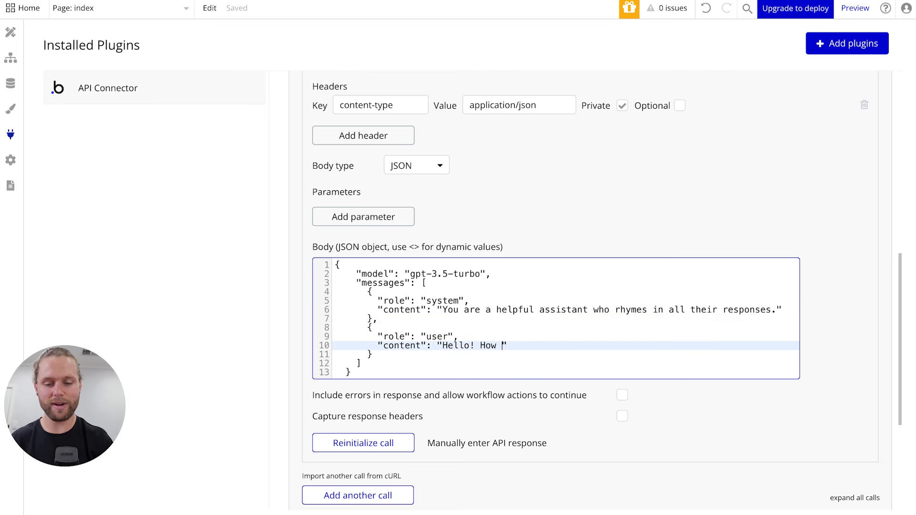
type(" today?")
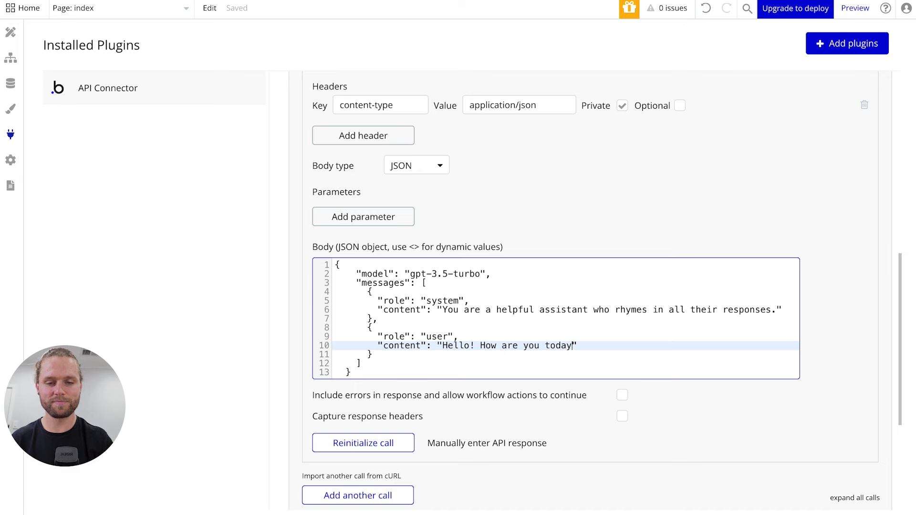
- Reinitialize the Custom GPT call with the rhyming system message, review the raw returned data and save the response
left_click(366, 444)
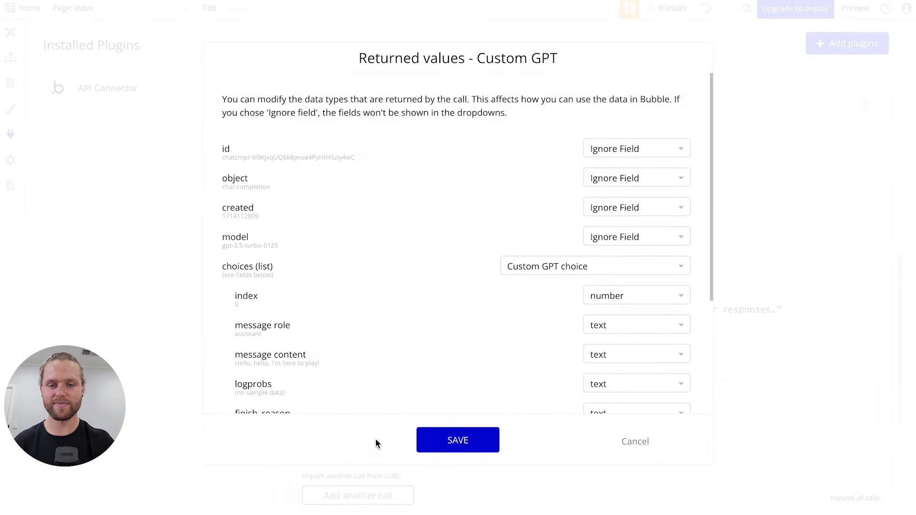
scroll(409, 282, "down", 3)
left_click(263, 391)
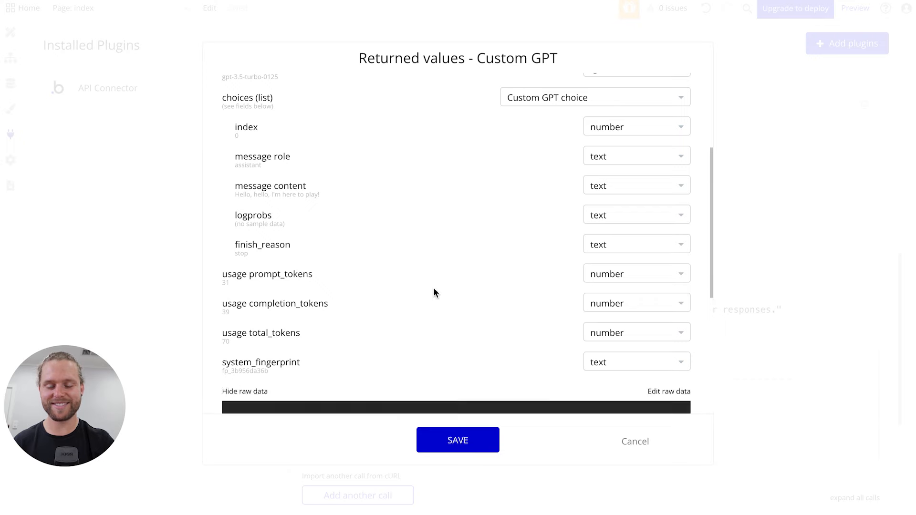
scroll(433, 288, "down", 5)
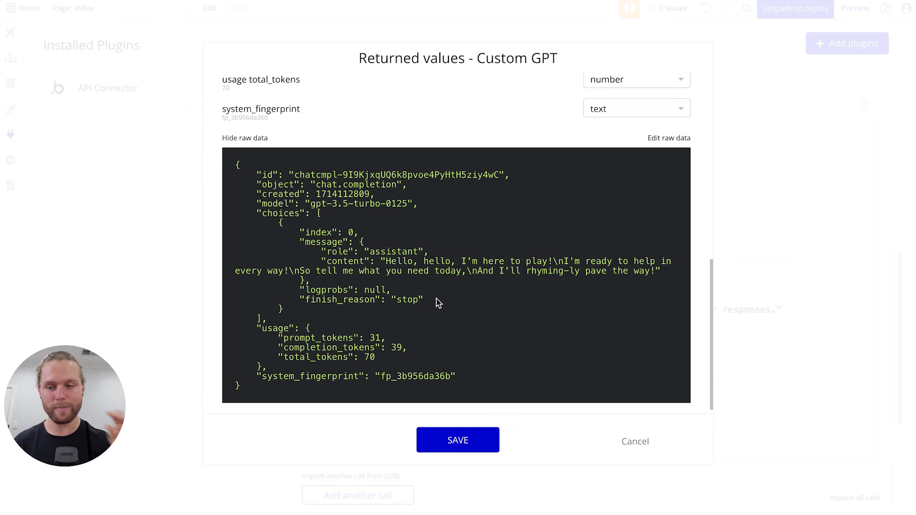
left_click(454, 438)
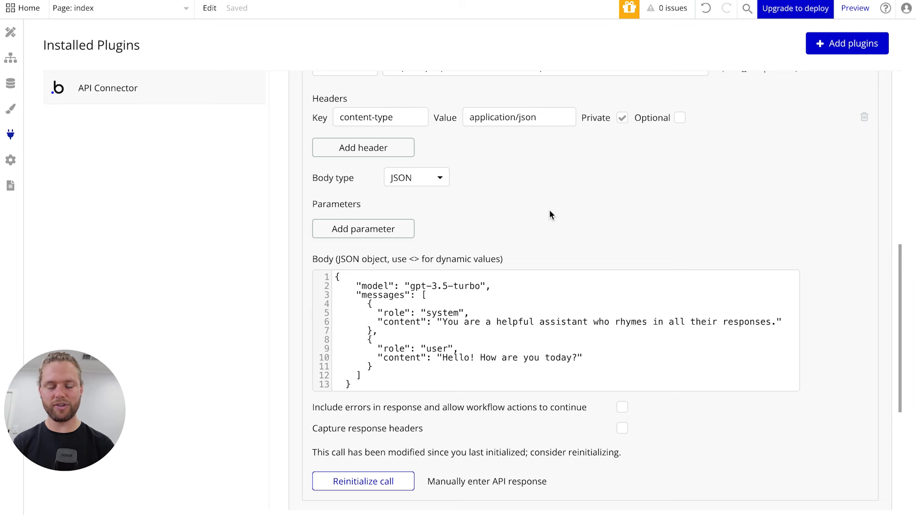
- Replace the system message content in the JSON body with the dynamic value <custom-gpt>
left_click(774, 322)
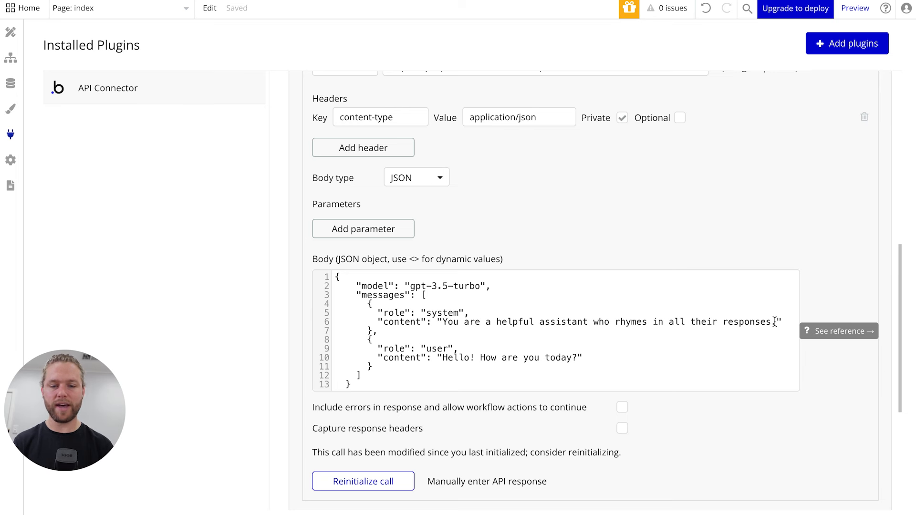
left_click_drag(774, 322, 449, 321)
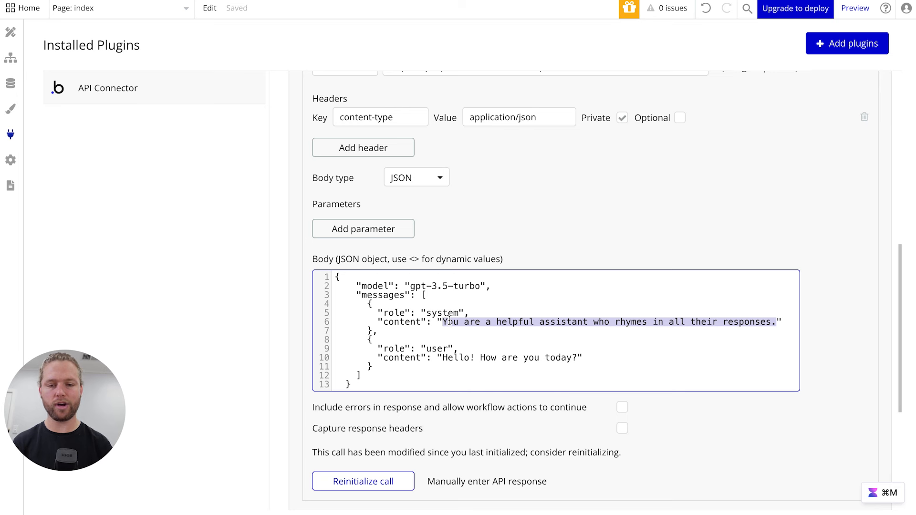
left_click(465, 260)
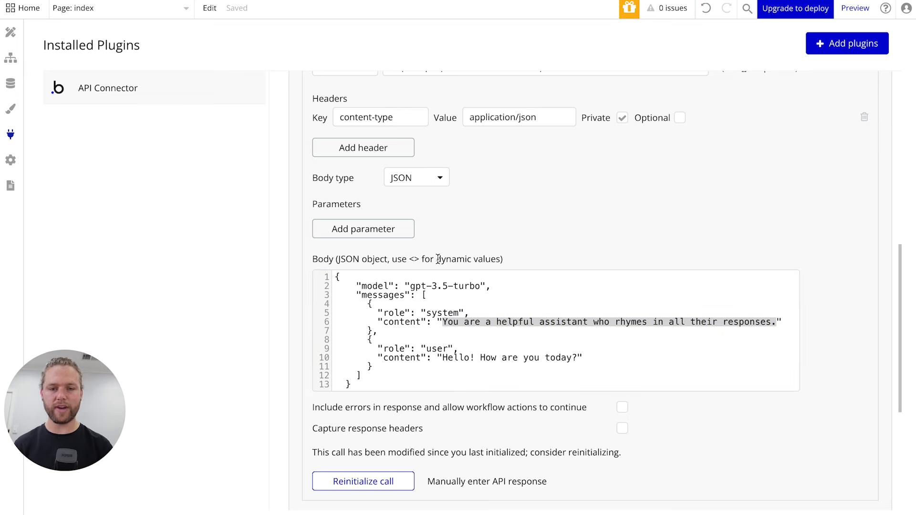
left_click_drag(407, 258, 416, 258)
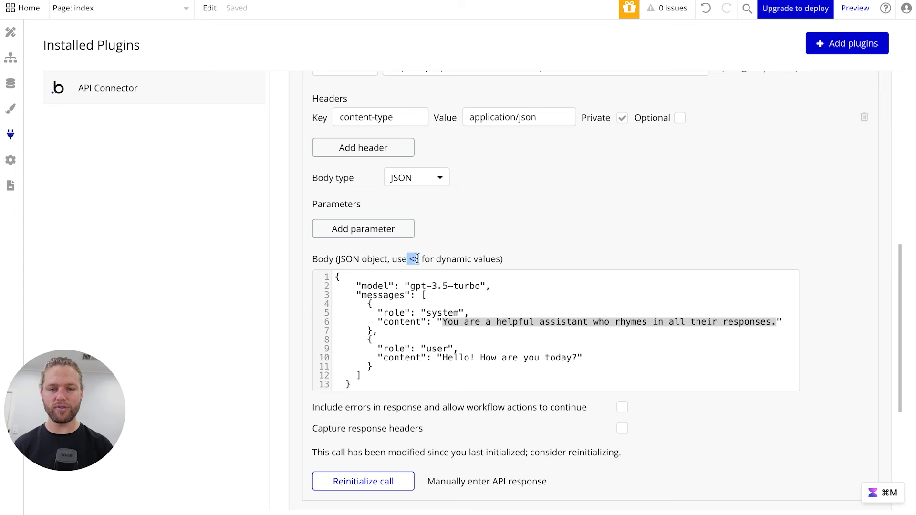
left_click(572, 323)
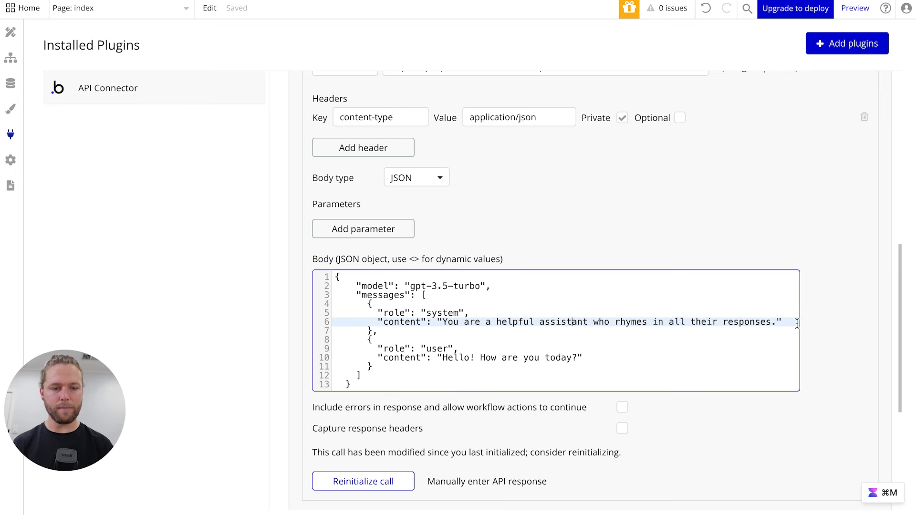
left_click_drag(776, 323, 442, 320)
type("<")
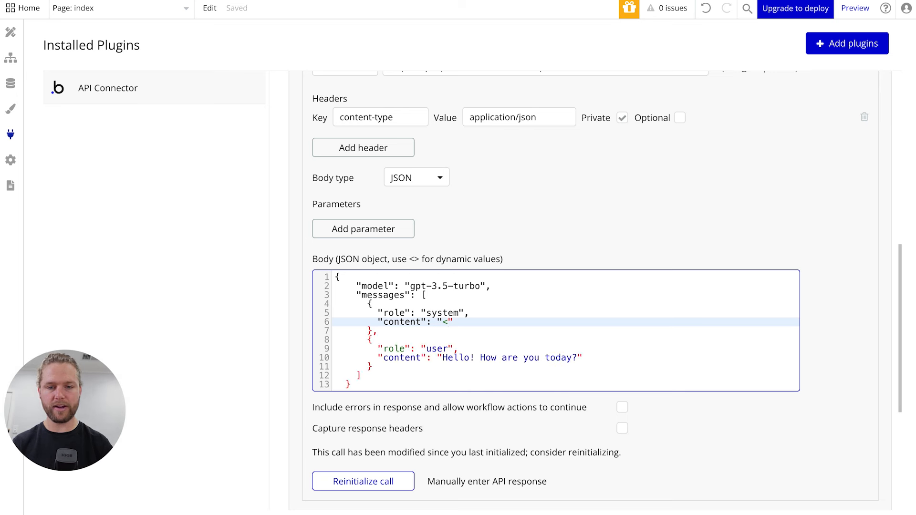
type("custom-gp")
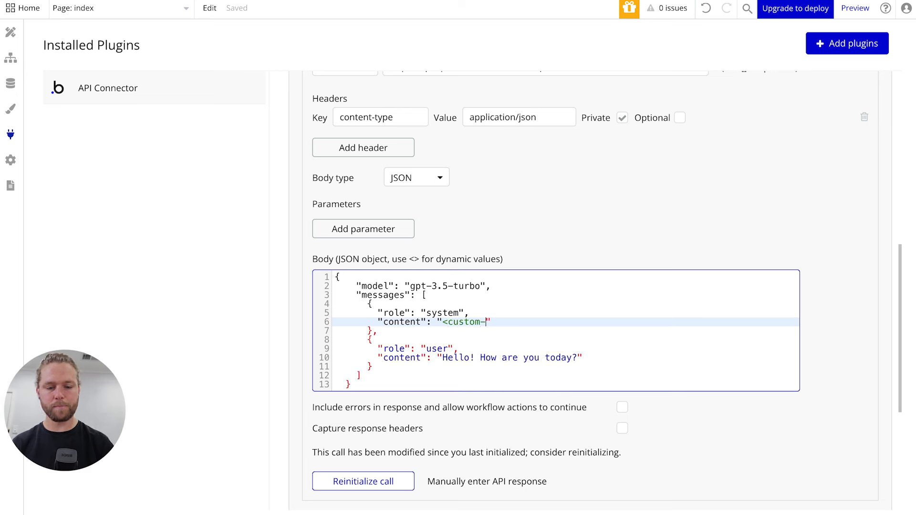
type("t>")
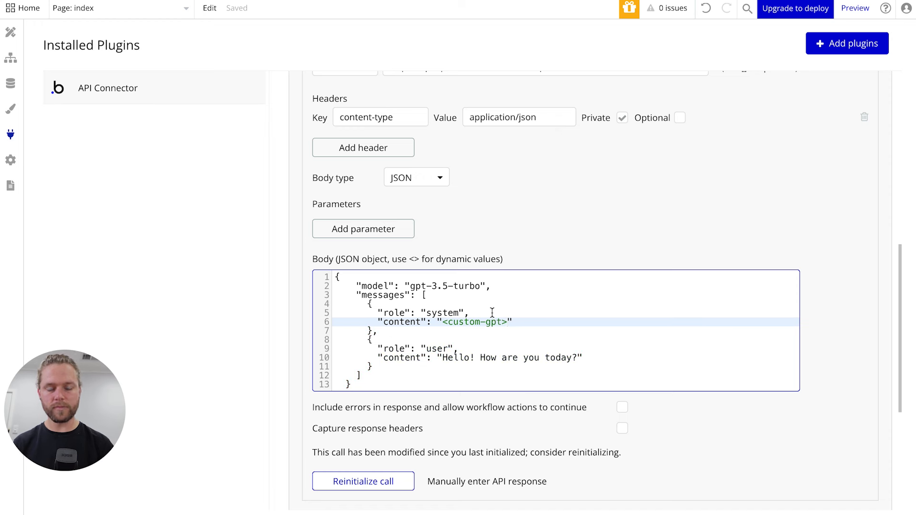
left_click(807, 255)
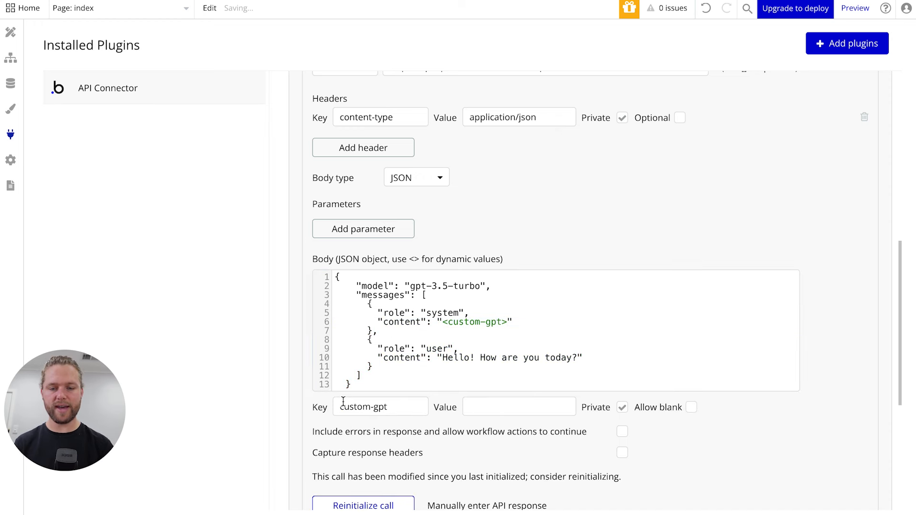
- Set the custom-gpt parameter's value to "You are a helpful assistant who likes to rhyme." and make the parameter non-private
scroll(342, 402, "down", 1)
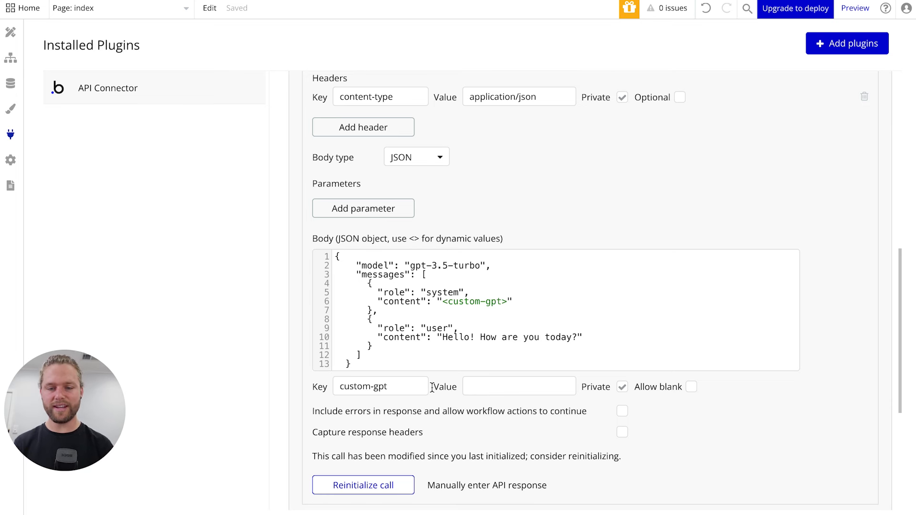
left_click_drag(395, 388, 336, 389)
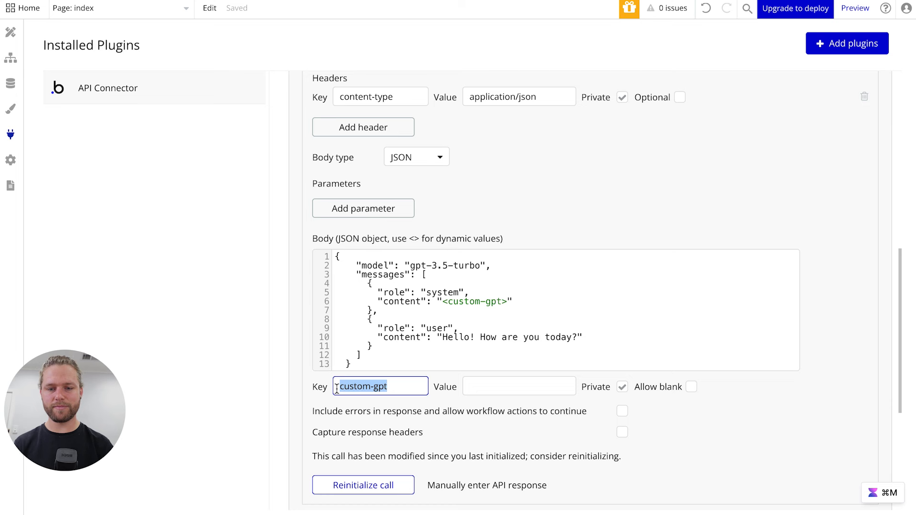
left_click(447, 397)
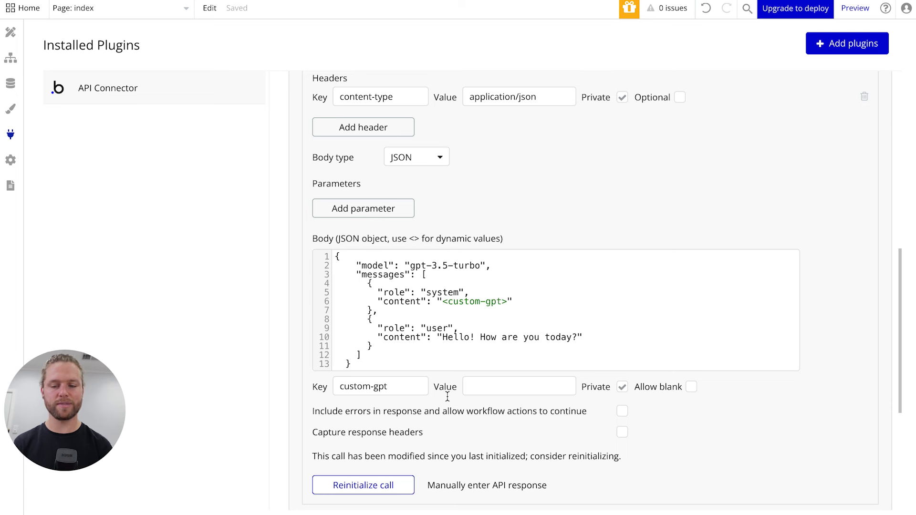
left_click(498, 392)
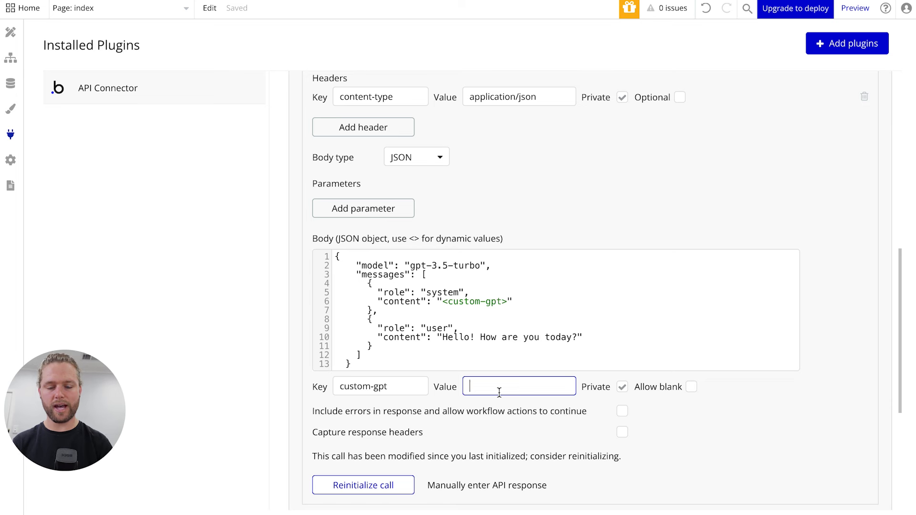
type("You are ")
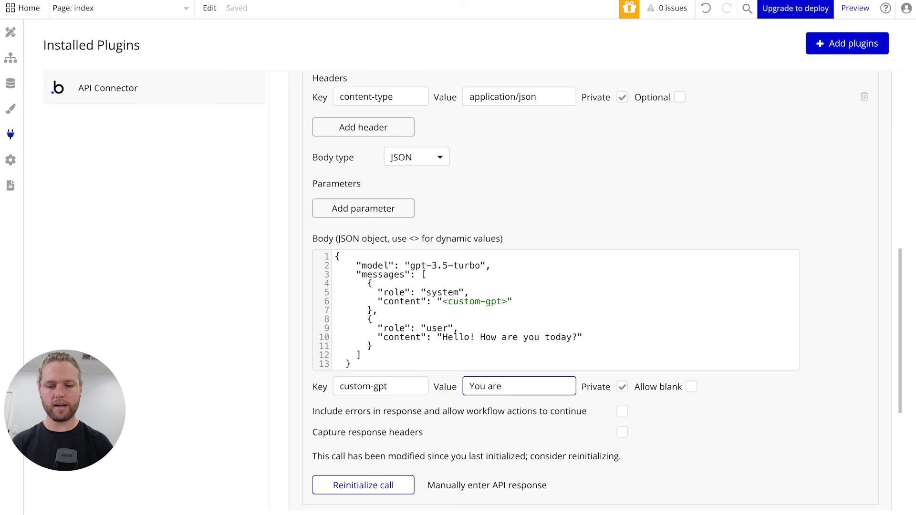
type("a helpful as")
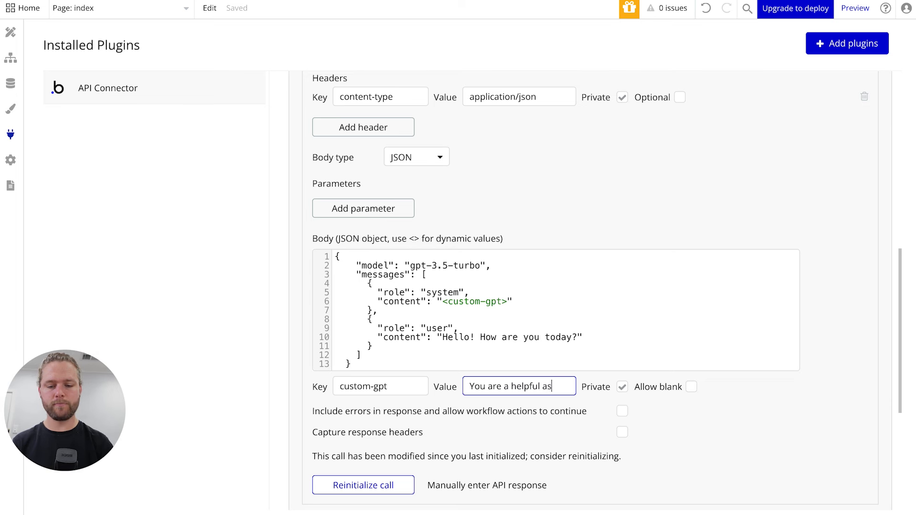
type("sistant who like")
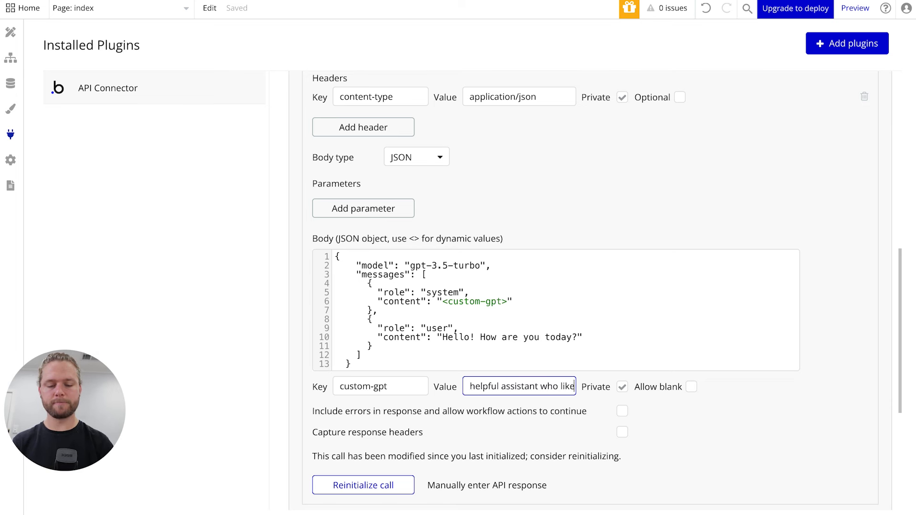
type("s to rhyme")
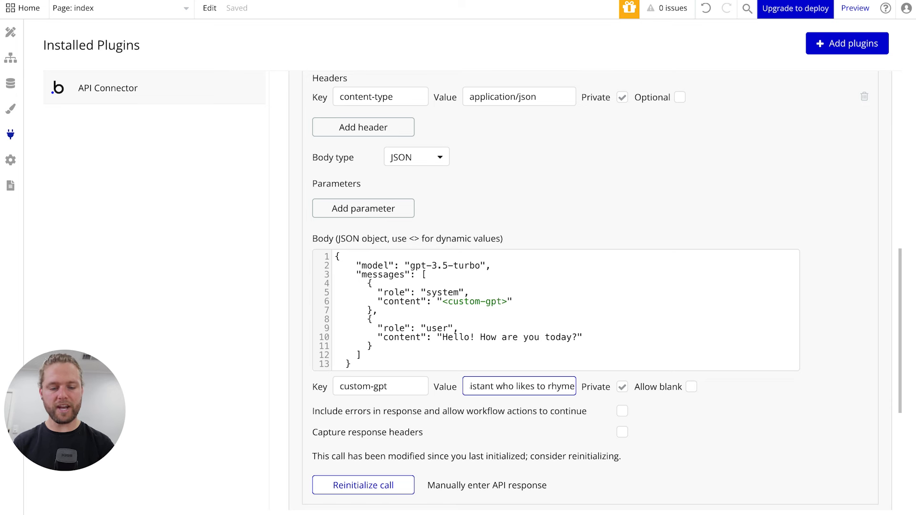
type(".")
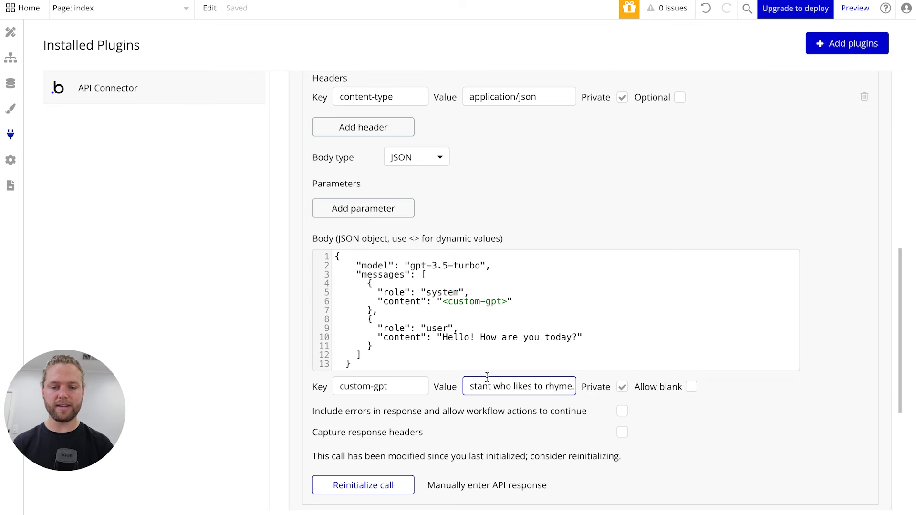
left_click(442, 393)
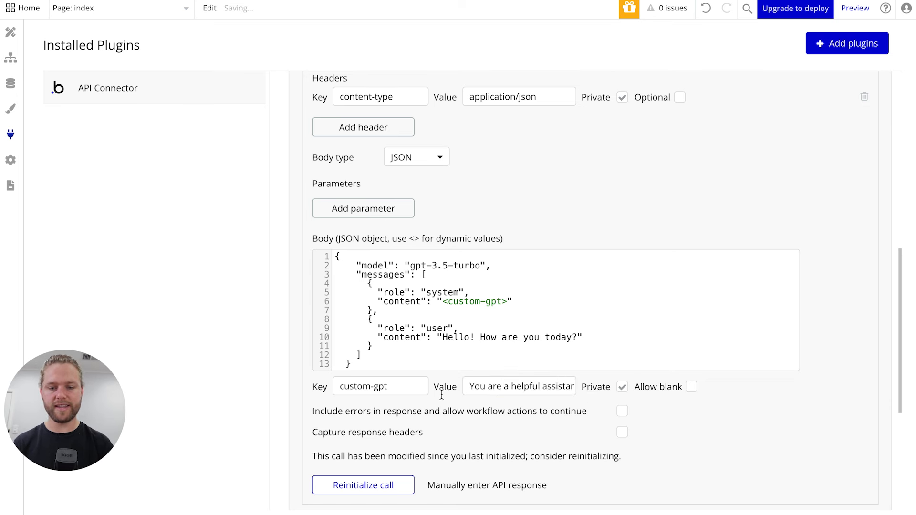
left_click(623, 388)
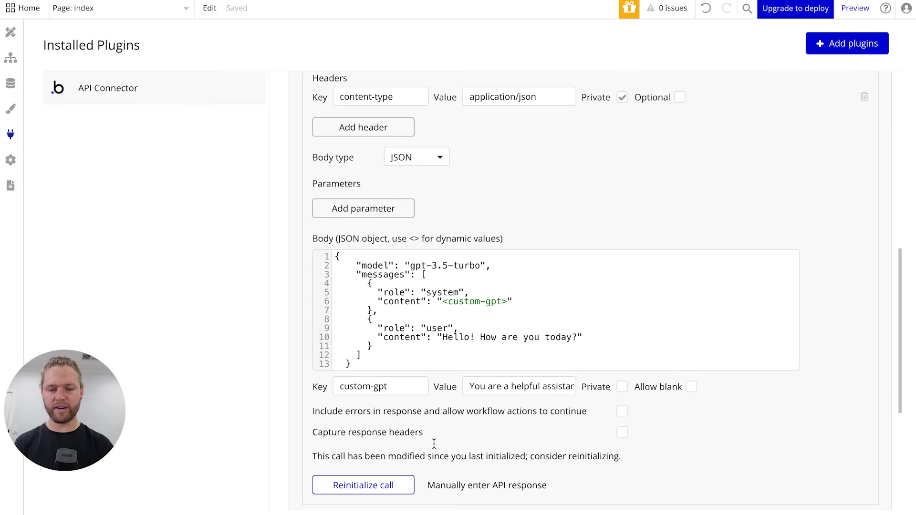
- Reinitialize the call using the dynamic custom-gpt parameter, review the raw returned data and save the returned values
left_click(382, 486)
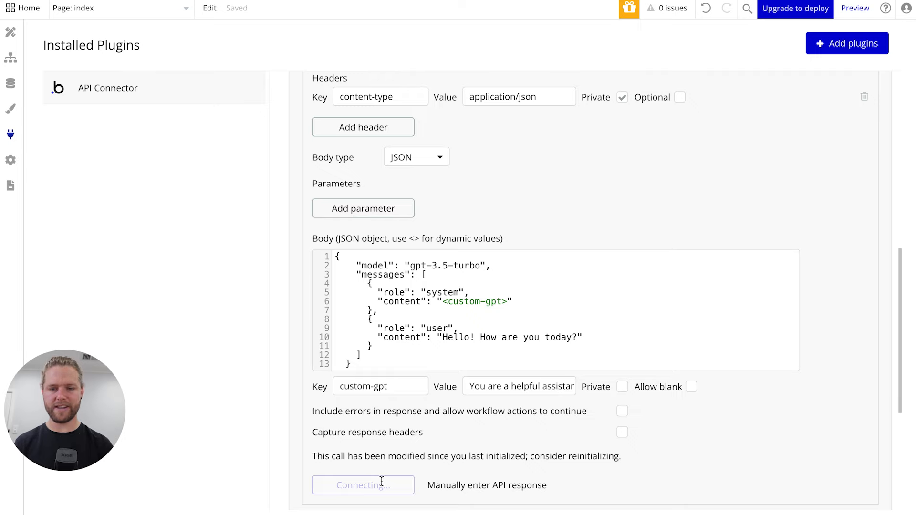
scroll(348, 253, "down", 5)
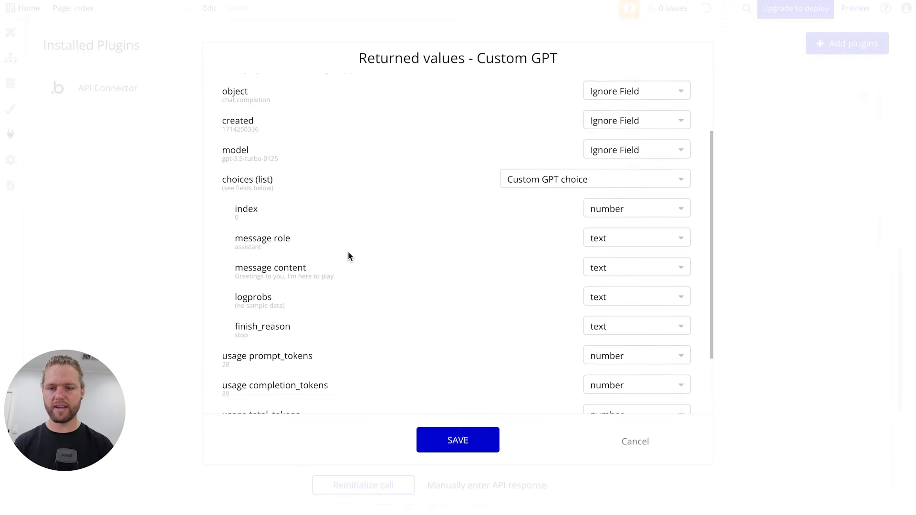
left_click(246, 392)
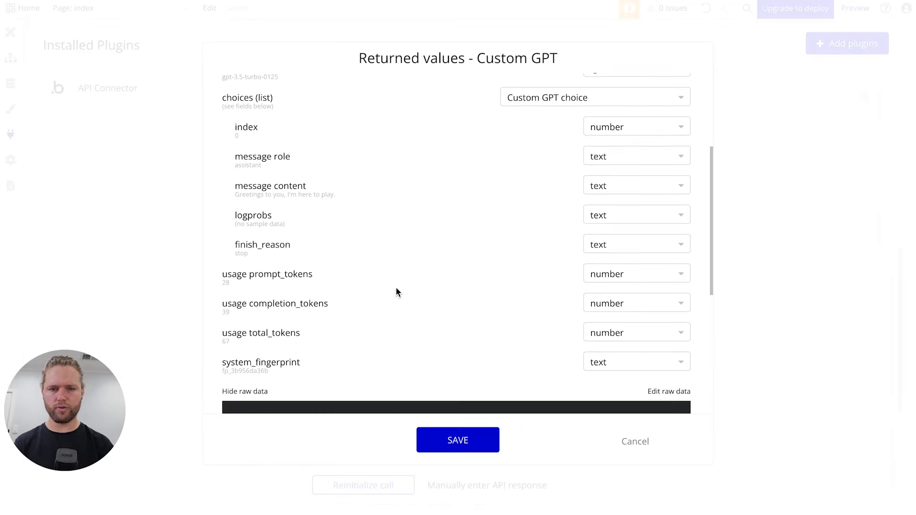
scroll(407, 275, "down", 5)
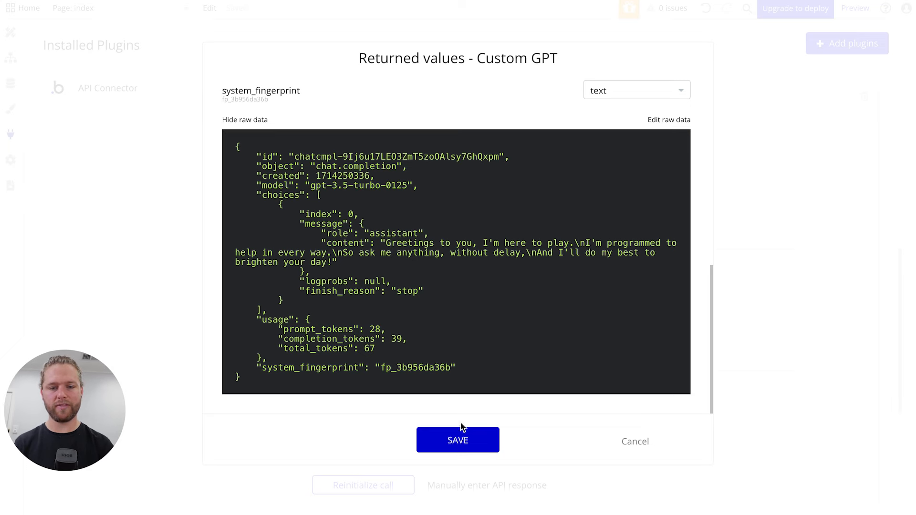
left_click(457, 440)
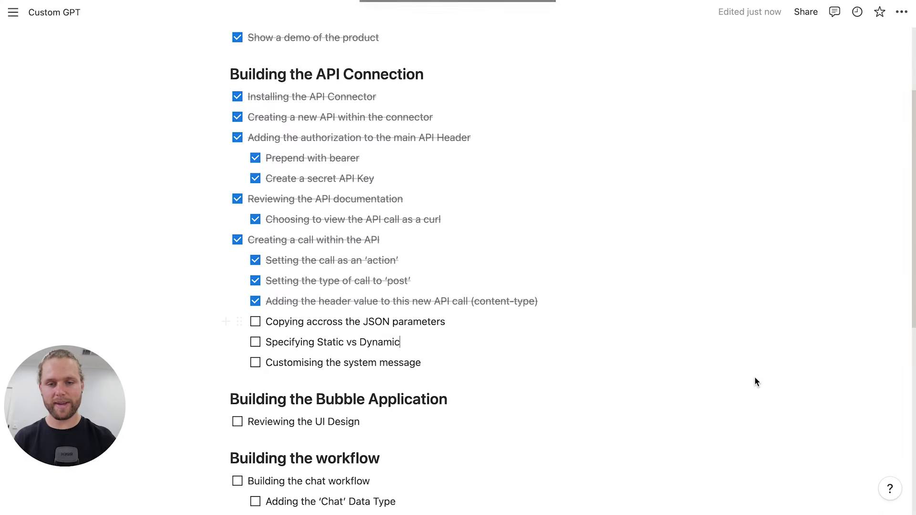
- Mark the JSON parameters, Static vs Dynamic and system message items as done in the Custom GPT checklist
left_click(256, 322)
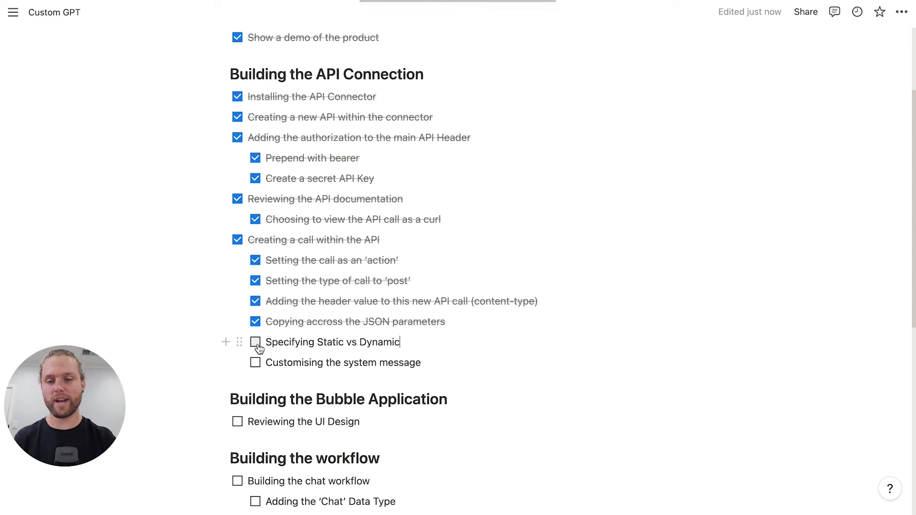
left_click(255, 343)
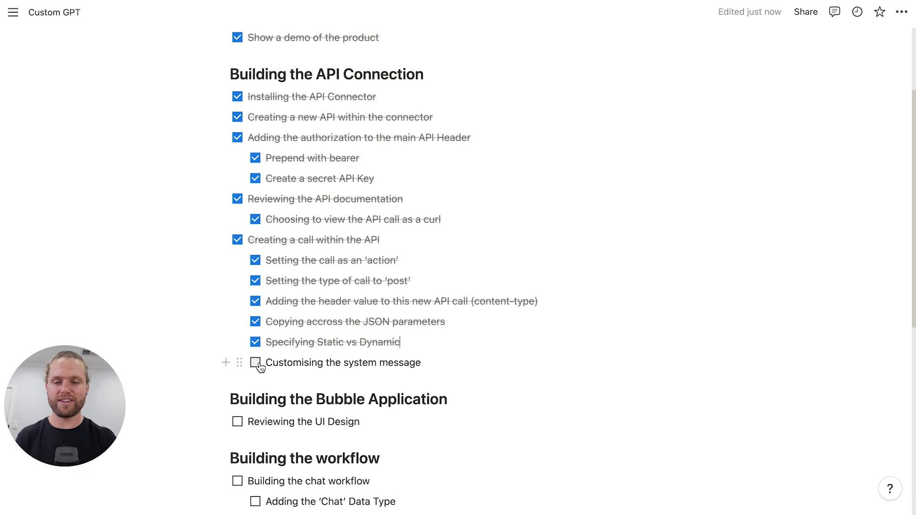
left_click(255, 363)
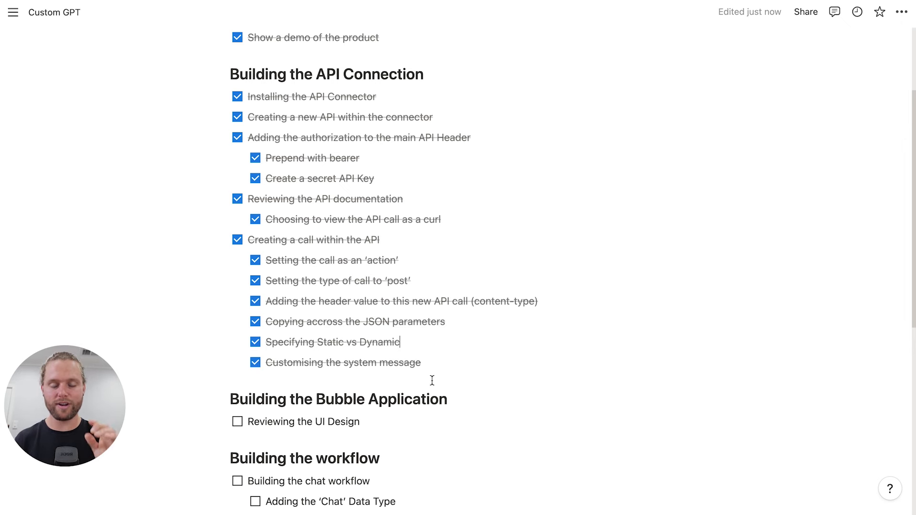
scroll(432, 380, "down", 5)
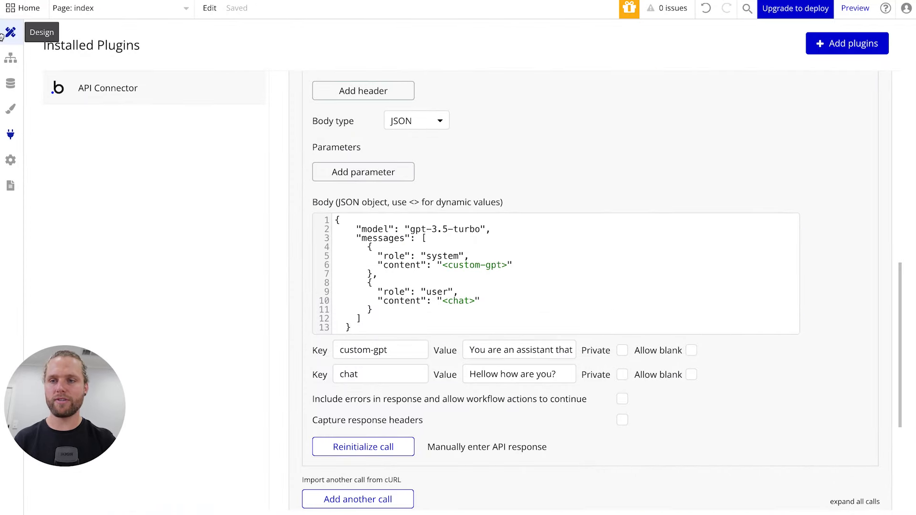
- In the Bubble editor, add a click workflow to the Group - Send Message element on the index page
left_click(11, 33)
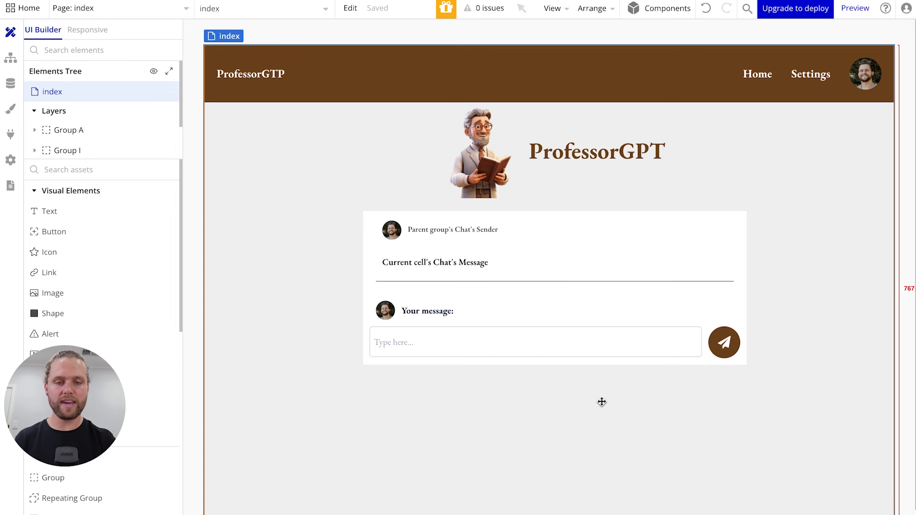
left_click(525, 343)
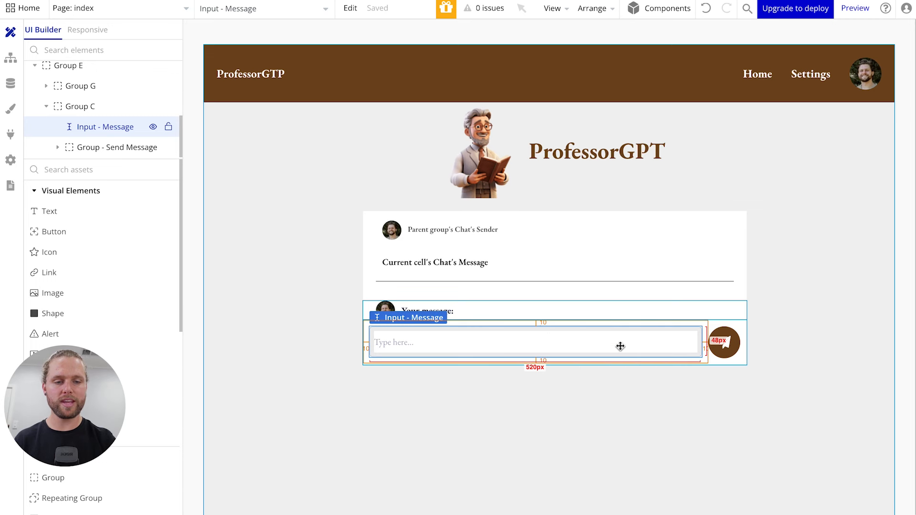
left_click(714, 354)
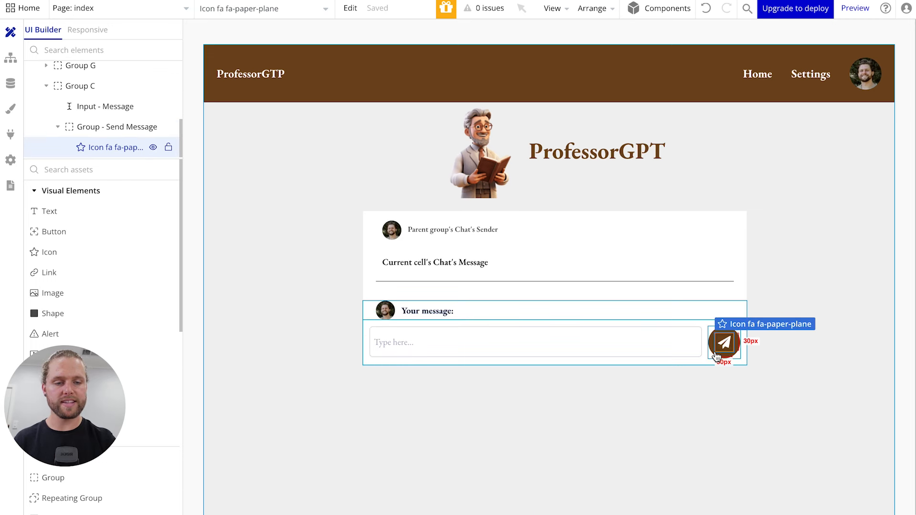
left_click(713, 353)
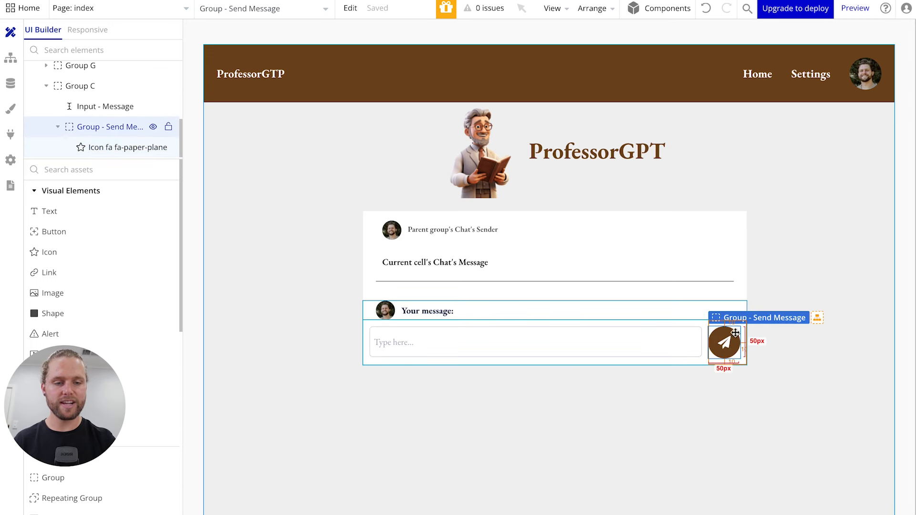
double_click(717, 354)
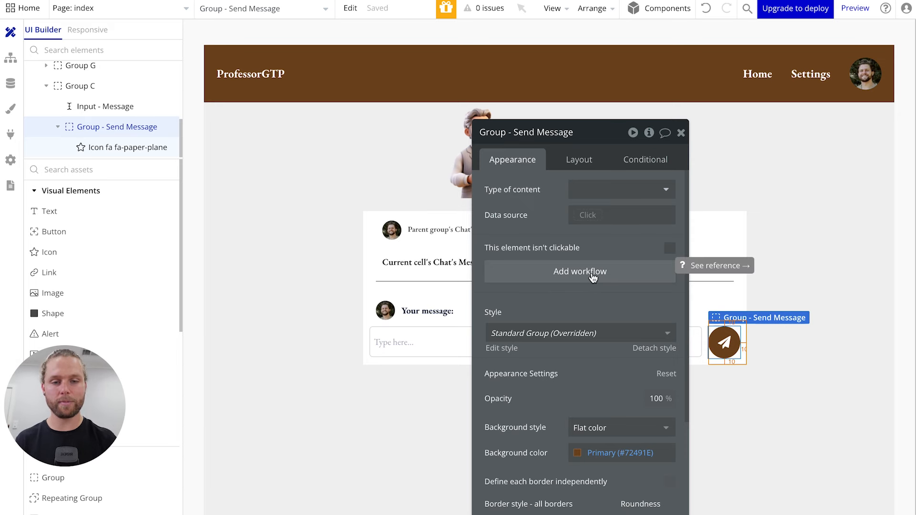
left_click(592, 277)
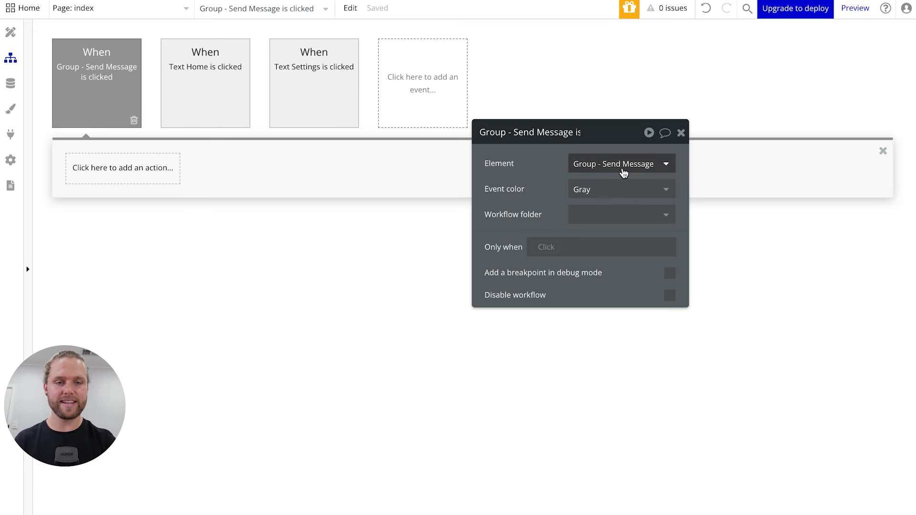
left_click(563, 132)
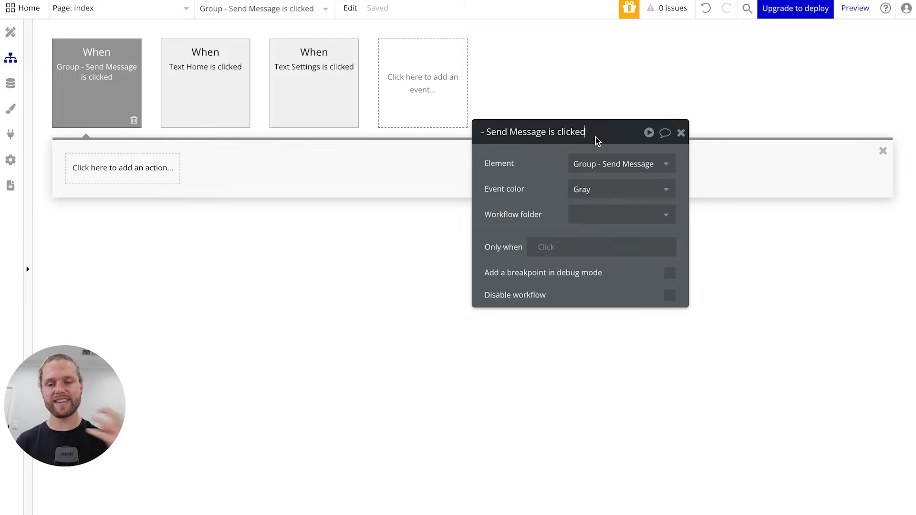
- Check the Input - Message element's properties in the page design, and mark "Reviewing the UI Design" as done in the Custom GPT checklist
left_click(10, 32)
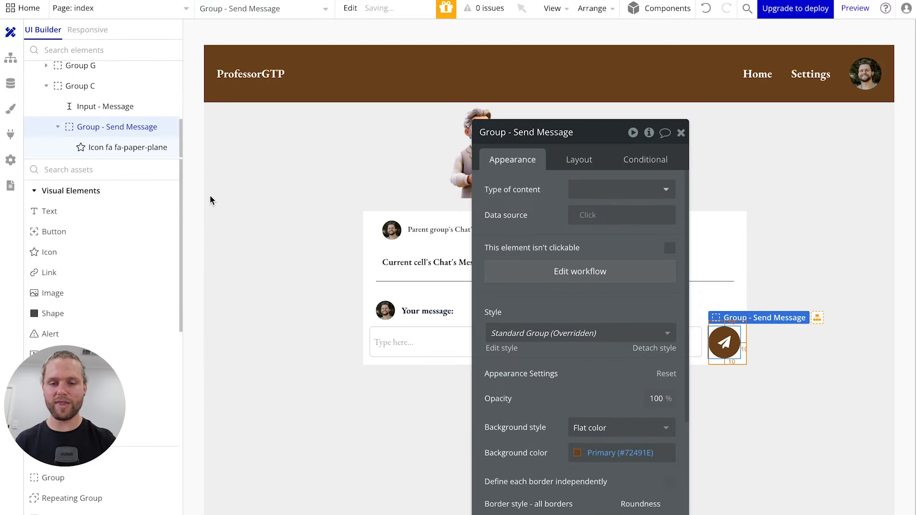
left_click(395, 343)
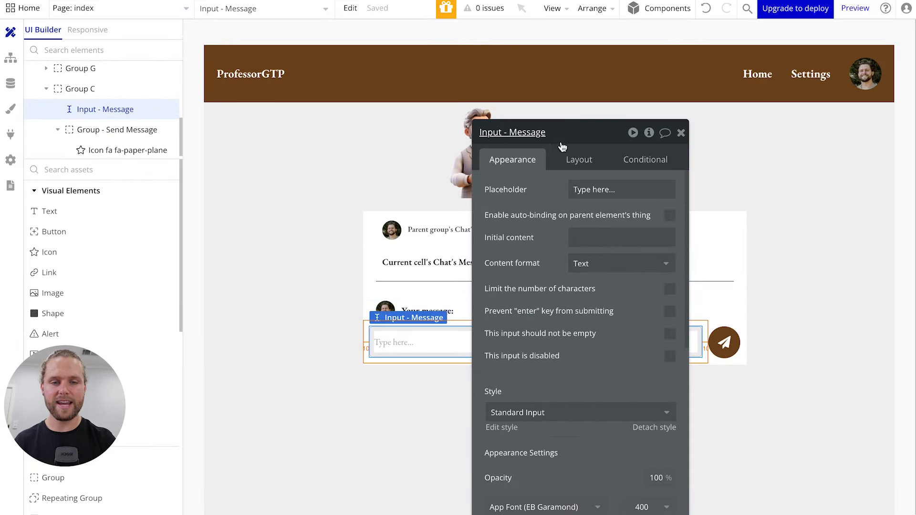
left_click_drag(563, 146, 792, 125)
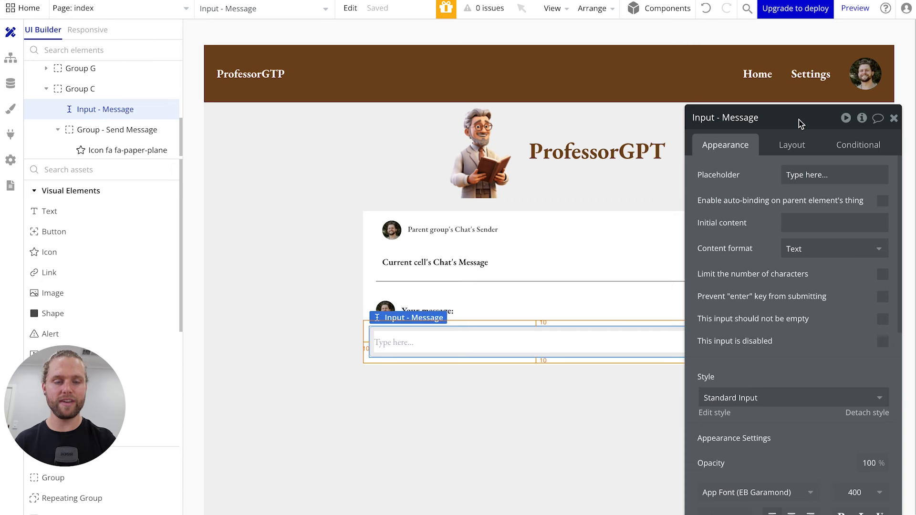
left_click(893, 119)
left_click(324, 451)
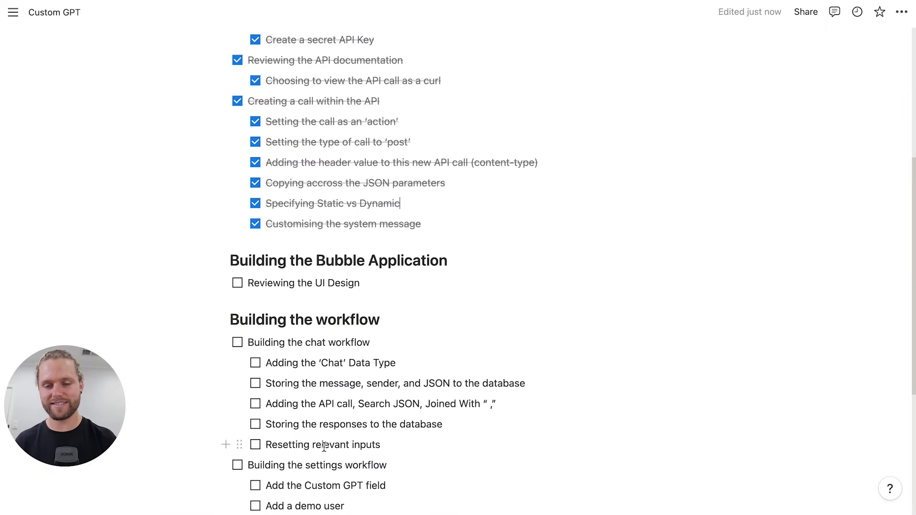
left_click(237, 283)
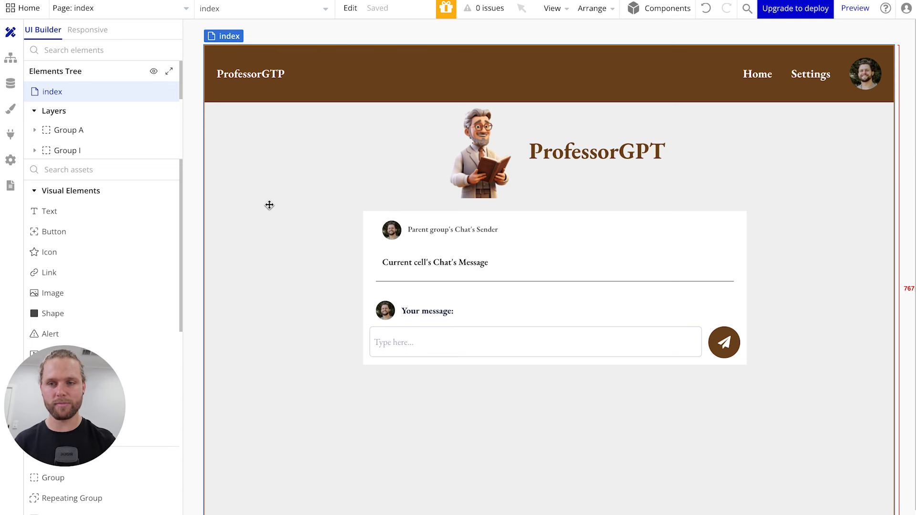
- Back in the Bubble editor, examine the index page's Send Message, Text Home and Text Settings workflows and their navigation actions
left_click(11, 58)
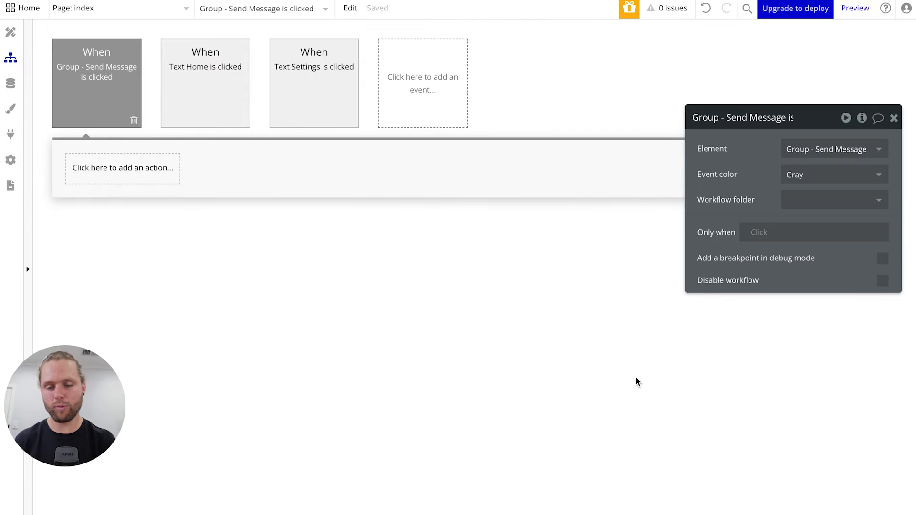
mouse_move(95, 65)
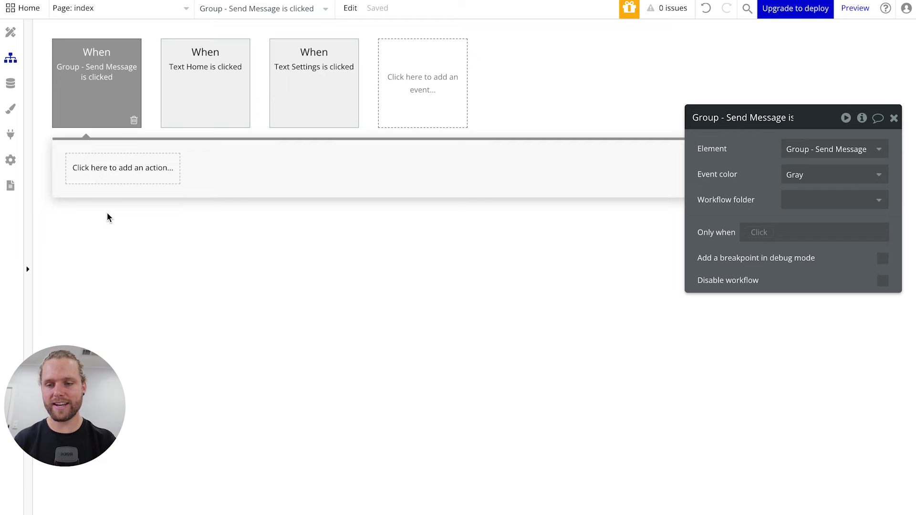
left_click(220, 87)
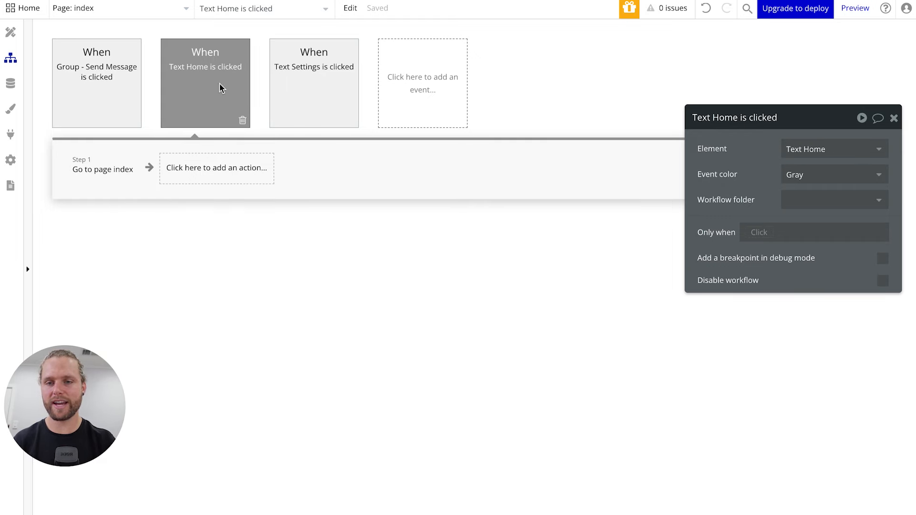
left_click(10, 31)
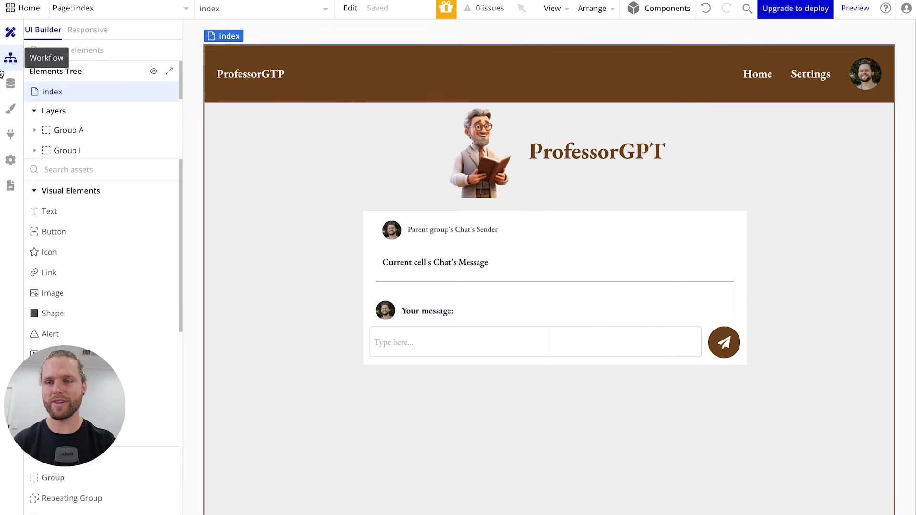
left_click(10, 57)
left_click(334, 92)
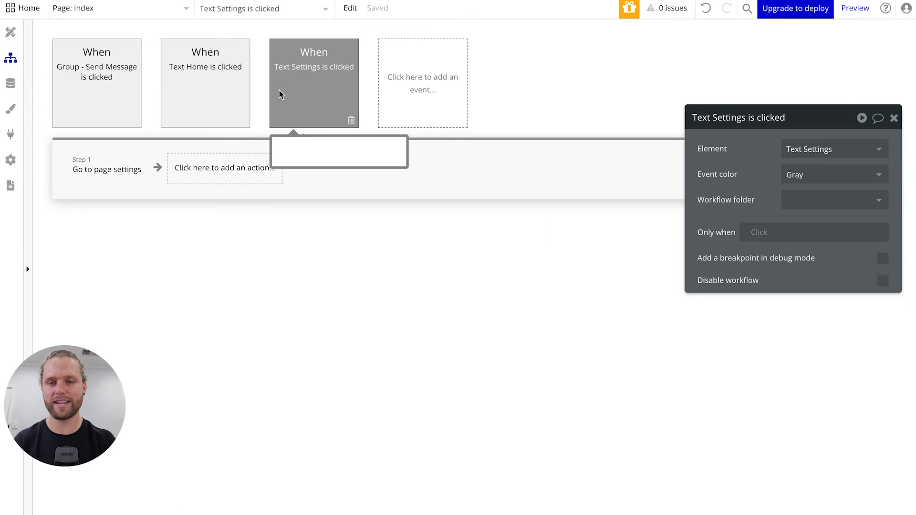
left_click(115, 170)
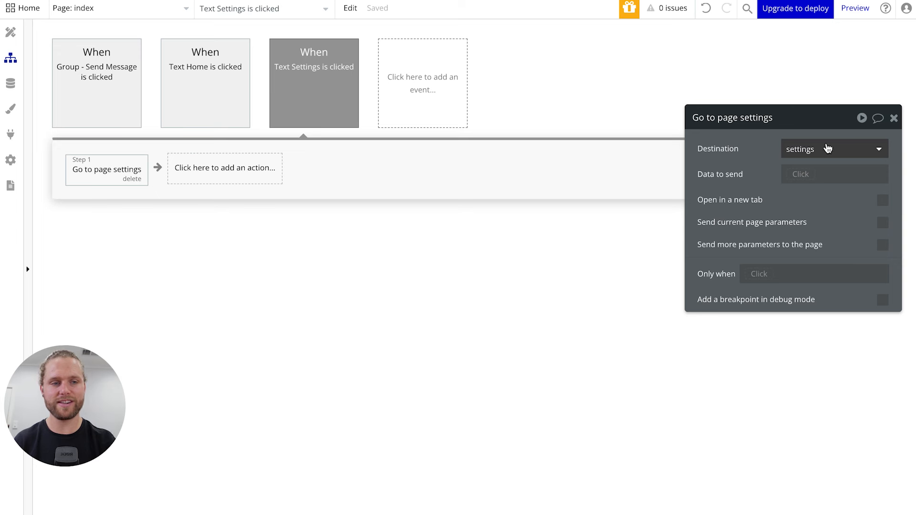
left_click(223, 98)
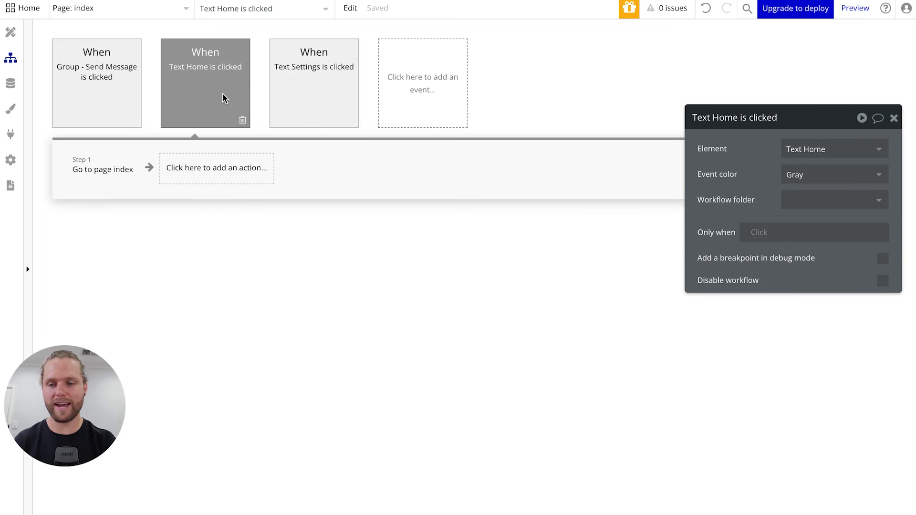
left_click(124, 99)
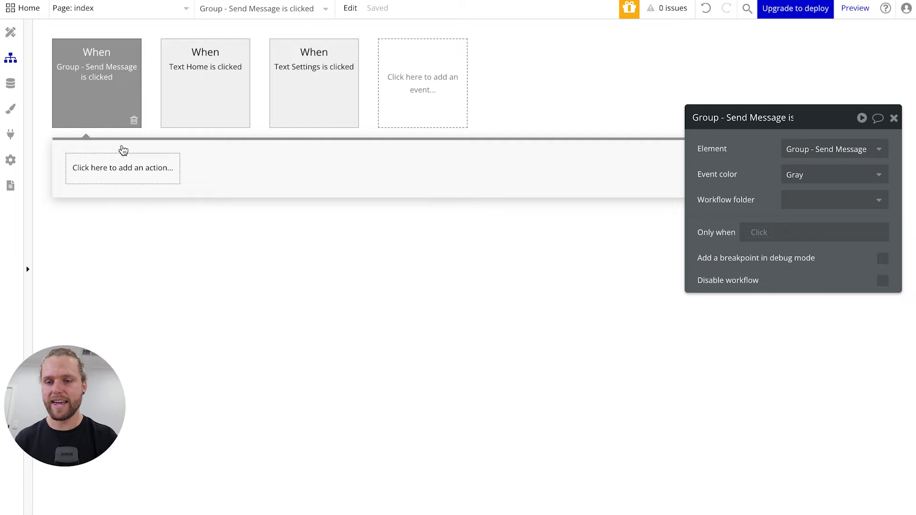
- Examine the message input and chat display on the index page, and the fields of the Chat data type
left_click(10, 32)
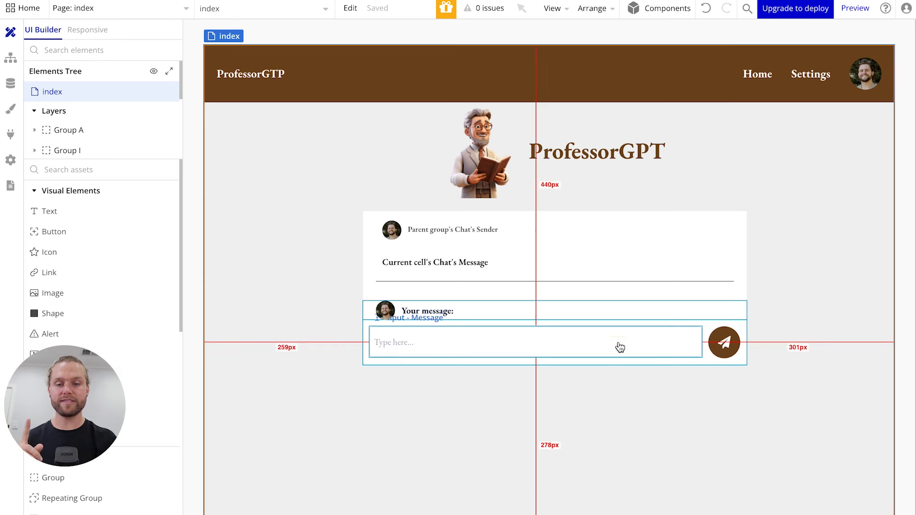
left_click(436, 340)
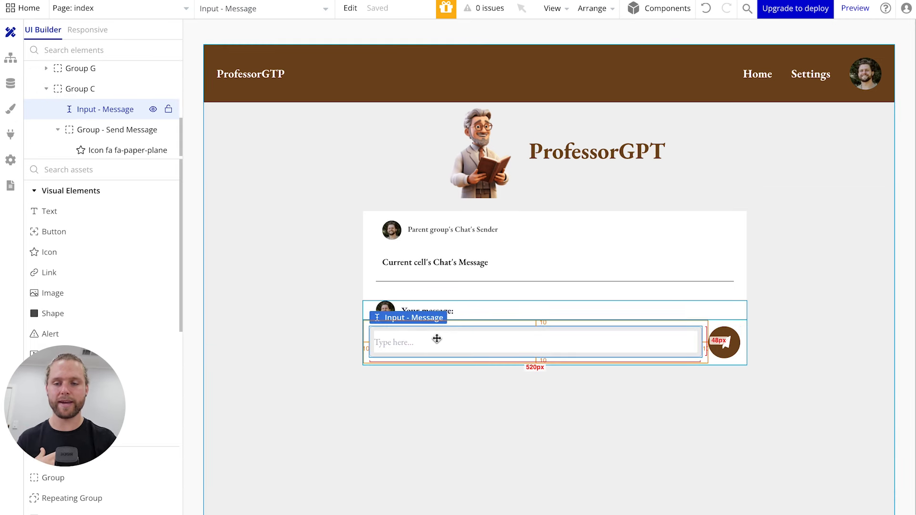
left_click(446, 401)
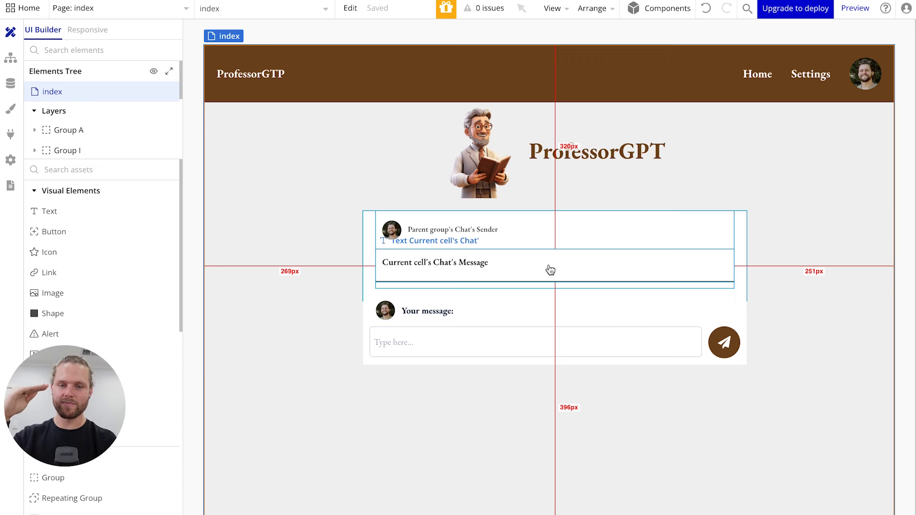
left_click(11, 85)
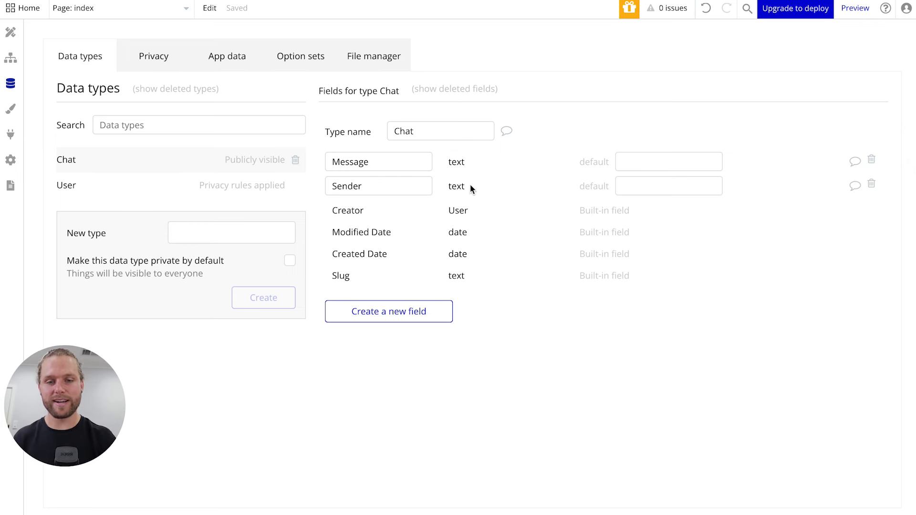
mouse_move(400, 211)
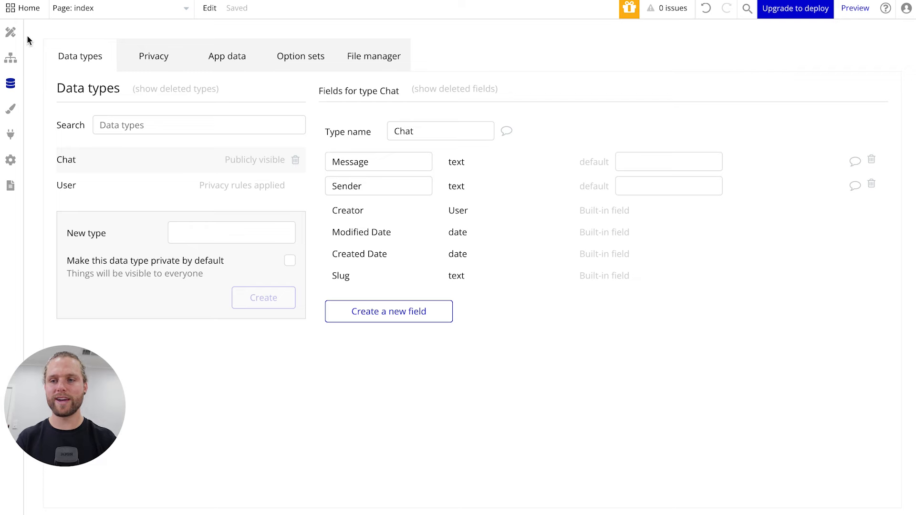
left_click(10, 32)
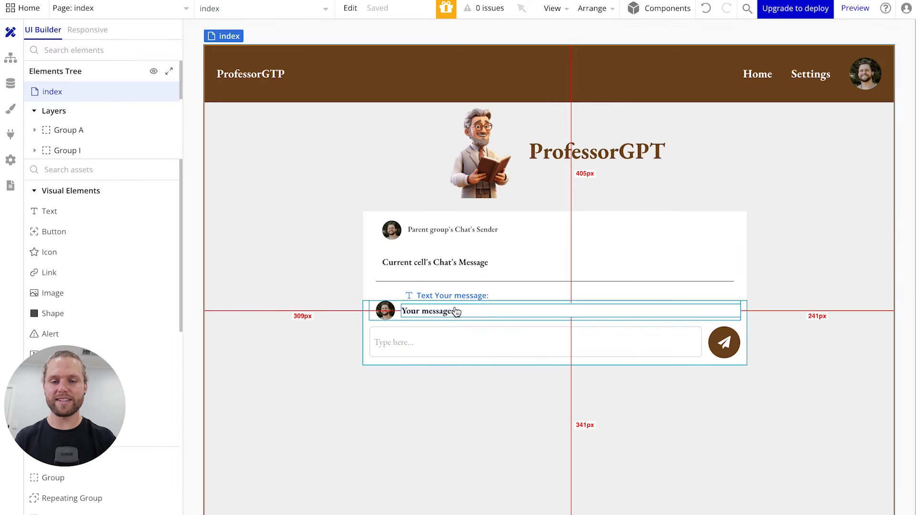
- Add a Create a new thing action of type Chat to the Group - Send Message click workflow
left_click(10, 62)
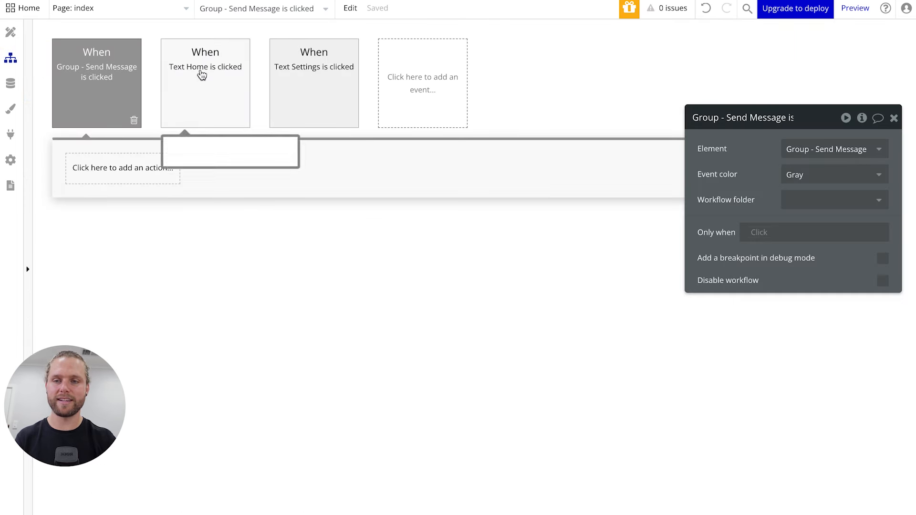
left_click(133, 161)
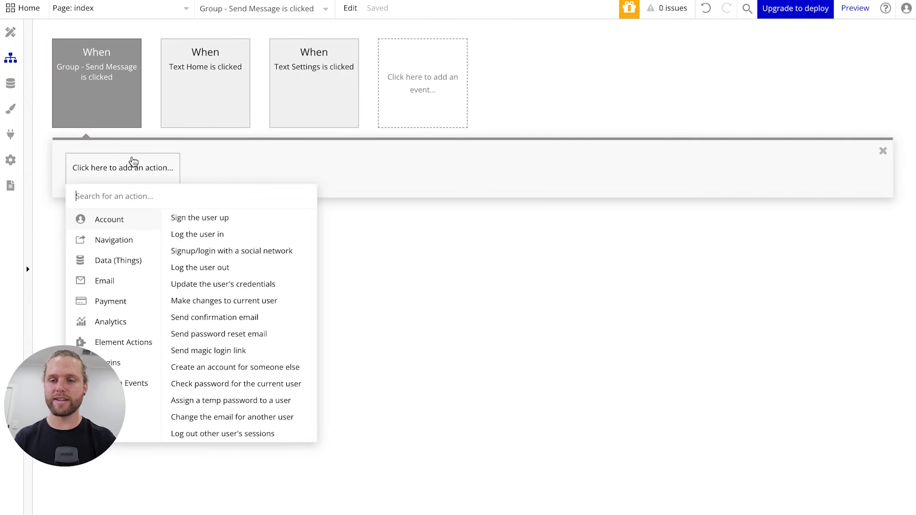
type("create")
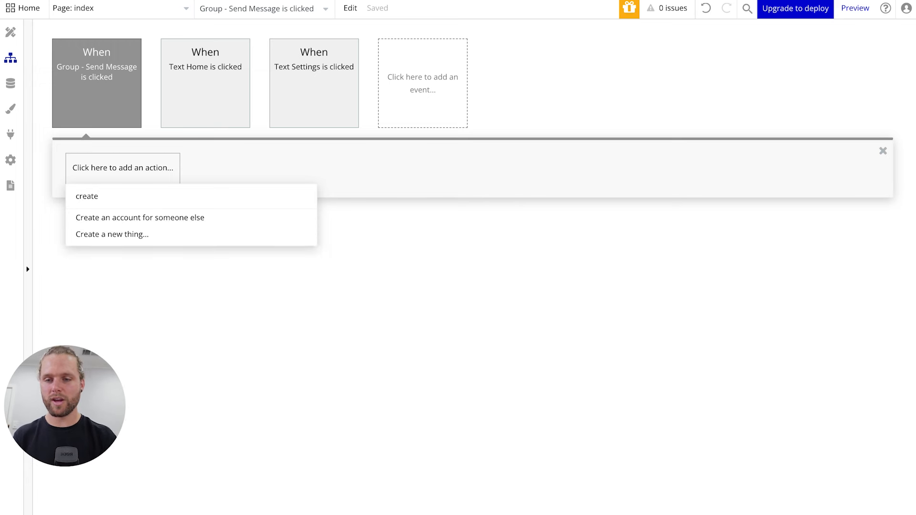
left_click(126, 234)
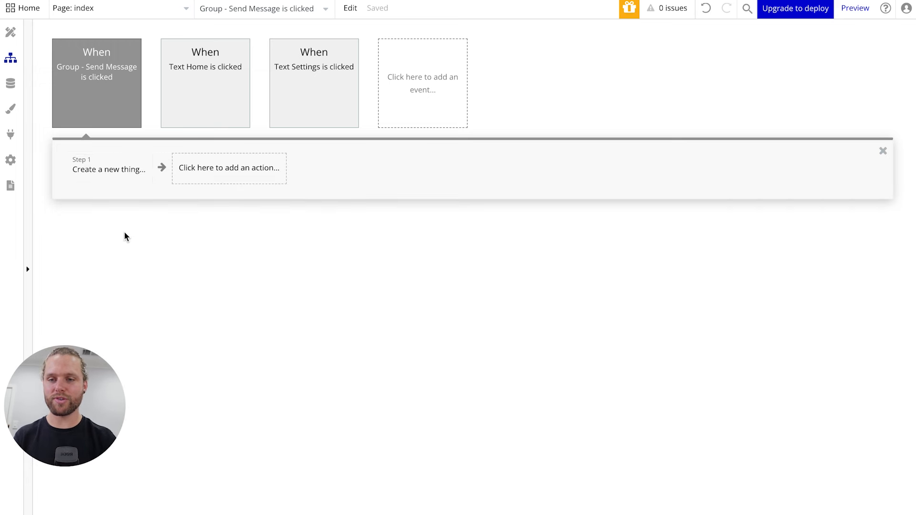
left_click(816, 149)
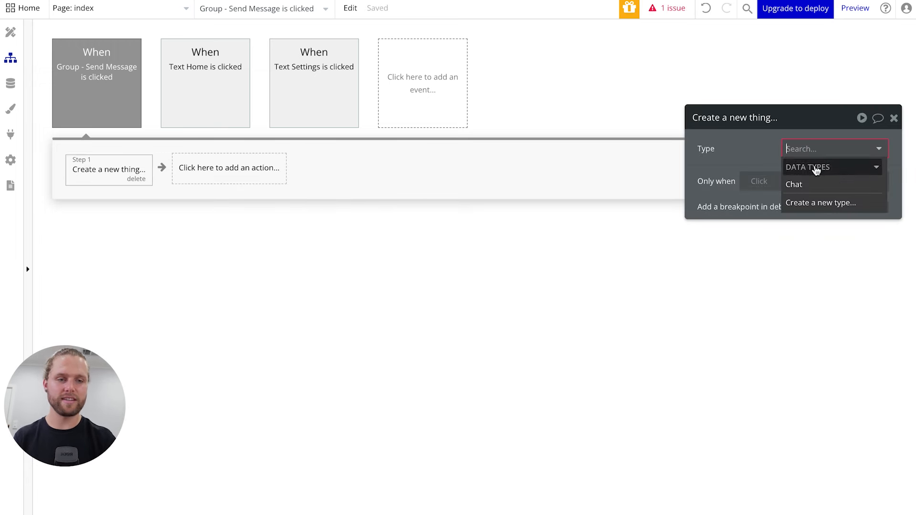
left_click(812, 192)
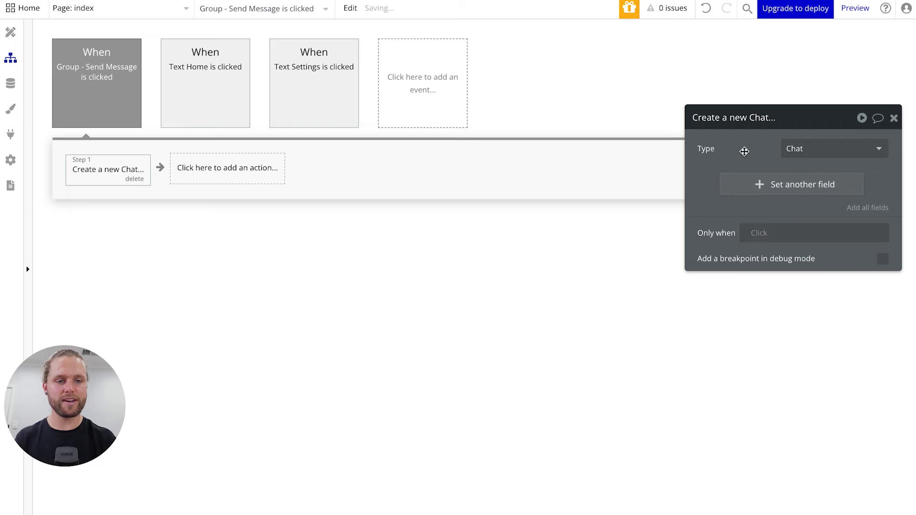
- Check the Chat data type's fields and its stored entries in the app data
left_click(10, 84)
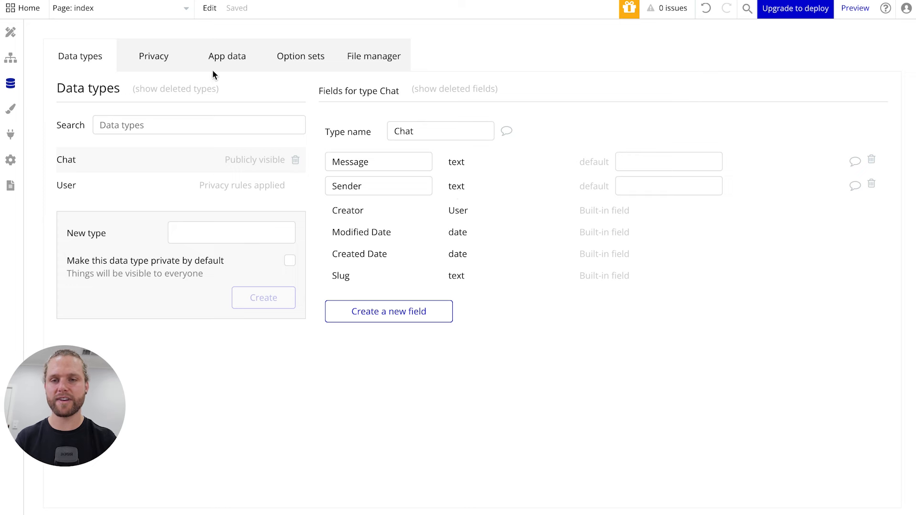
left_click(228, 59)
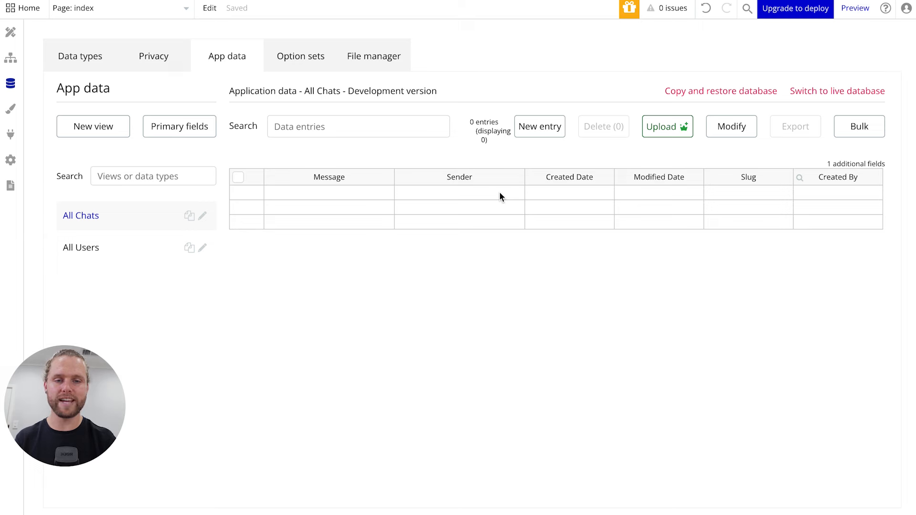
left_click(11, 58)
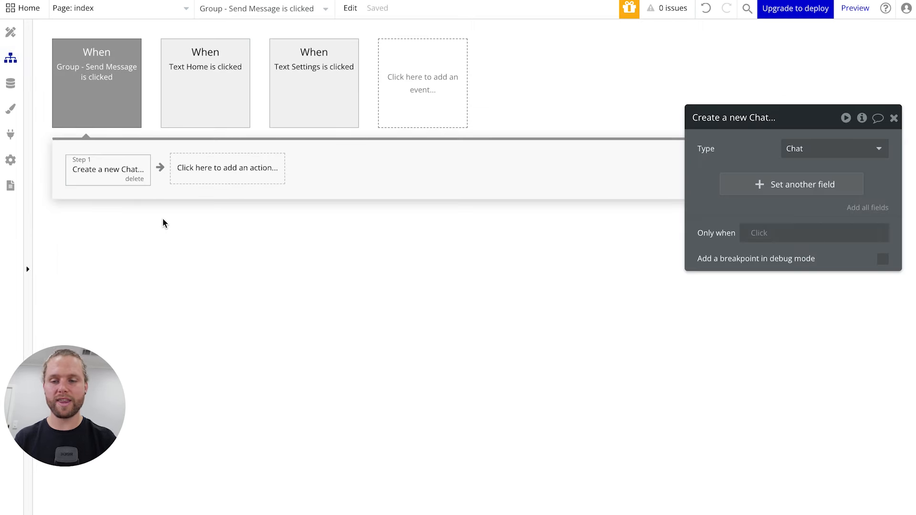
- In the Create a new Chat action, set the Sender field to the text "User"
mouse_move(109, 82)
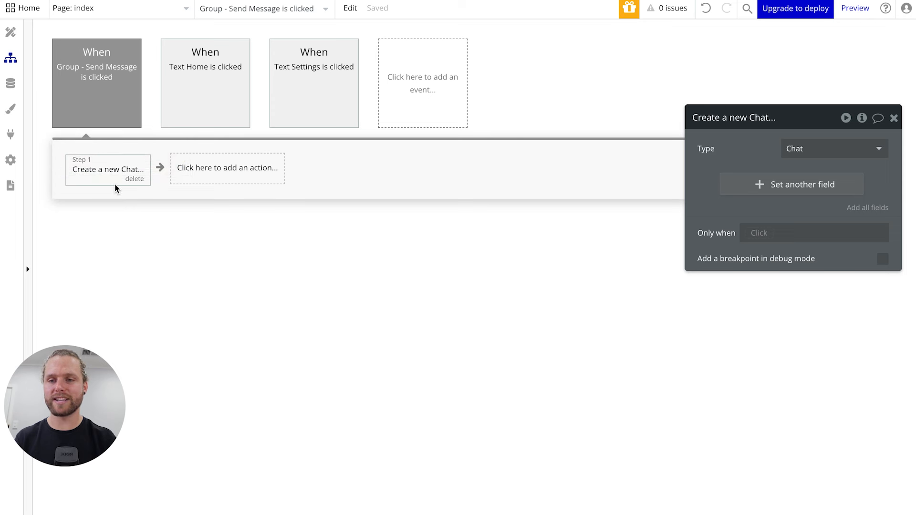
left_click(754, 192)
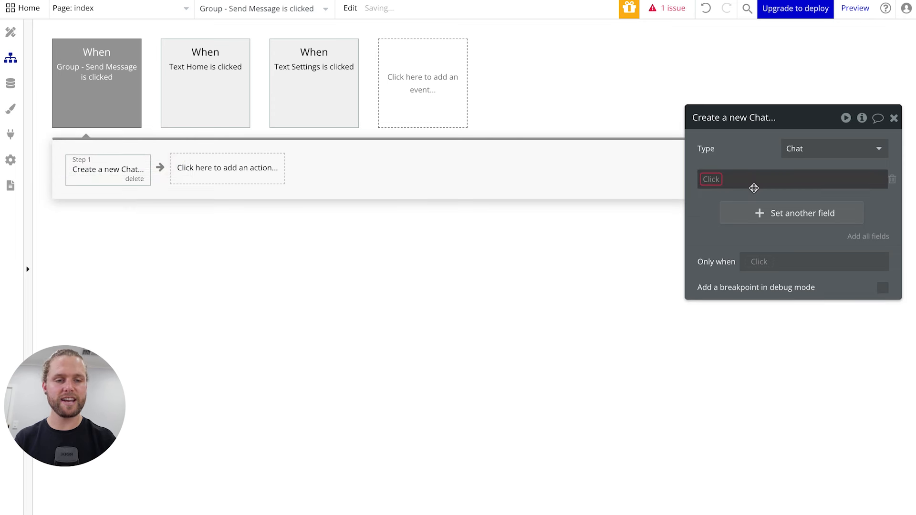
left_click(720, 179)
left_click(726, 214)
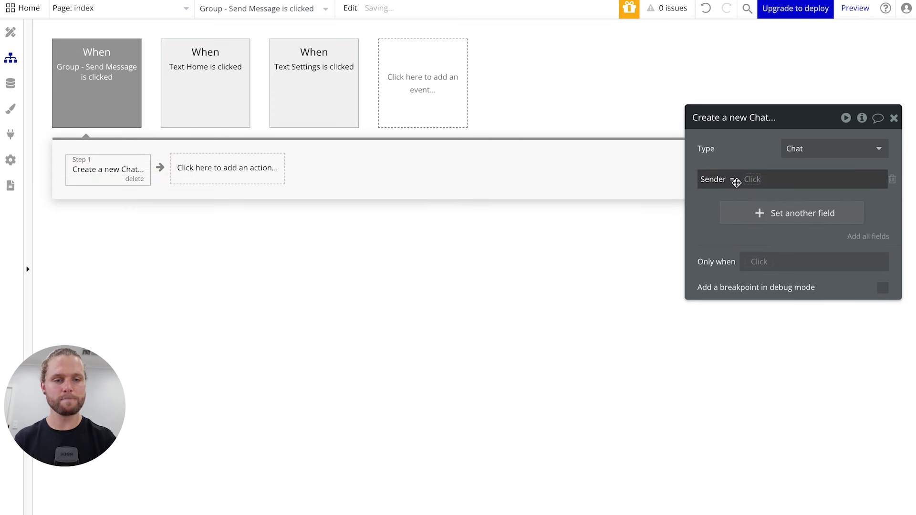
type("User")
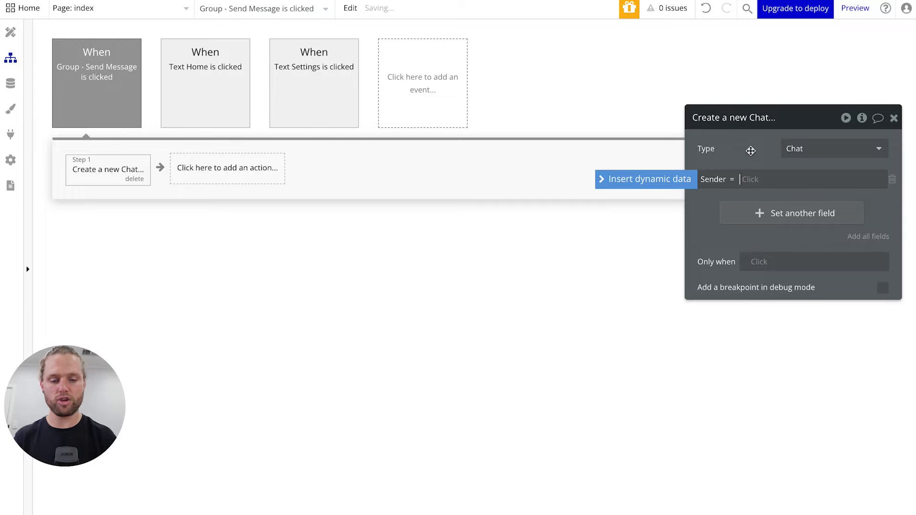
left_click(455, 260)
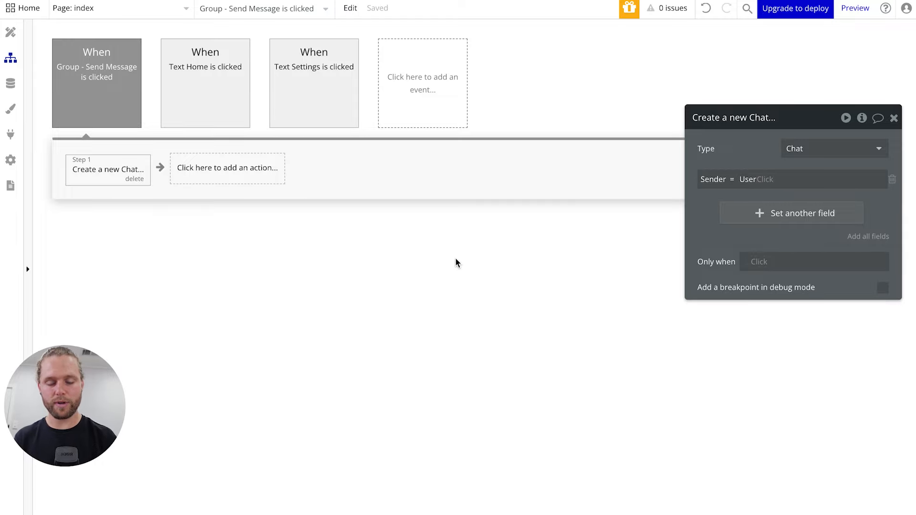
- Switch to the OpenAI API reference and check the user message's role and content in the chat completion example request
key("ctrl+Left")
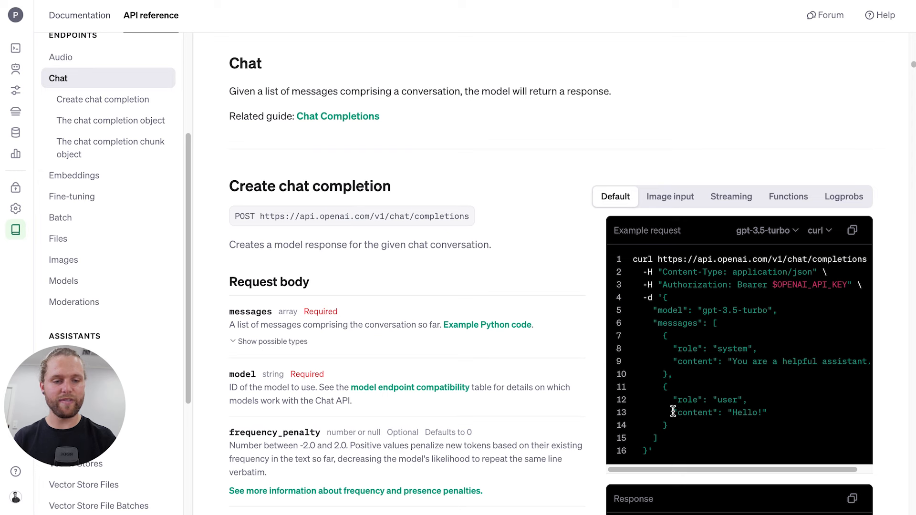
left_click_drag(673, 411, 750, 411)
left_click(754, 413)
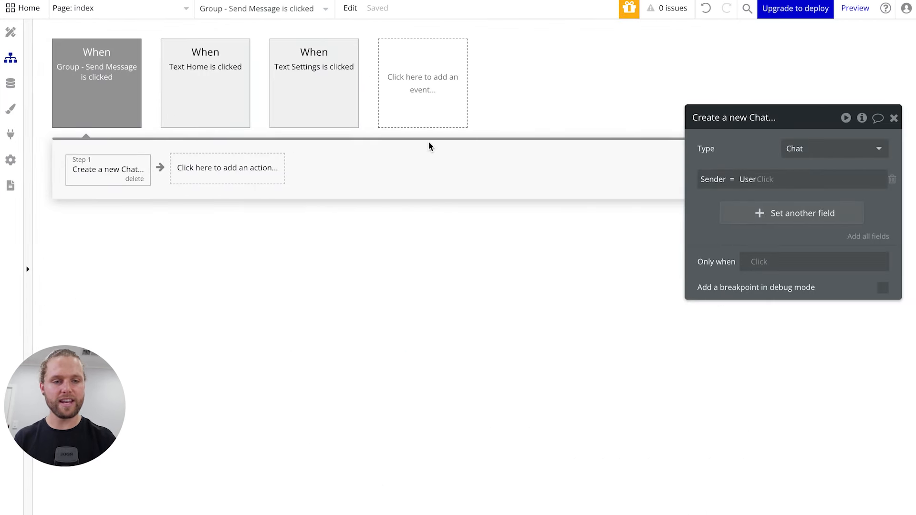
- Back in the Bubble editor, set the new Chat's Message field to Input - Message's value
left_click(774, 221)
left_click(705, 207)
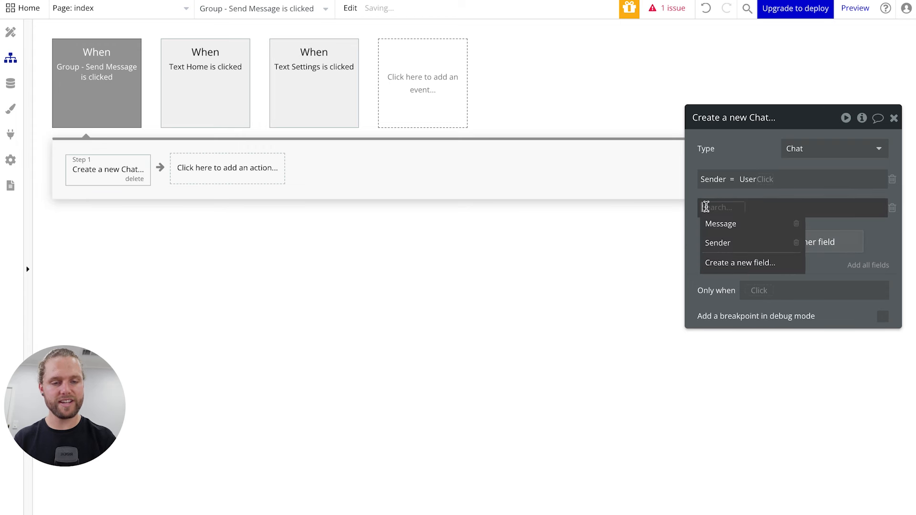
left_click(725, 224)
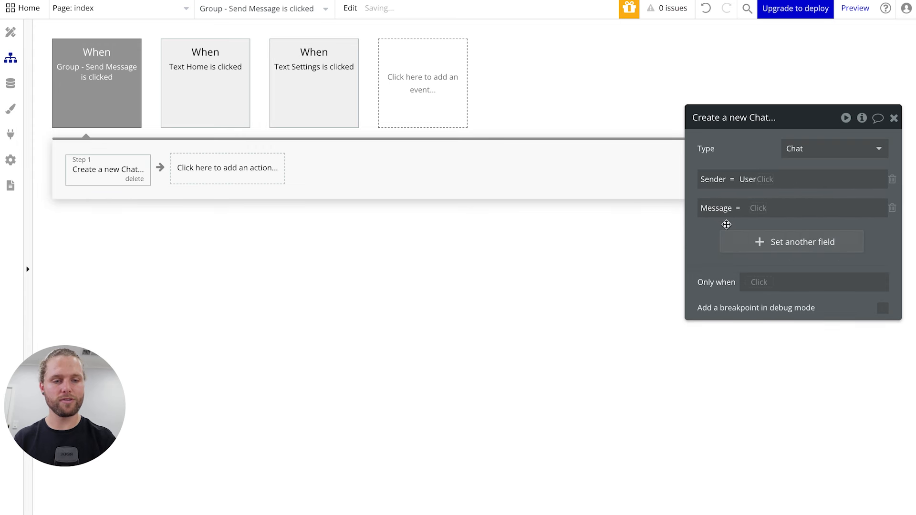
left_click(757, 209)
scroll(822, 289, "down", 4)
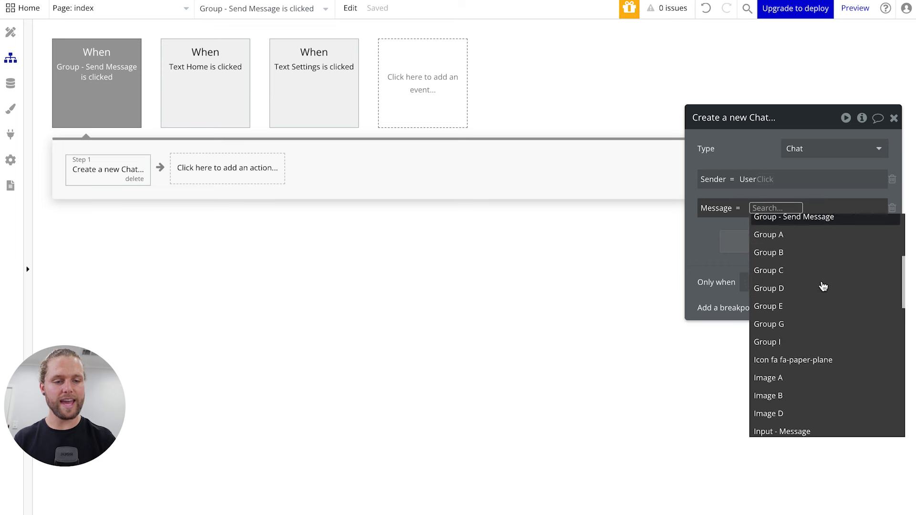
scroll(823, 286, "down", 2)
mouse_move(830, 365)
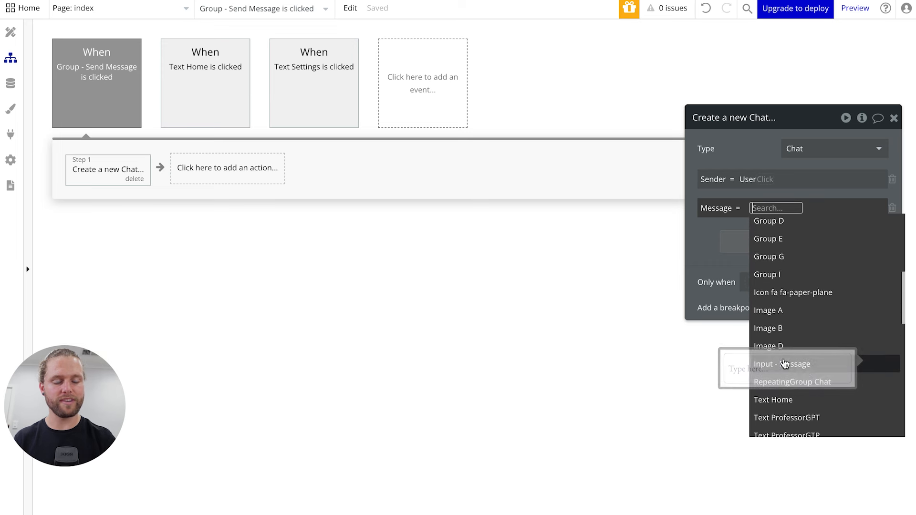
left_click(882, 368)
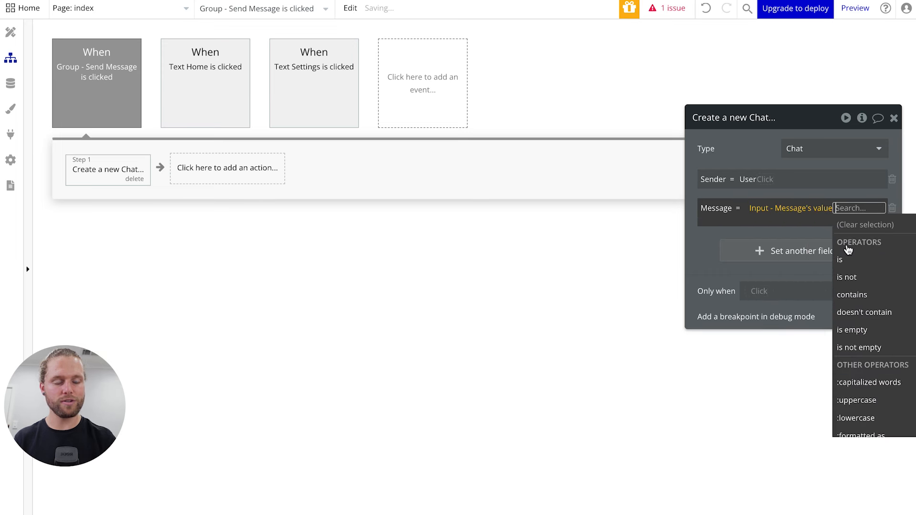
left_click(696, 242)
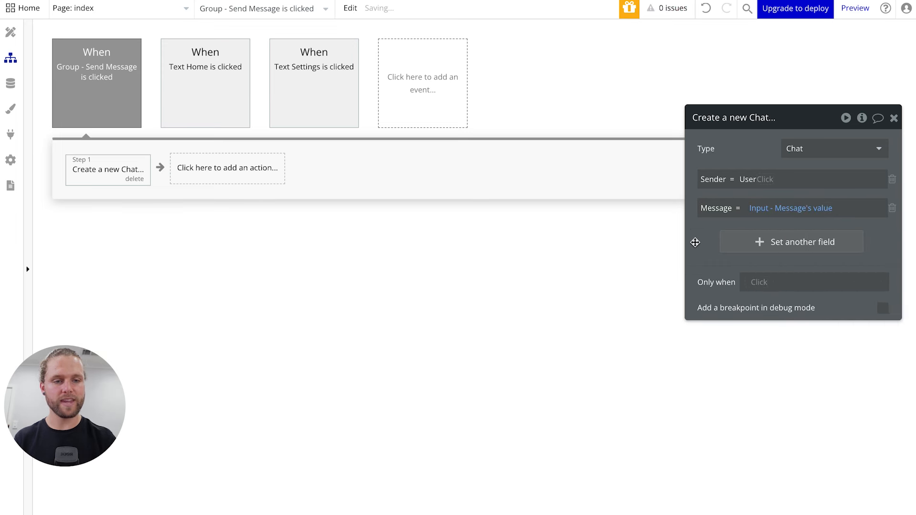
- Check the Input - Message element and its properties on the index page
left_click(10, 33)
double_click(489, 344)
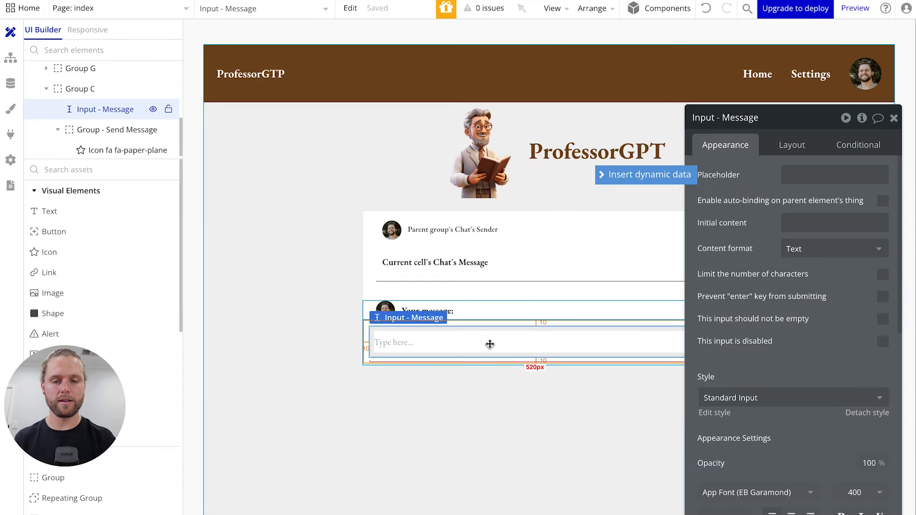
left_click(611, 404)
left_click(10, 58)
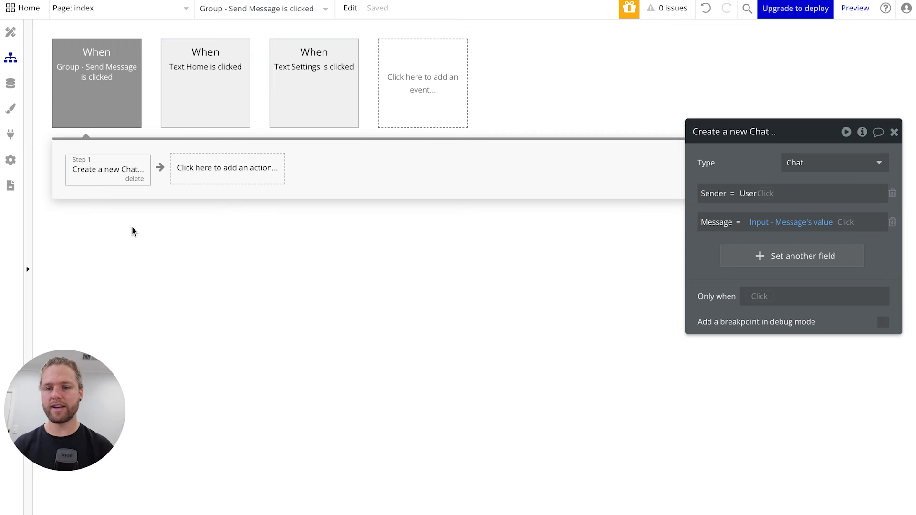
- Review the Open AI authentication and Custom GPT call settings in the API Connector
left_click(217, 167)
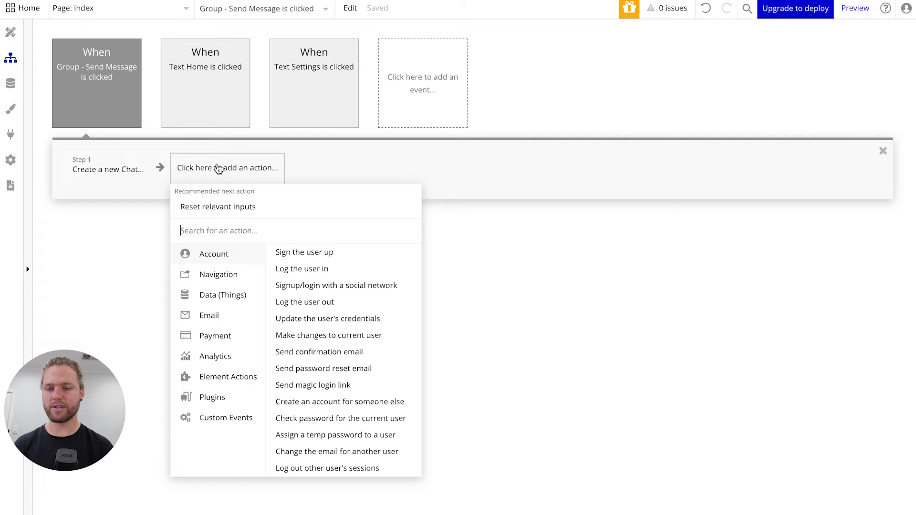
left_click(11, 134)
scroll(488, 231, "up", 5)
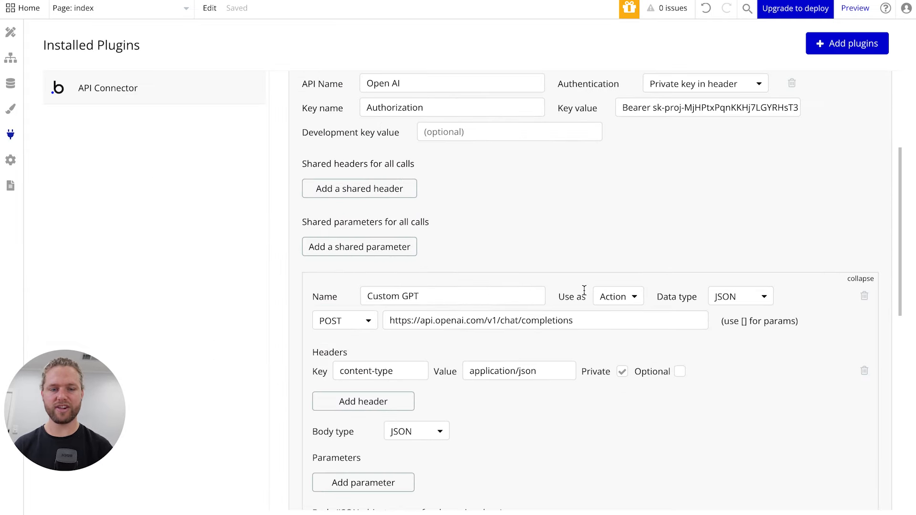
left_click(13, 66)
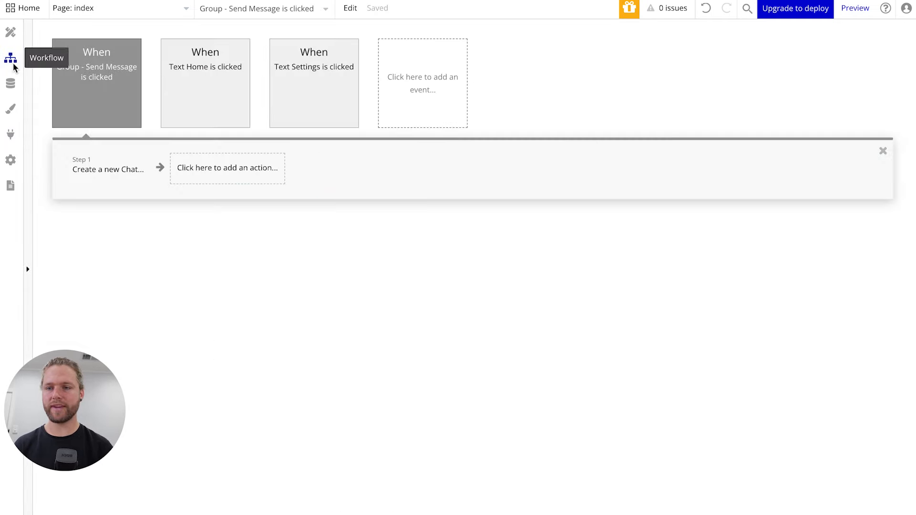
- Add the Open AI - Custom GPT plugin action as the second step of the Send Message workflow
left_click(215, 172)
type("open")
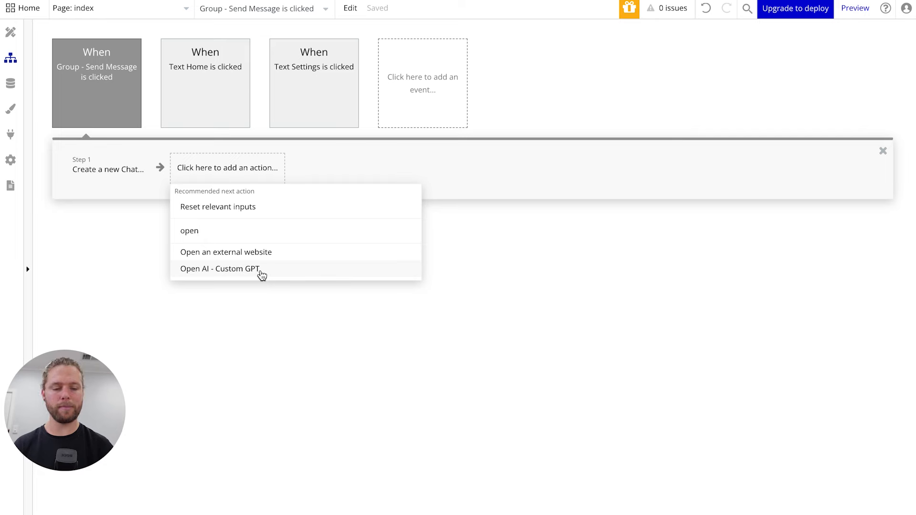
key("BackSpace")
key("BackSpace")
key("BackSpace")
key("BackSpace")
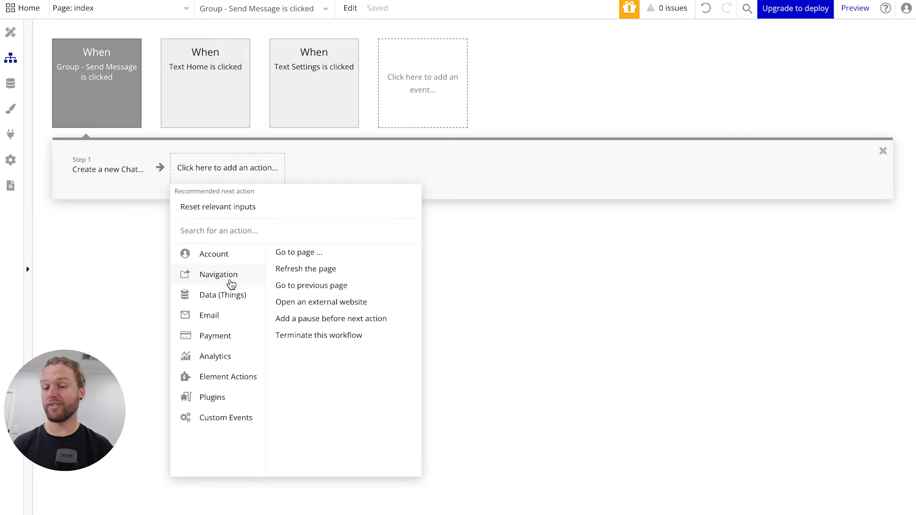
mouse_move(214, 396)
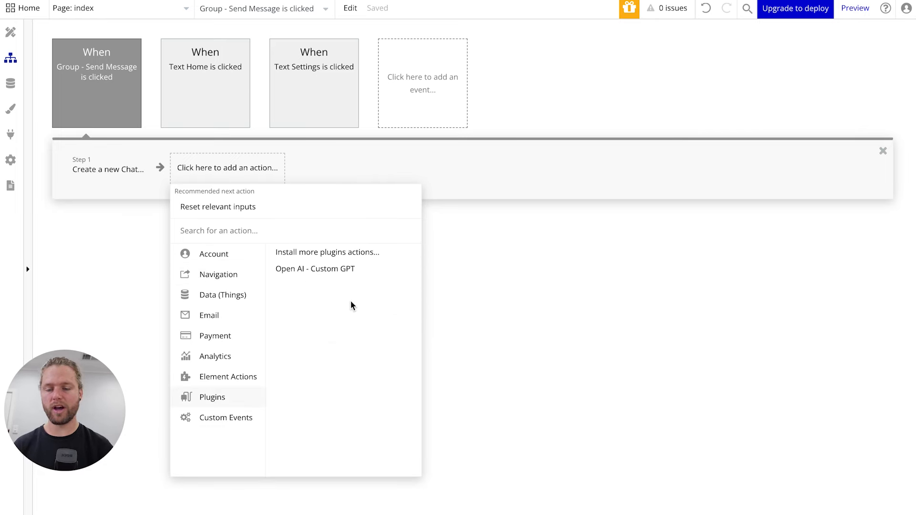
left_click(371, 270)
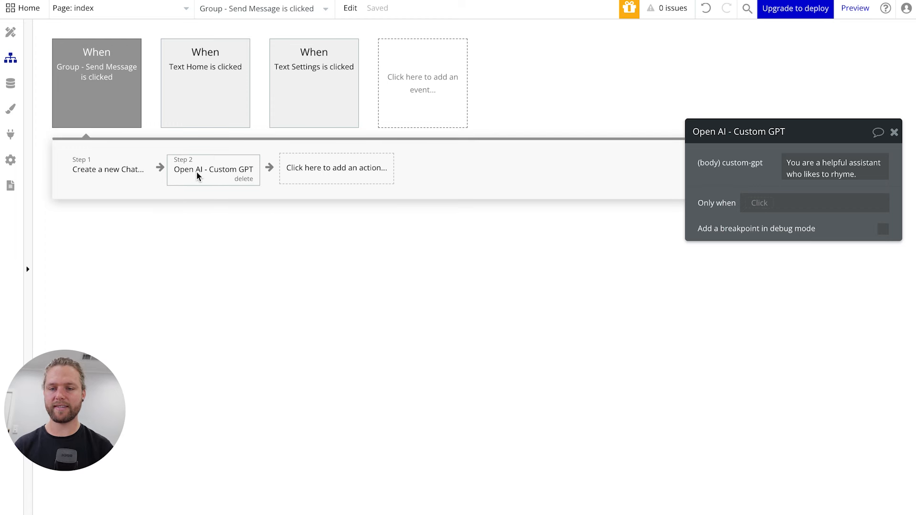
- Clear the sample rhyming-assistant prompt from the Custom GPT action's (body) custom-gpt parameter and open its dynamic data choices
left_click_drag(800, 138, 445, 230)
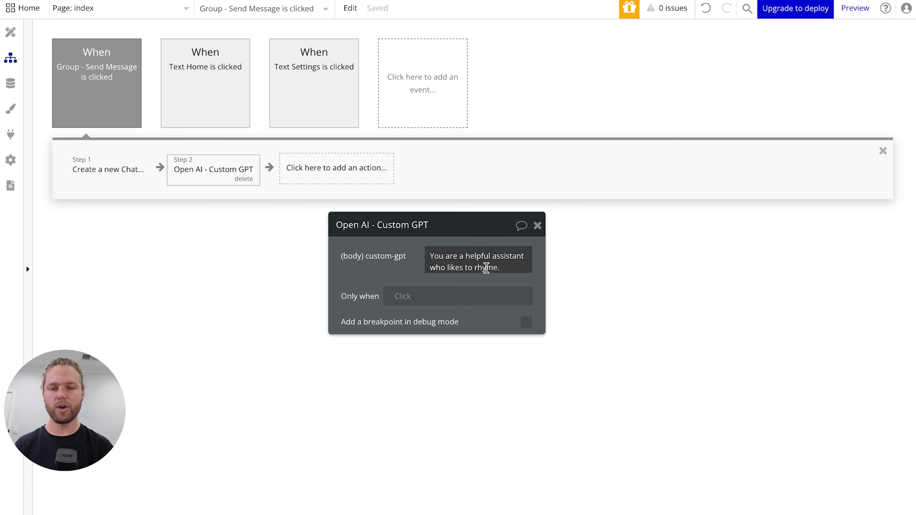
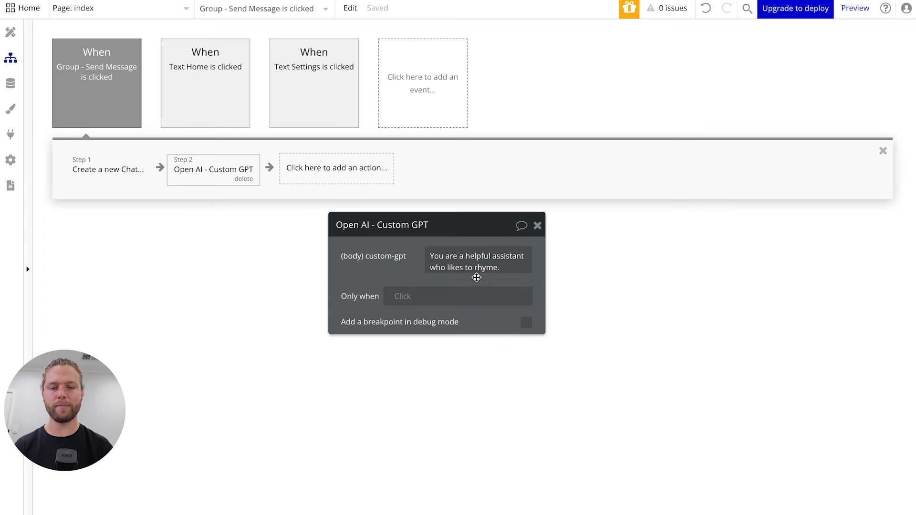
left_click(491, 272)
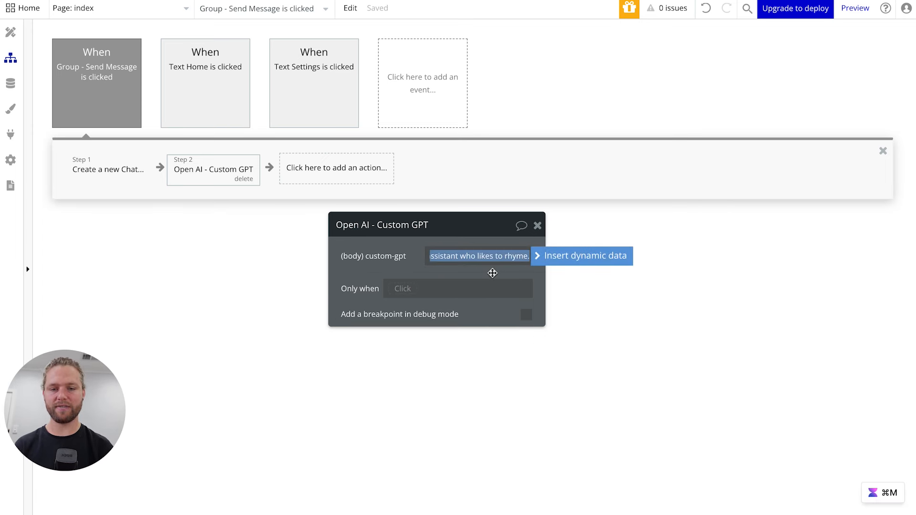
left_click(559, 259)
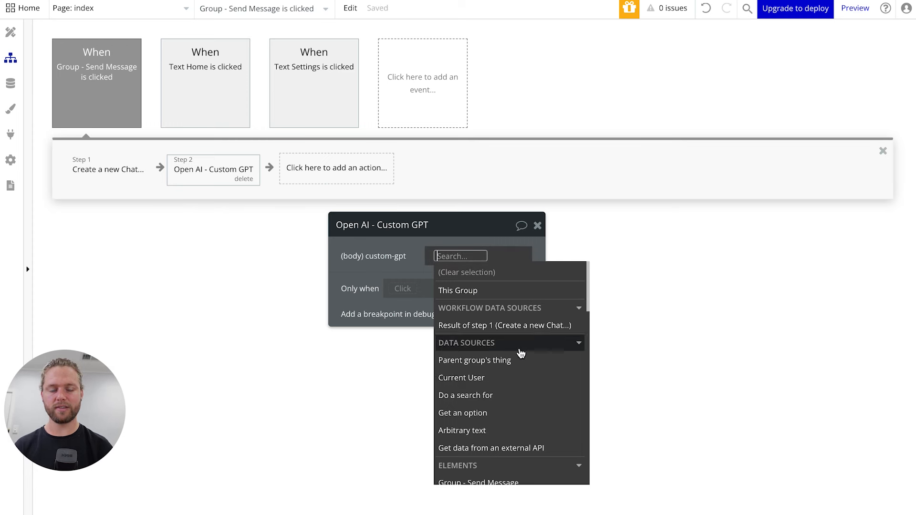
scroll(510, 352, "down", 1)
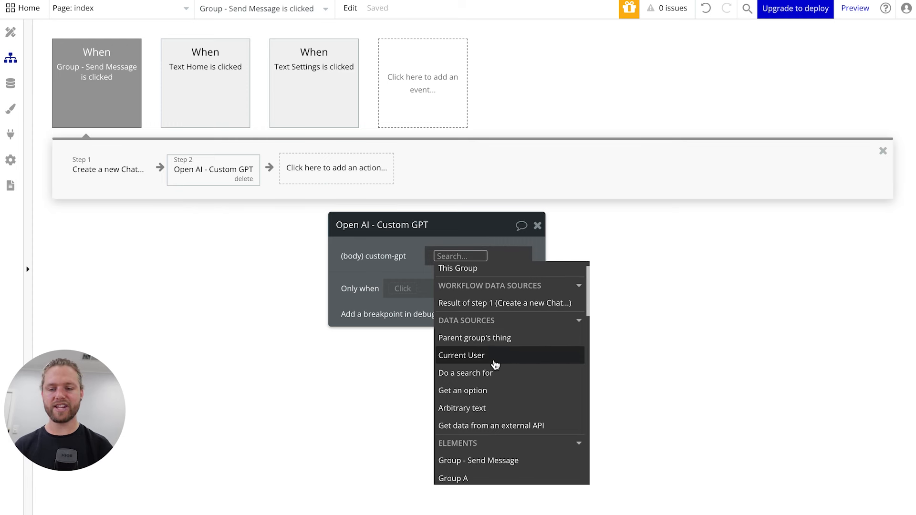
mouse_move(495, 365)
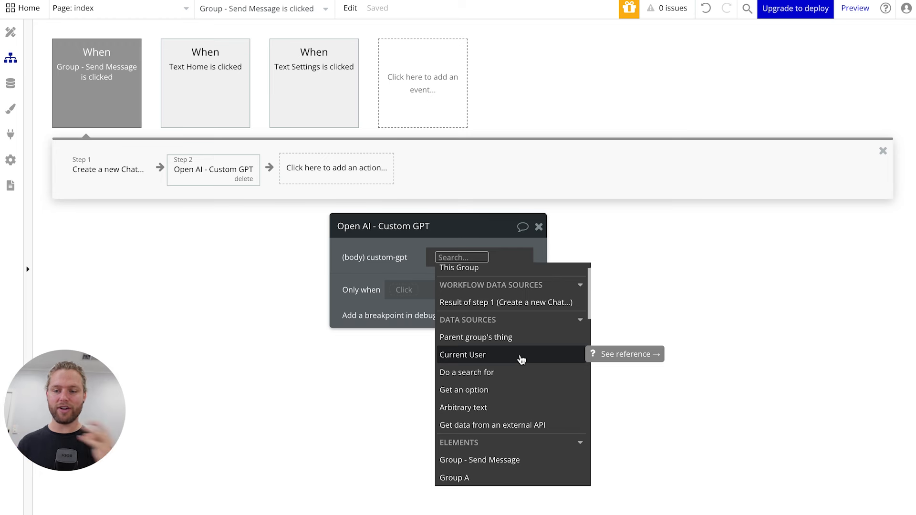
- Create a text field named Custom GPT on the User data type
left_click(11, 84)
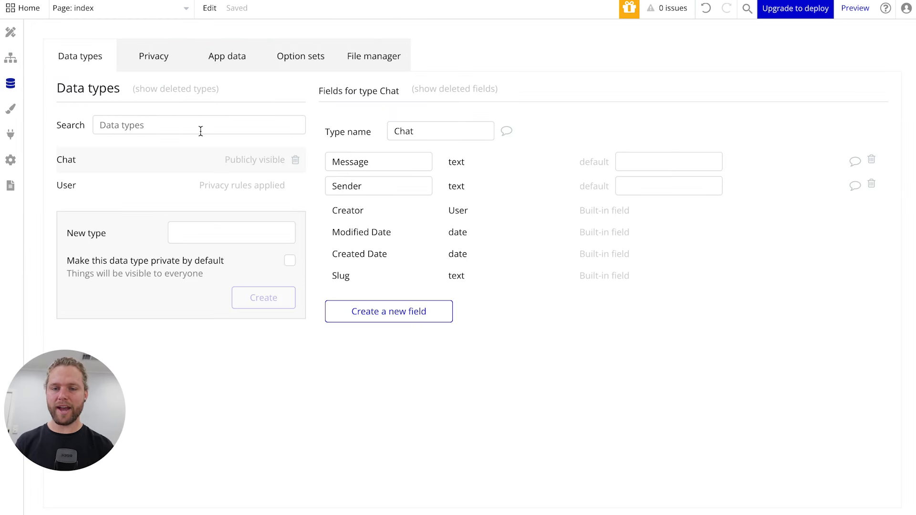
left_click(118, 189)
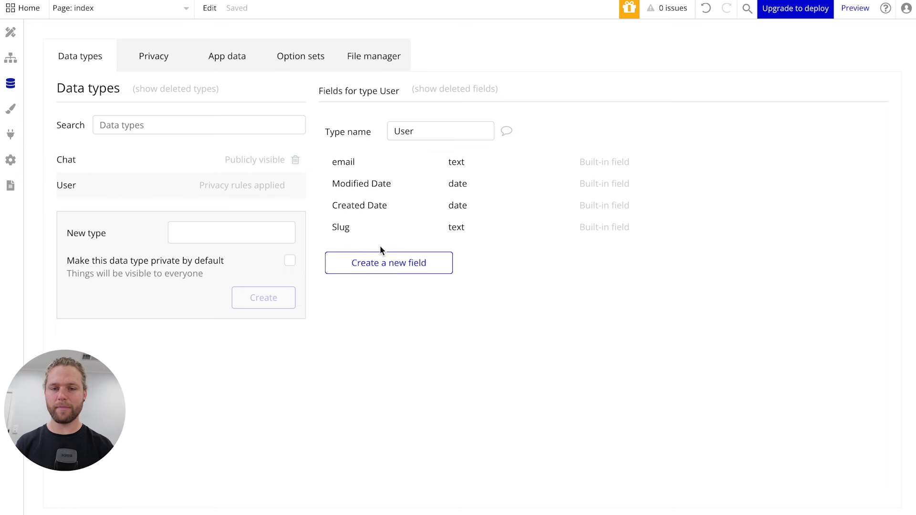
left_click(382, 264)
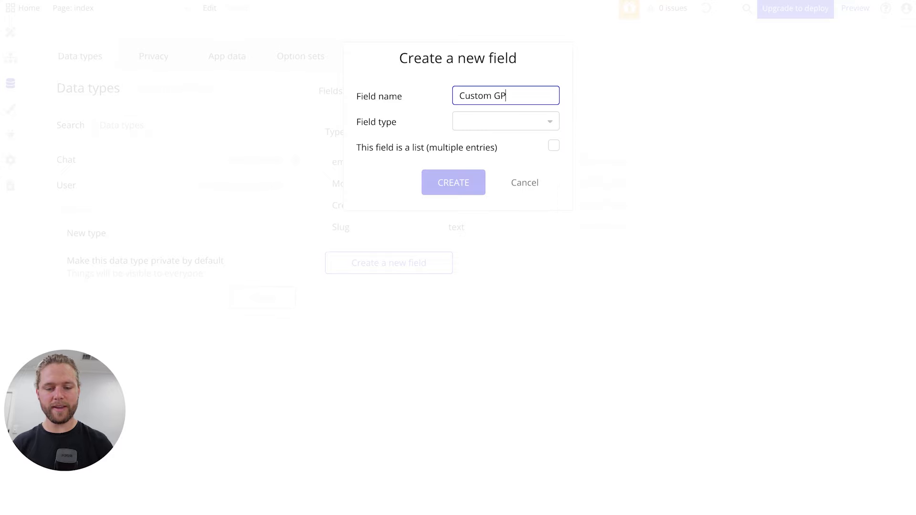
left_click(474, 122)
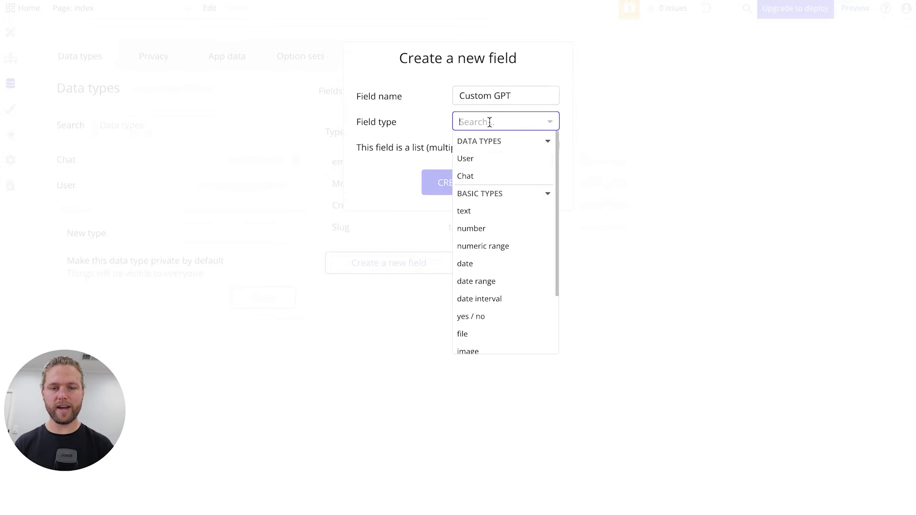
left_click(472, 212)
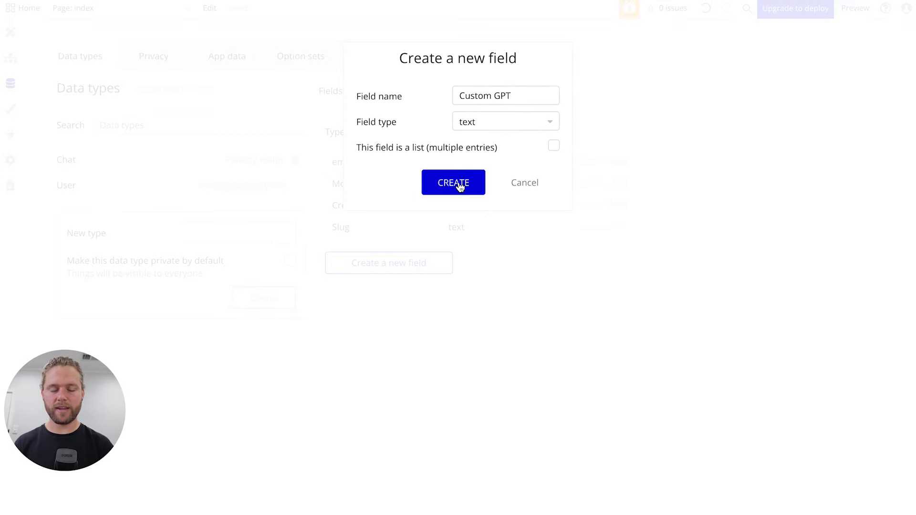
left_click(455, 185)
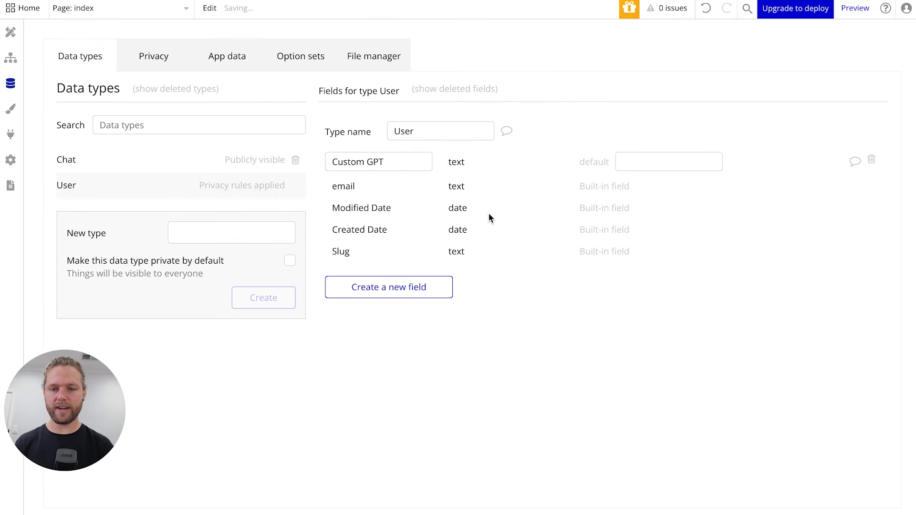
- Set the (body) custom-gpt parameter of workflow step 2 to Current User's Custom GPT
left_click(11, 58)
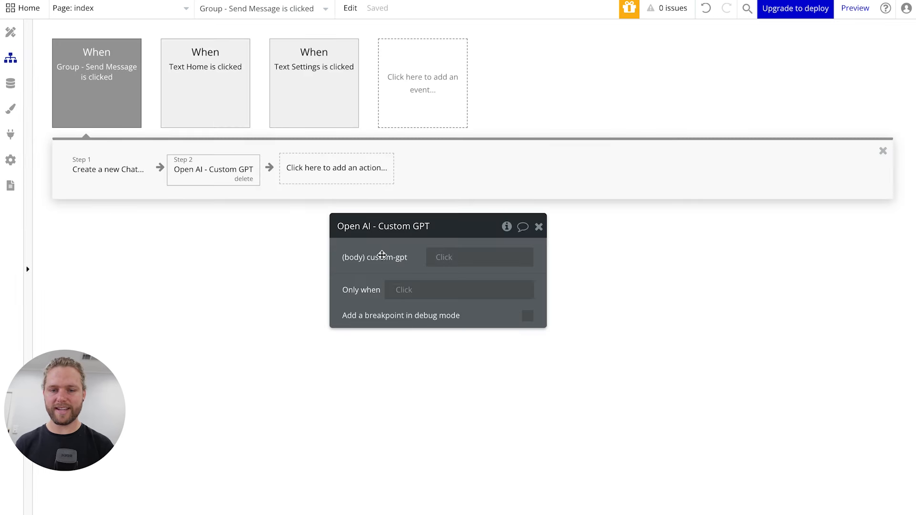
left_click(443, 260)
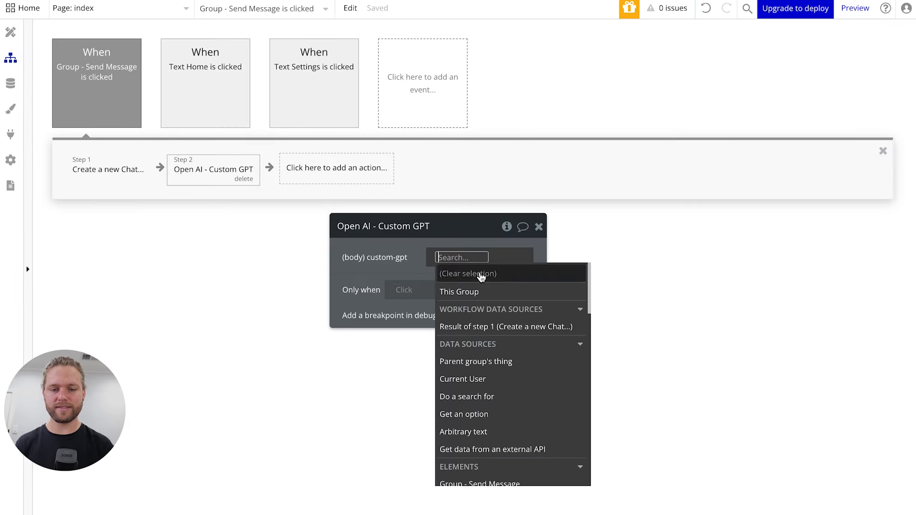
left_click(477, 379)
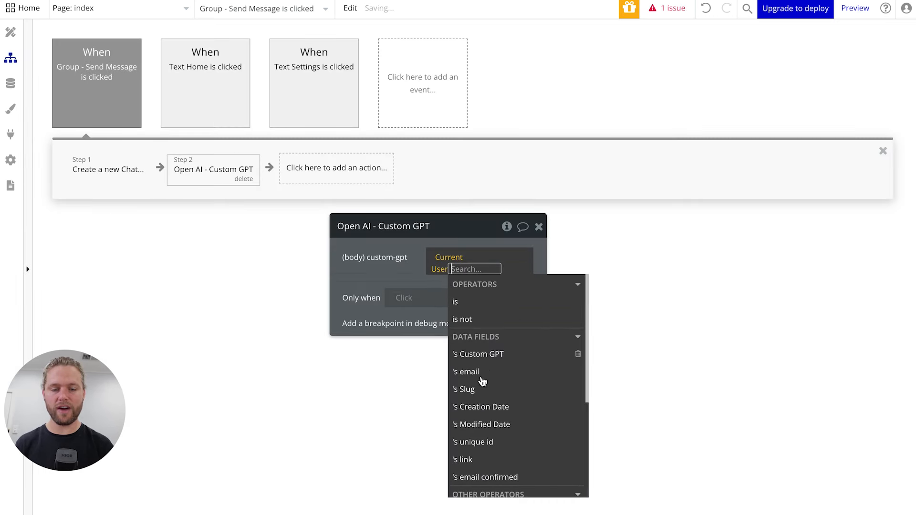
left_click(524, 359)
left_click(399, 275)
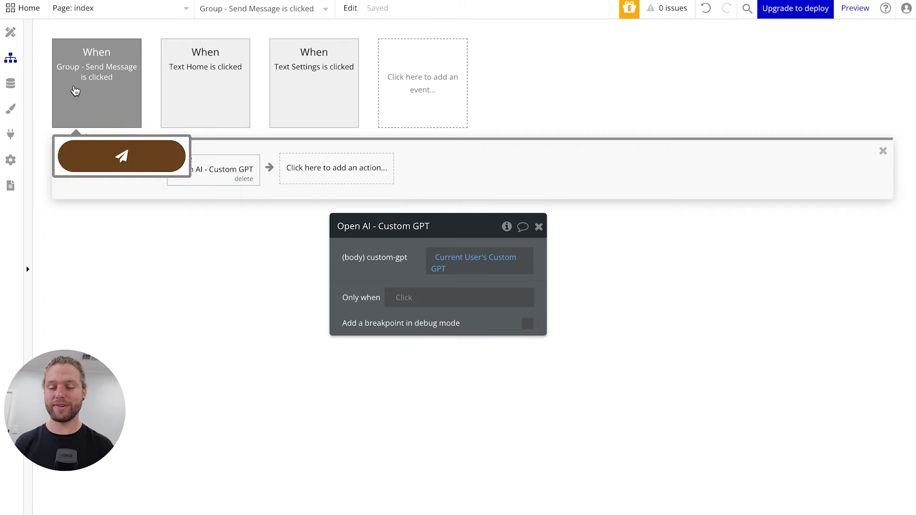
- Create a new page named settings, cloned from the index page
left_click(10, 34)
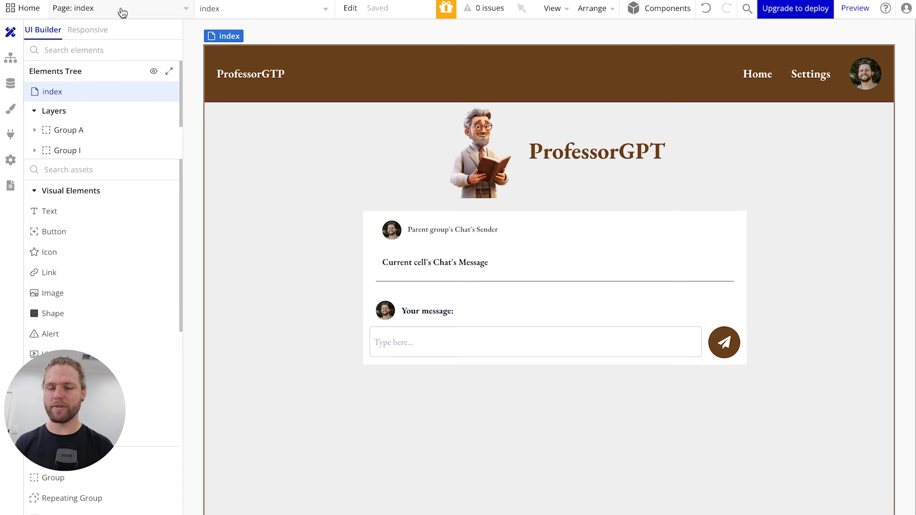
left_click(123, 11)
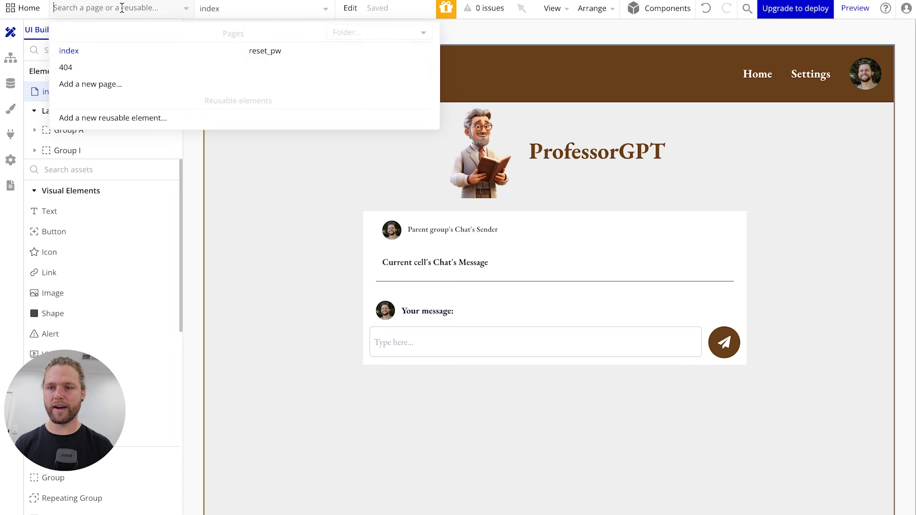
left_click(102, 84)
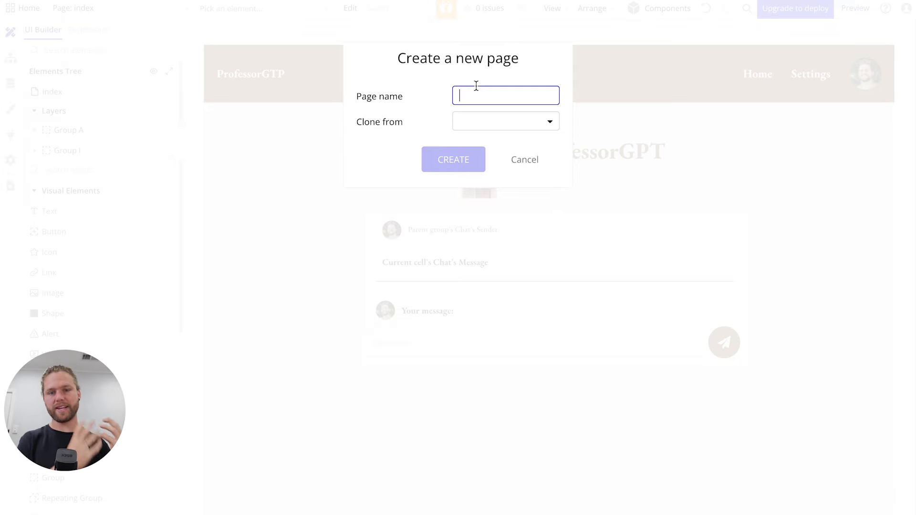
type("settings")
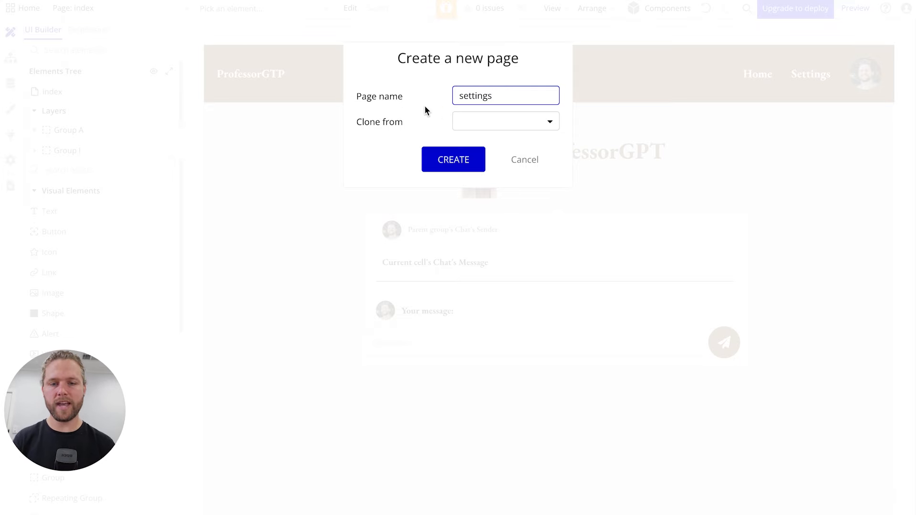
left_click(476, 123)
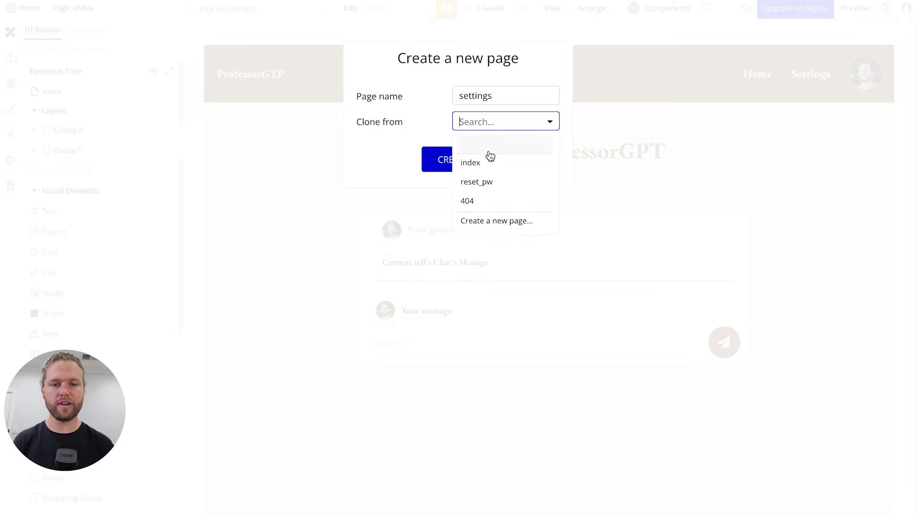
left_click(478, 166)
left_click(443, 158)
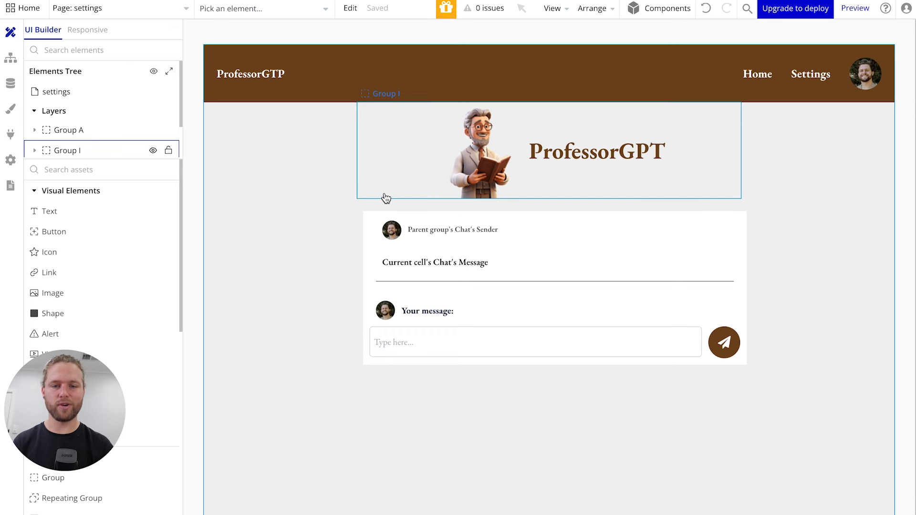
- Delete the ProfessorGPT banner group (Group I) and the message input group (Group E) from the settings page
left_click(368, 193)
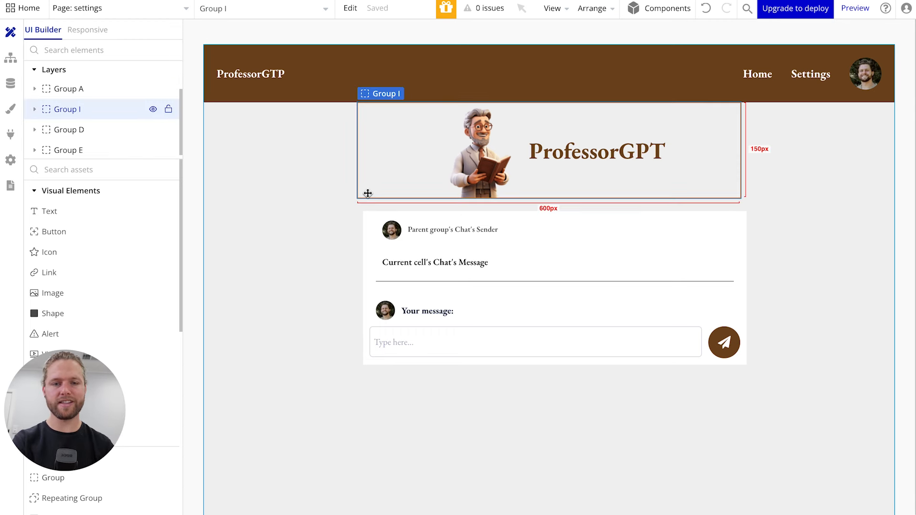
key("Delete")
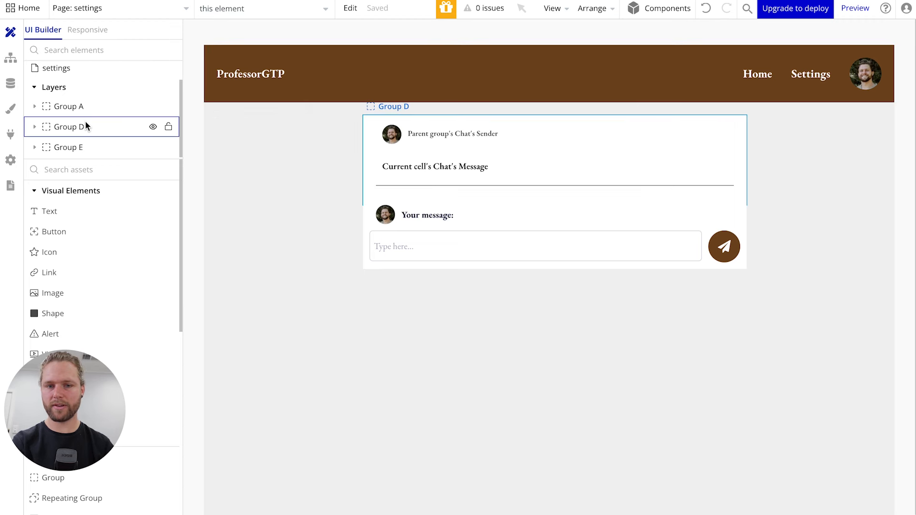
left_click(107, 125)
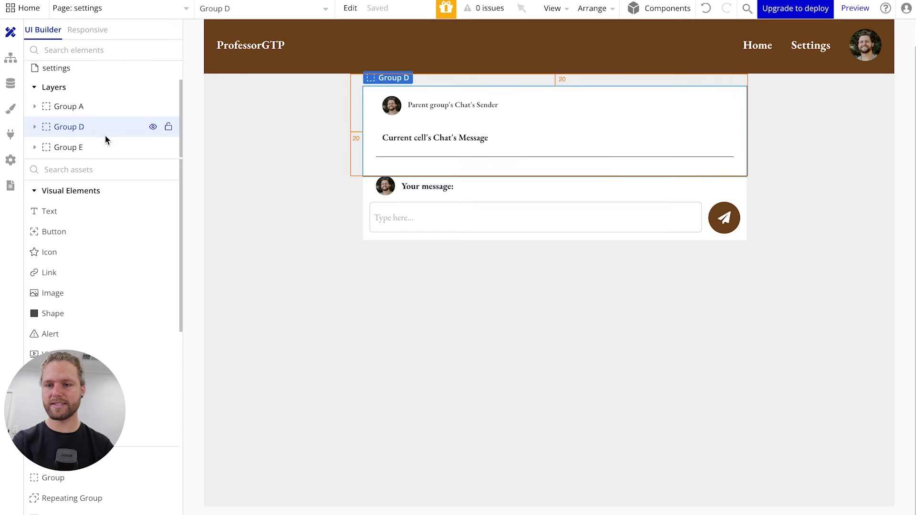
left_click(103, 147)
key("Delete")
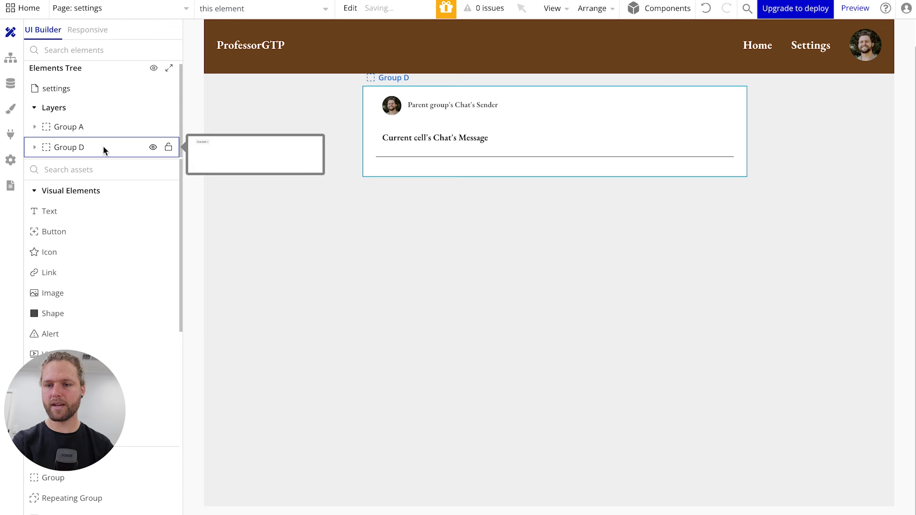
- Delete the RepeatingGroup Chat inside Group D, keeping Group D itself as an empty container
left_click(35, 148)
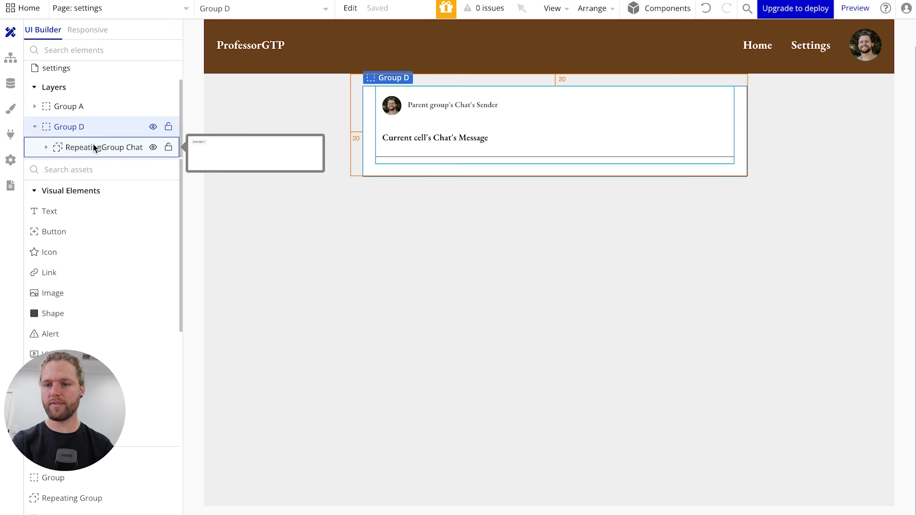
left_click(92, 144)
key("Delete")
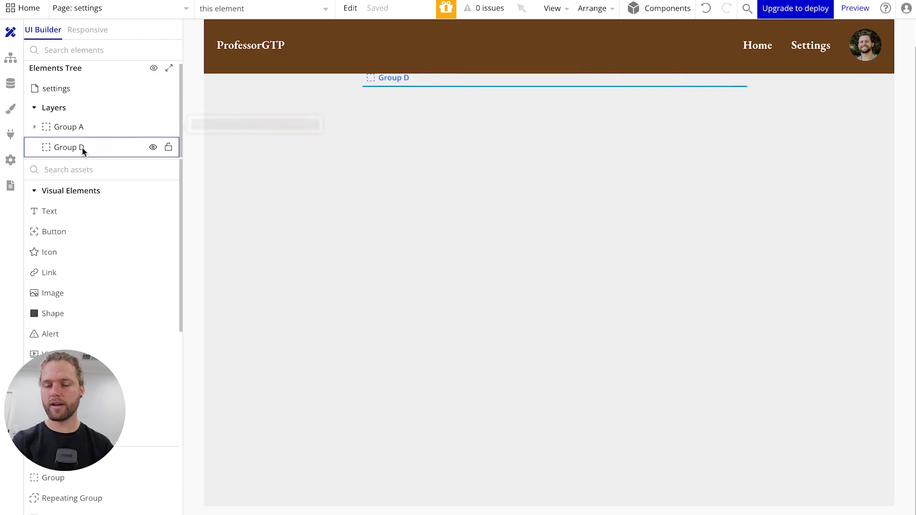
- Set Group D's minimum height to 100 px in its layout properties
double_click(96, 147)
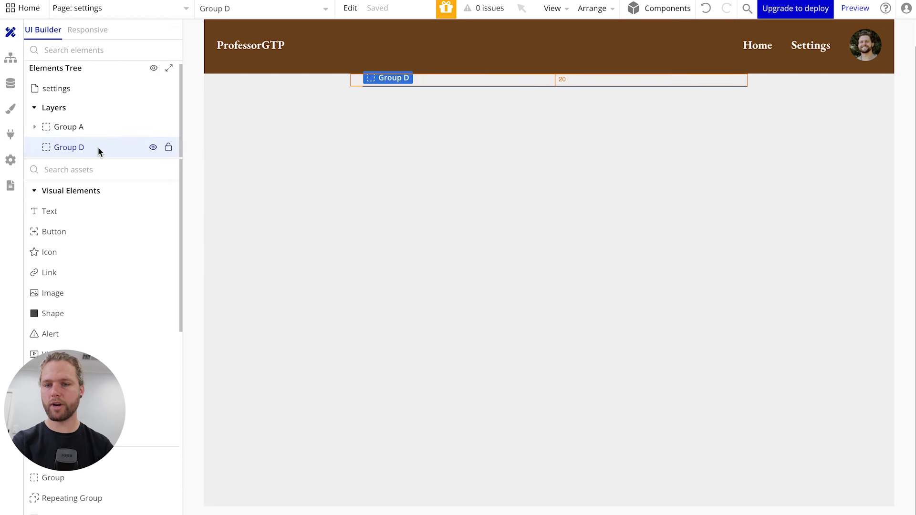
double_click(52, 147)
scroll(572, 190, "down", 3)
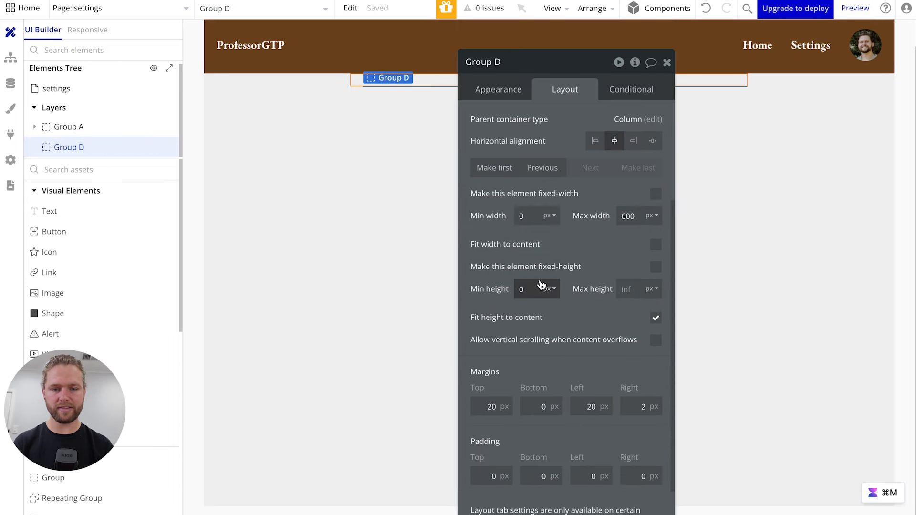
double_click(524, 290)
type("100")
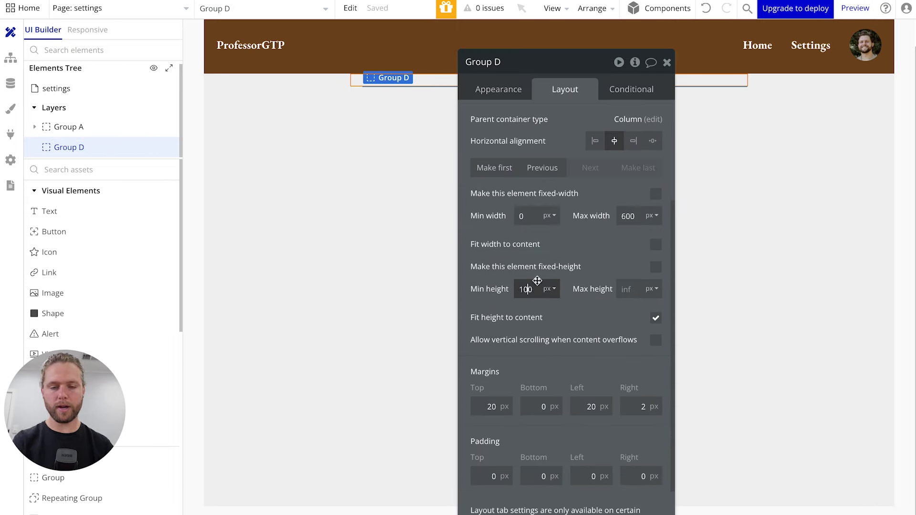
left_click(578, 250)
left_click(666, 63)
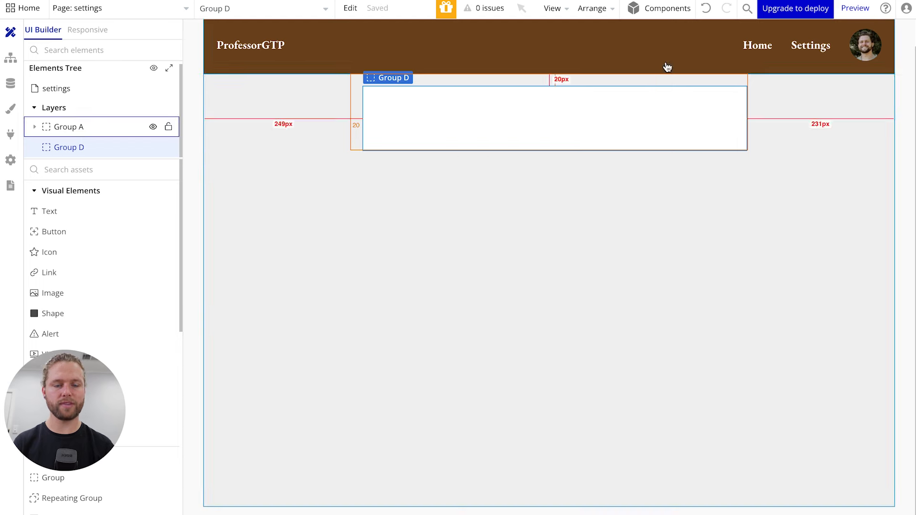
left_click(791, 258)
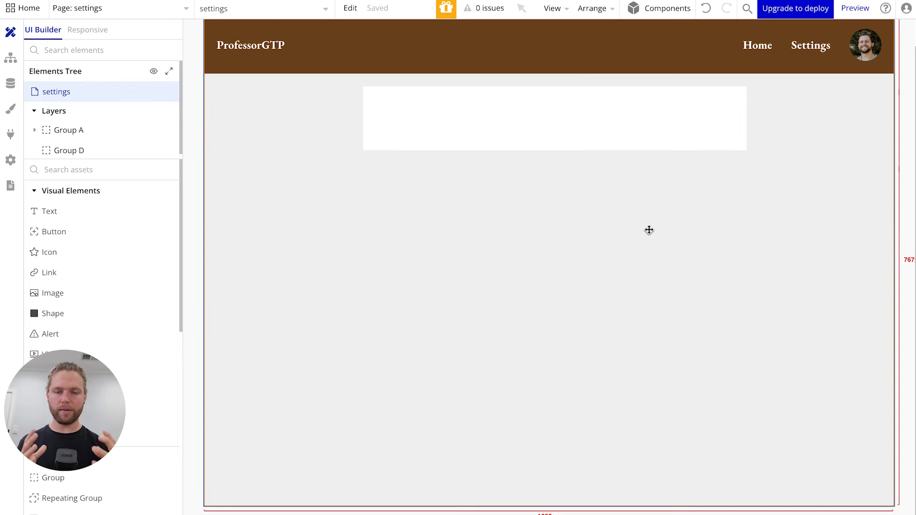
- Place a Multiline Input element inside the empty Group D on the settings page
scroll(133, 234, "down", 5)
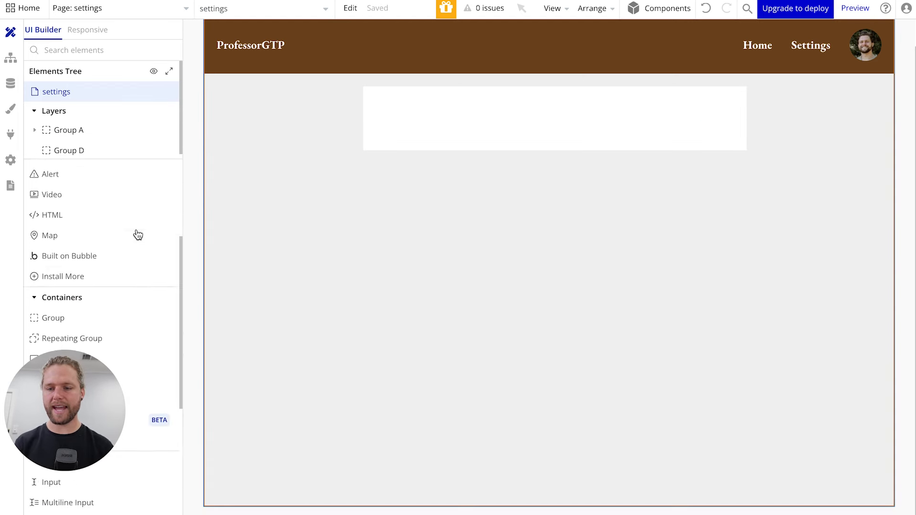
scroll(111, 261, "down", 4)
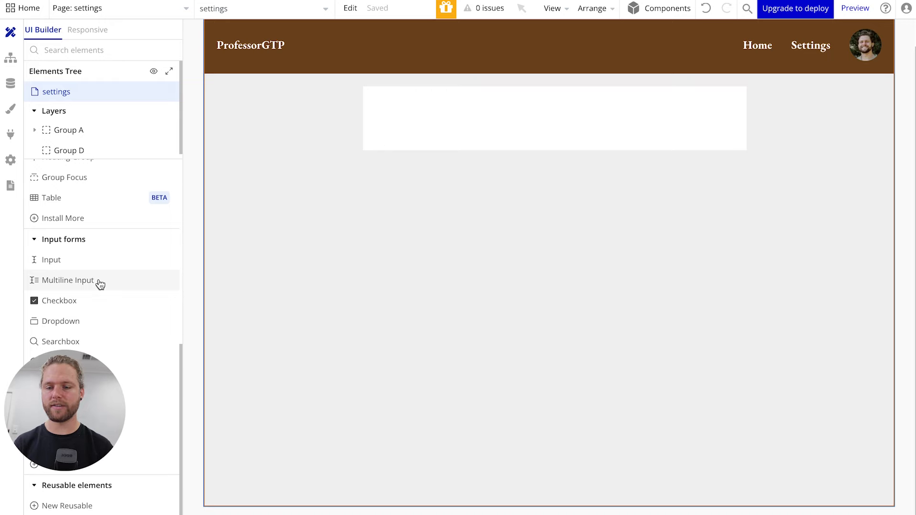
left_click_drag(98, 284, 434, 125)
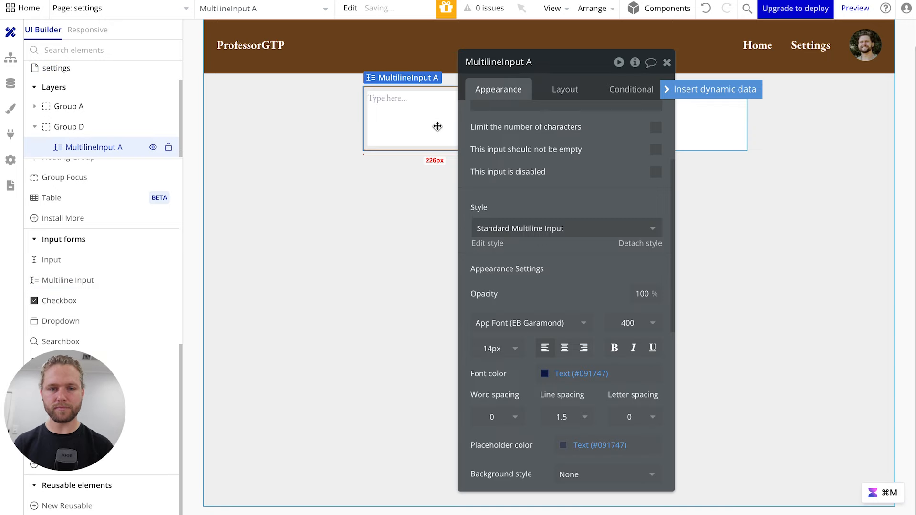
- Set the multiline input's top, bottom, left and right margins to 20 px each
left_click(559, 91)
left_click(482, 406)
type("2")
left_click(534, 406)
type("2")
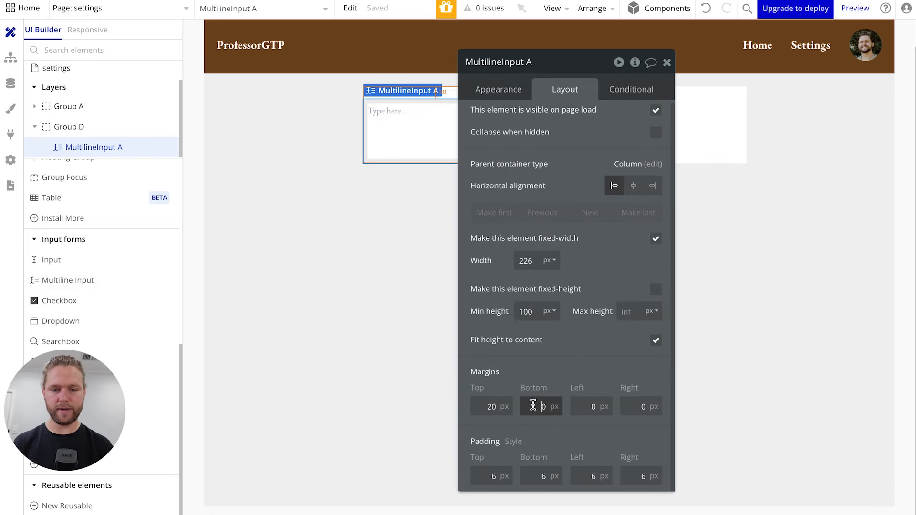
left_click(581, 406)
type("2")
left_click(624, 407)
type("2")
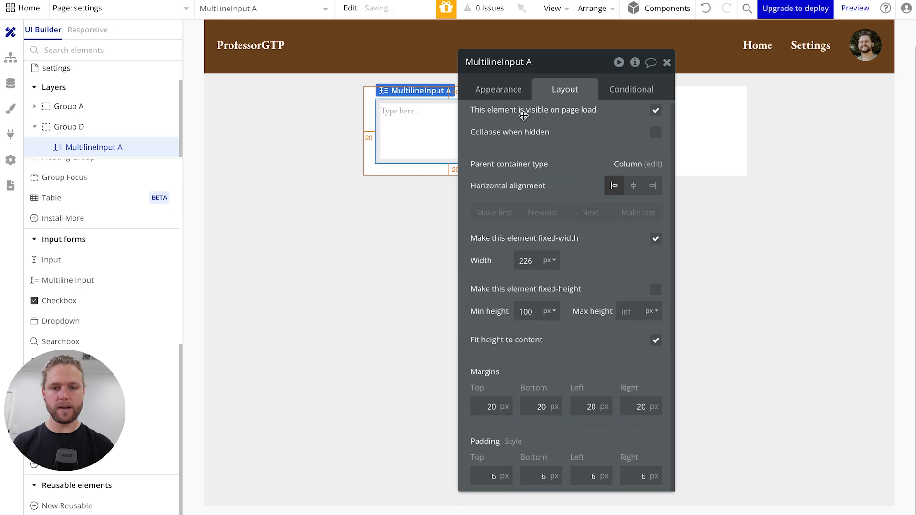
- Turn off the fixed width of the multiline input and set its minimum width to 0 px
left_click_drag(556, 74, 757, 107)
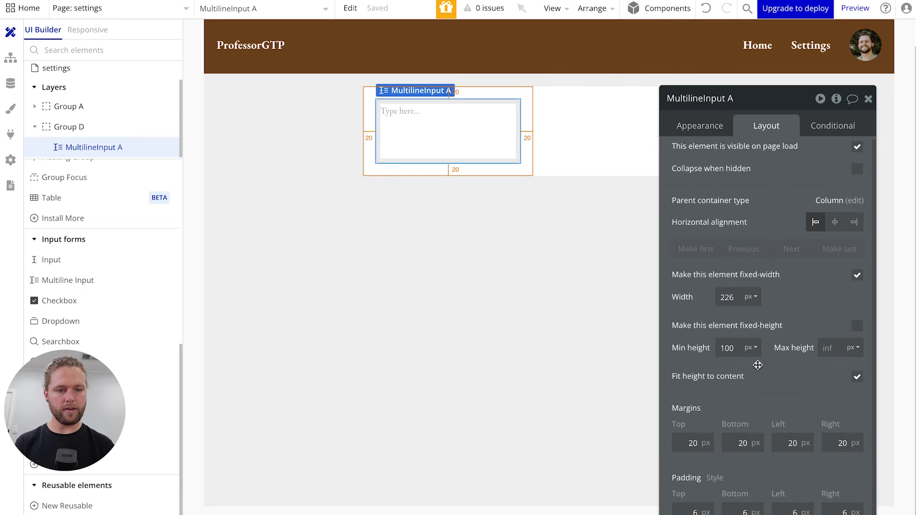
left_click_drag(736, 299, 715, 299)
left_click(858, 276)
type("0")
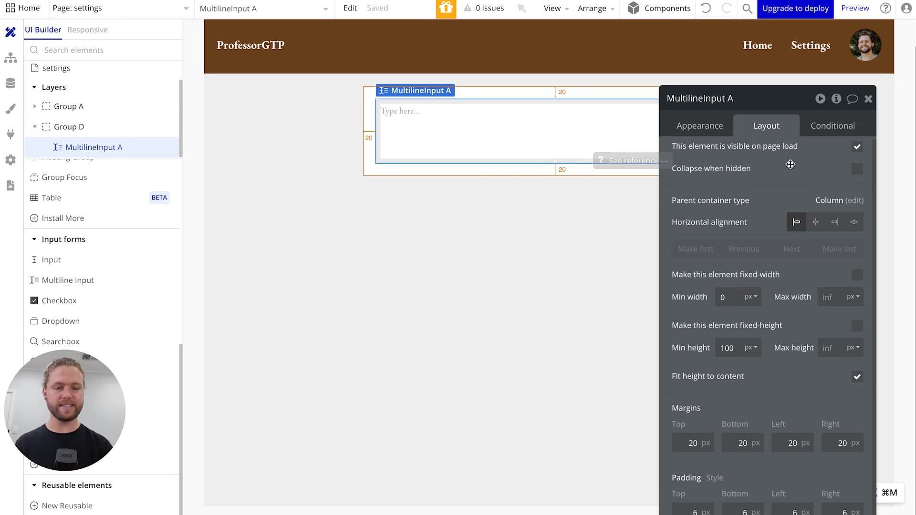
left_click_drag(764, 110, 722, 120)
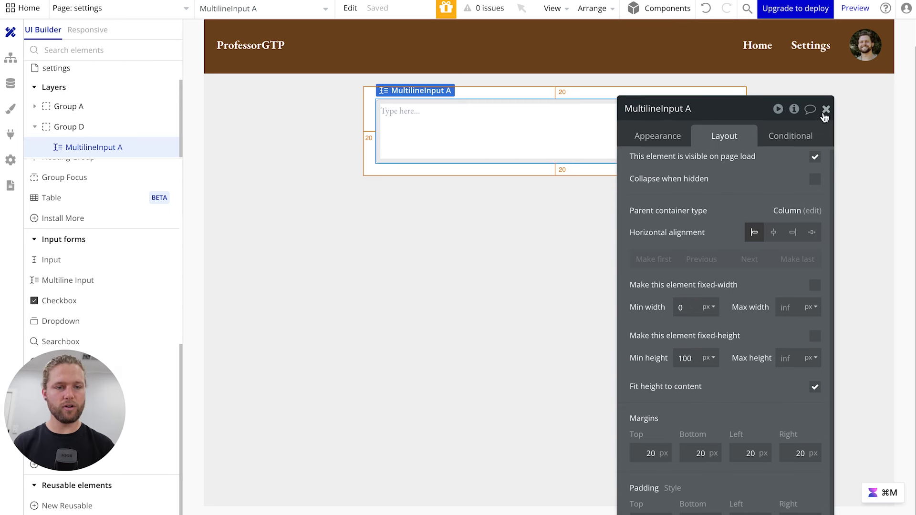
- Set the multiline input's initial content to the dynamic value Current User's Custom GPT
left_click(650, 135)
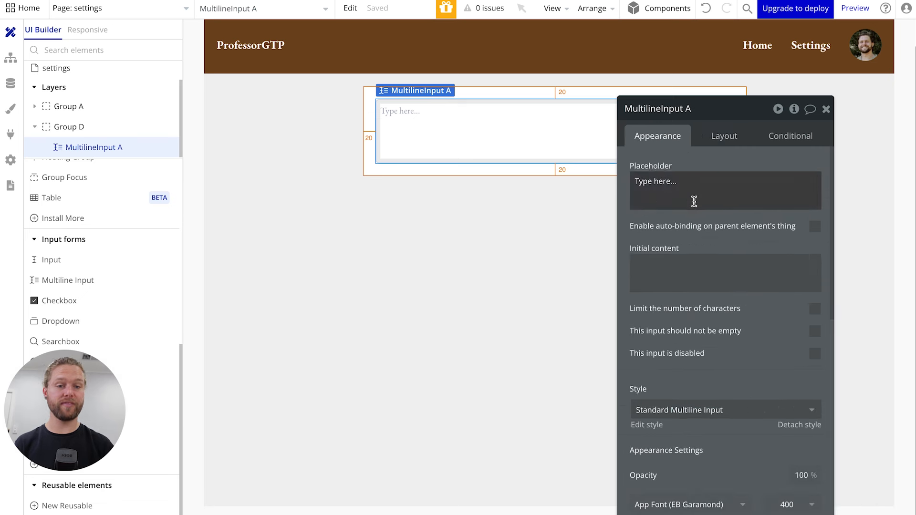
left_click(689, 269)
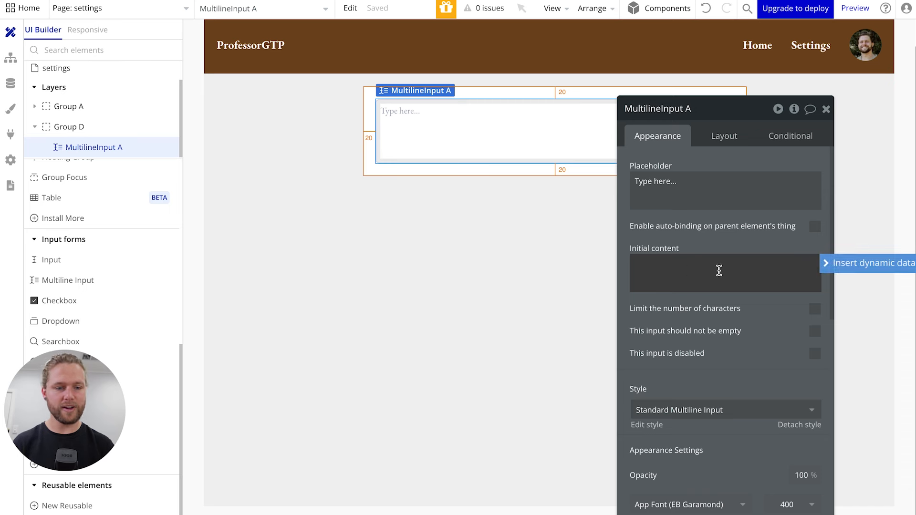
left_click(836, 270)
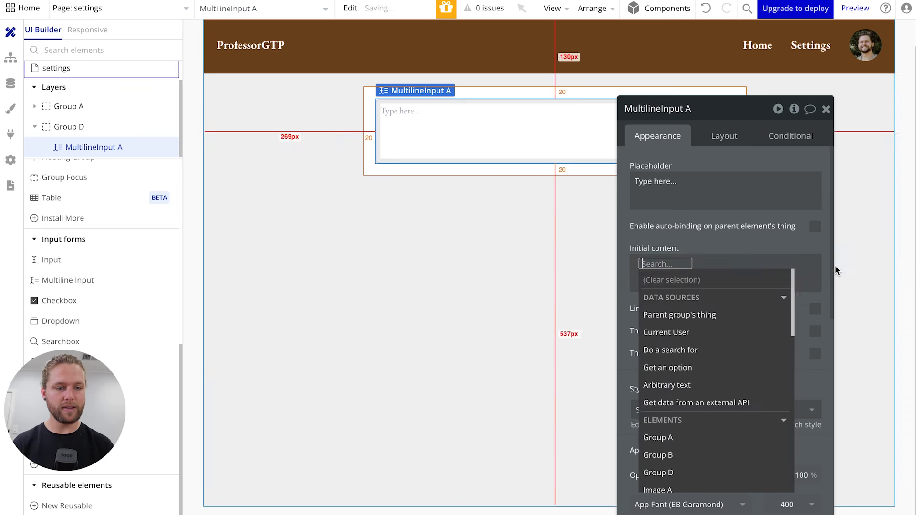
left_click(689, 334)
left_click(728, 349)
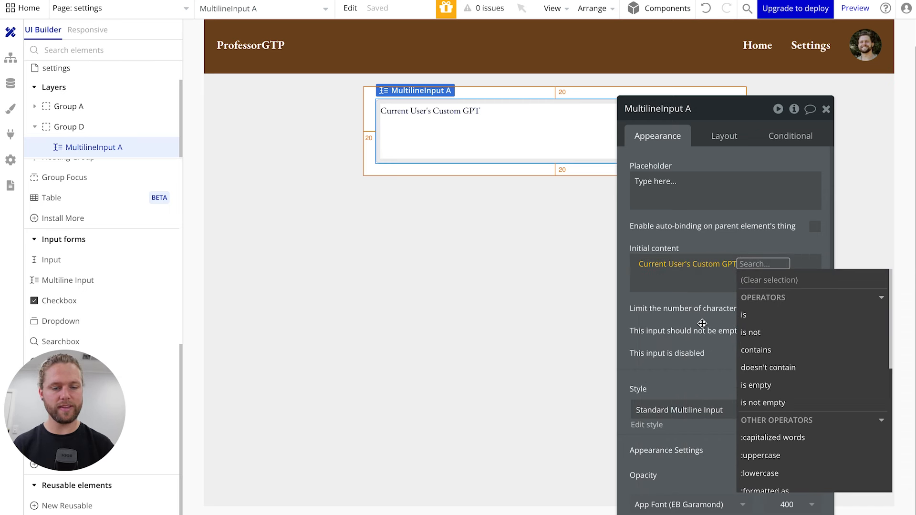
left_click(701, 245)
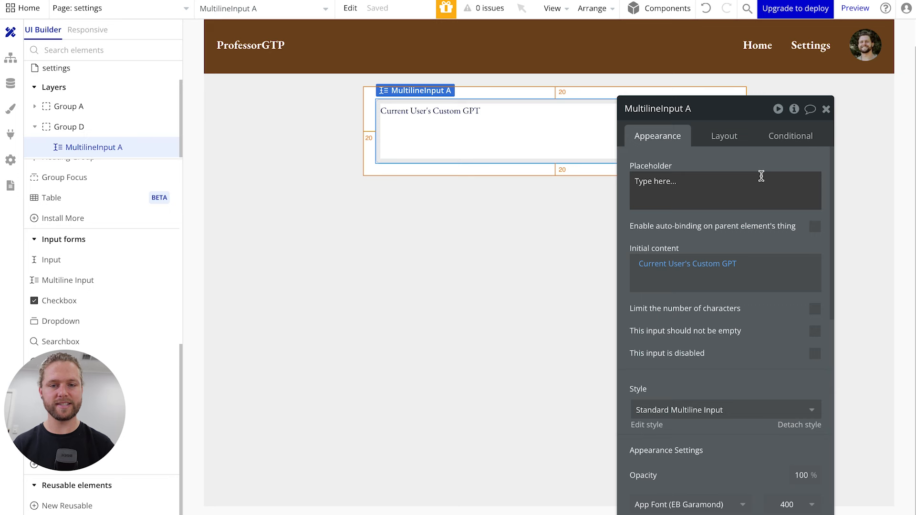
left_click(826, 109)
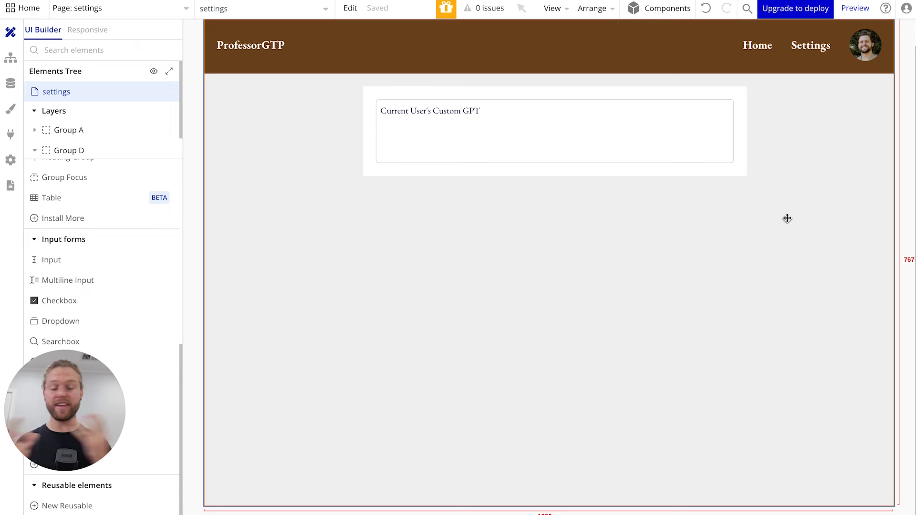
left_click(644, 155)
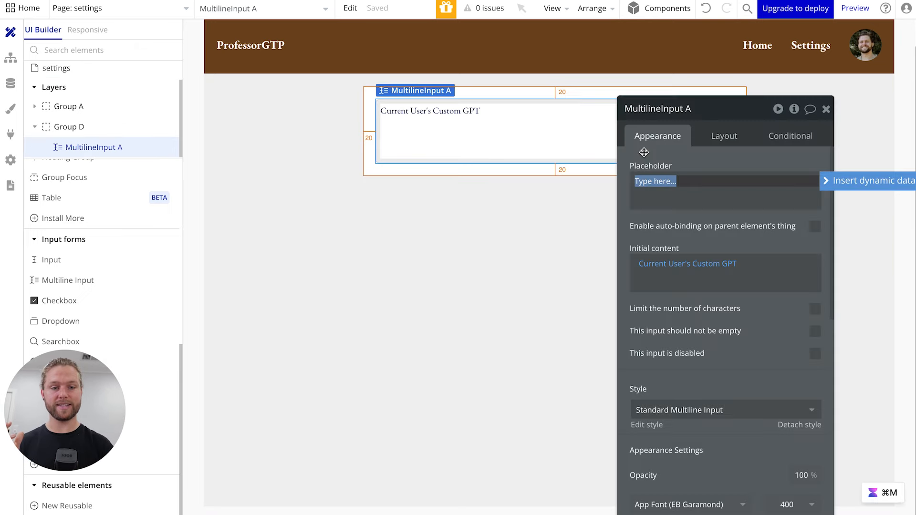
left_click(825, 109)
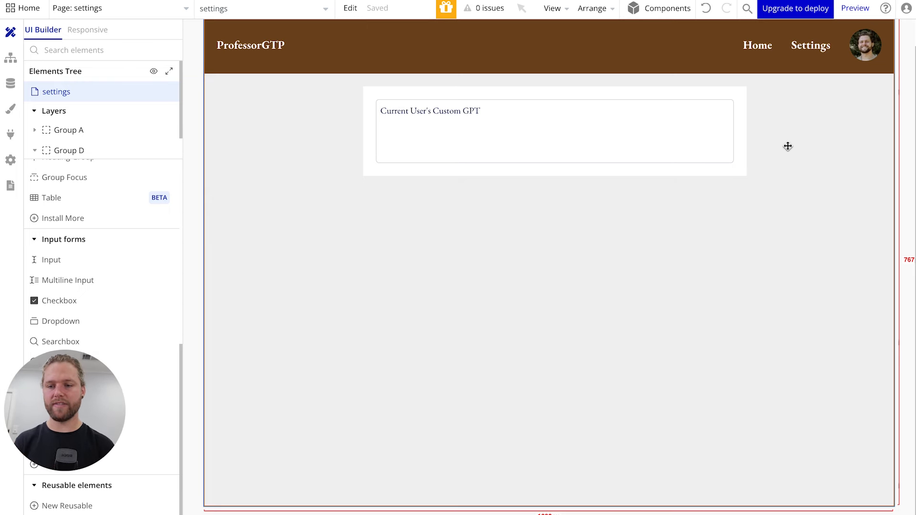
- Add a button below the multiline input inside Group D and label it Save
scroll(95, 243, "up", 5)
scroll(96, 244, "up", 2)
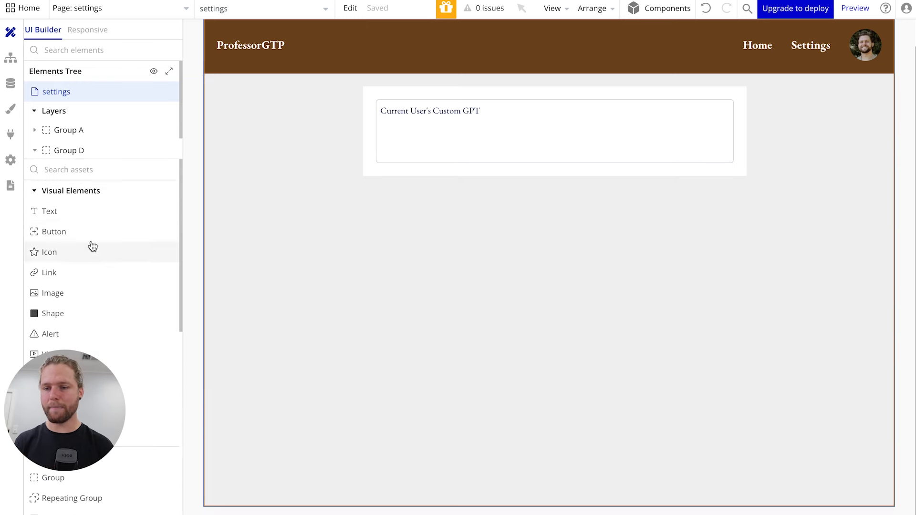
left_click_drag(69, 233, 397, 179)
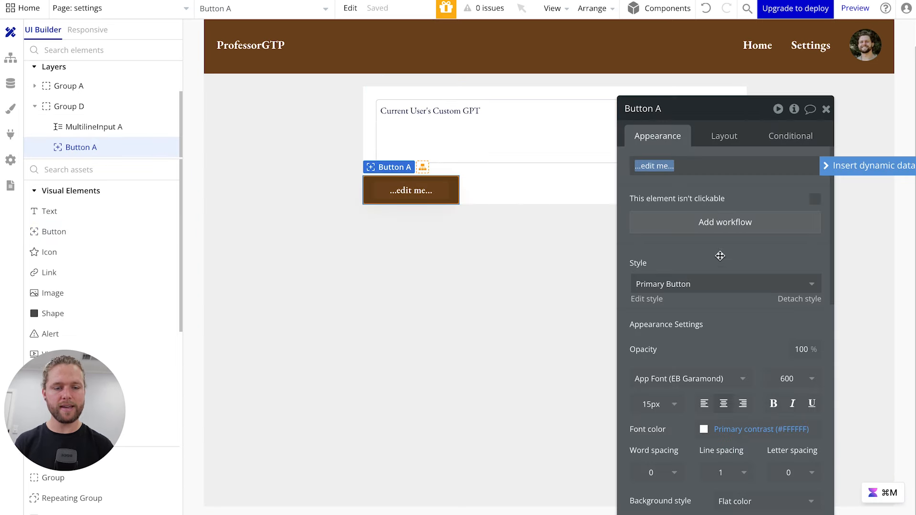
type("Save")
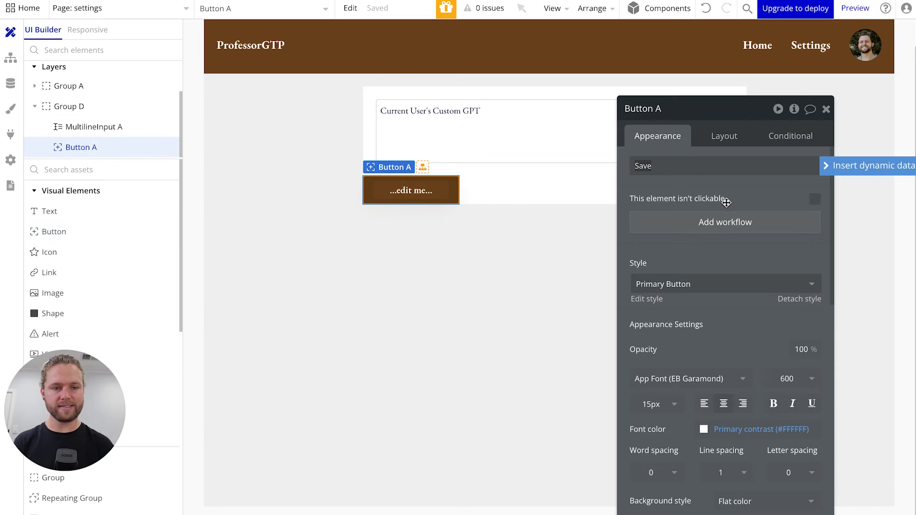
- Set the Save button's left, right and bottom margins to 20 px each
left_click(724, 137)
scroll(736, 313, "down", 1)
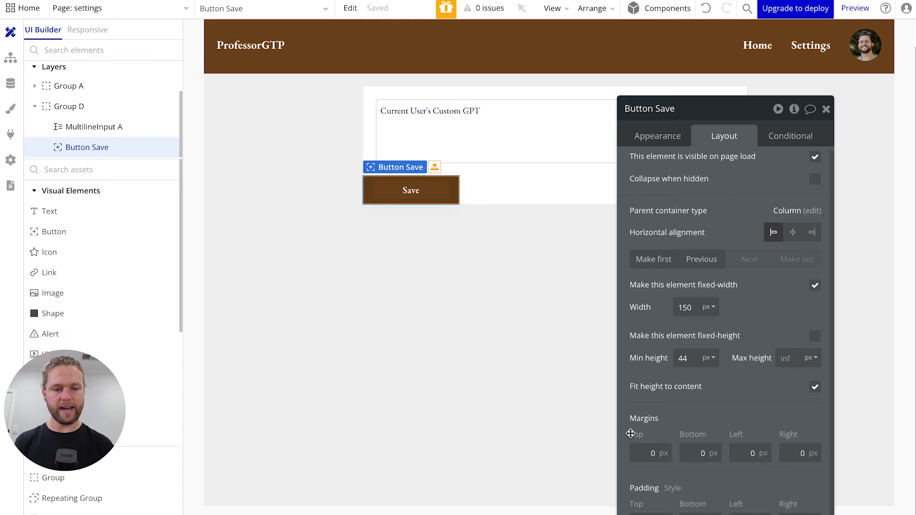
left_click(738, 453)
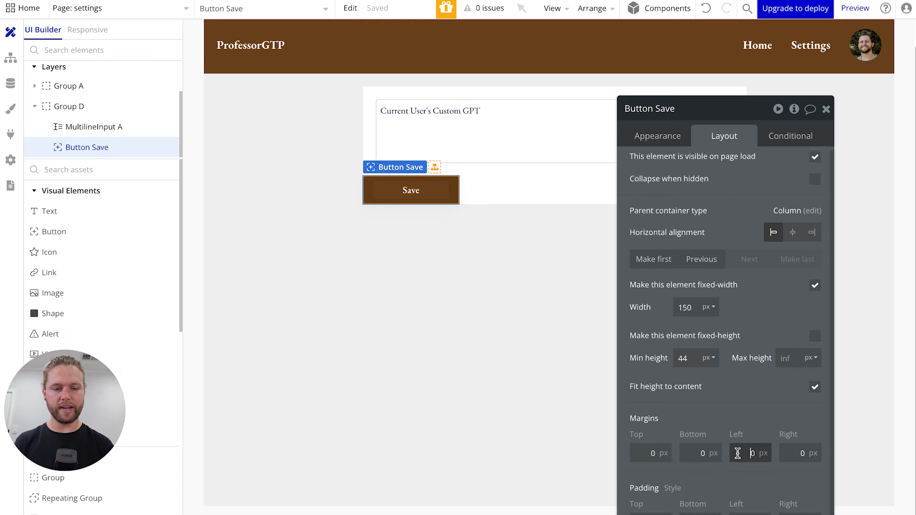
type("2")
left_click(784, 455)
type("2")
left_click(689, 456)
type("2")
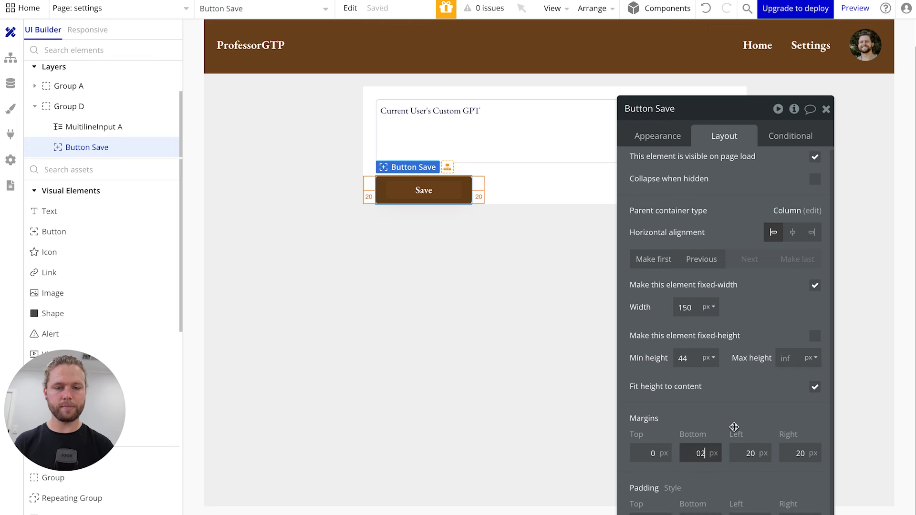
left_click(734, 427)
left_click(702, 453)
type("0")
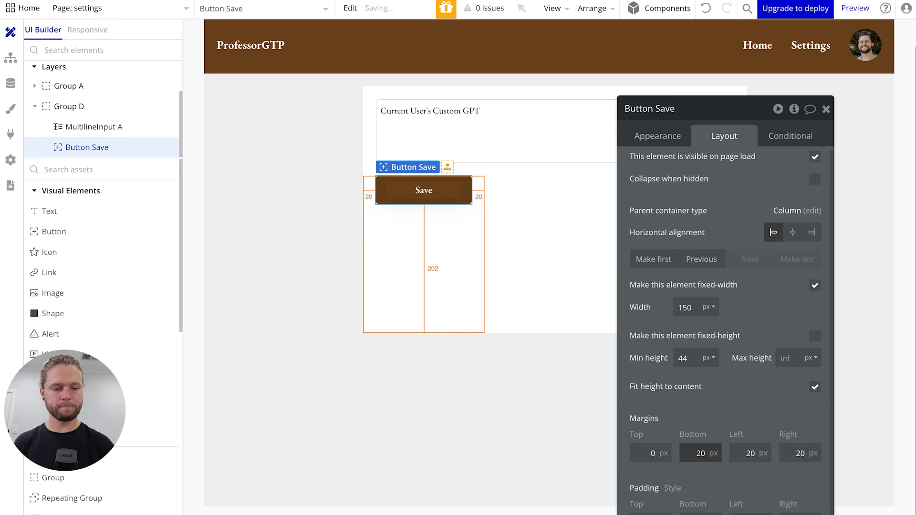
left_click(738, 419)
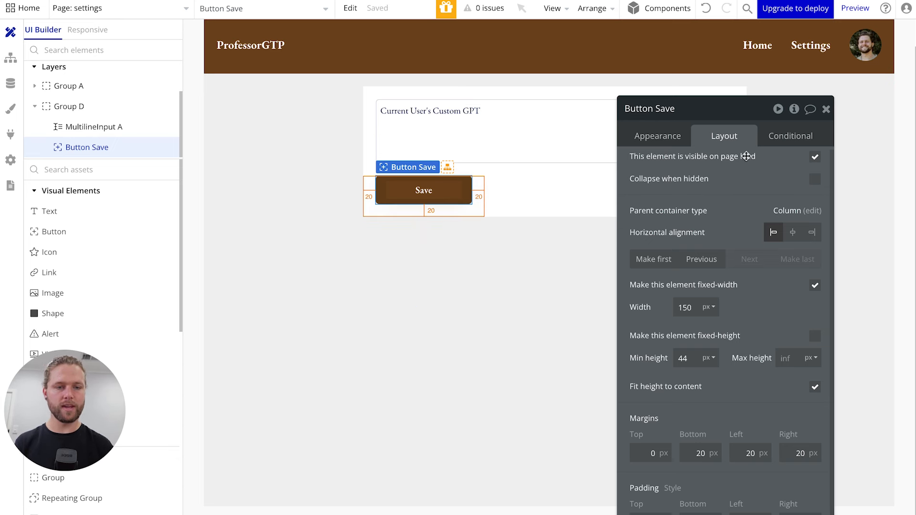
- Create a click workflow for the Save button with a Make changes to current user action
scroll(697, 187, "up", 1)
left_click(671, 138)
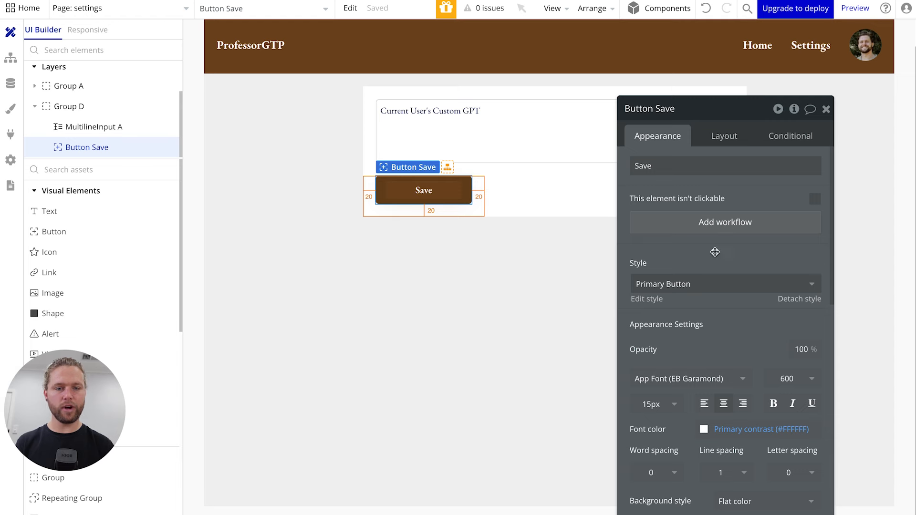
left_click(720, 225)
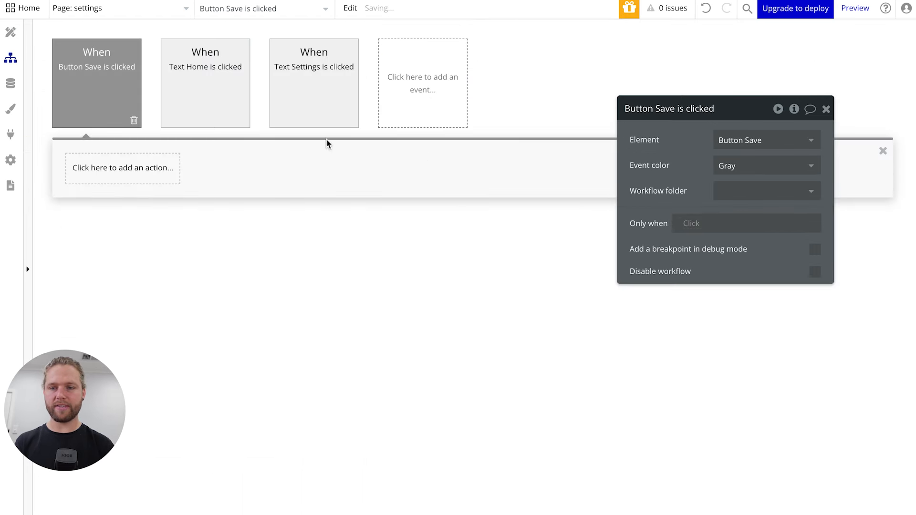
left_click(137, 183)
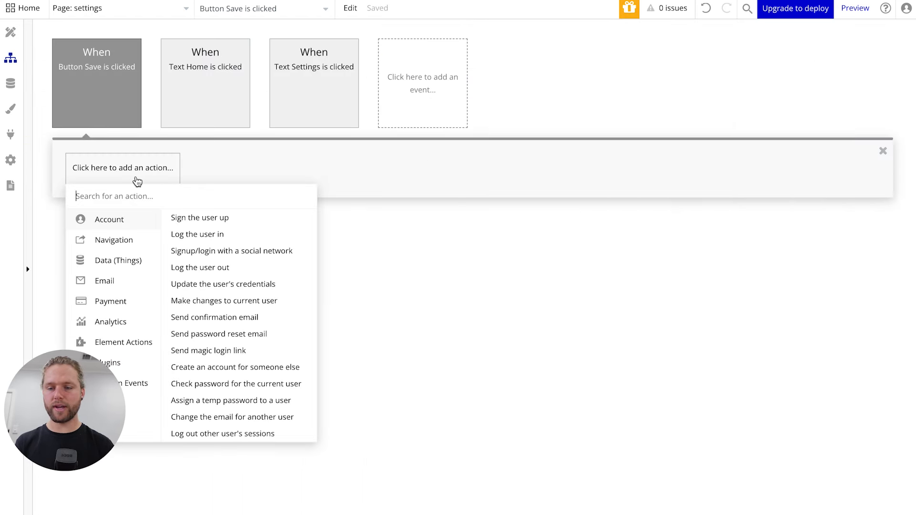
type("make")
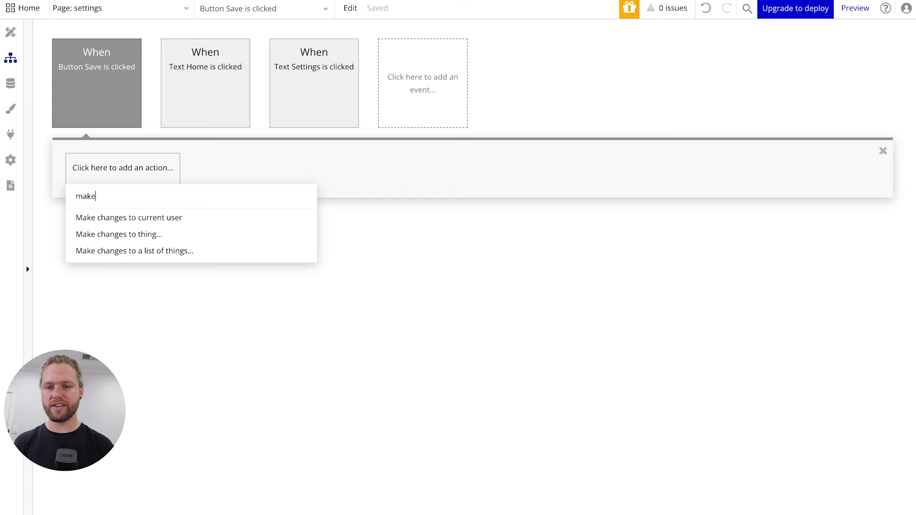
left_click(157, 218)
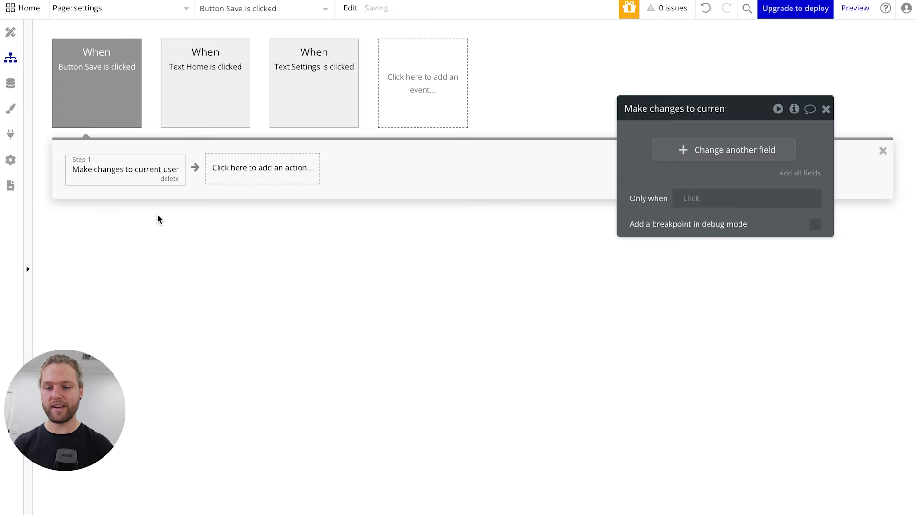
- Add Custom GPT as the field to change in the current user action and open its value for editing
left_click(686, 153)
left_click(649, 145)
left_click(660, 164)
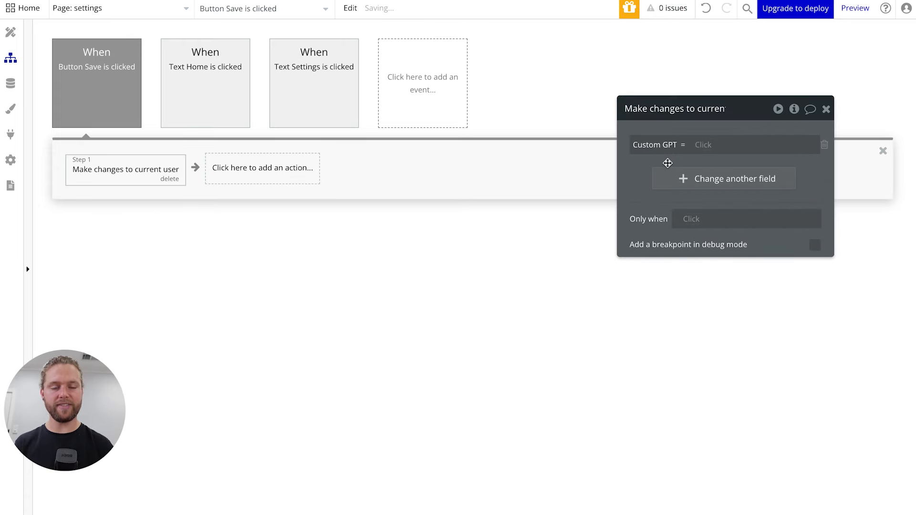
left_click(704, 144)
scroll(748, 262, "down", 4)
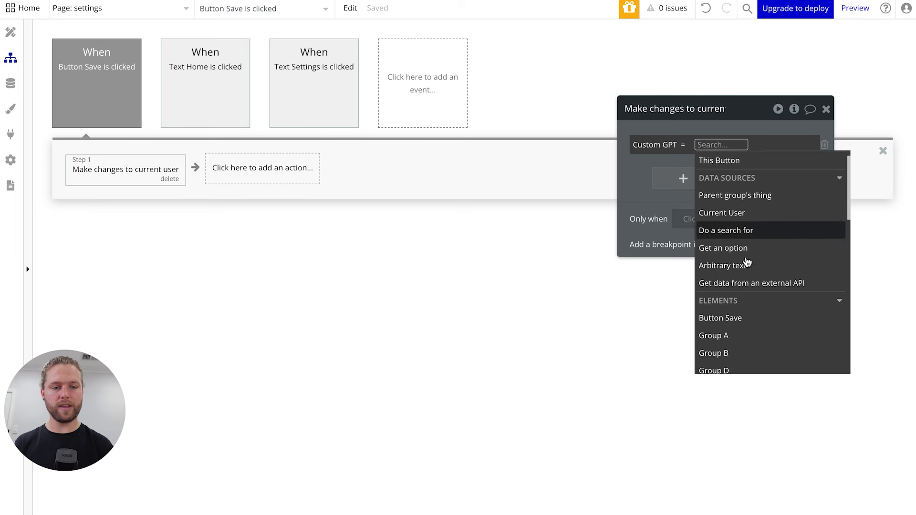
- Set the Custom GPT field in the Save button's Make changes to current user action to MultilineInput A's value
left_click(759, 249)
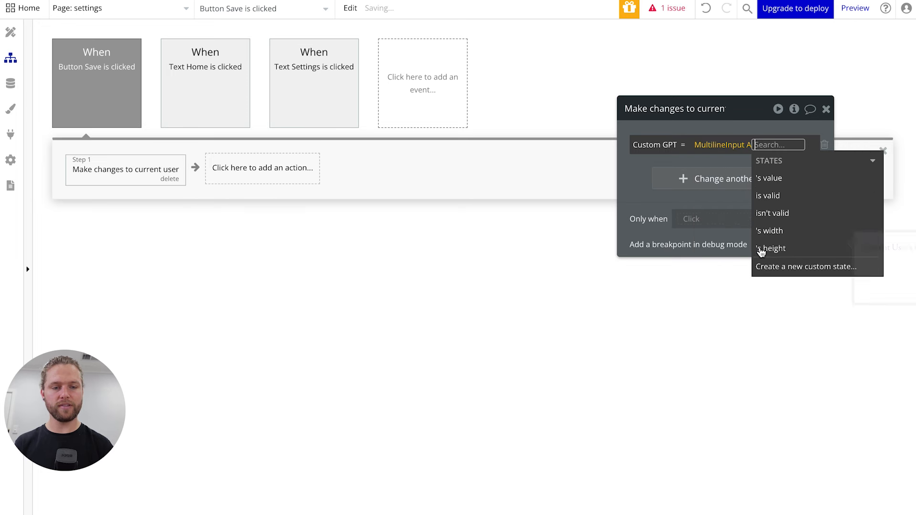
left_click(775, 179)
left_click(634, 183)
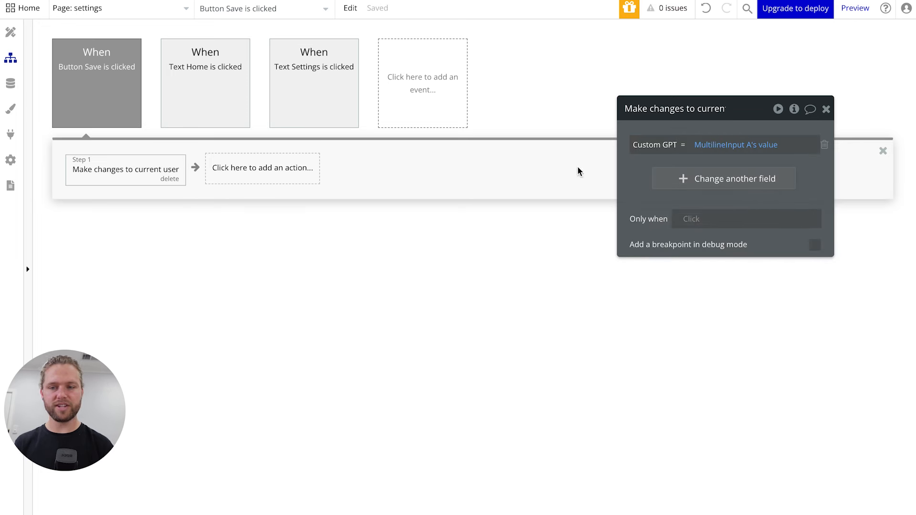
- Create a new User entry with the demo user's email in the app database and reload the editor
left_click(11, 84)
left_click(241, 56)
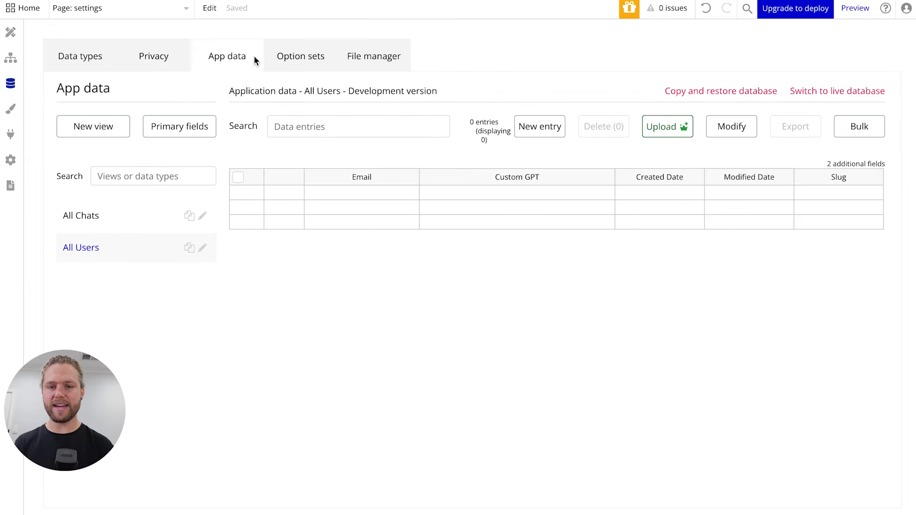
left_click(551, 128)
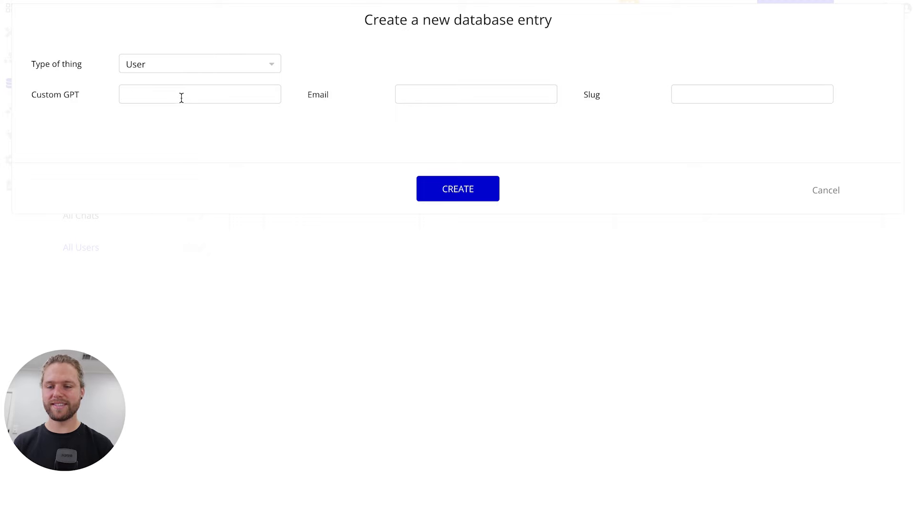
left_click(424, 96)
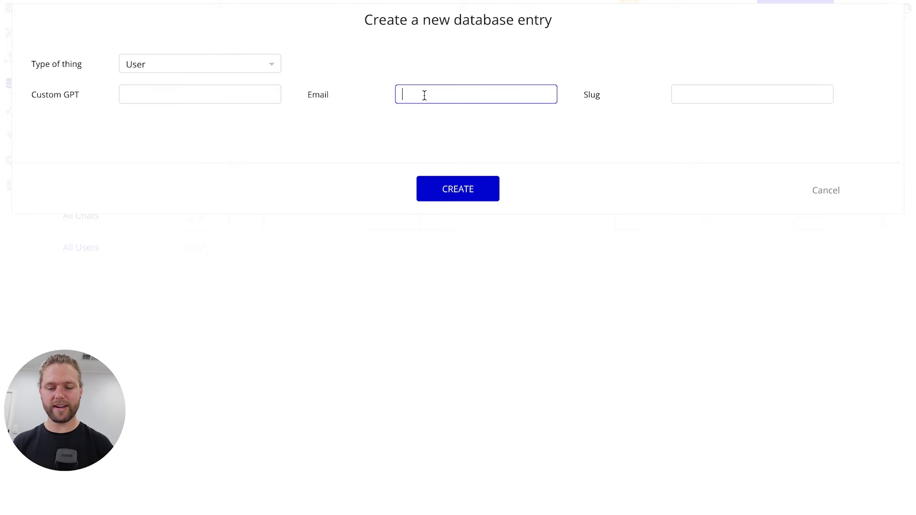
type("custom@user.com")
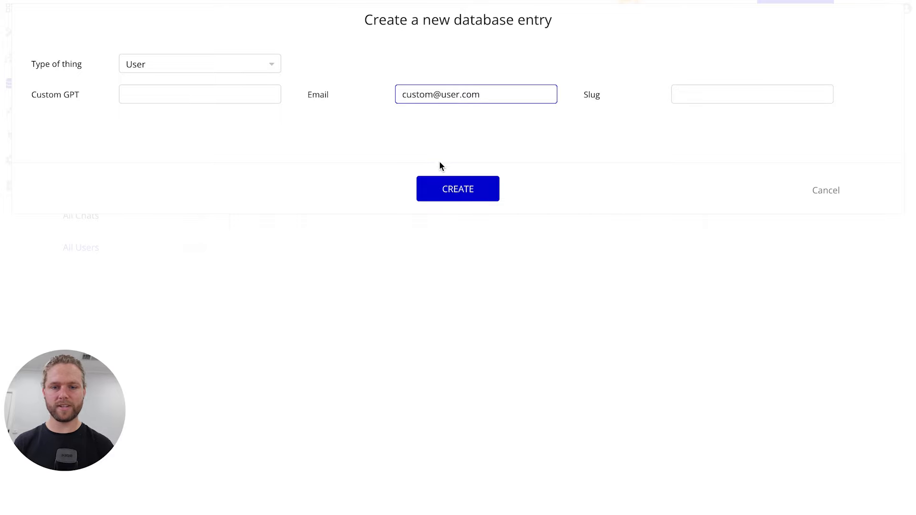
left_click(445, 188)
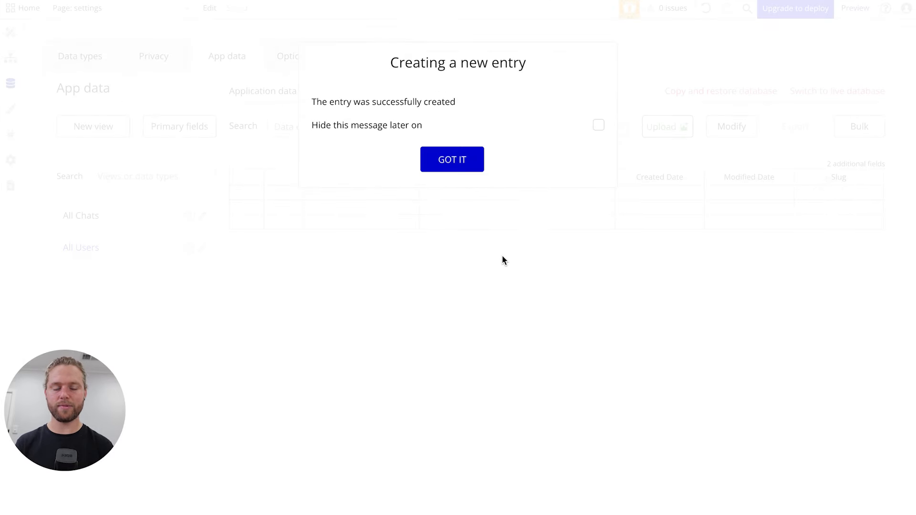
left_click(481, 158)
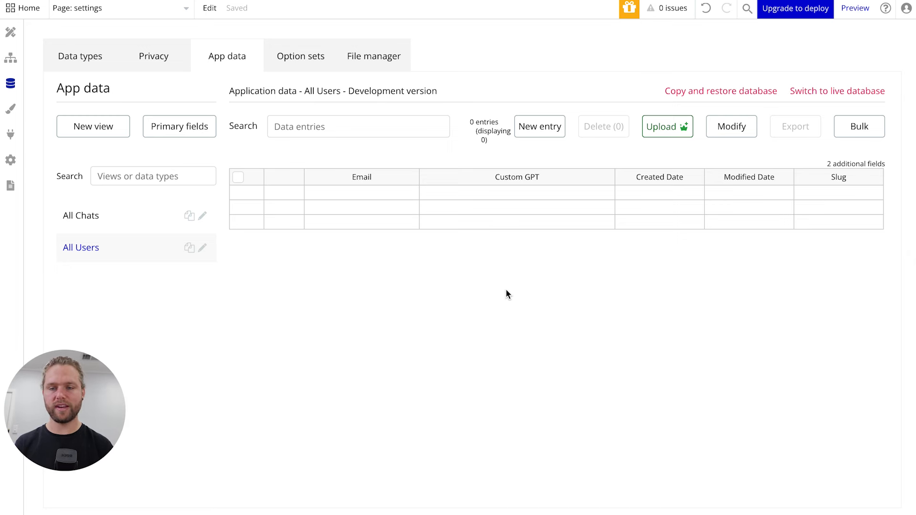
key("super+r")
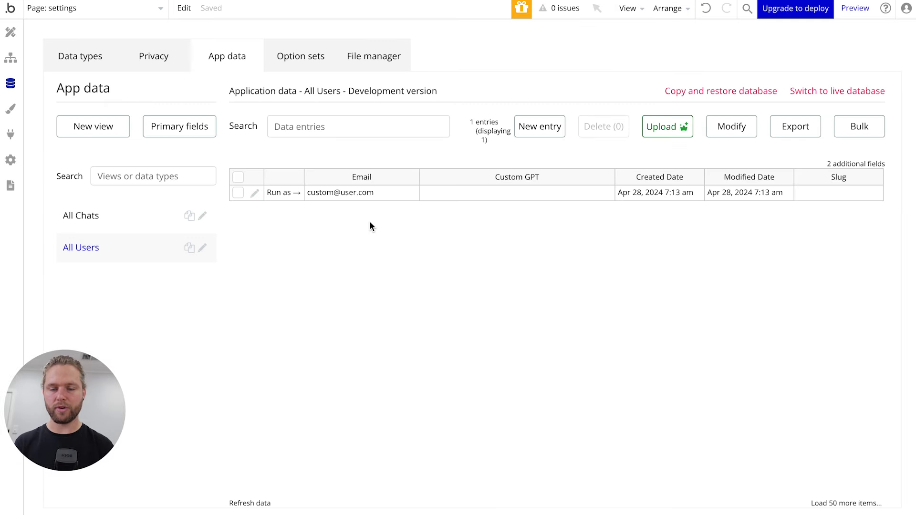
- Run the app as the demo user, save "You are an assistant who likes to rhyme." on the settings page, and reload the user data
left_click(283, 192)
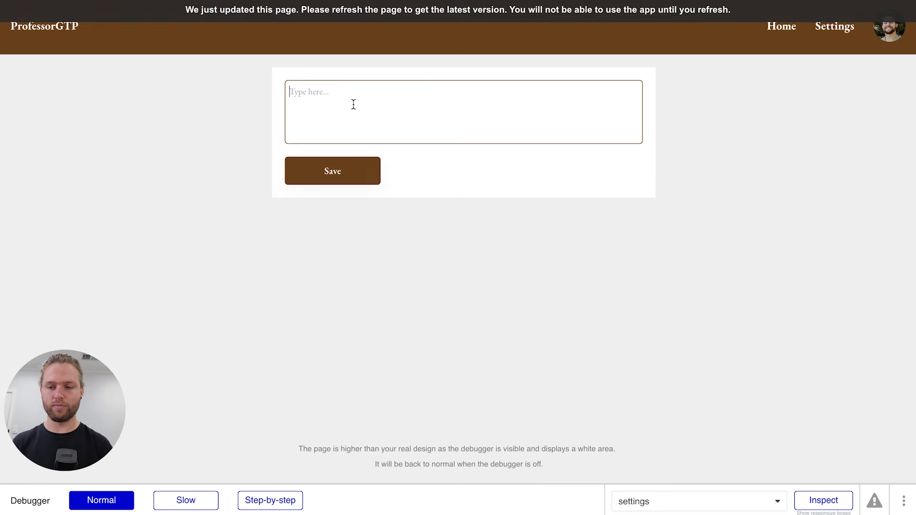
type("You")
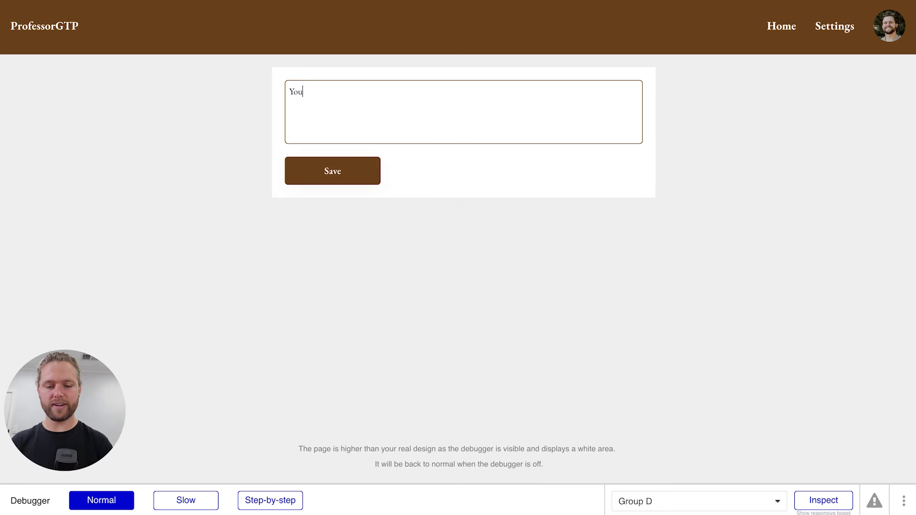
type(" are an assis")
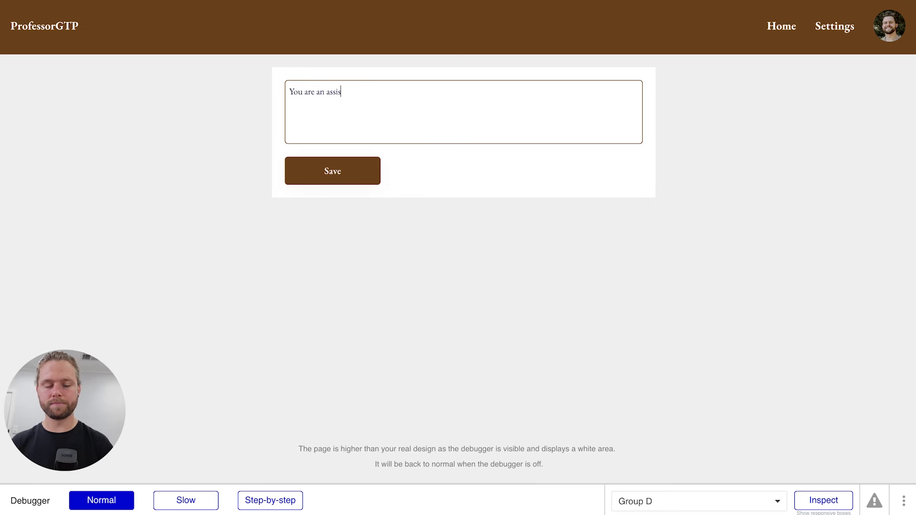
type("tant who likes")
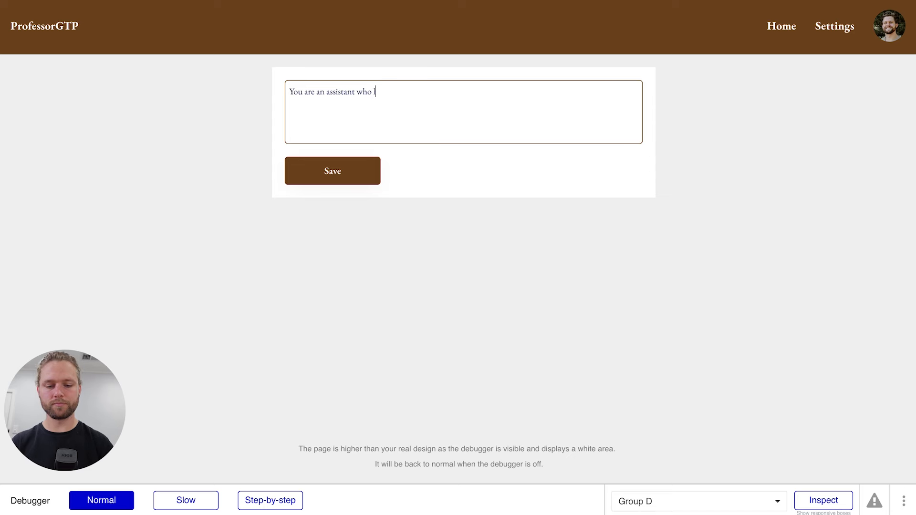
key("BackSpace")
key("BackSpace")
key("BackSpace")
type("ke")
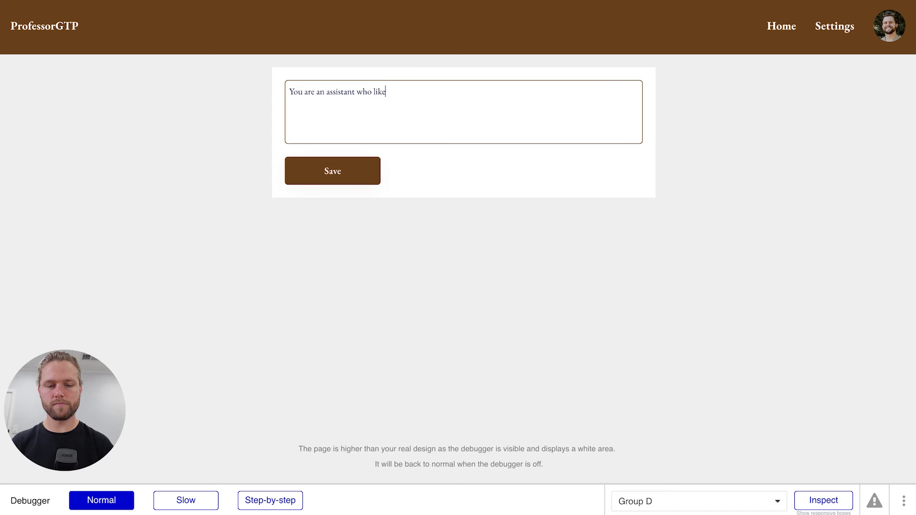
type("s to rhyme.")
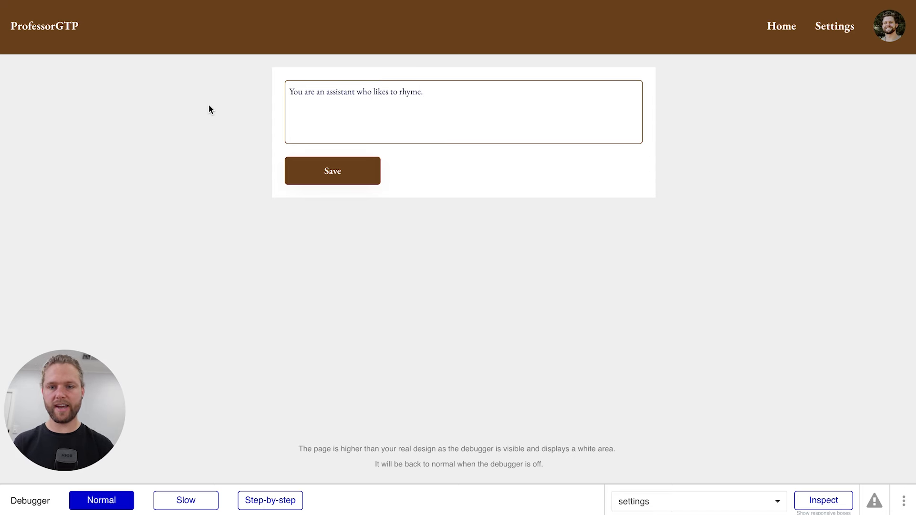
left_click(345, 176)
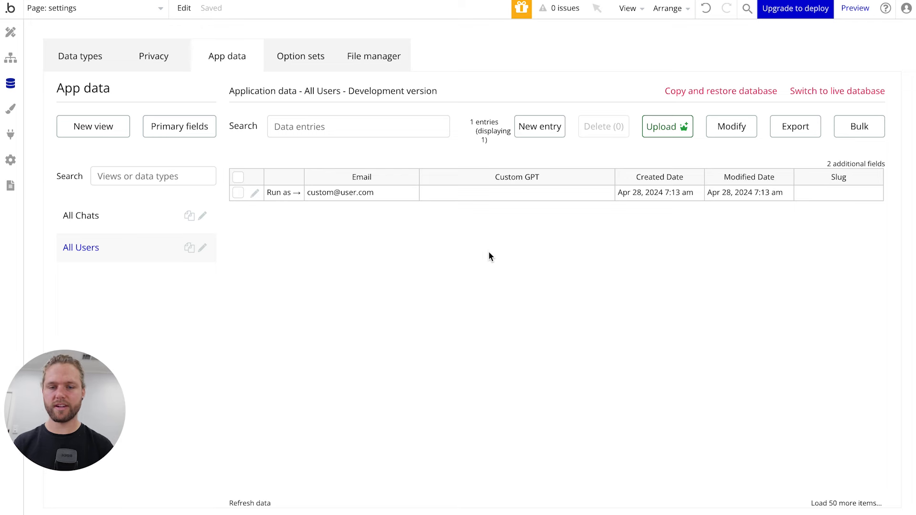
key("super+r")
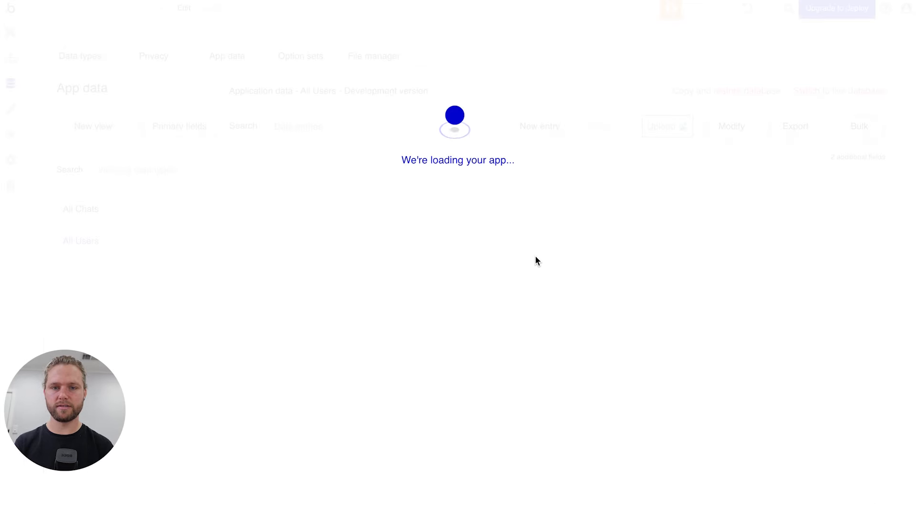
left_click(532, 253)
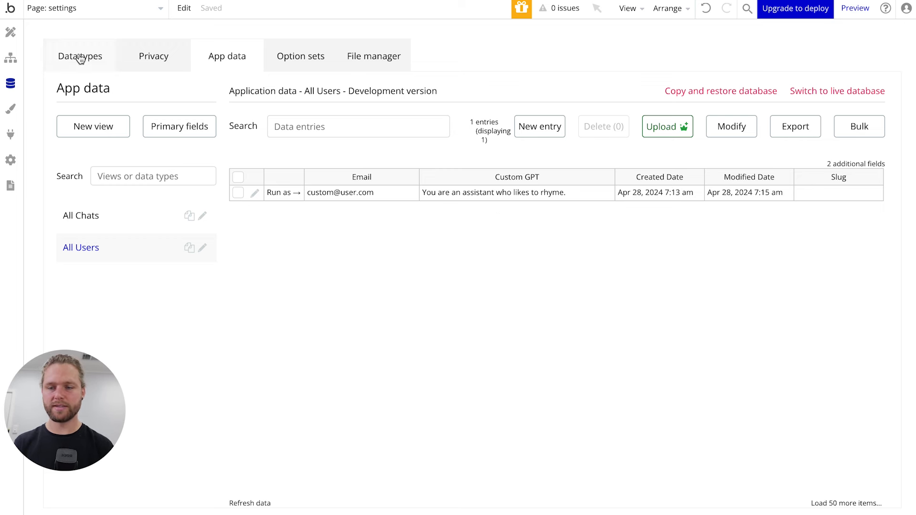
- Open the index page's Group - Send Message workflow and display its Open AI - Custom GPT action
left_click(11, 58)
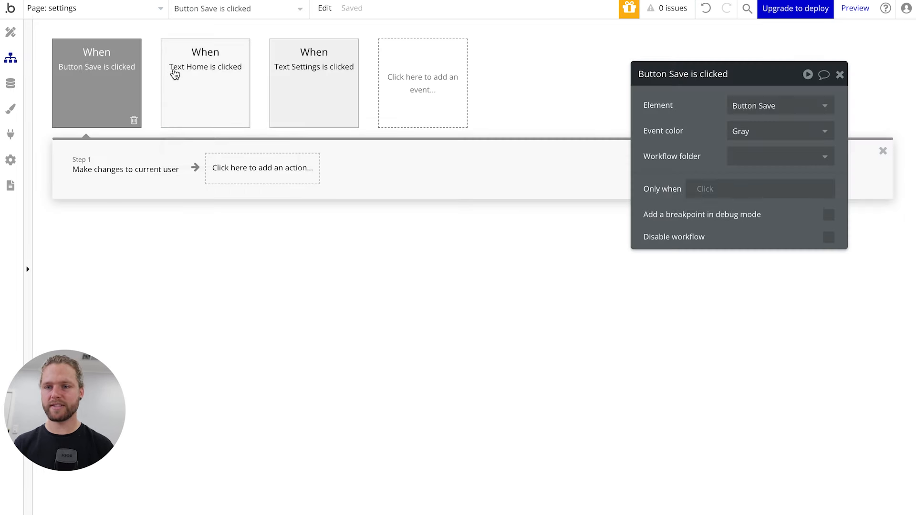
left_click(139, 10)
left_click(76, 51)
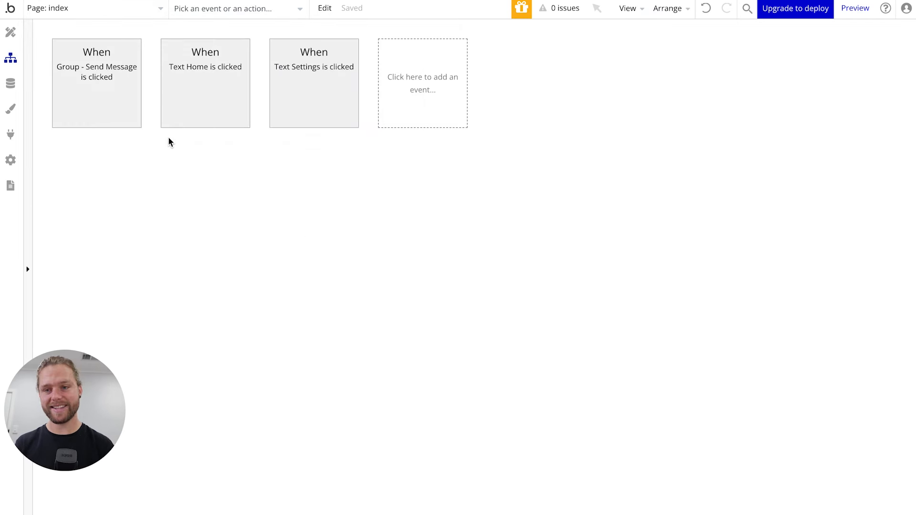
left_click(101, 79)
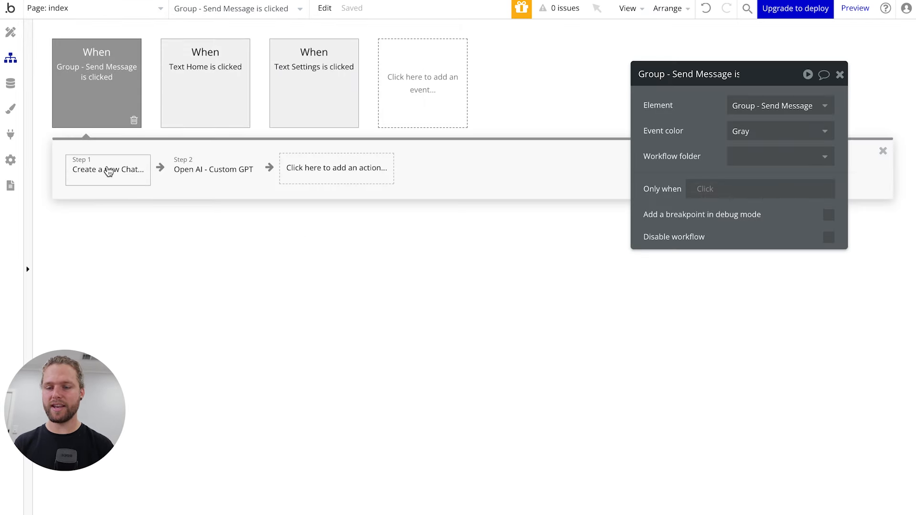
left_click(122, 170)
left_click(209, 168)
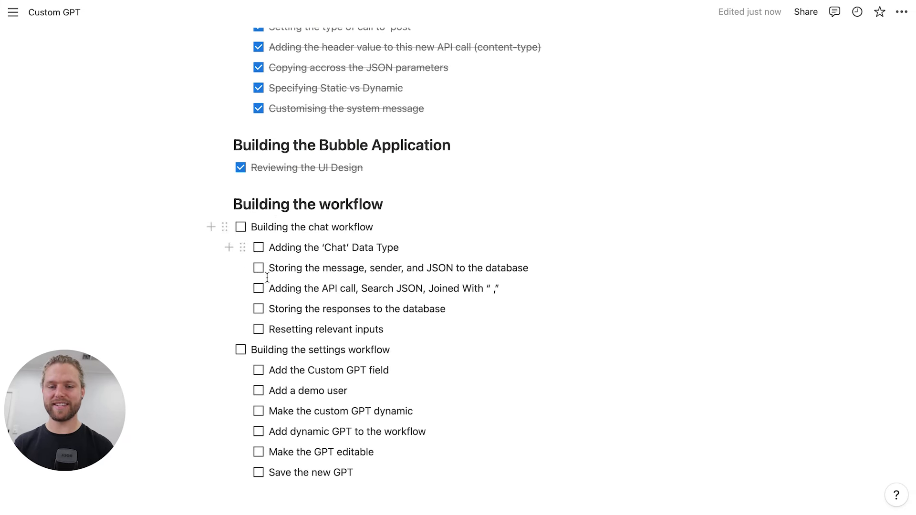
- In the Notion checklist, check off Building the settings workflow and all six of its sub-items
scroll(267, 278, "down", 5)
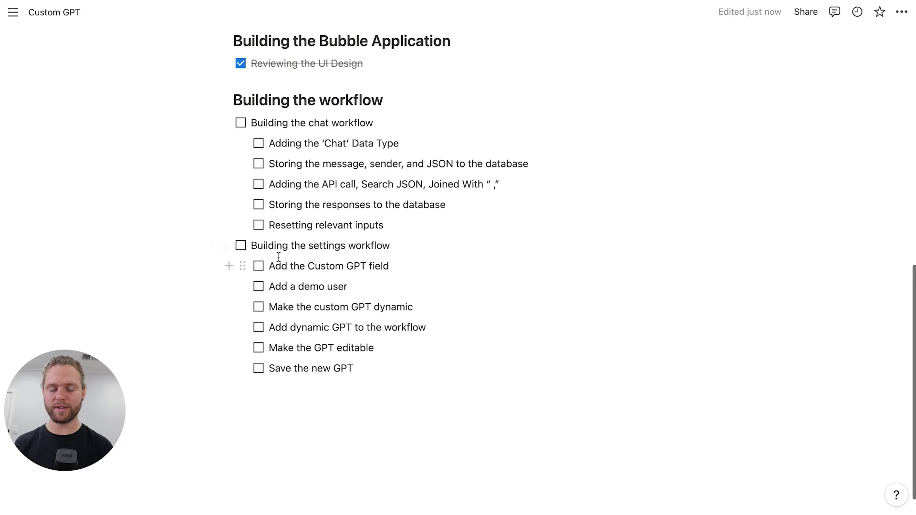
left_click(241, 245)
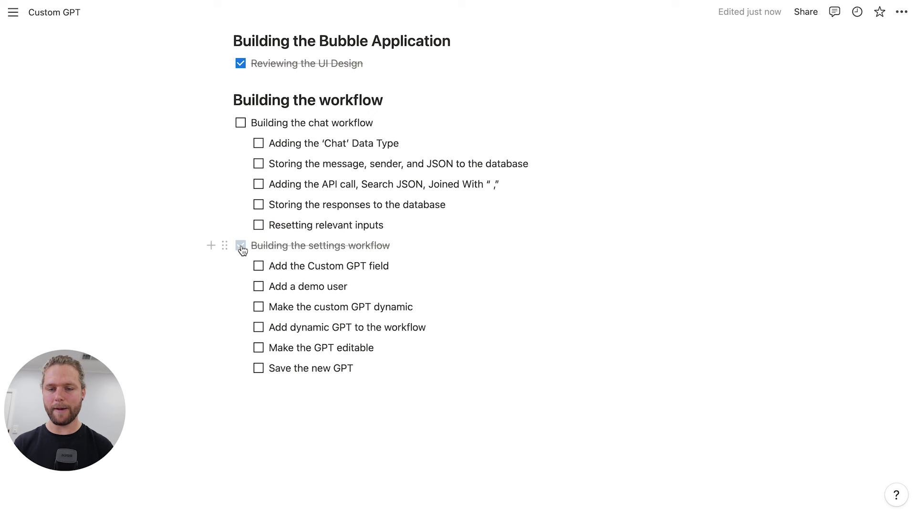
left_click(262, 266)
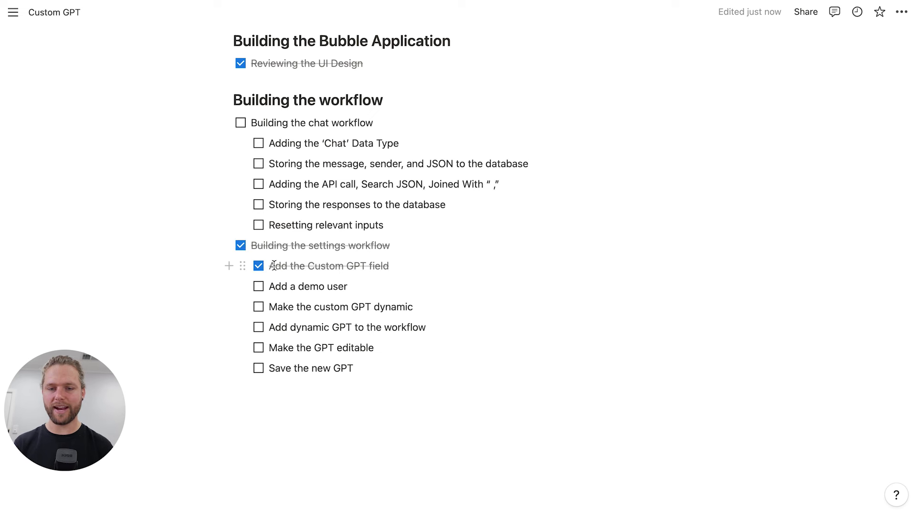
left_click(259, 286)
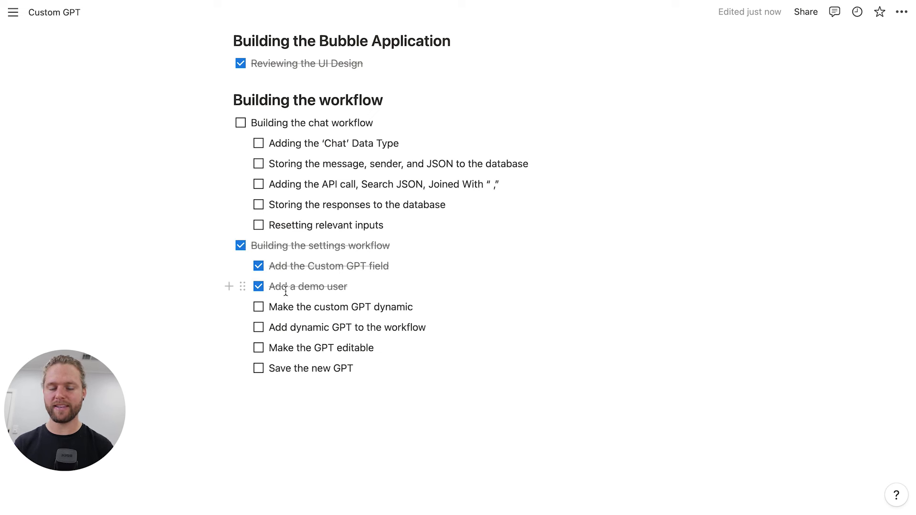
left_click(260, 308)
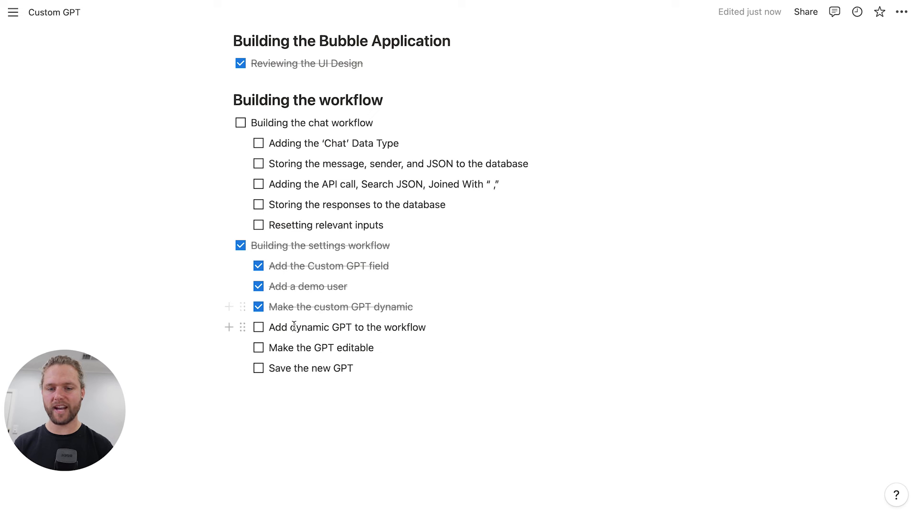
left_click(259, 327)
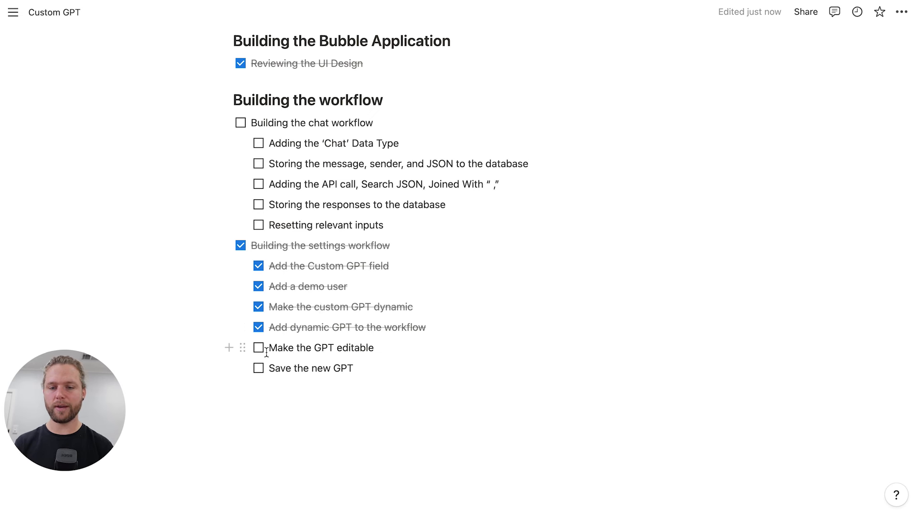
left_click(259, 349)
left_click(259, 368)
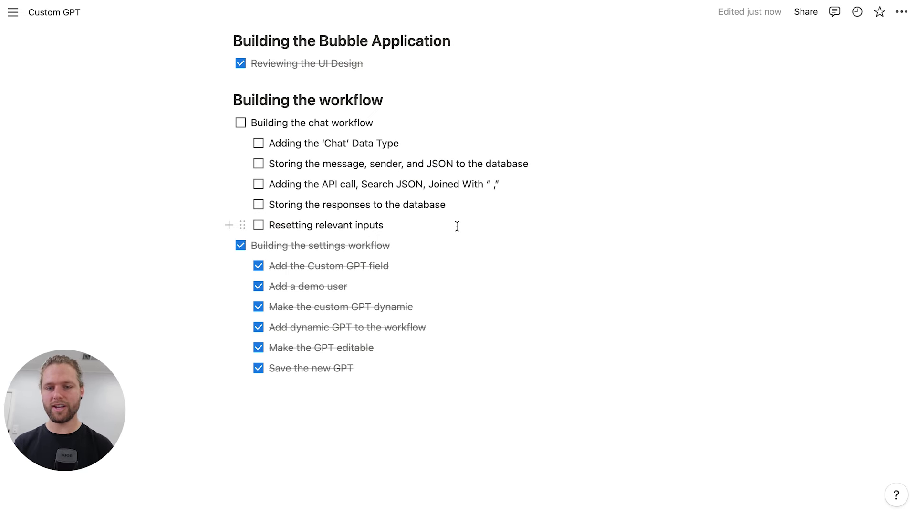
- Switch back to the Bubble editor and review the Create a new Chat and Open AI - Custom GPT actions
key("ctrl+Left")
key("ctrl+Left")
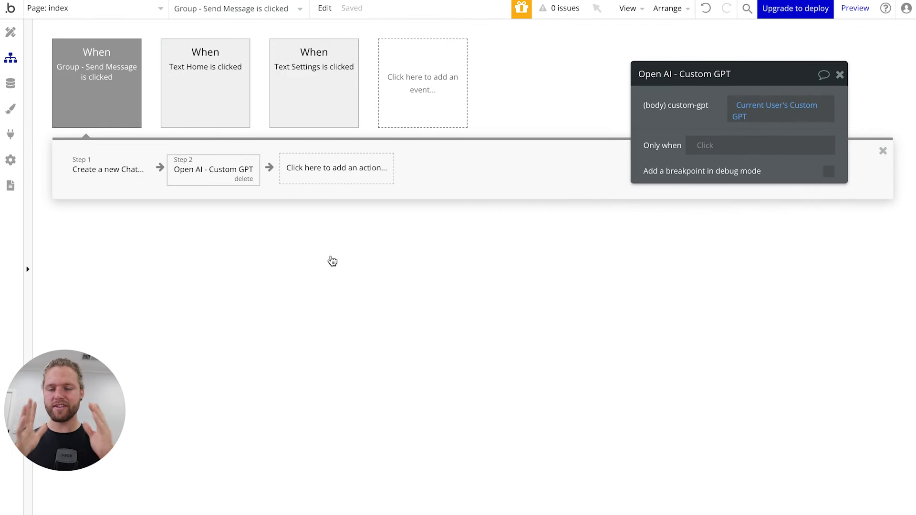
left_click(112, 179)
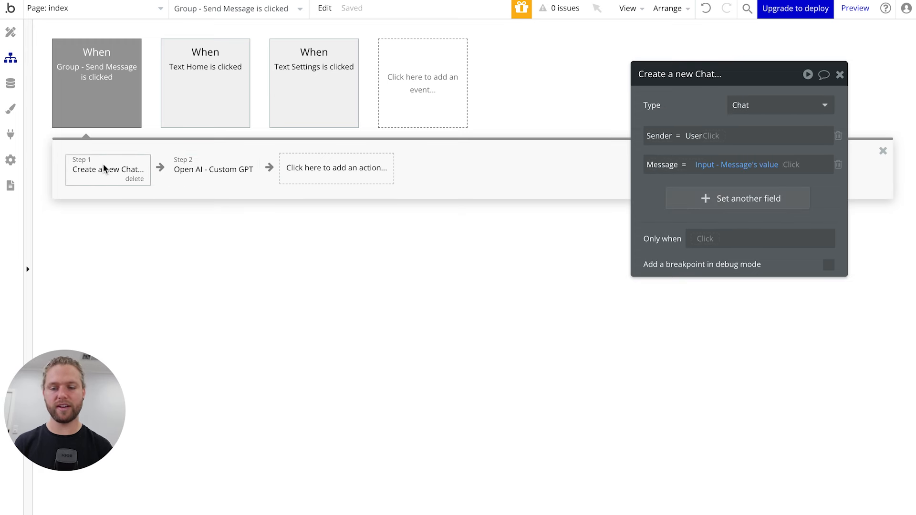
left_click(206, 174)
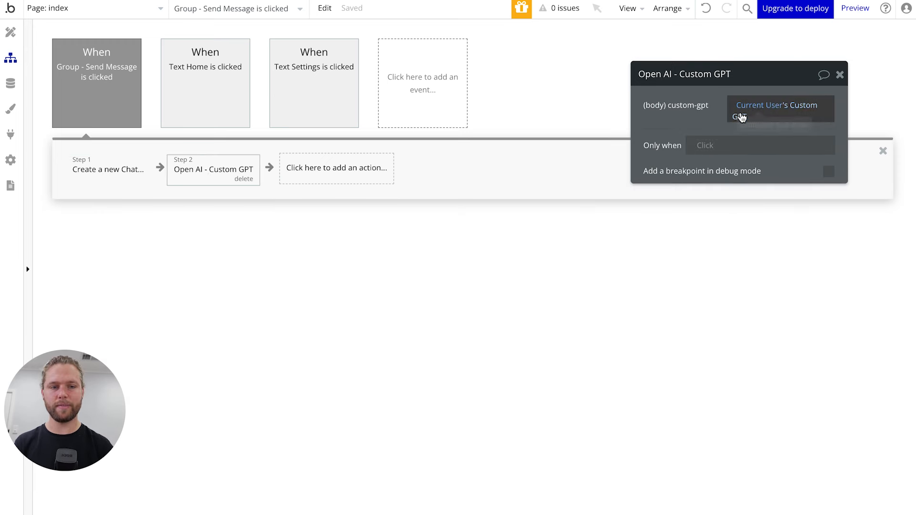
- Add a Create a new thing action as step 3 of the Send Message workflow, with type Chat
left_click(317, 174)
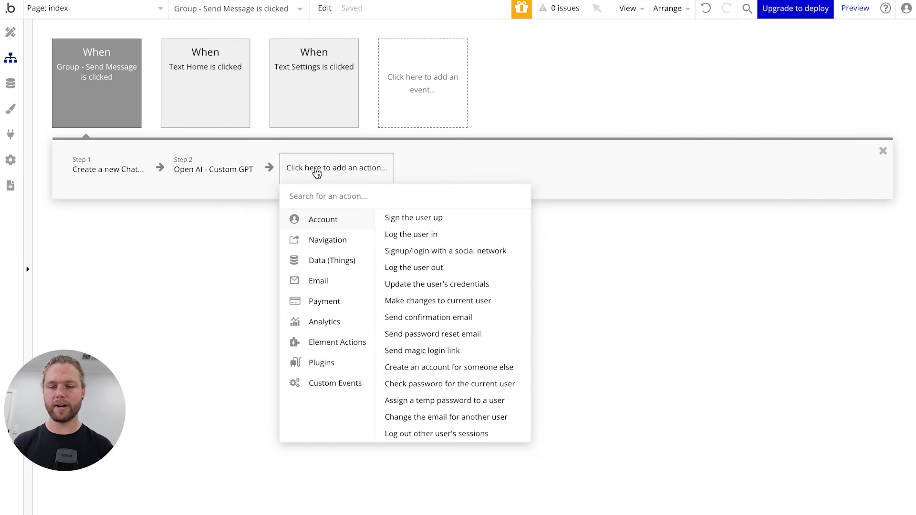
type("create")
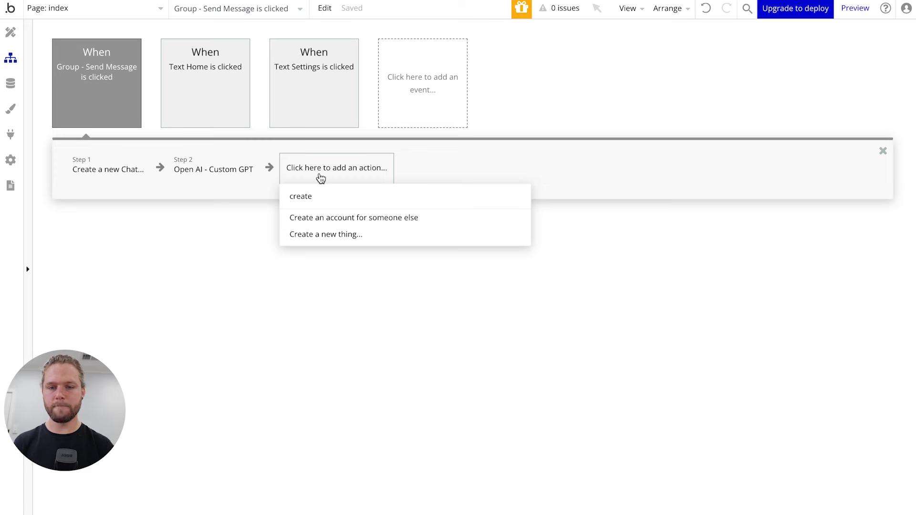
left_click(317, 234)
left_click(758, 115)
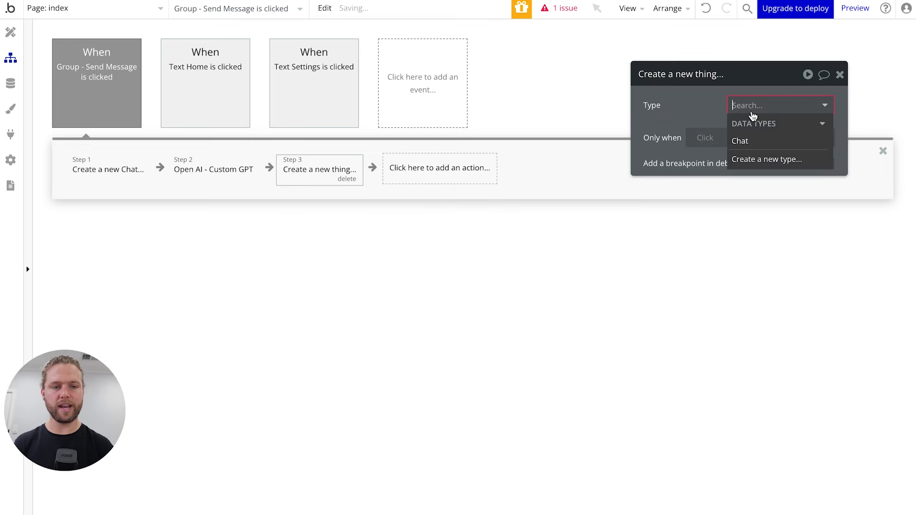
left_click(742, 139)
- Set the new Chat's Sender field to "Assistant" in the step 3 action
left_click(699, 138)
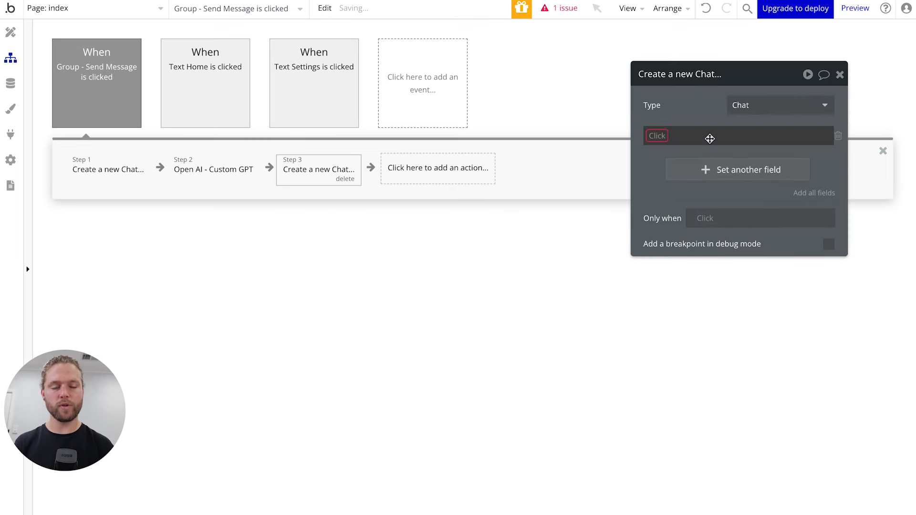
left_click(649, 138)
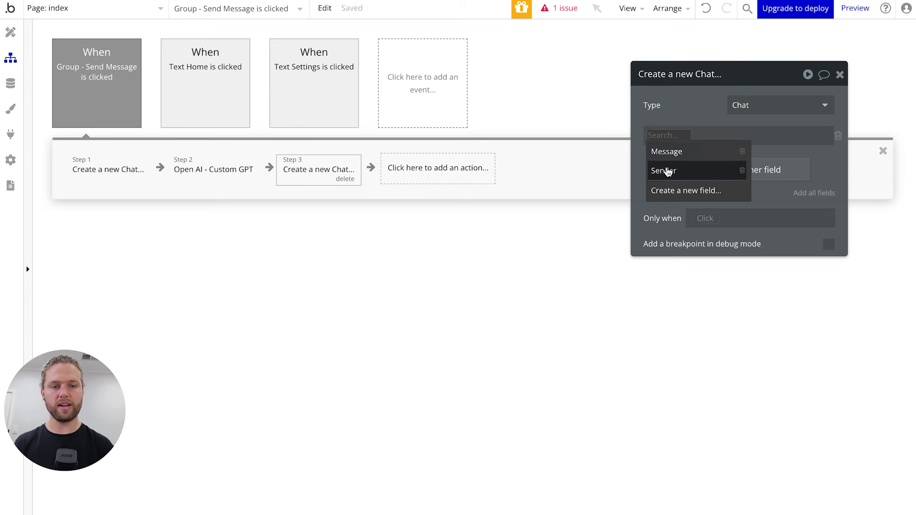
left_click(663, 171)
left_click(687, 136)
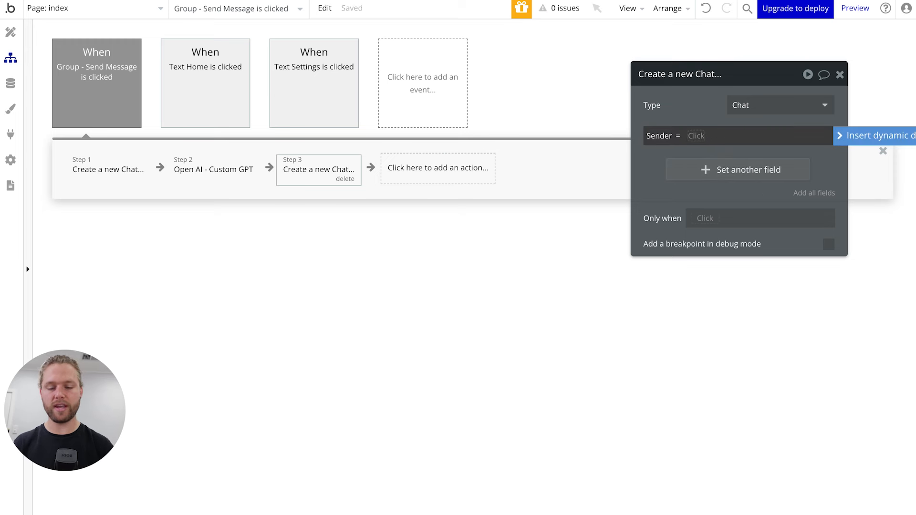
type("Assistant")
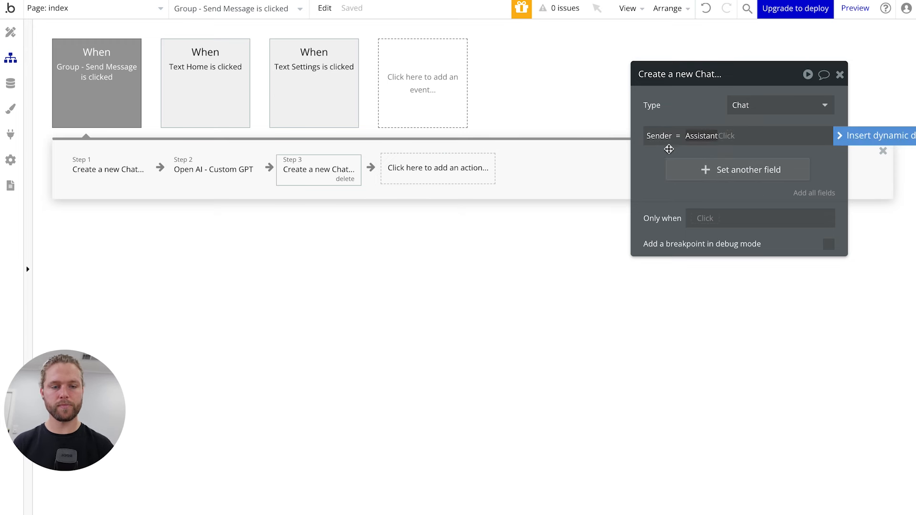
- Add the Message field to step 3, set to Result of step 2 (Open AI - Custom GPT)'s choices:first item's message content
left_click(691, 167)
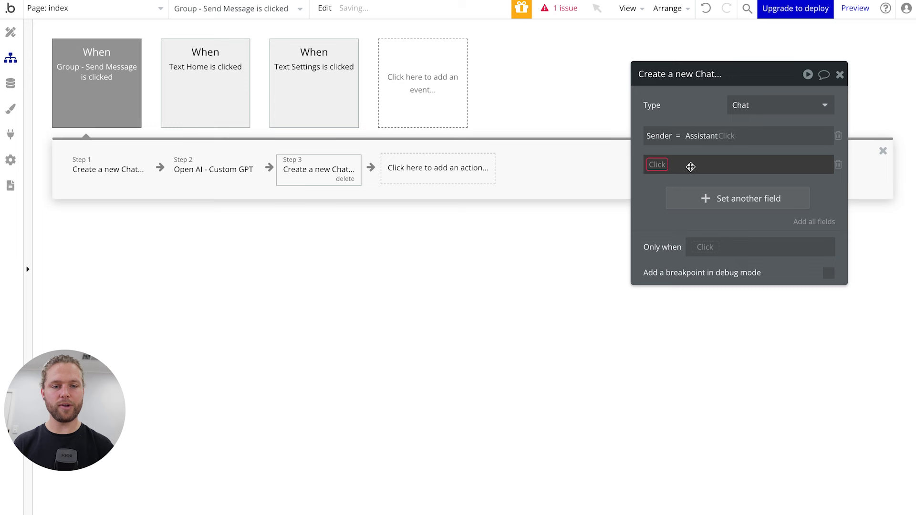
left_click(655, 166)
left_click(661, 177)
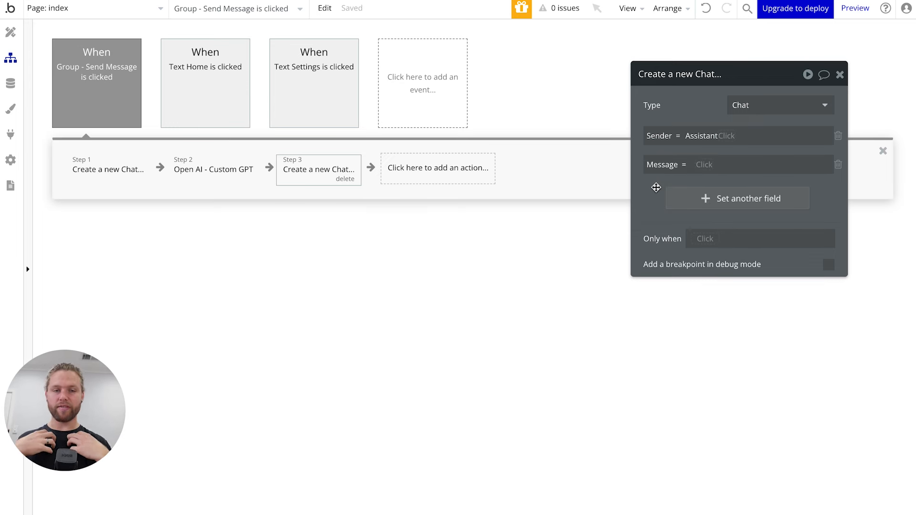
left_click(690, 165)
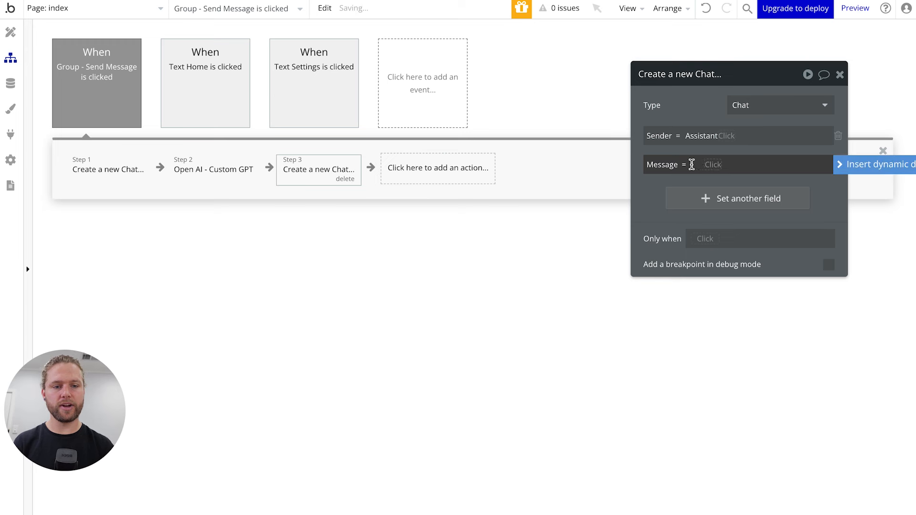
left_click(838, 166)
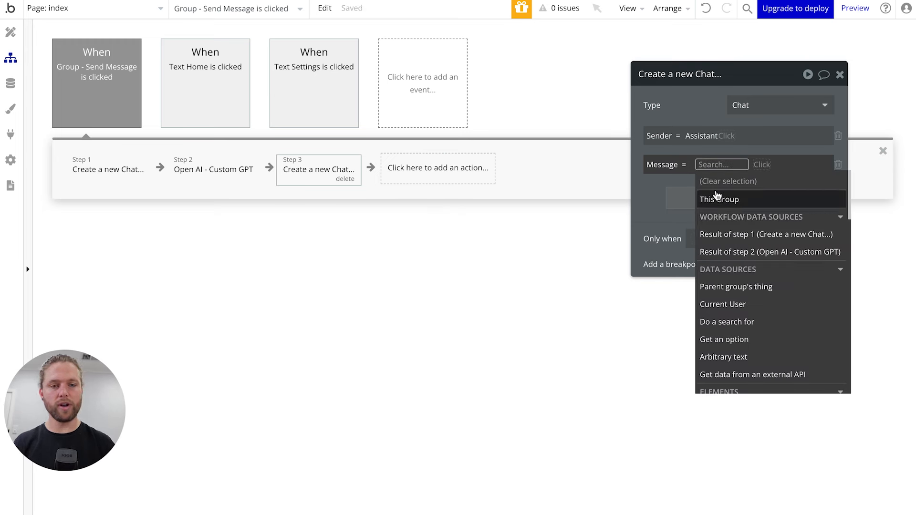
left_click(760, 252)
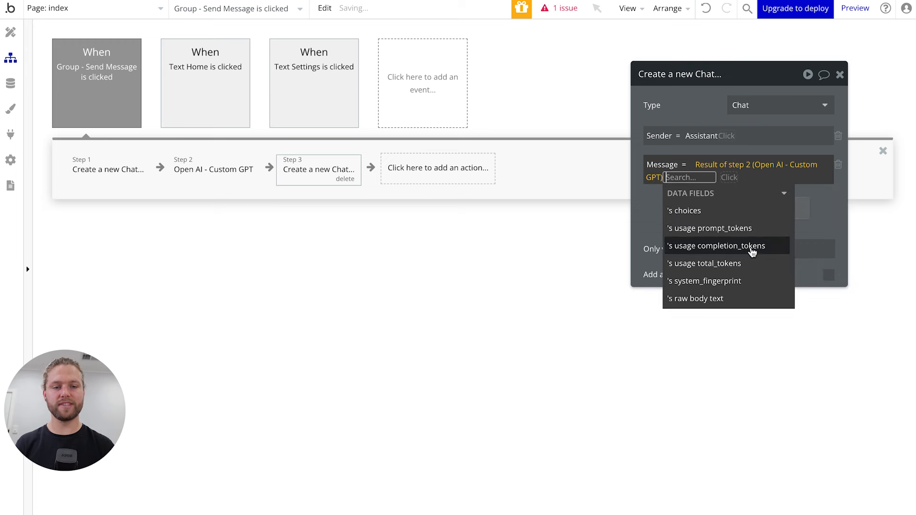
left_click(715, 212)
left_click(721, 262)
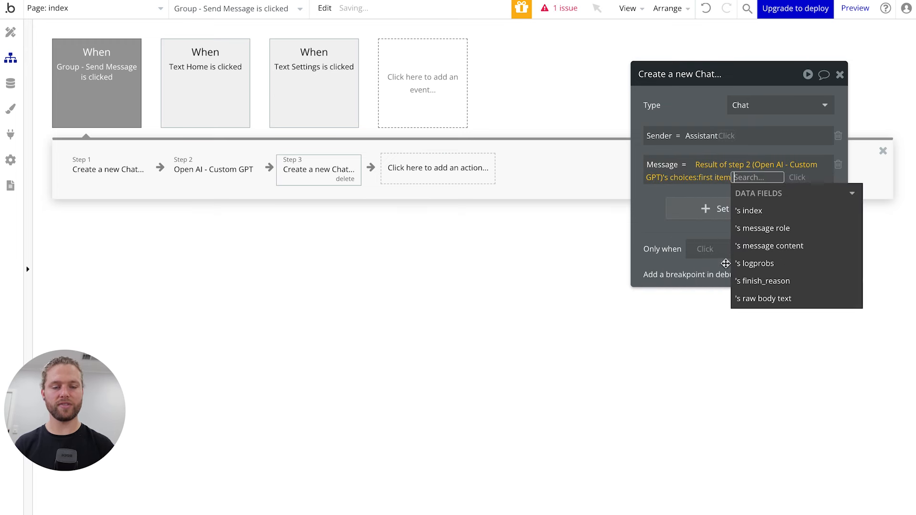
left_click(758, 246)
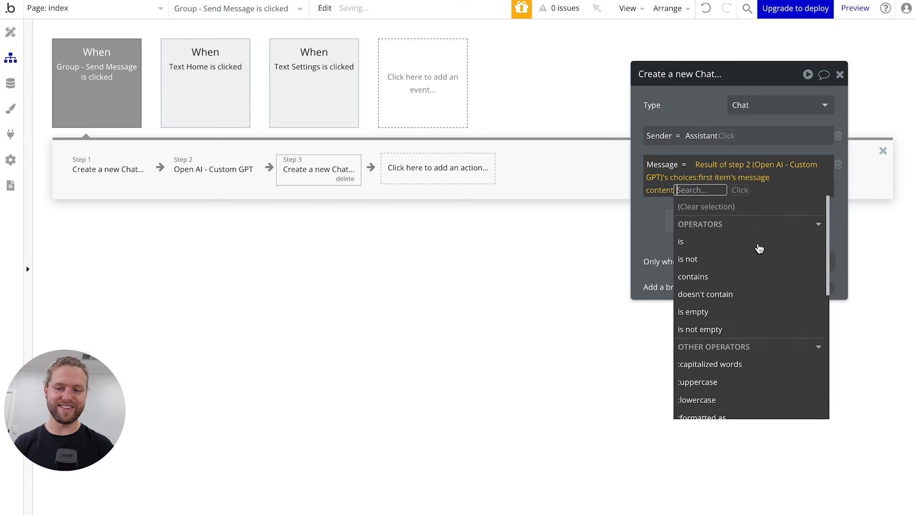
left_click(649, 220)
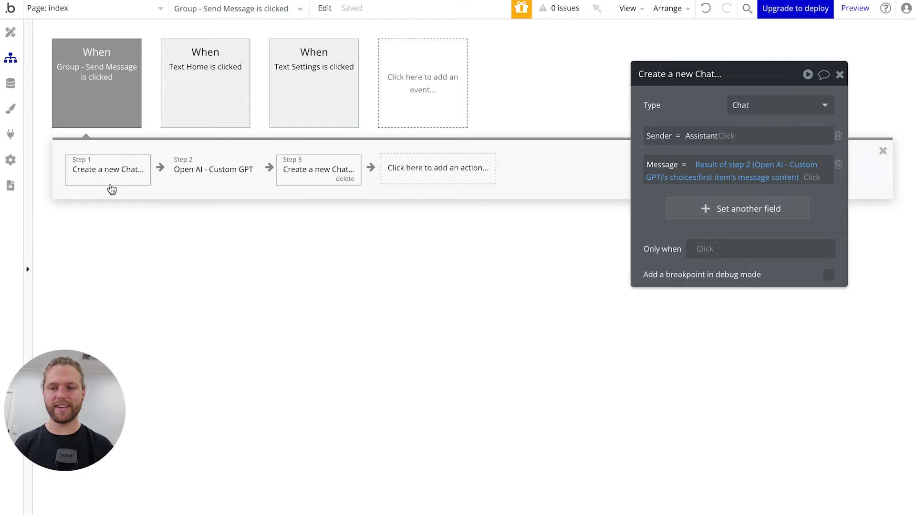
- Open the API Connector plugin settings and expand the Open AI API's Custom GPT call to show its JSON body
left_click(10, 135)
left_click(871, 266)
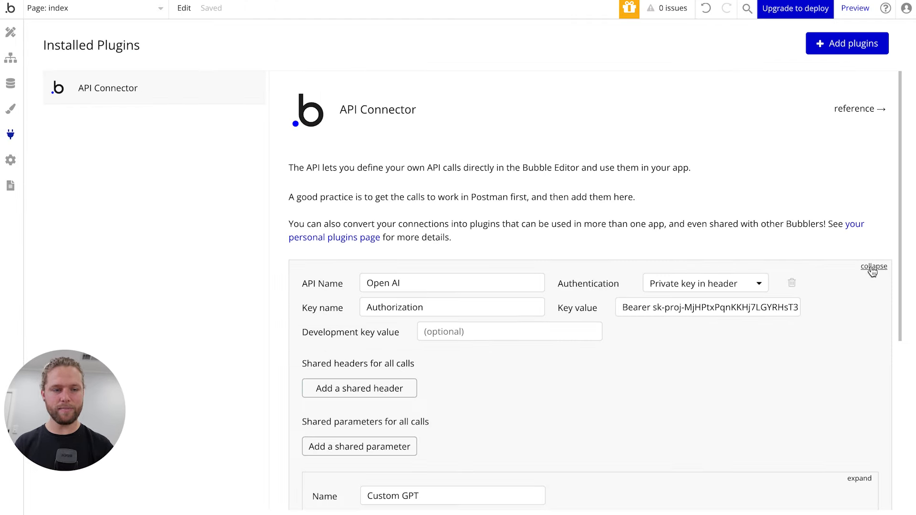
scroll(496, 233, "down", 6)
left_click(864, 204)
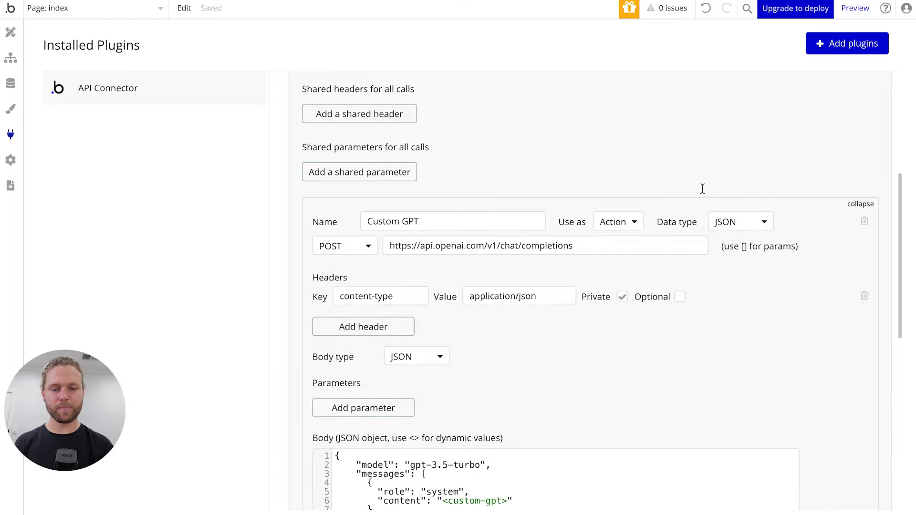
scroll(677, 200, "down", 5)
- Examine the user message object and its hard-coded content in the Custom GPT call's JSON body
left_click_drag(439, 281, 366, 241)
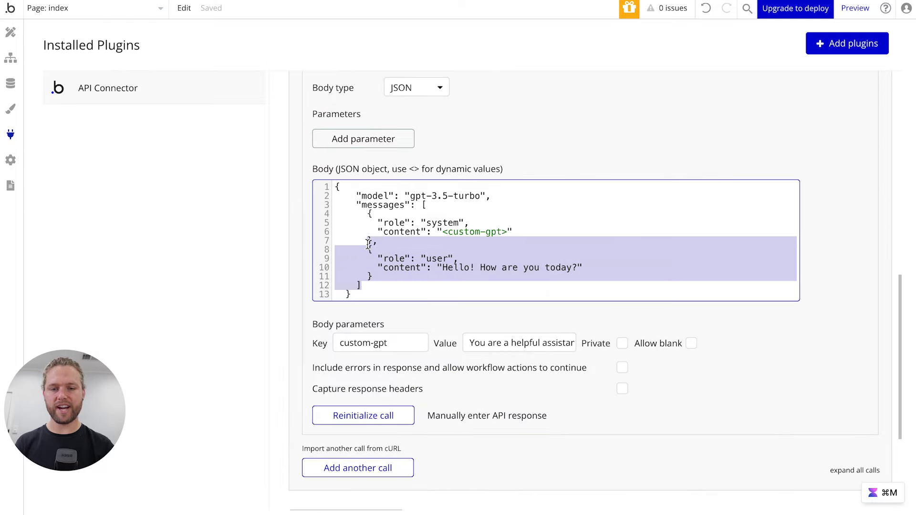
left_click(447, 288)
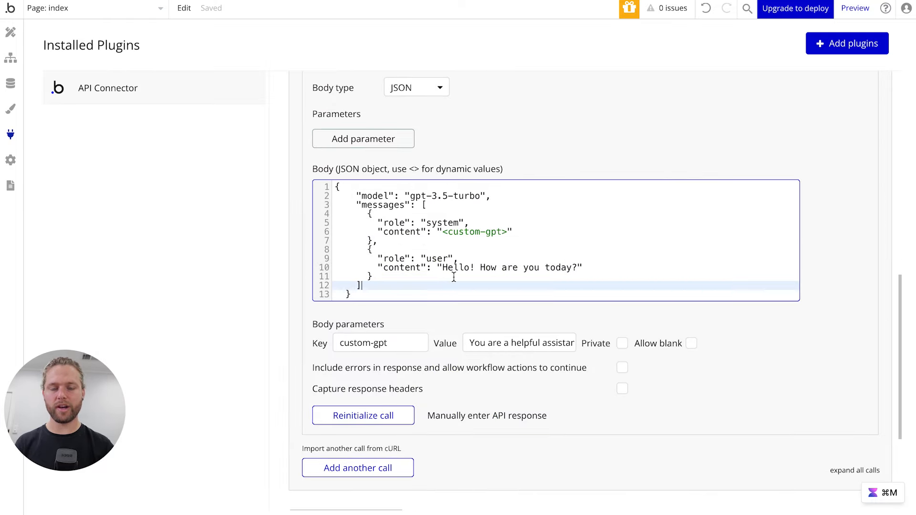
left_click(406, 294)
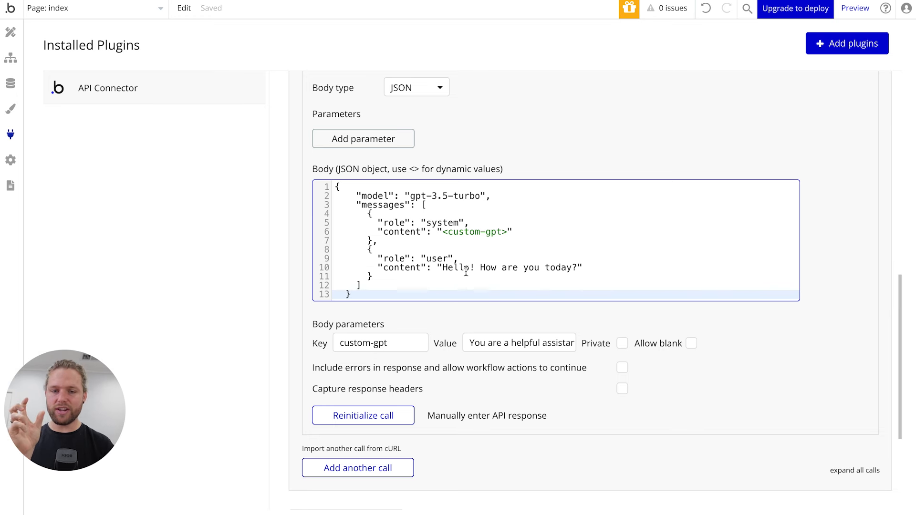
left_click_drag(577, 268, 437, 268)
left_click(443, 294)
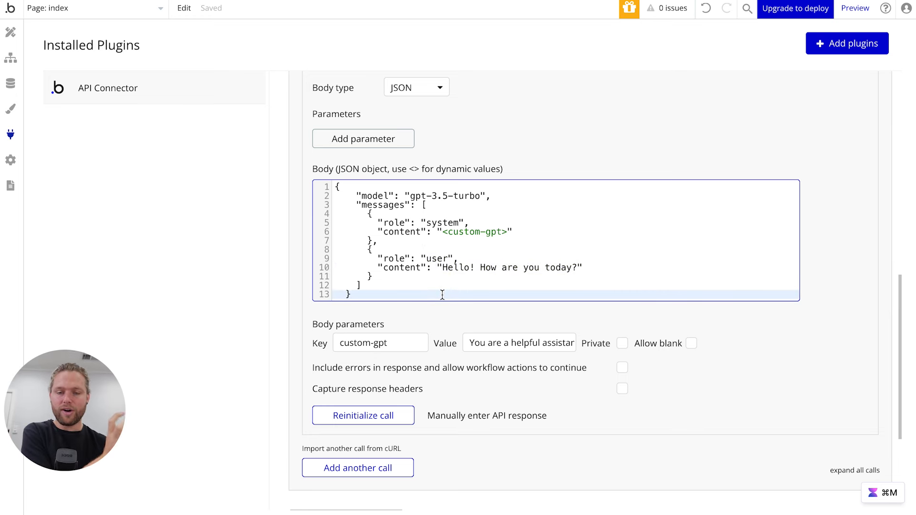
- Switch to the OpenAI documentation and open the Chat Completions section of the Text generation guide
left_click(208, 218)
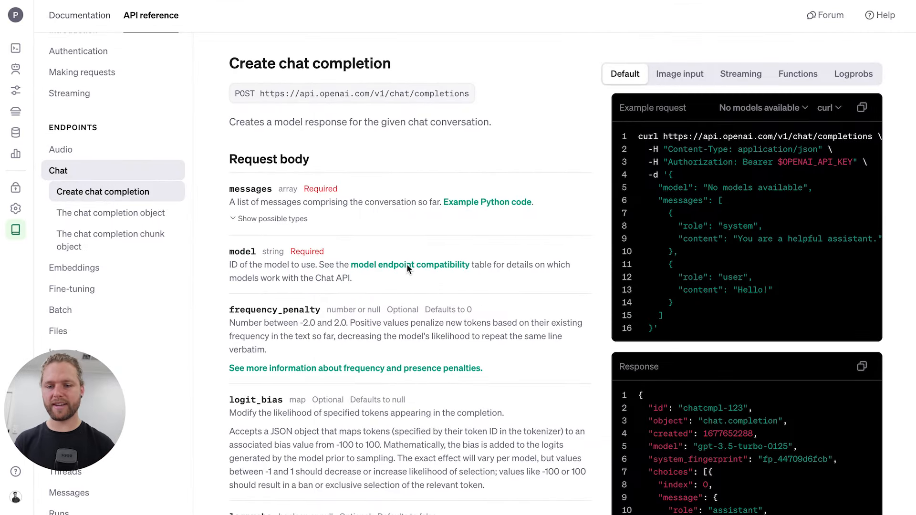
scroll(384, 187, "up", 5)
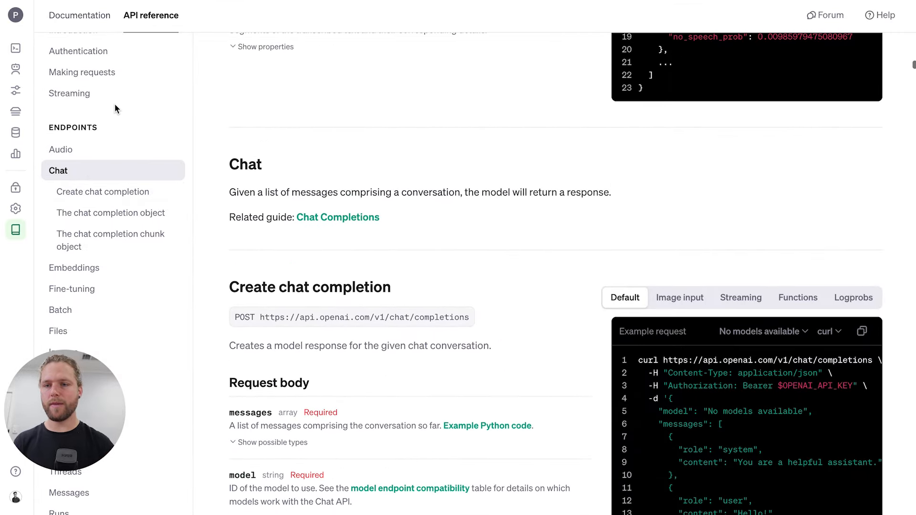
left_click(83, 17)
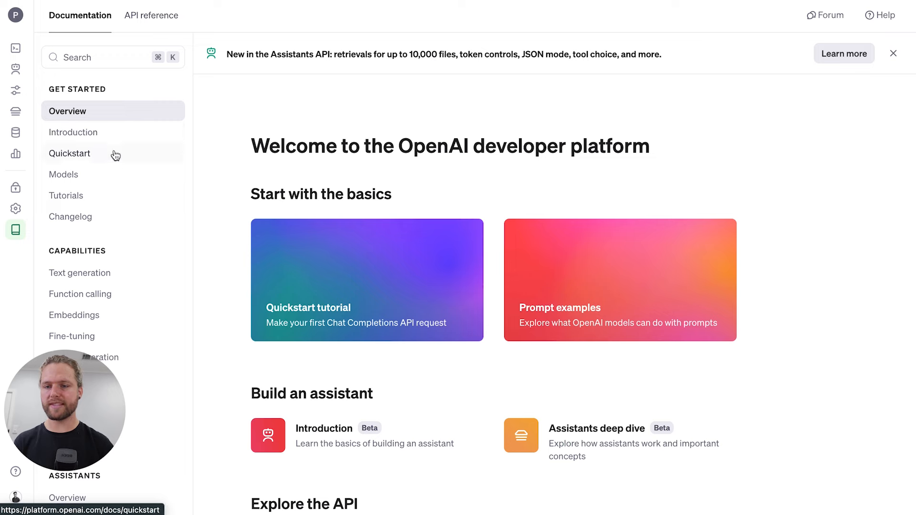
left_click(98, 207)
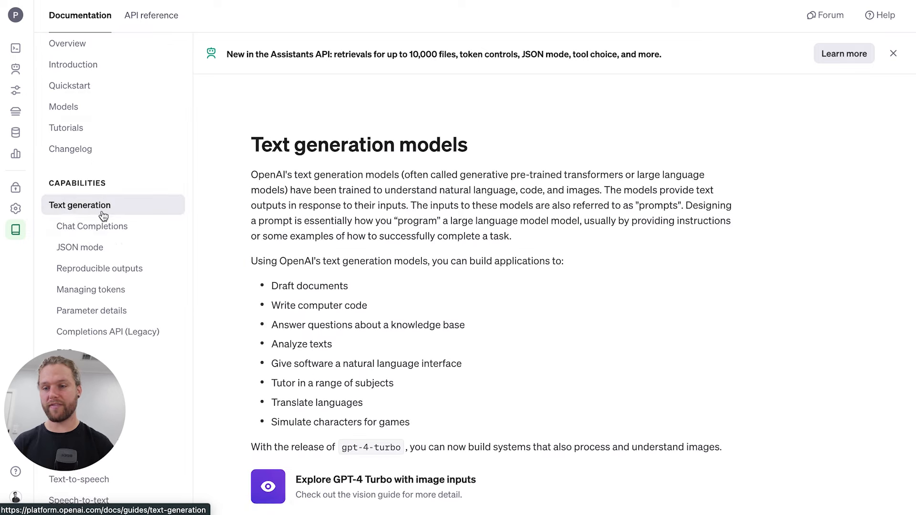
left_click(116, 231)
scroll(535, 253, "down", 1)
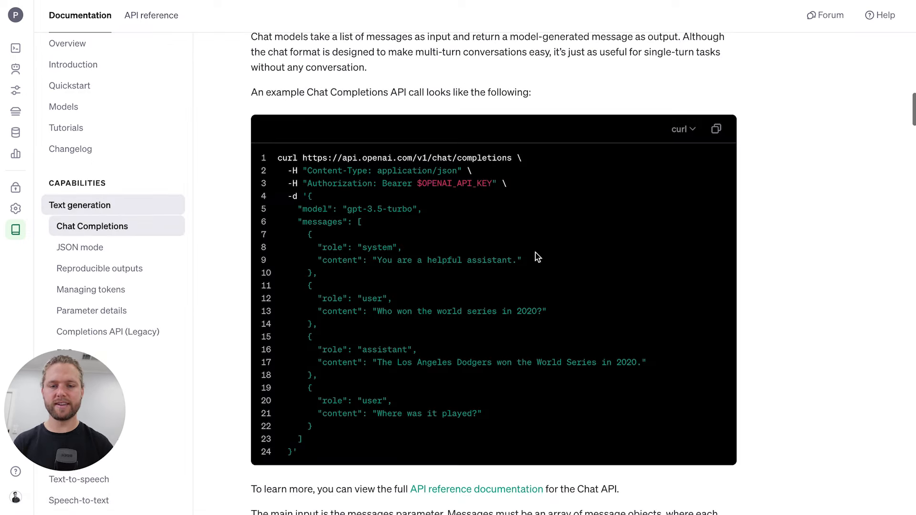
scroll(535, 253, "up", 1)
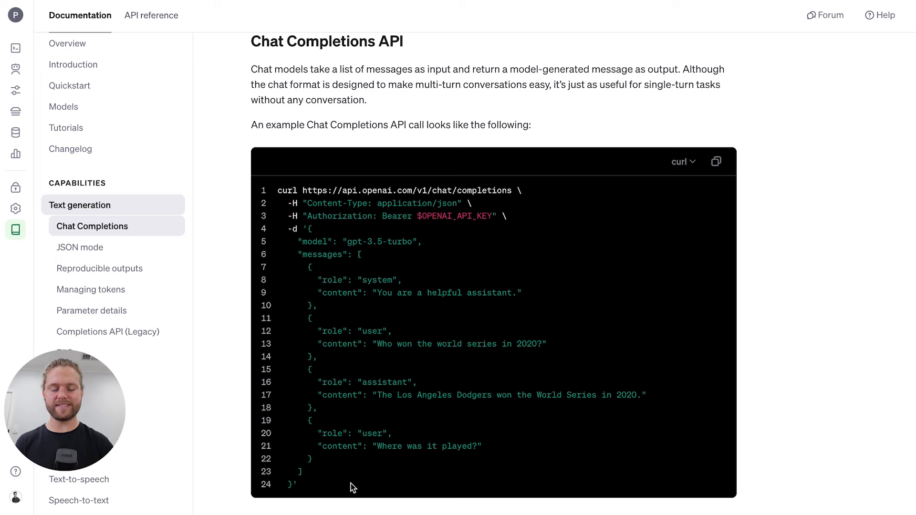
- Examine the system, user and assistant messages in the example Chat Completions API call, including the final user question
scroll(448, 373, "down", 3)
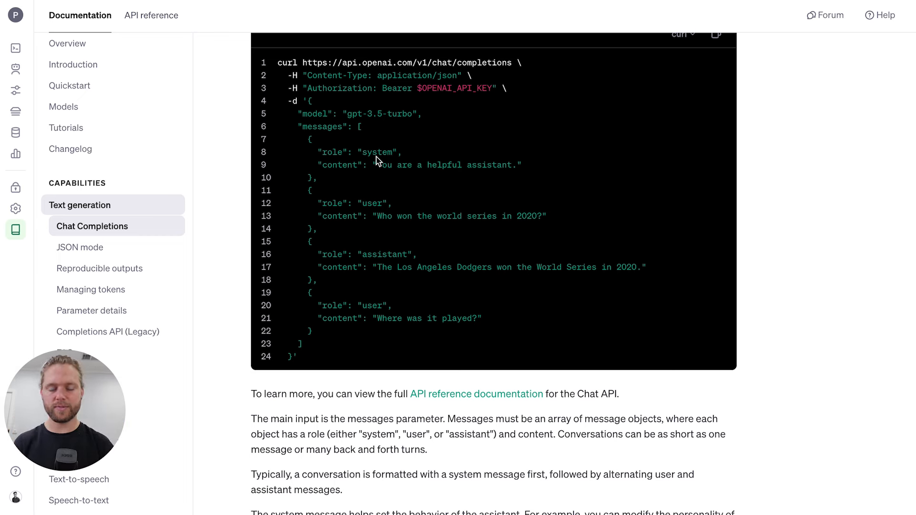
left_click_drag(319, 177, 288, 143)
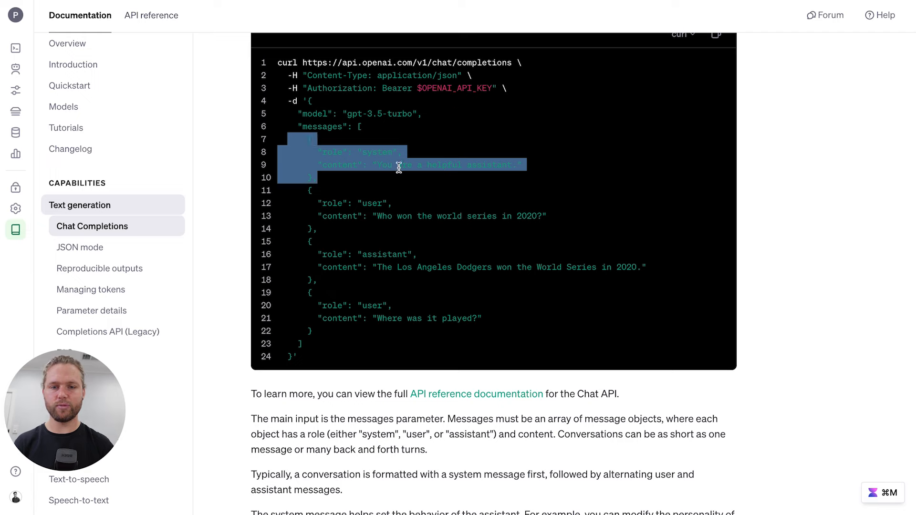
left_click(414, 166)
scroll(414, 165, "down", 2)
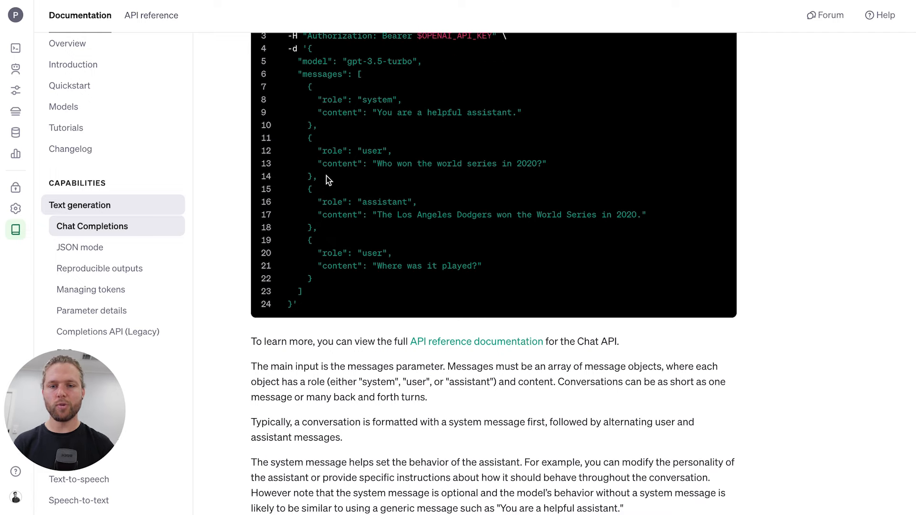
left_click_drag(326, 176, 307, 140)
left_click(427, 180)
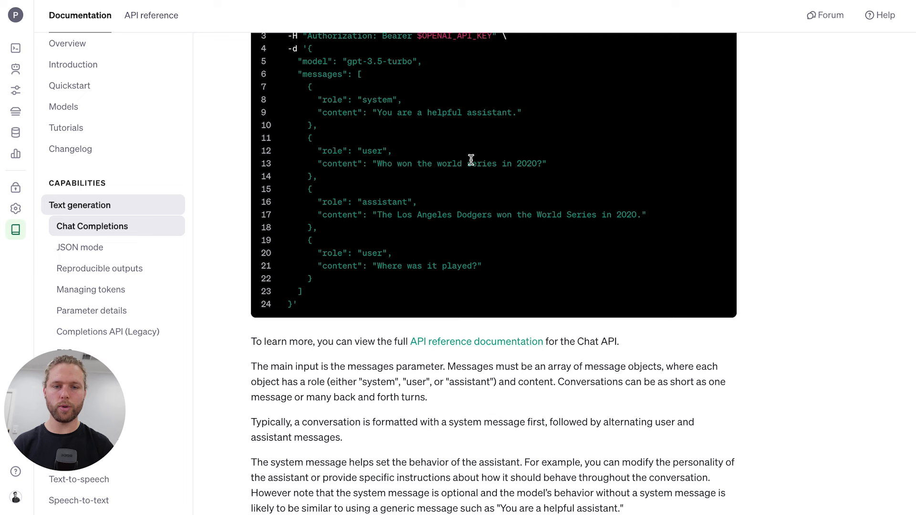
left_click_drag(334, 233, 286, 191)
left_click(352, 201)
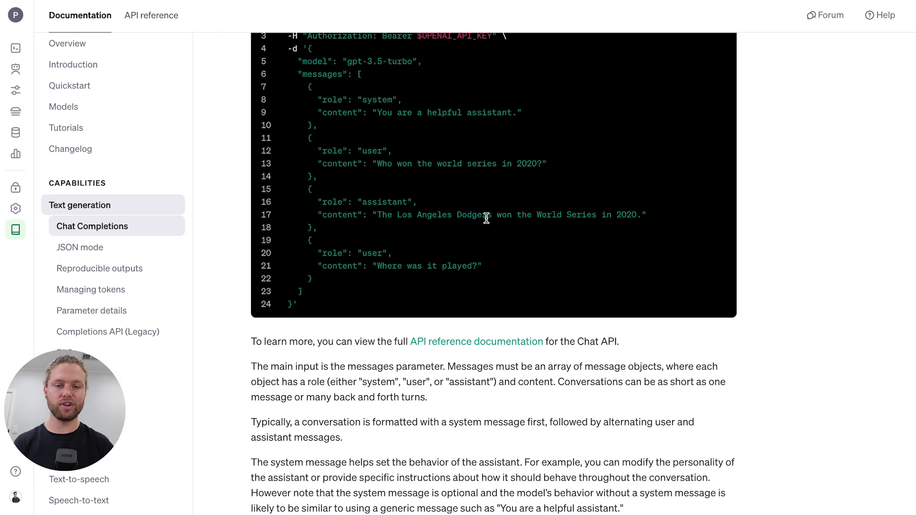
left_click_drag(324, 280, 303, 265)
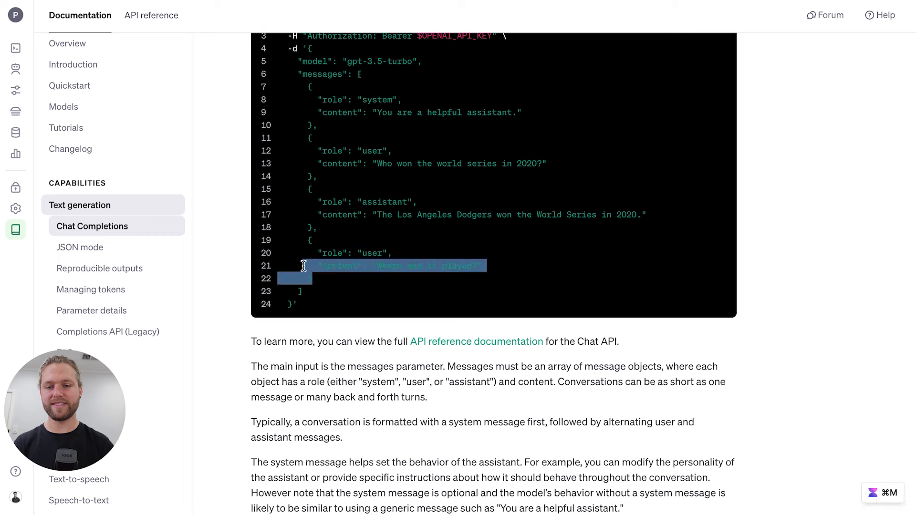
left_click(345, 245)
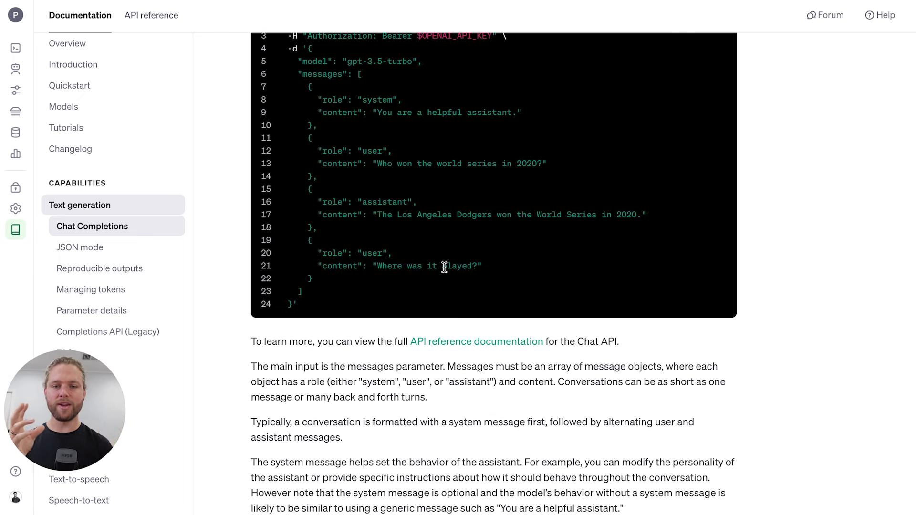
left_click_drag(477, 265, 377, 266)
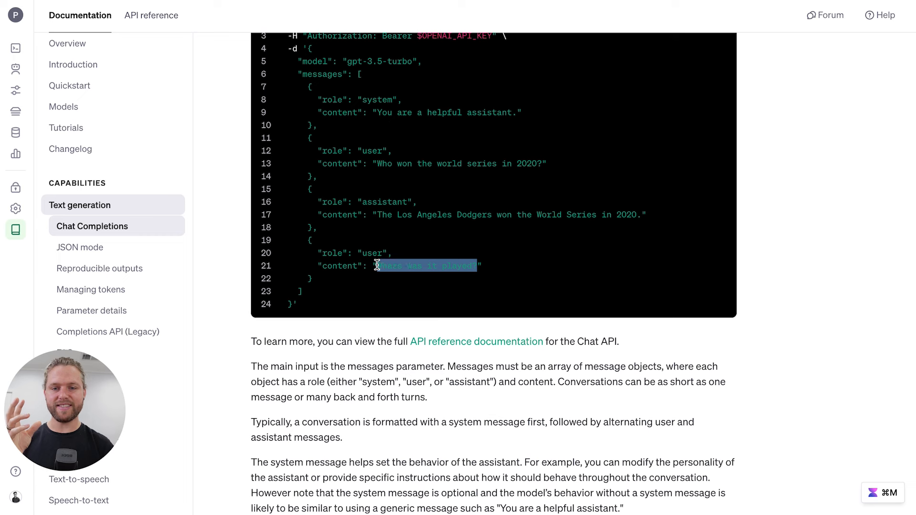
- Compare the user message object in Bubble's Custom GPT call body with the messages array in the OpenAI documentation example
left_click(381, 273)
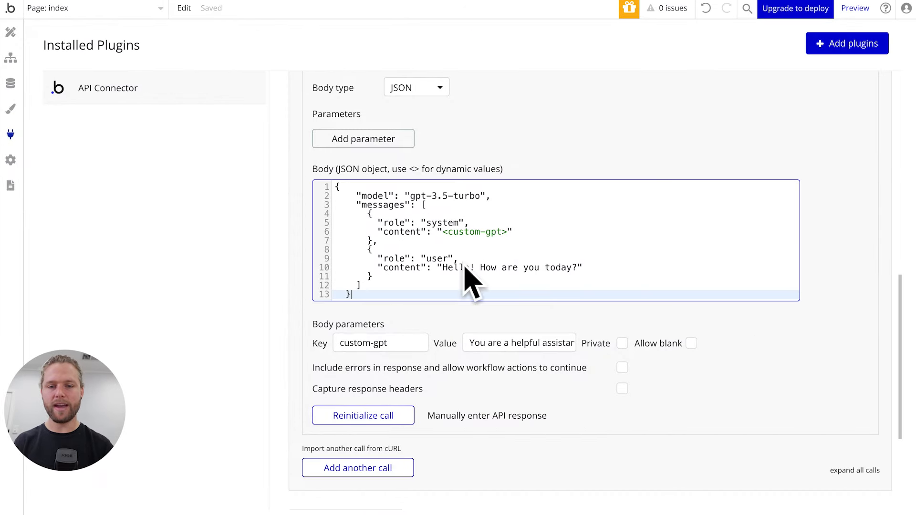
left_click(491, 267)
left_click_drag(576, 267, 334, 249)
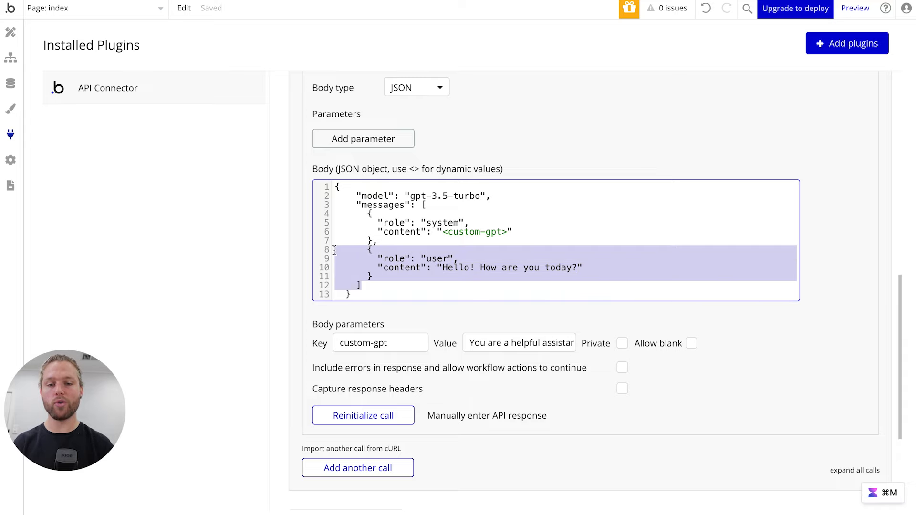
left_click(400, 264)
key("ctrl+Left")
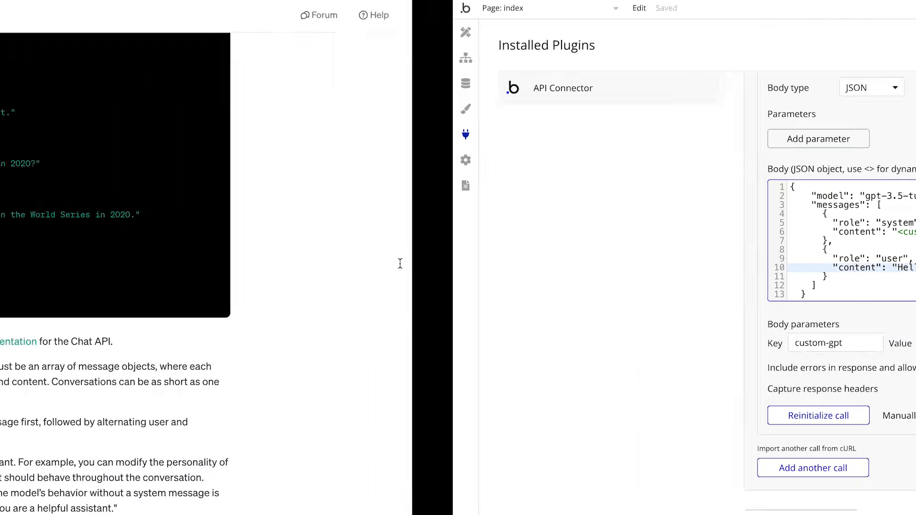
scroll(397, 271, "up", 1)
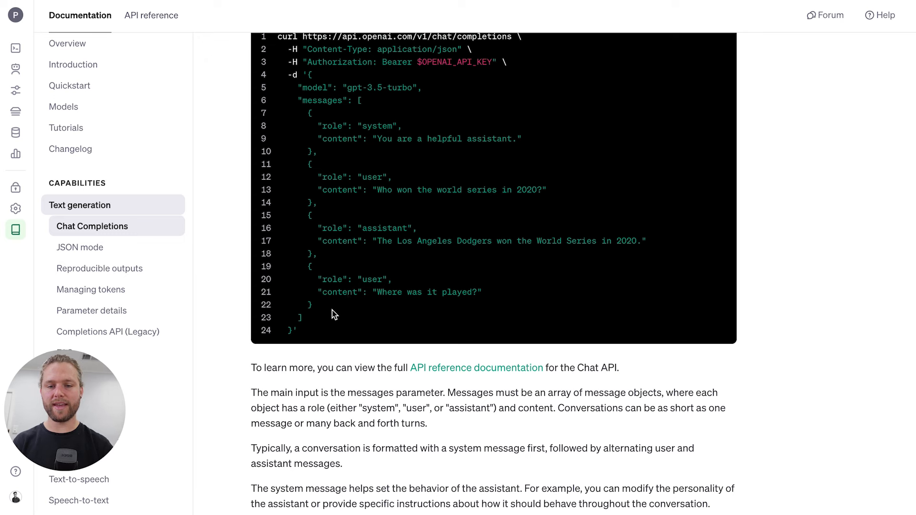
left_click_drag(300, 317, 373, 114)
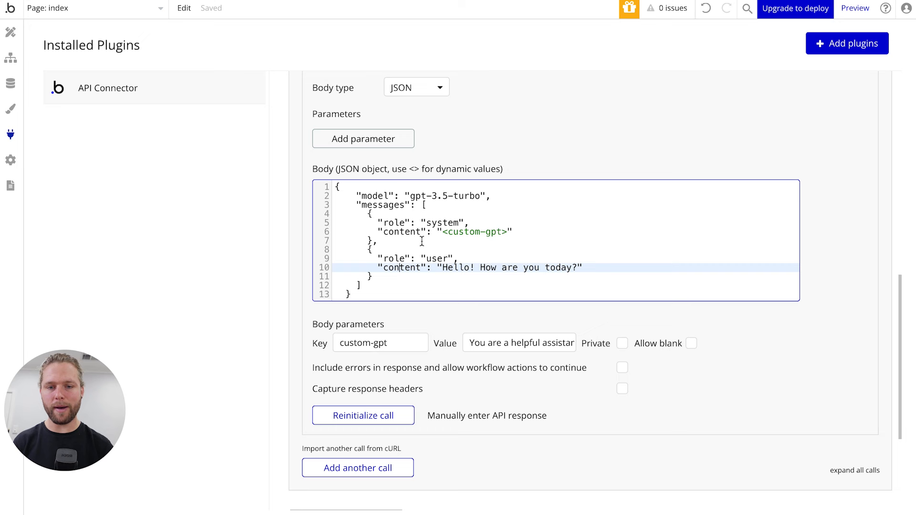
- In Bubble, replace the user message object in the Custom GPT call's JSON body with the dynamic value <chat>
left_click(423, 241)
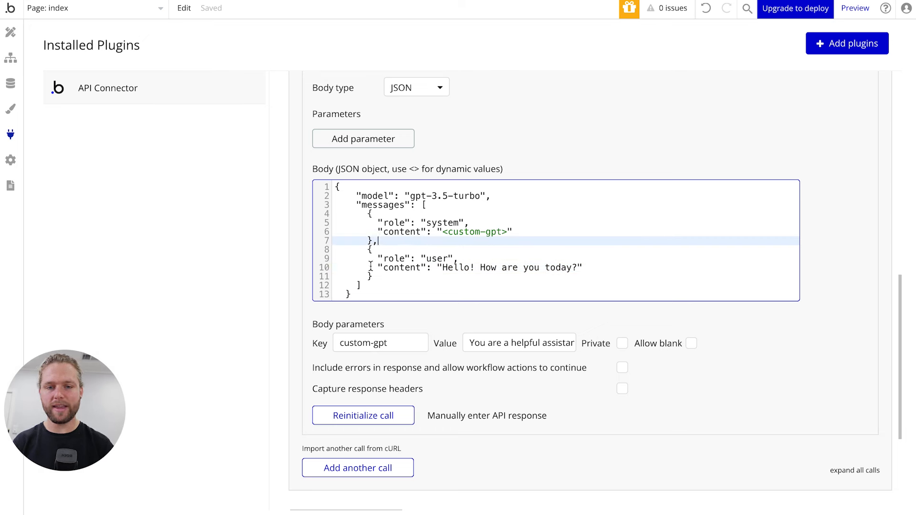
left_click_drag(373, 276, 368, 252)
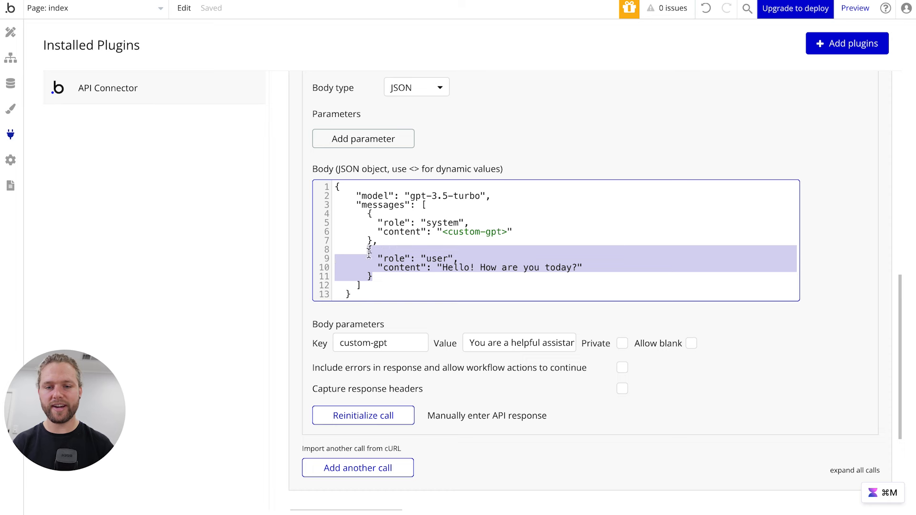
key("BackSpace")
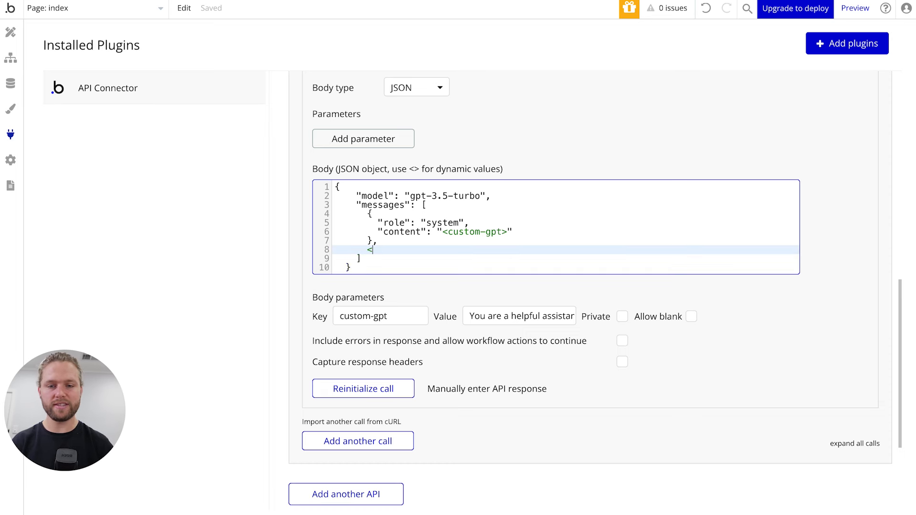
type("<chat>")
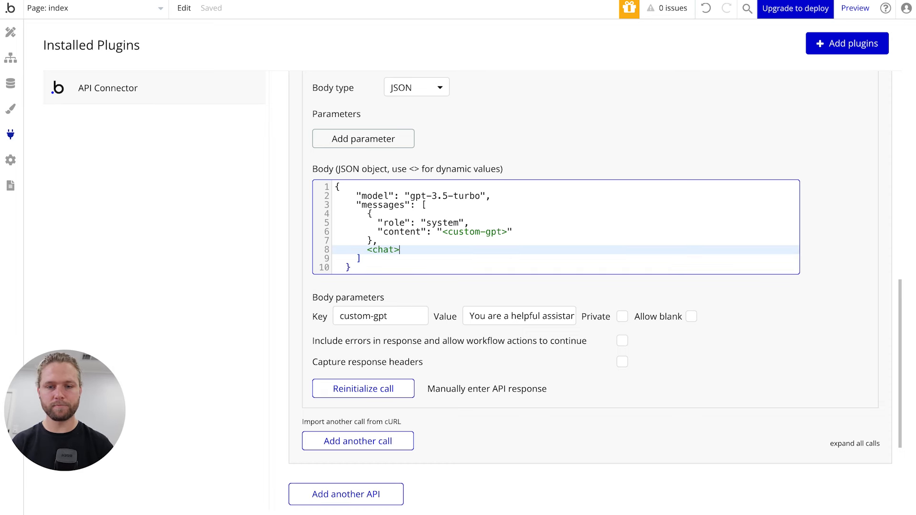
left_click(818, 178)
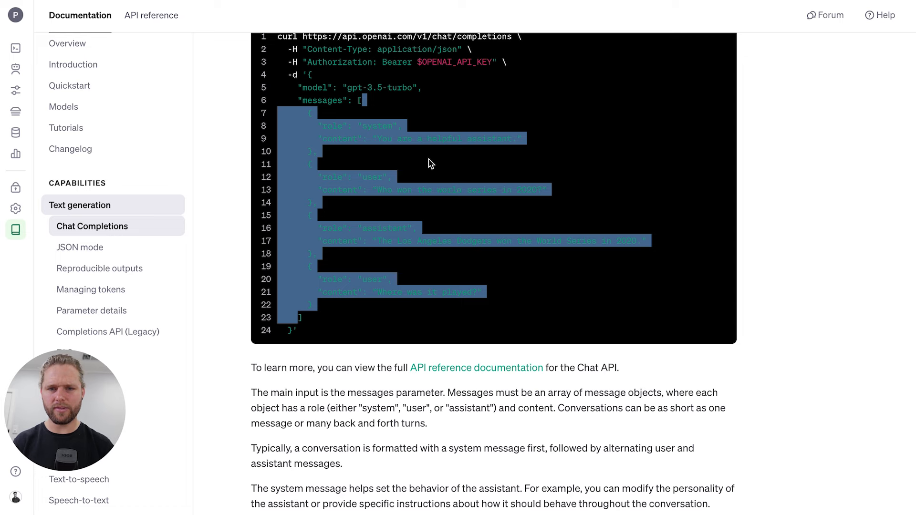
- Copy the first user message object from the OpenAI documentation example into the chat body parameter's value in Bubble
left_click(430, 164)
left_click_drag(311, 202, 307, 166)
key("ctrl+c")
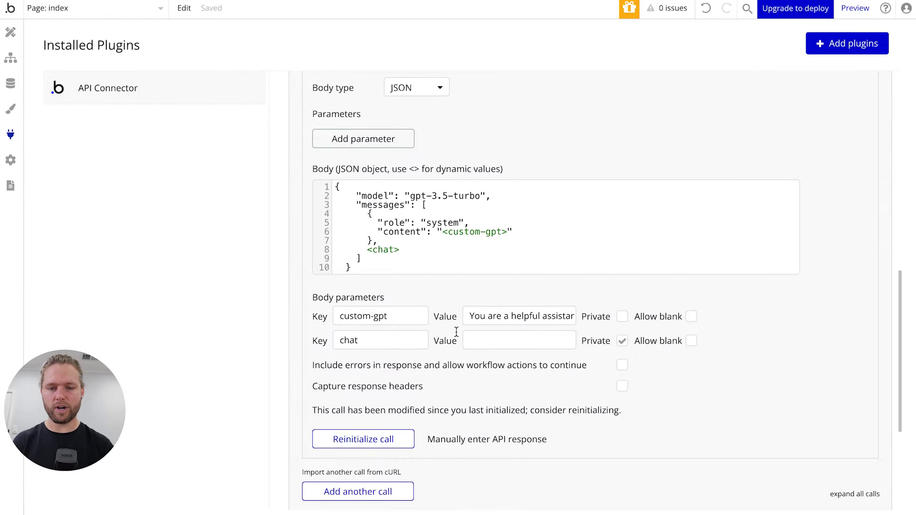
left_click(494, 340)
key("ctrl+v")
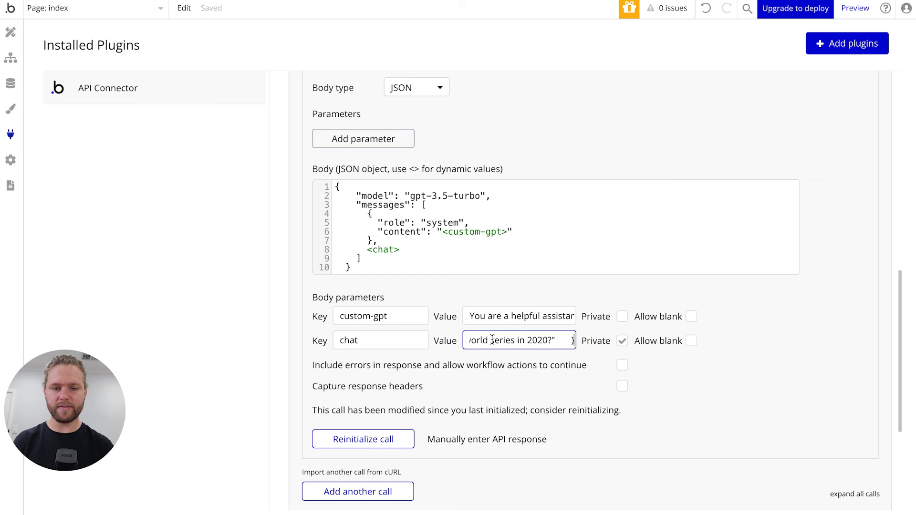
left_click(513, 295)
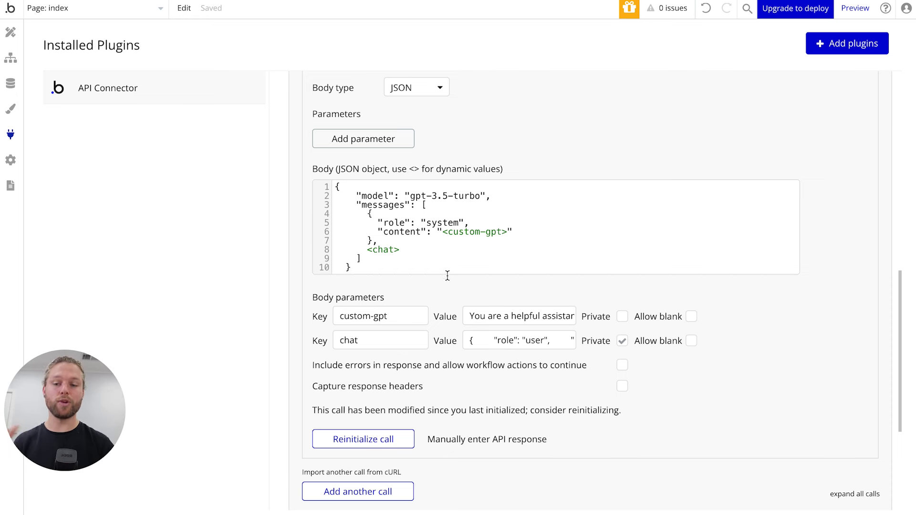
- Reinitialize the Custom GPT call, review its returned raw data, and save the returned values
left_click(371, 439)
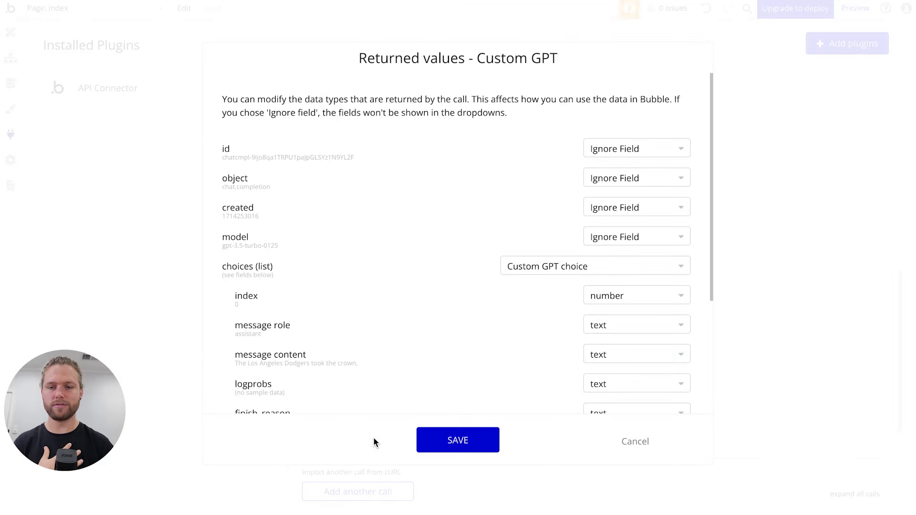
scroll(333, 285, "down", 4)
left_click(265, 387)
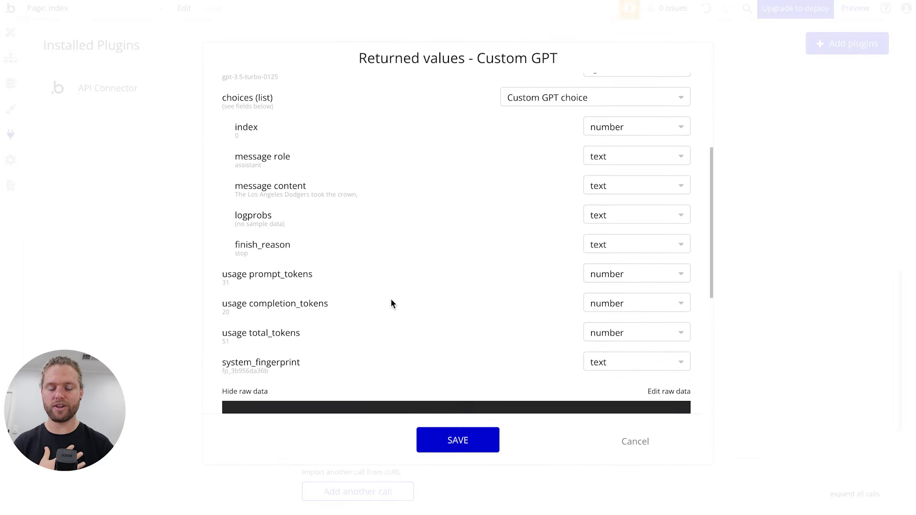
scroll(424, 268, "down", 5)
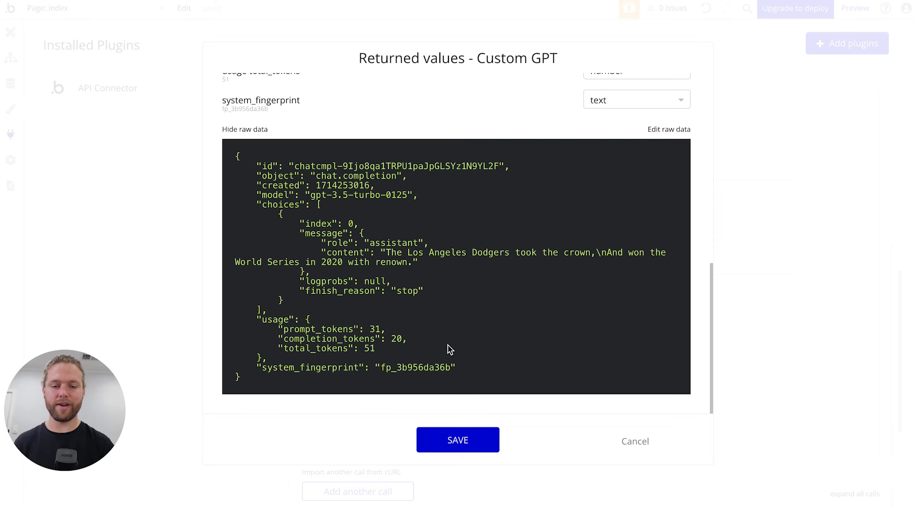
left_click(466, 445)
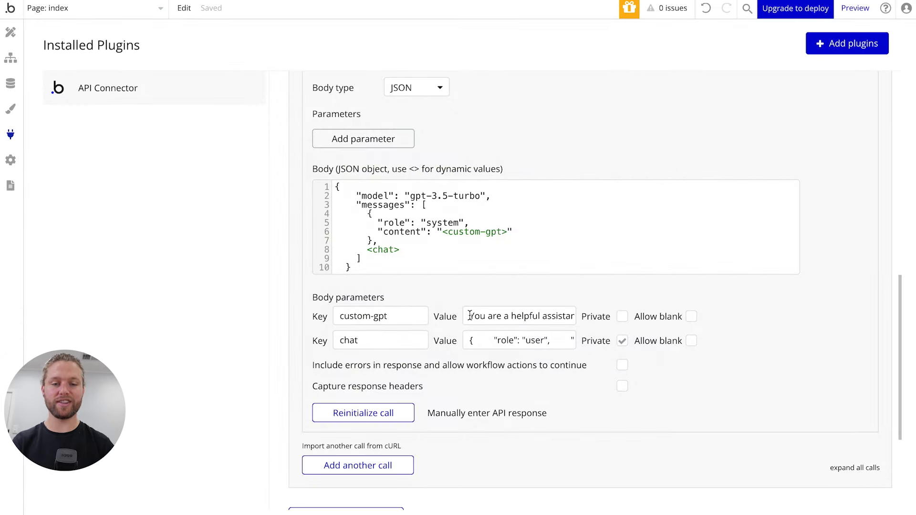
- Clear the values of the chat and custom-gpt body parameters and make the chat parameter non-private
left_click_drag(467, 340, 598, 342)
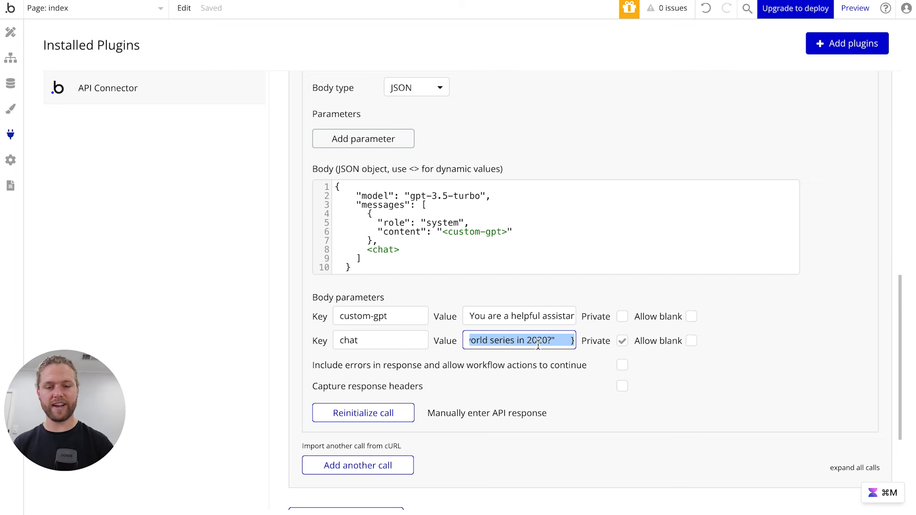
key("BackSpace")
left_click_drag(470, 317, 638, 320)
key("BackSpace")
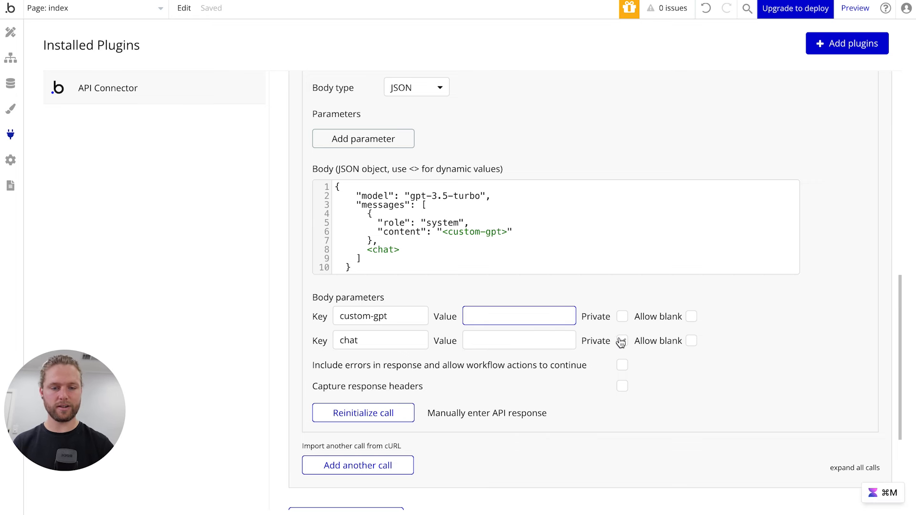
left_click(622, 342)
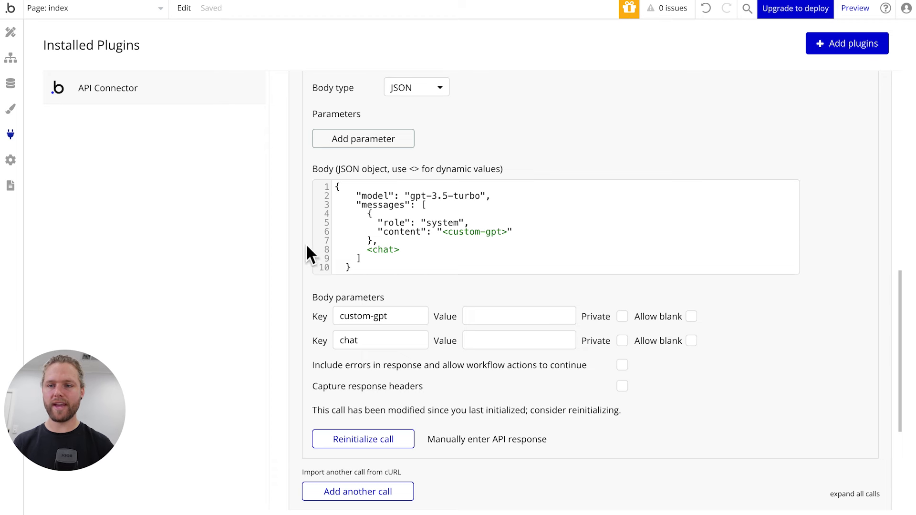
- Check the Chat entries in the app's database and add a text field named JSON to the Chat data type
left_click(10, 84)
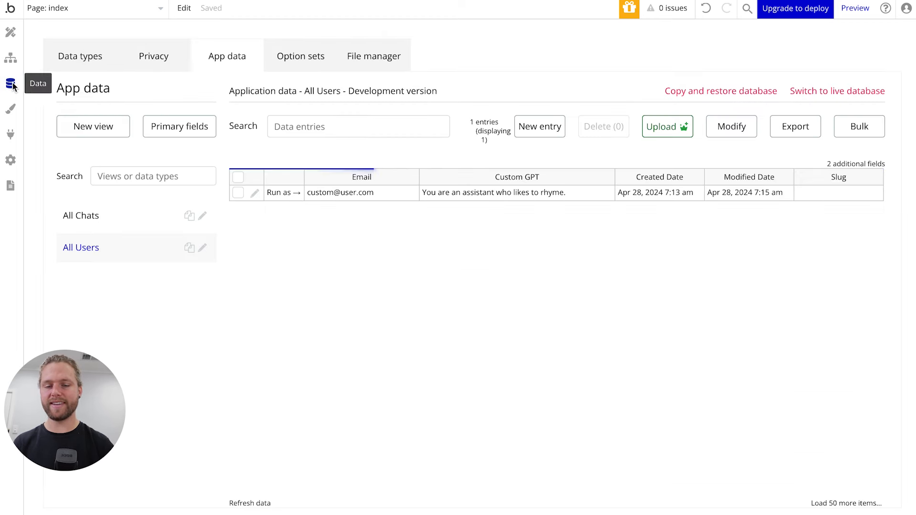
left_click(130, 220)
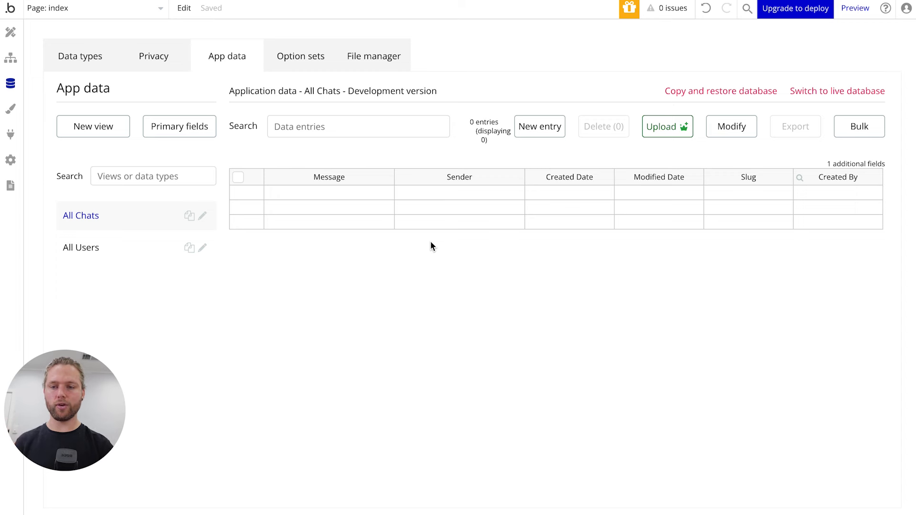
left_click(85, 58)
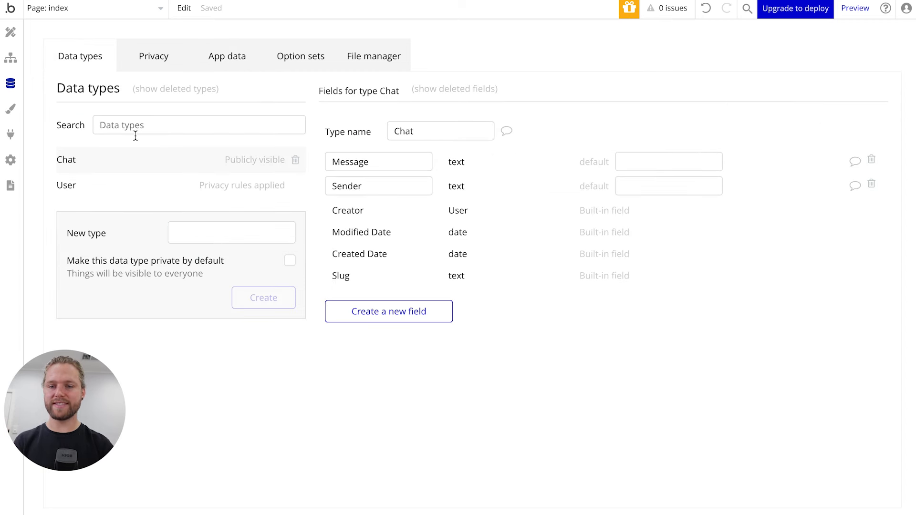
left_click(382, 308)
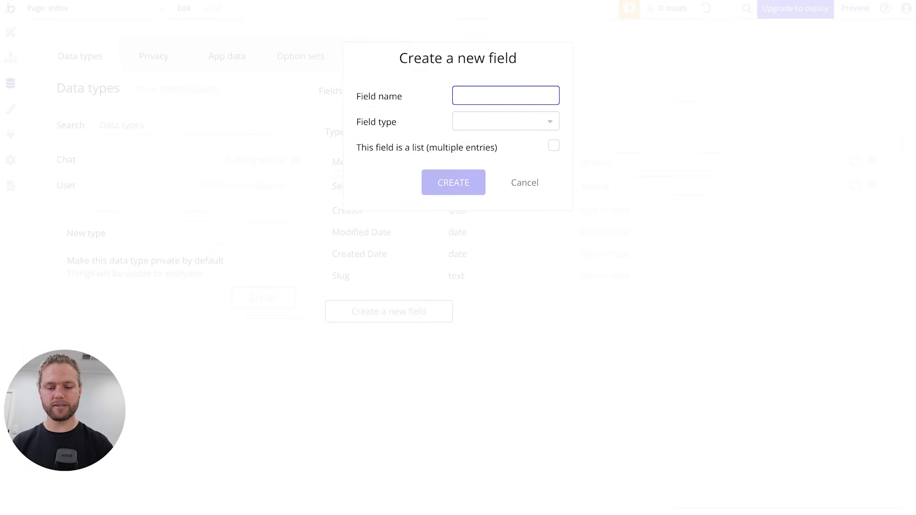
type("JSON")
left_click(498, 122)
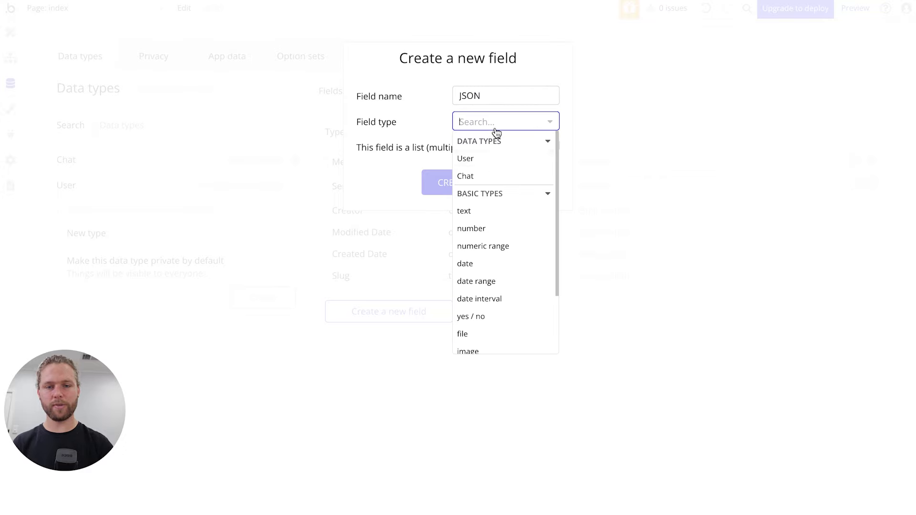
left_click(470, 210)
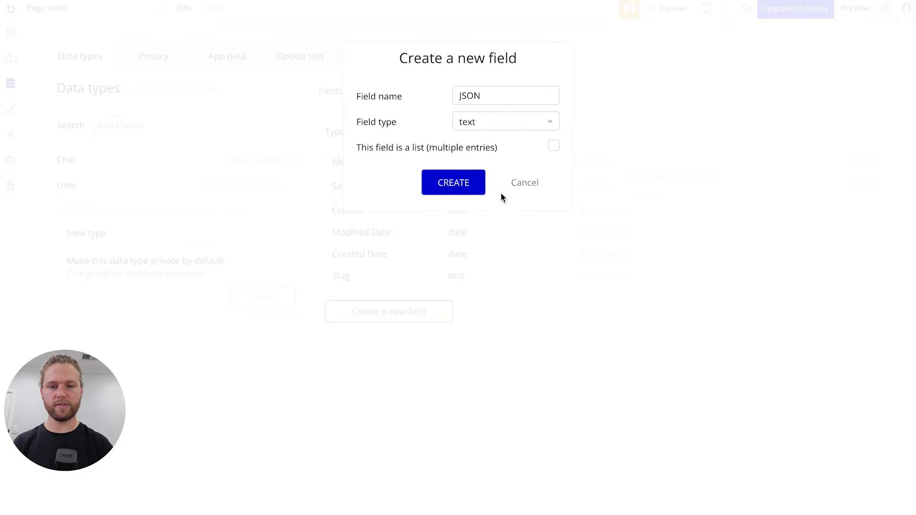
left_click(453, 183)
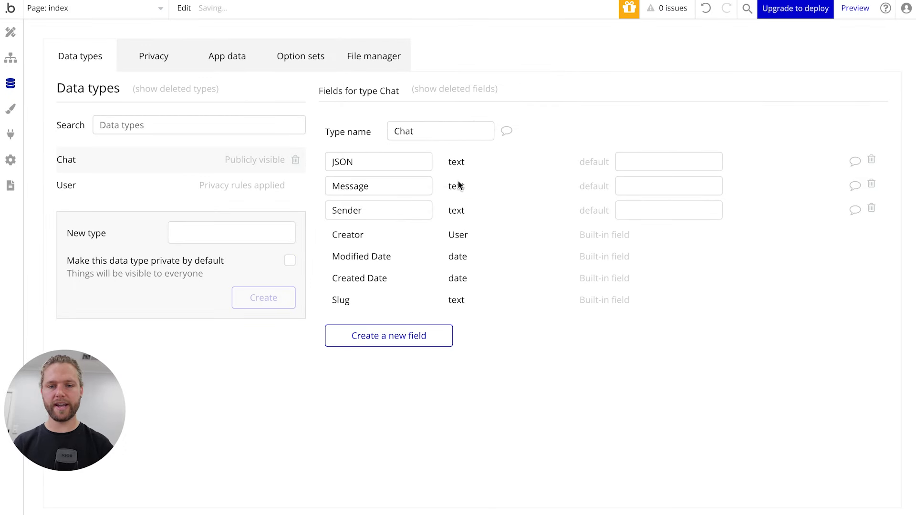
- Add the JSON field to the step 1 Create a new Chat action in the Send Message workflow
left_click(11, 59)
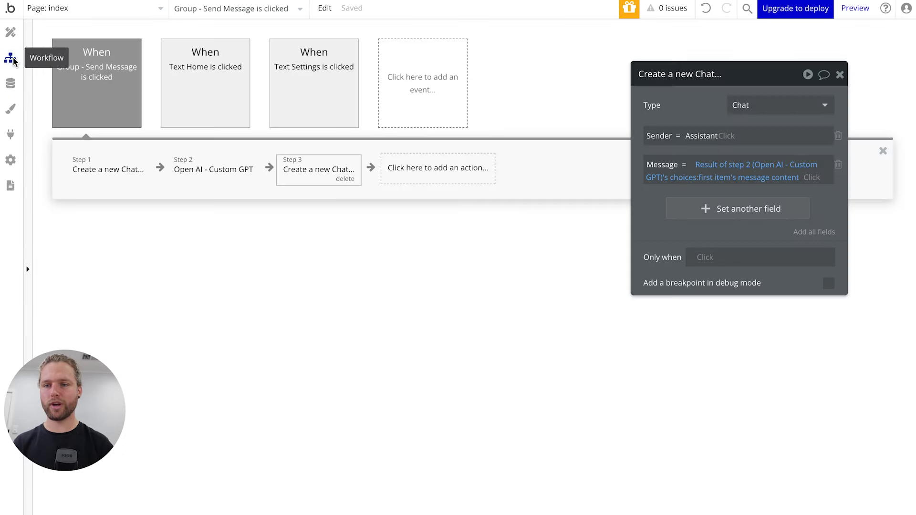
left_click(95, 171)
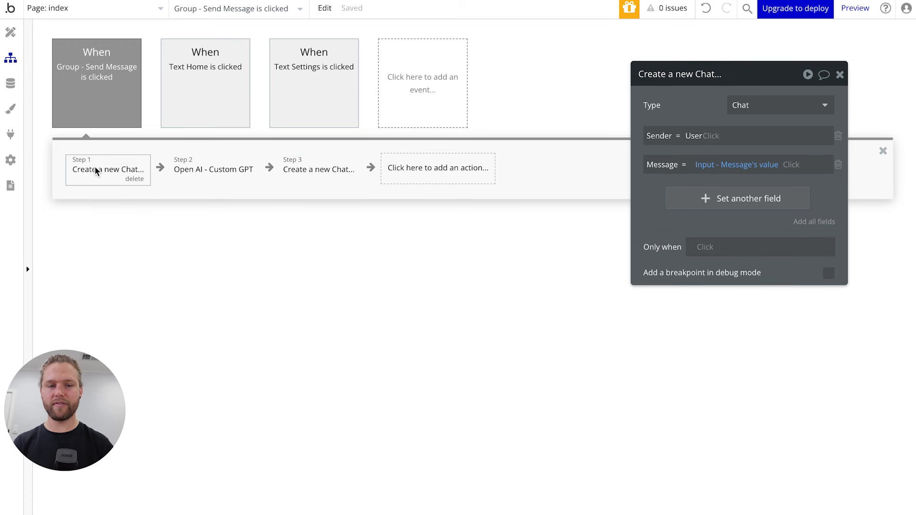
left_click(724, 200)
left_click(660, 195)
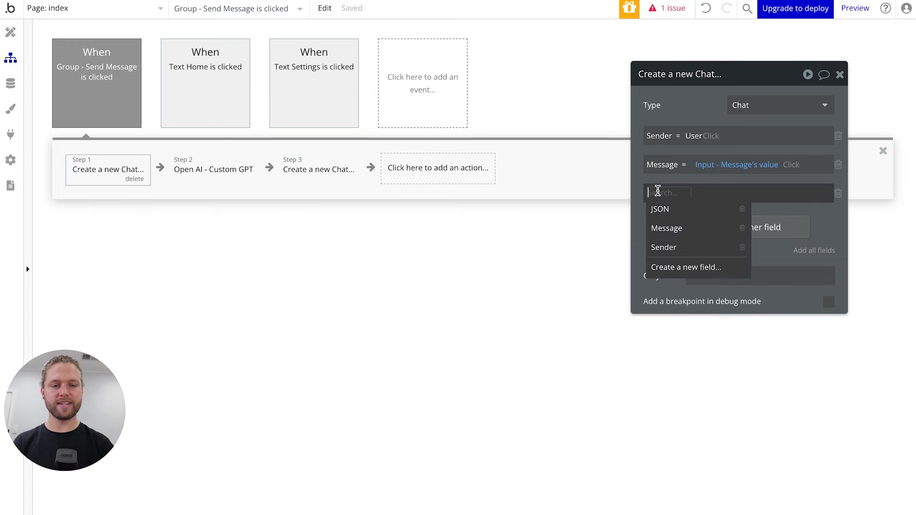
left_click(667, 210)
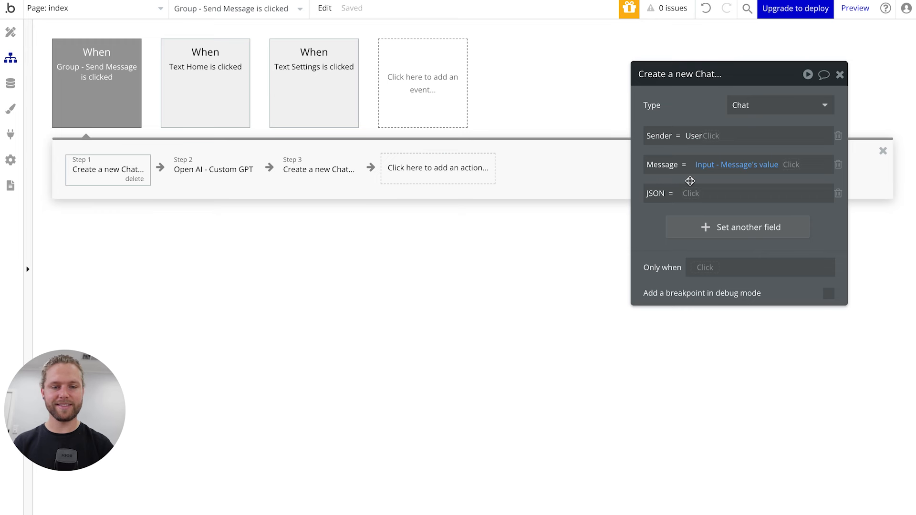
- Fill step 1's JSON field with {"role": "user", "content": "Who won the world series in 2020?"} and remove the extra spaces after the opening brace
left_click(681, 193)
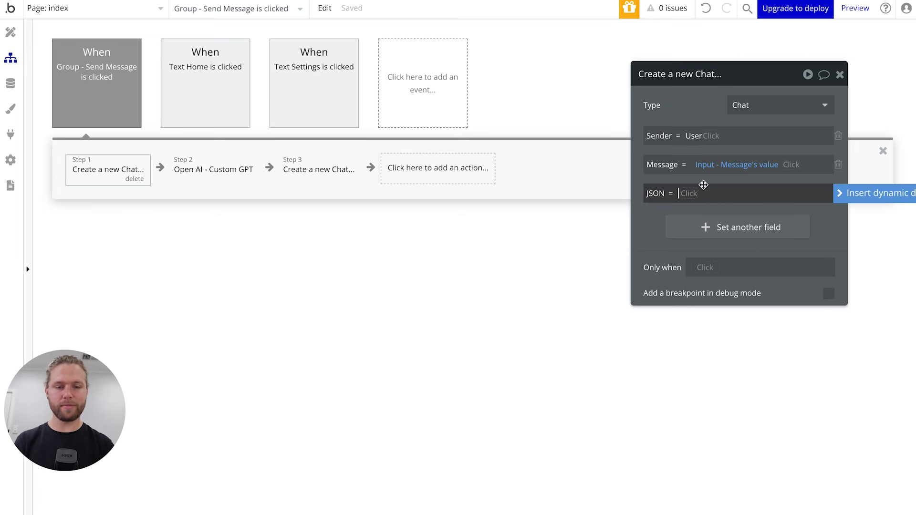
type("{ \"role\": \"user\", \"content\": \"Who won the world series in 2020?\" }")
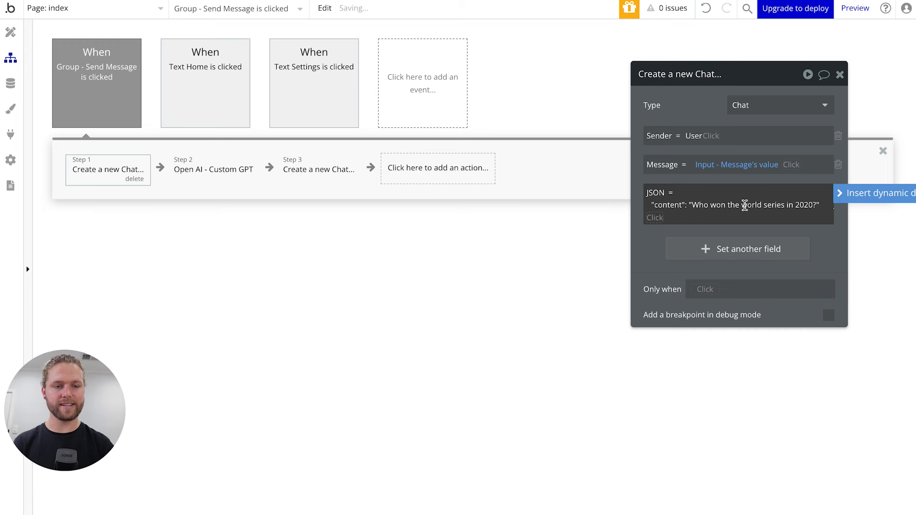
left_click(698, 192)
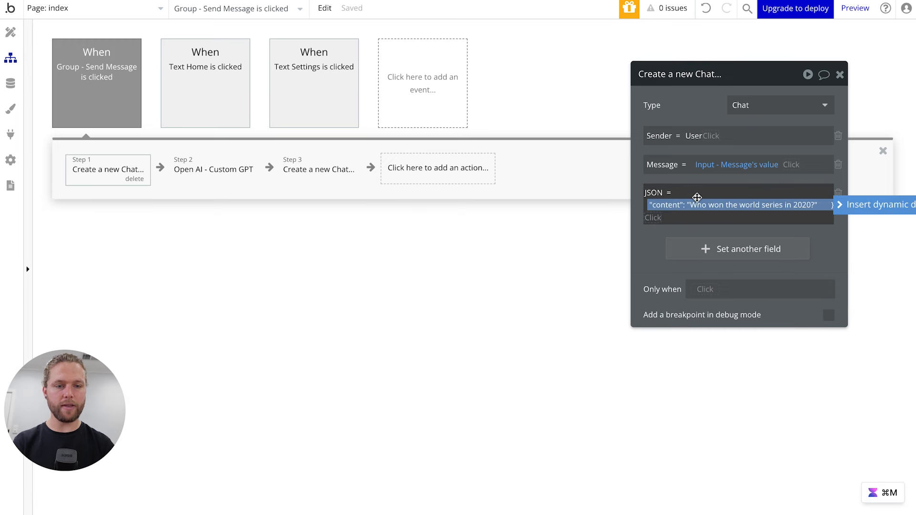
double_click(695, 193)
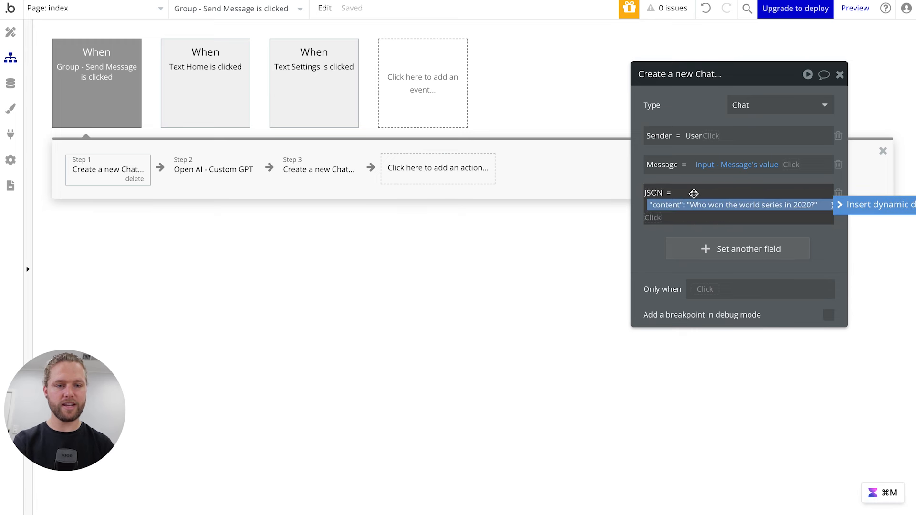
scroll(689, 203, "left", 2)
left_click(667, 205)
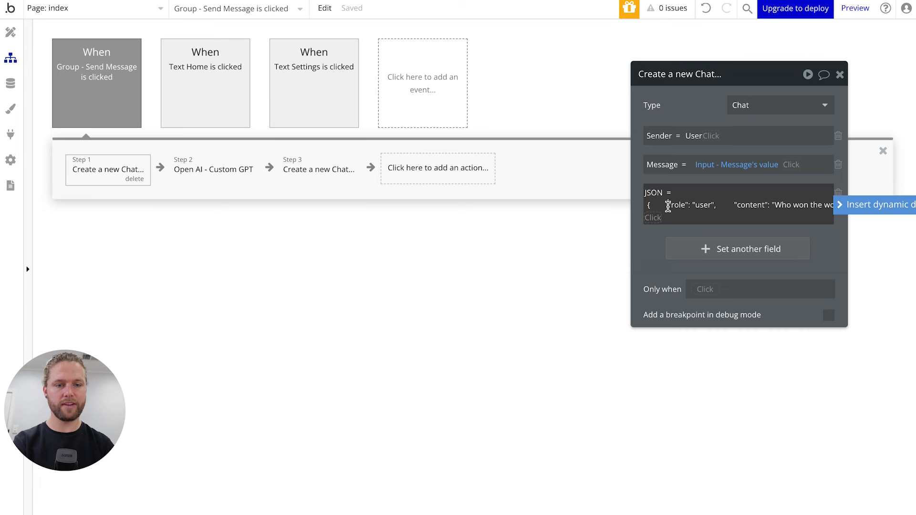
left_click_drag(668, 204, 651, 206)
key("BackSpace")
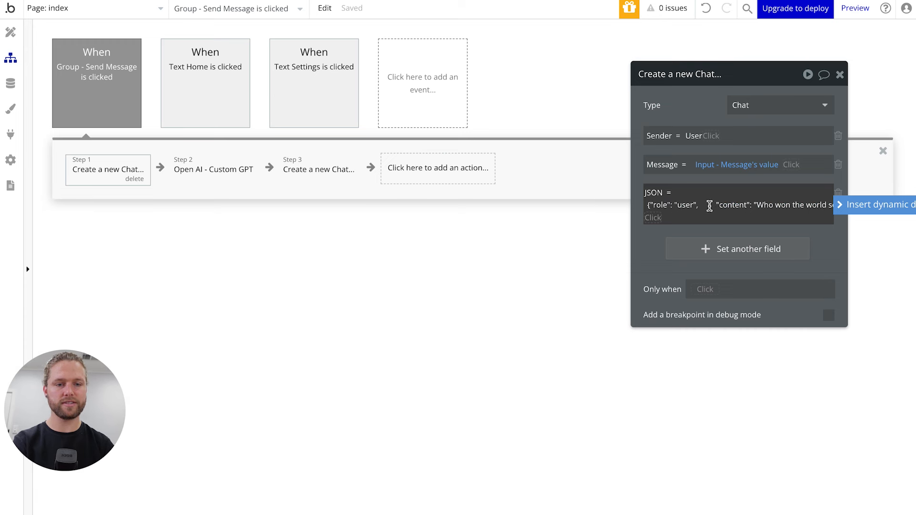
- Remove the extra spaces before the "content" key and before the closing brace in the JSON value
left_click_drag(716, 204, 698, 205)
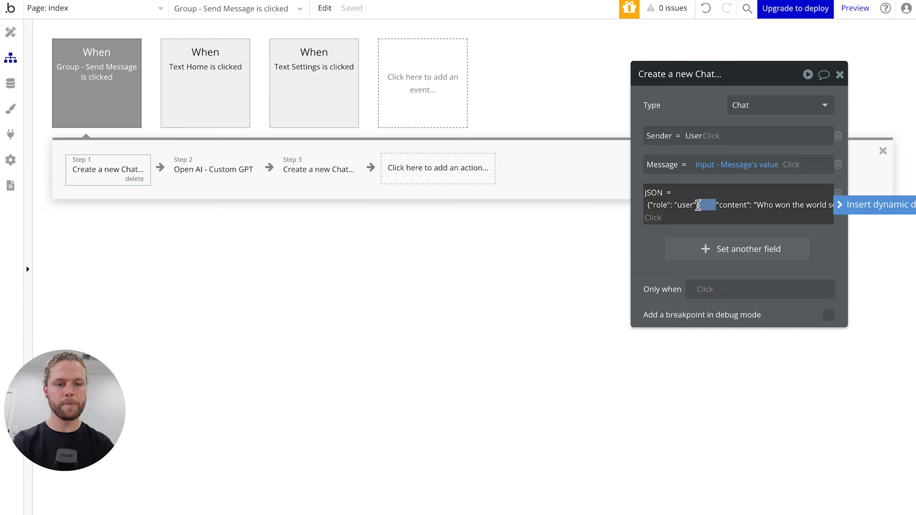
key("BackSpace")
scroll(727, 209, "right", 2)
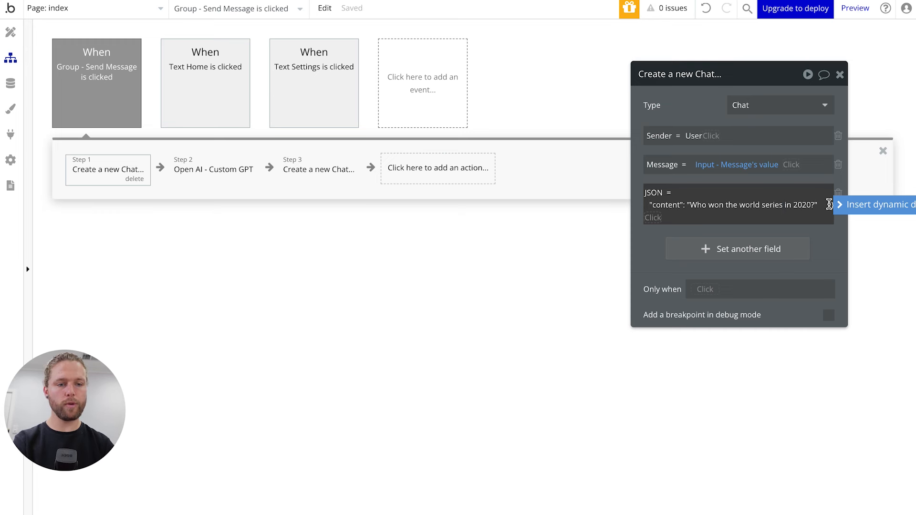
left_click_drag(830, 204, 817, 207)
key("BackSpace")
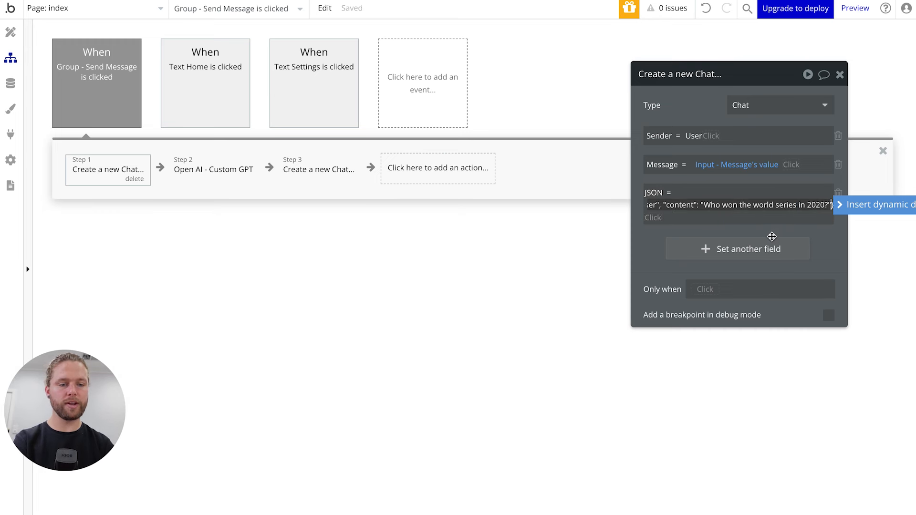
left_click(654, 239)
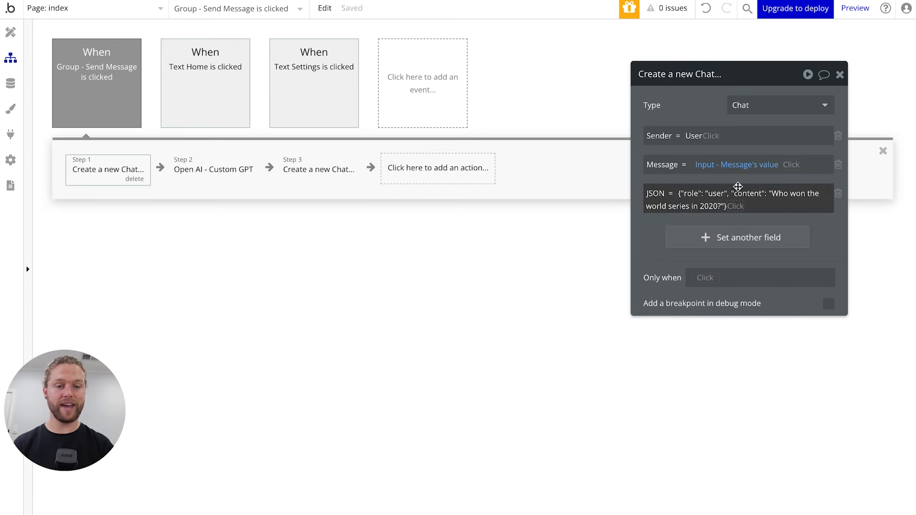
- Replace the sample question inside the JSON's content quotes with the dynamic value Input - Message's value
left_click(678, 202)
left_click(717, 210)
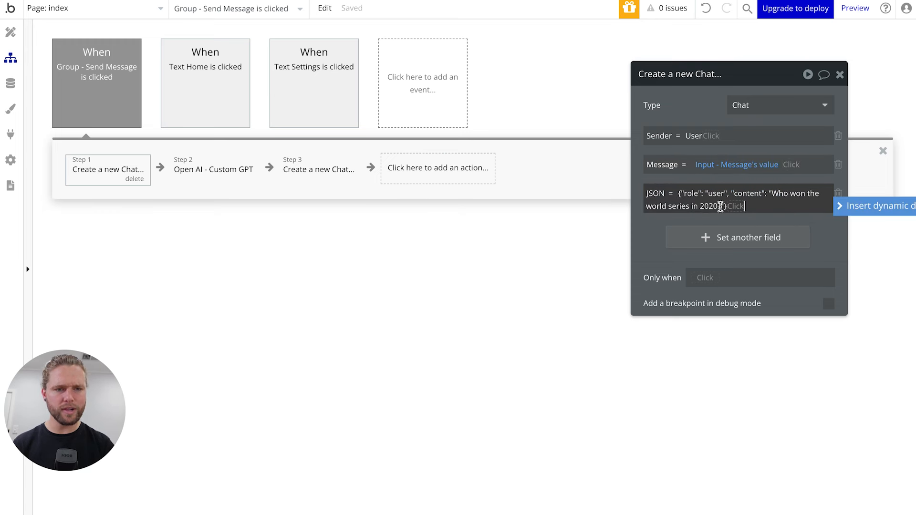
left_click(720, 206)
left_click_drag(720, 205, 742, 205)
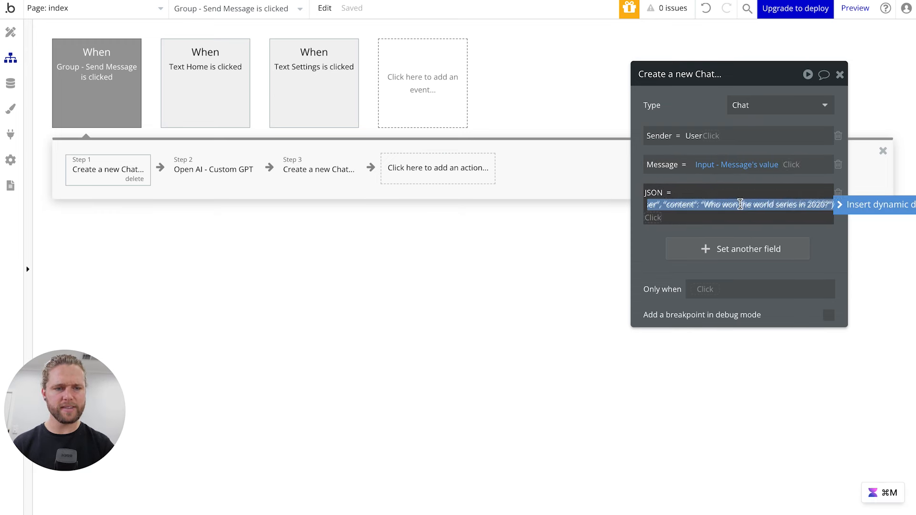
left_click(740, 205)
left_click_drag(829, 205, 707, 205)
key("BackSpace")
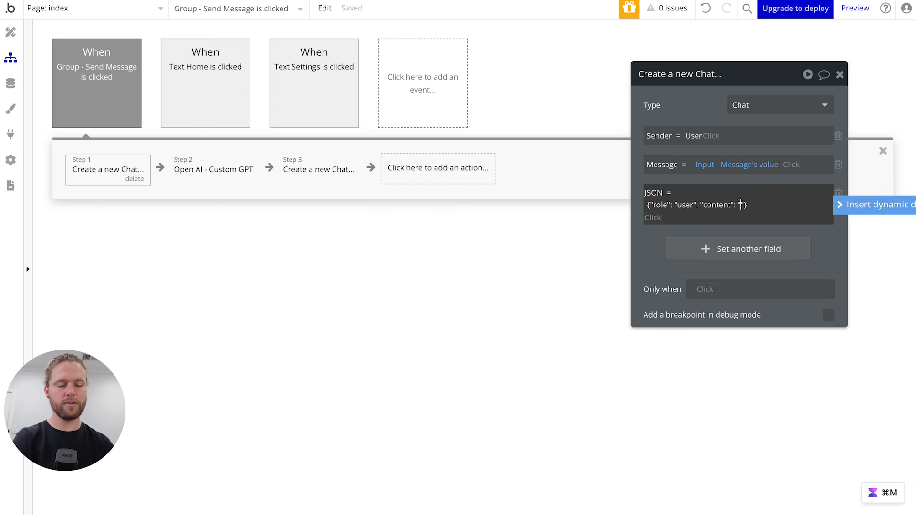
left_click(854, 211)
scroll(839, 281, "down", 5)
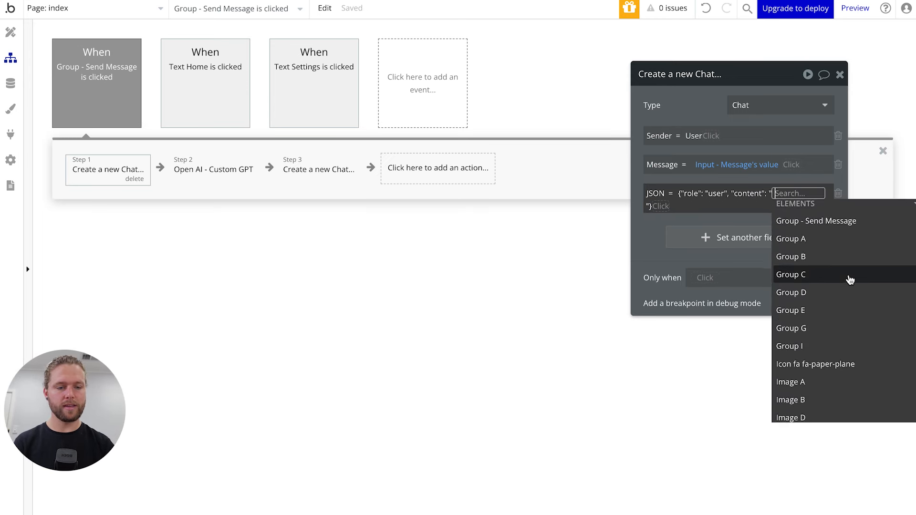
left_click(813, 349)
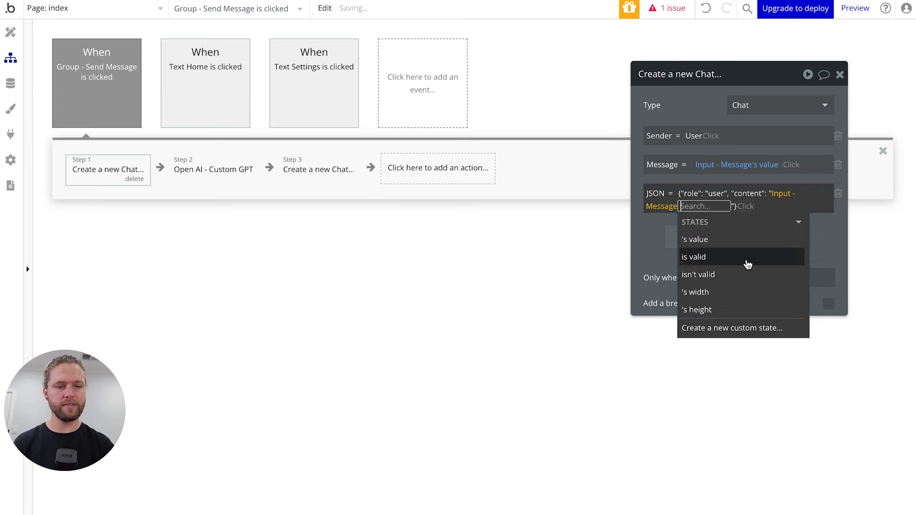
left_click(704, 241)
left_click(652, 228)
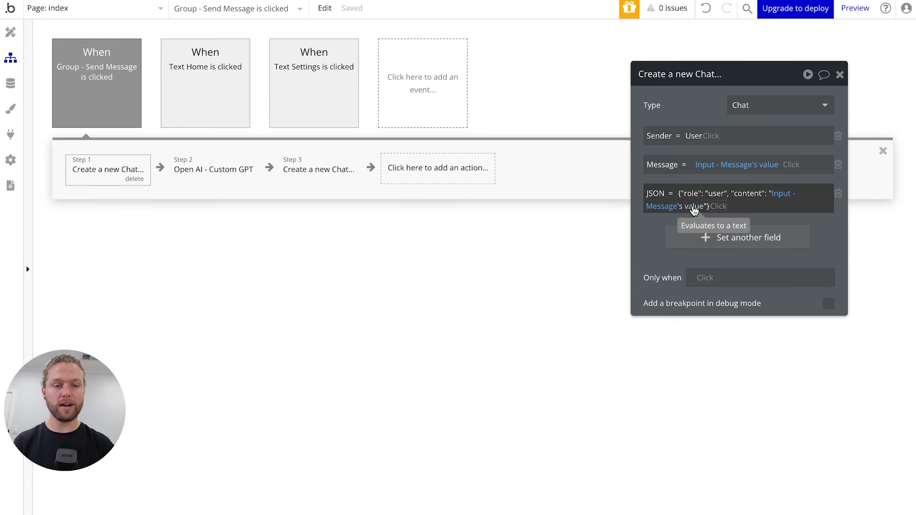
- Delete the quotation marks on both sides of Input - Message's value in the JSON field
left_click(705, 206)
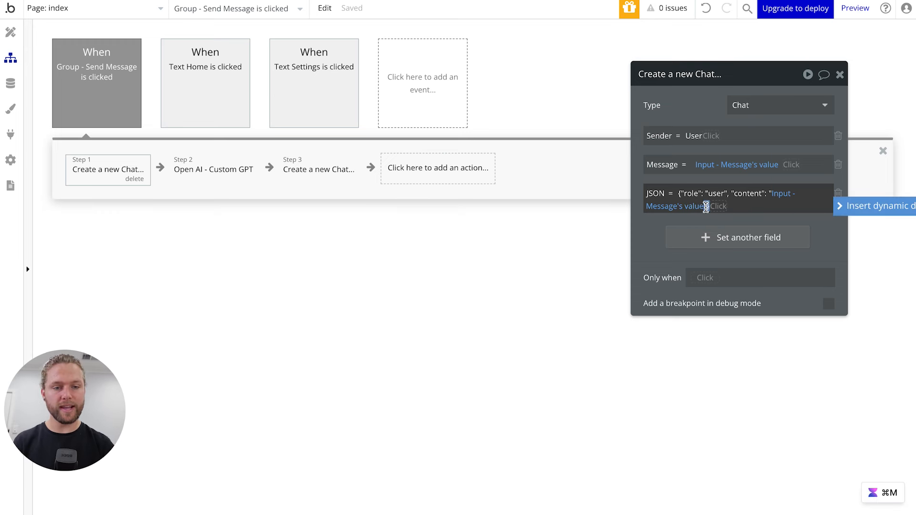
type("\"")
key("BackSpace")
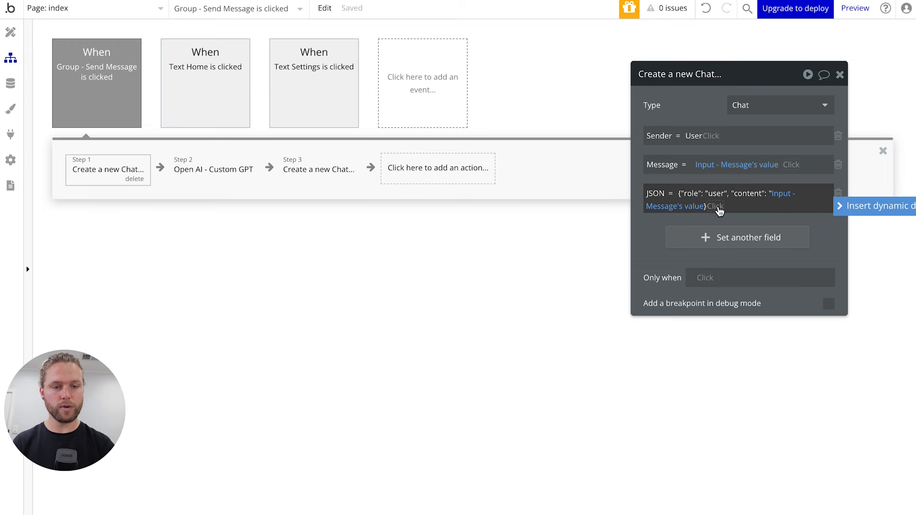
triple_click(769, 194)
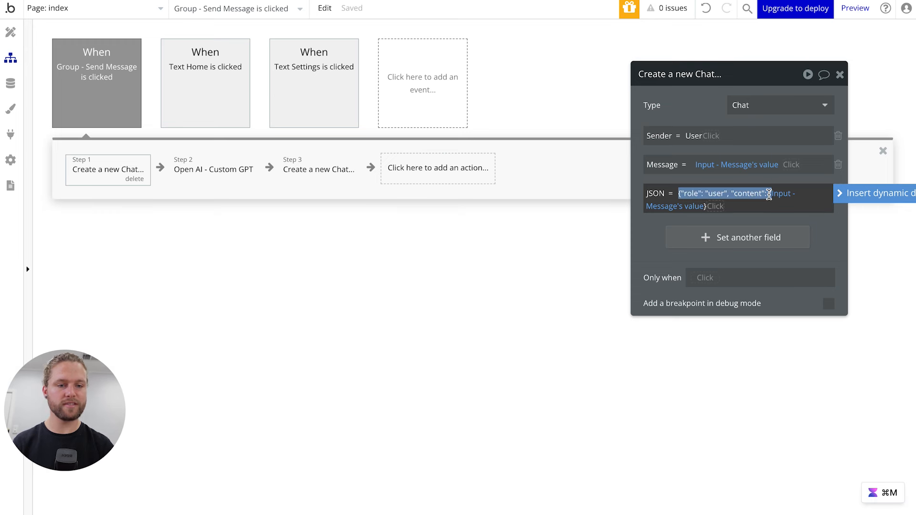
left_click(768, 194)
key("BackSpace")
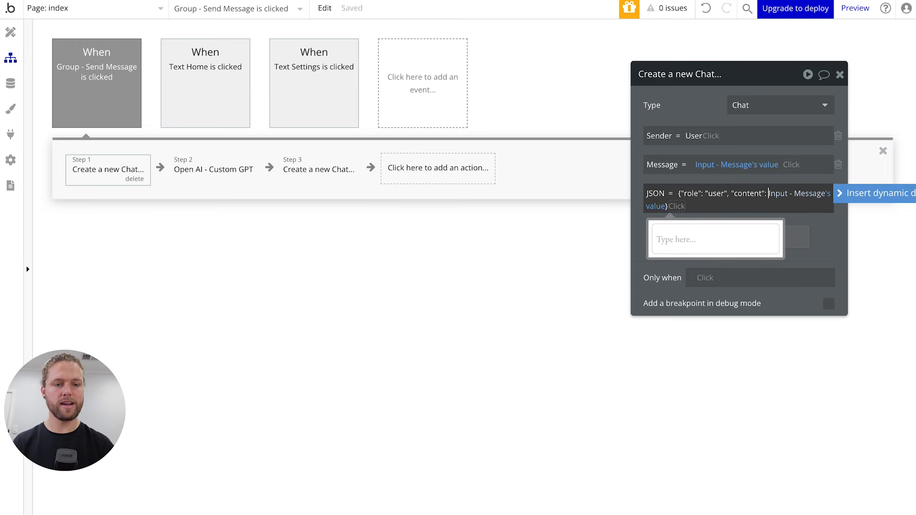
key("Escape")
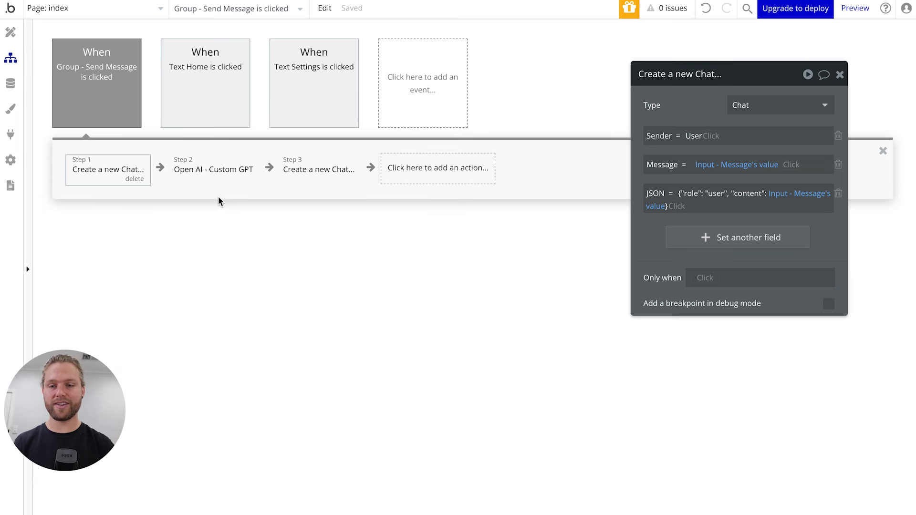
- Set the step 2 Custom GPT action's chat parameter to Result of step 1's JSON, and check the call's body in the API Connector
left_click(195, 166)
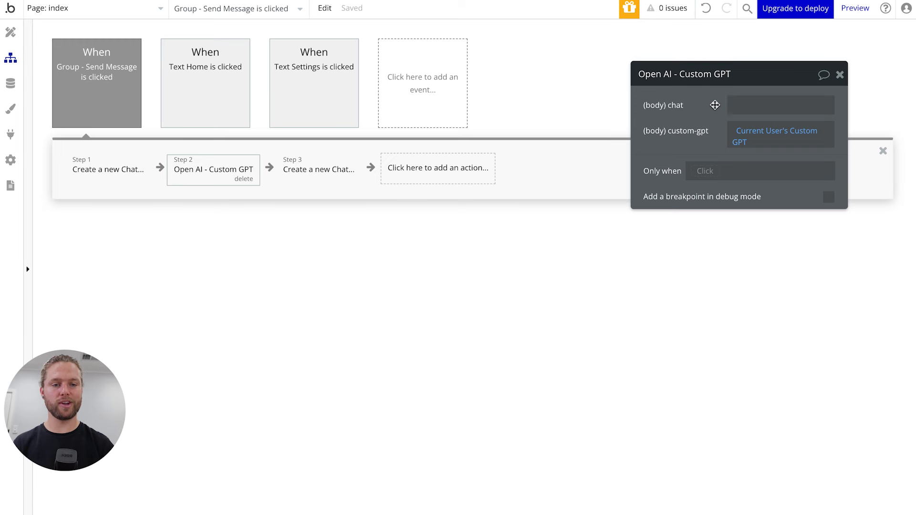
left_click(742, 105)
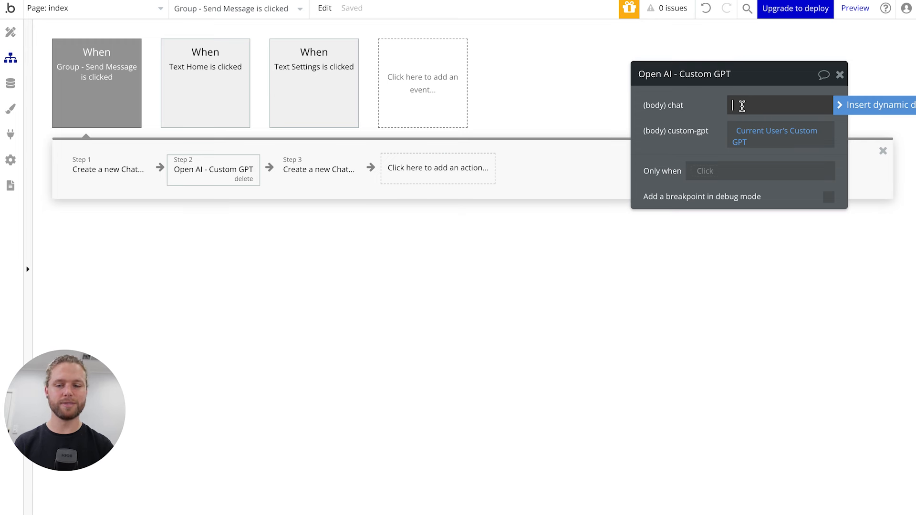
left_click(844, 109)
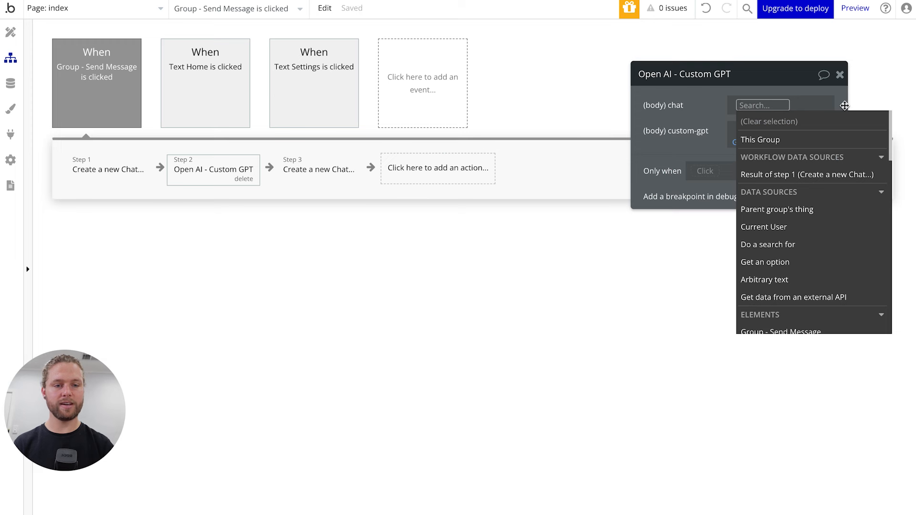
left_click(777, 178)
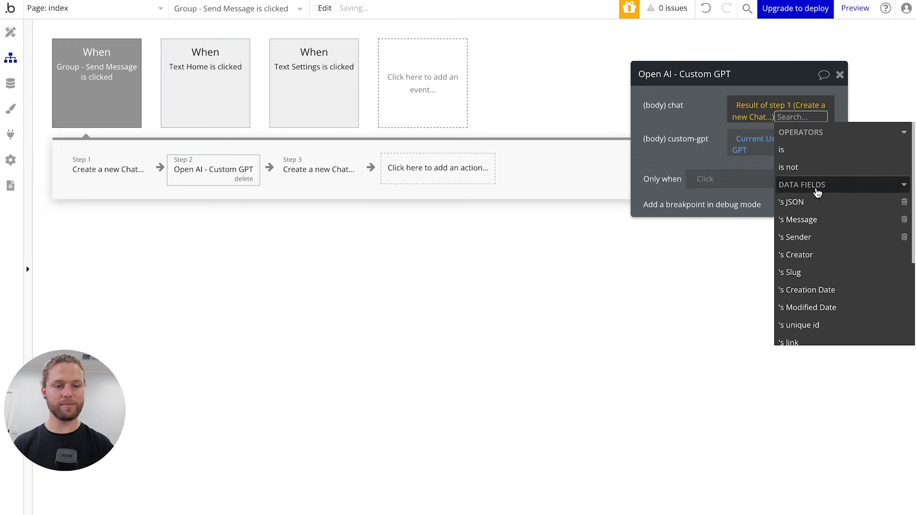
left_click(810, 204)
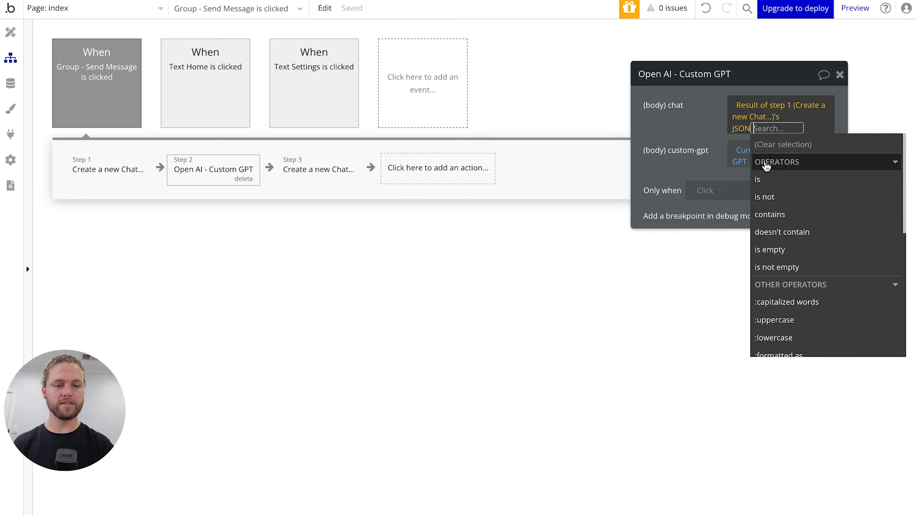
left_click(704, 133)
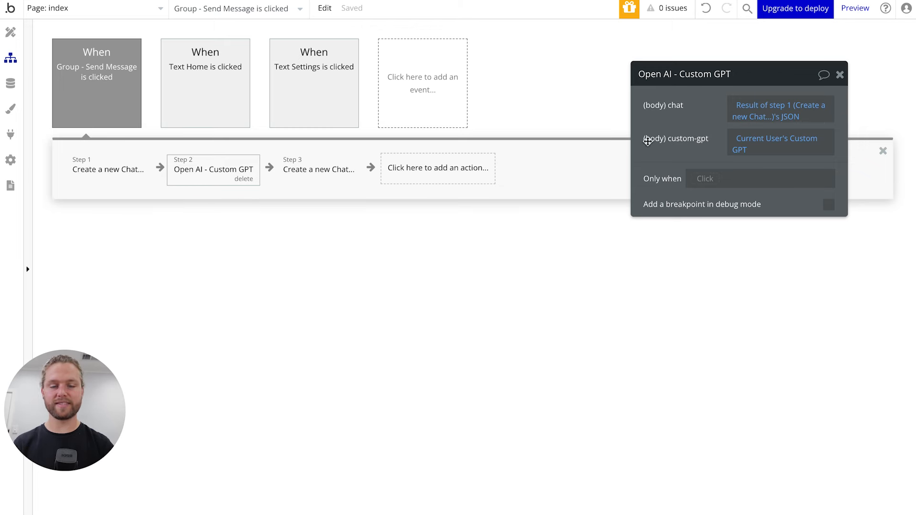
left_click(10, 136)
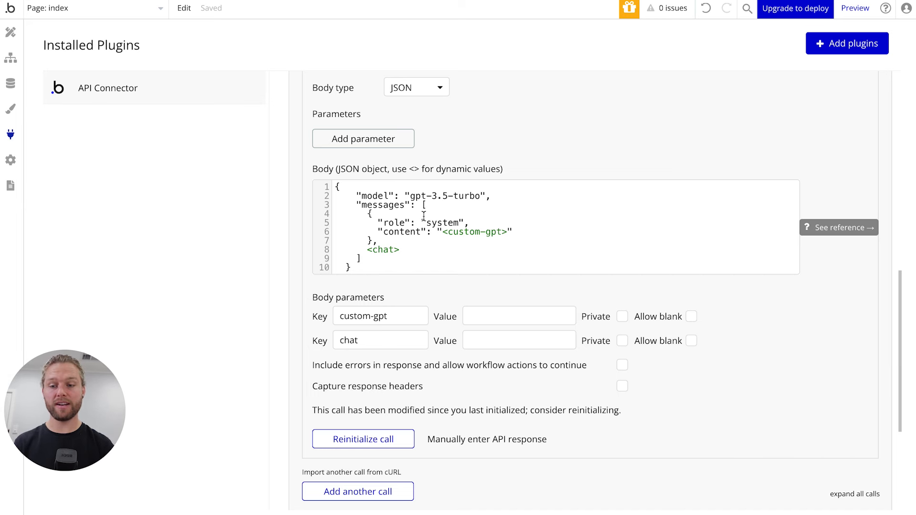
left_click(12, 61)
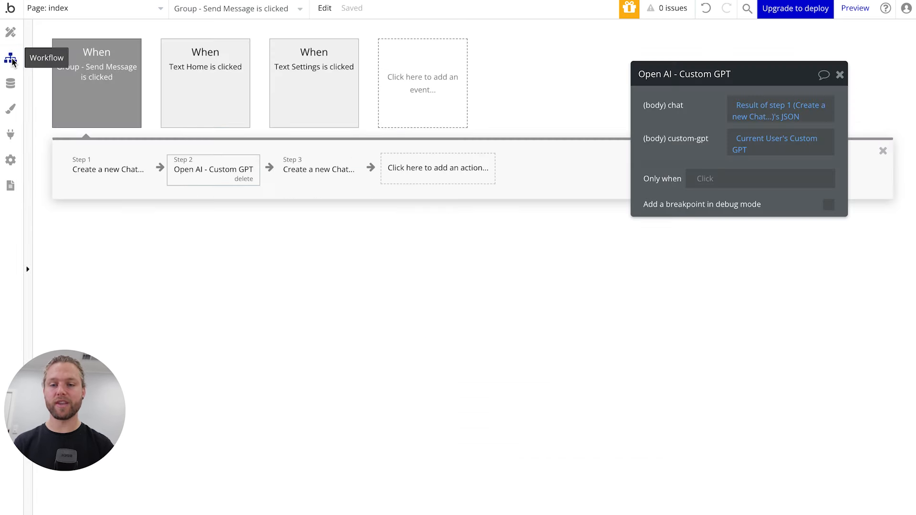
- In step 1's Create a new Chat action, apply the :formatted as JSON-safe operator to Input - Message's value in the JSON field
left_click(88, 174)
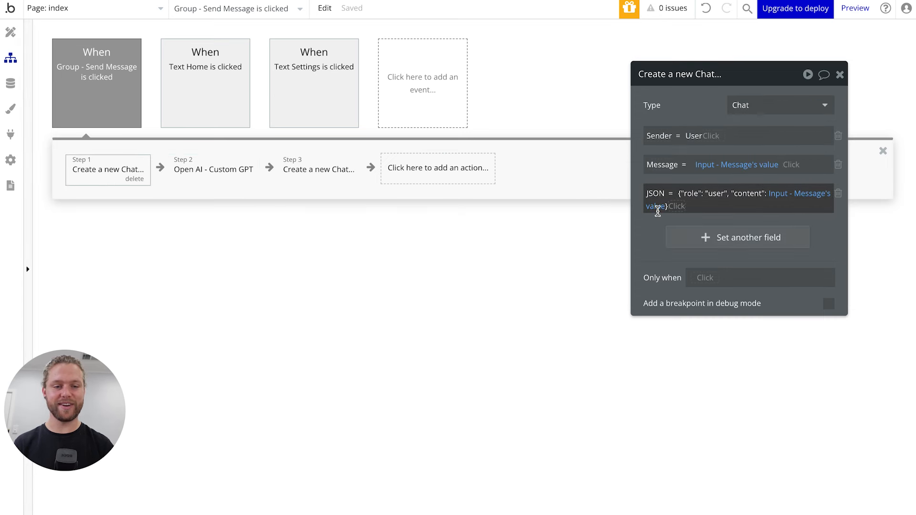
left_click(806, 200)
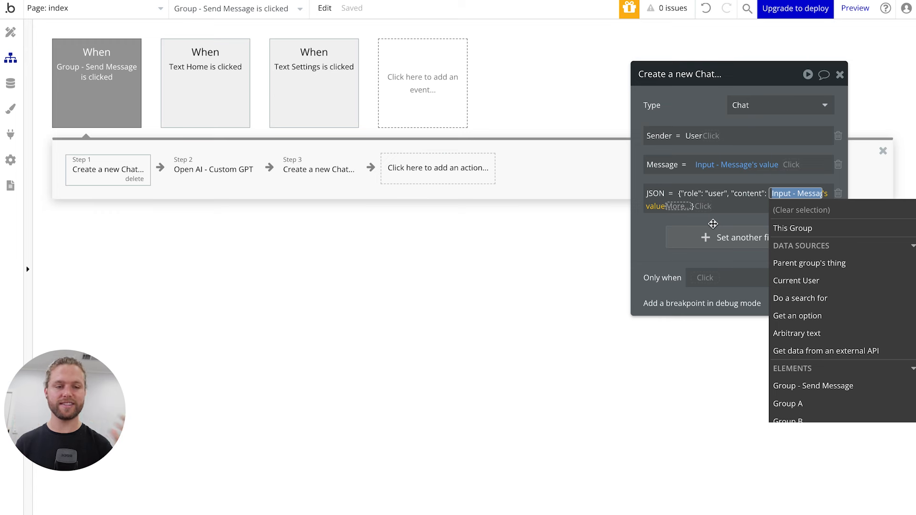
left_click(660, 206)
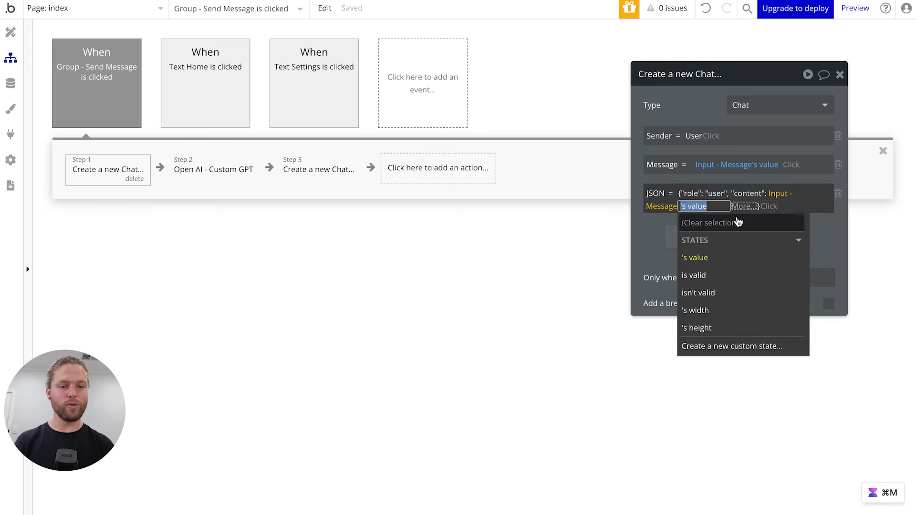
left_click(708, 256)
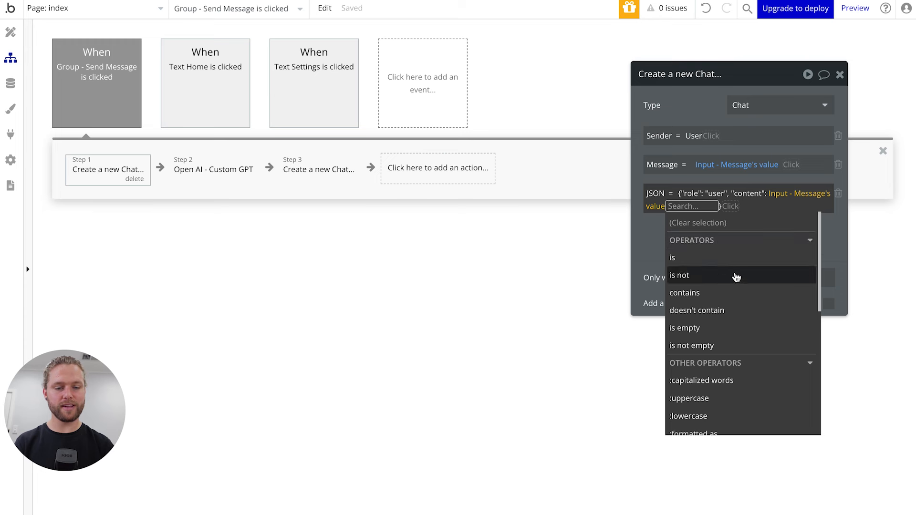
scroll(731, 276, "down", 5)
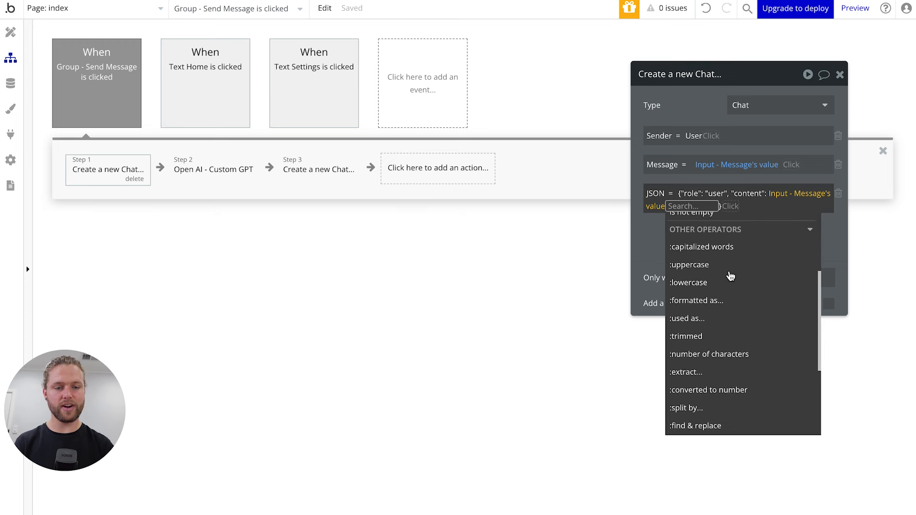
type("as")
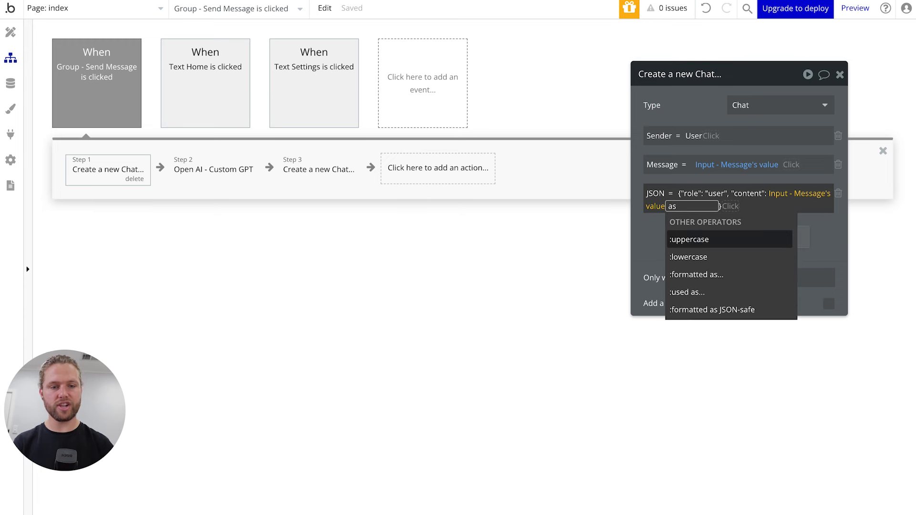
left_click(738, 310)
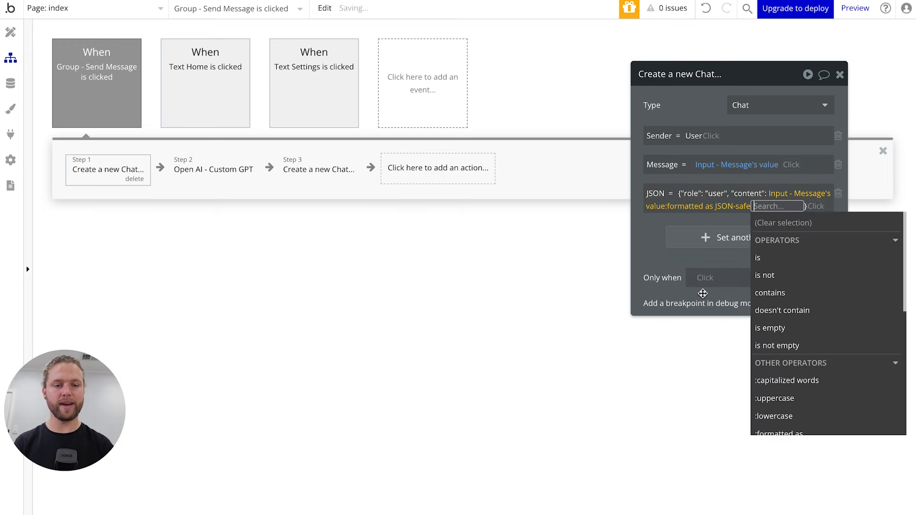
left_click(656, 237)
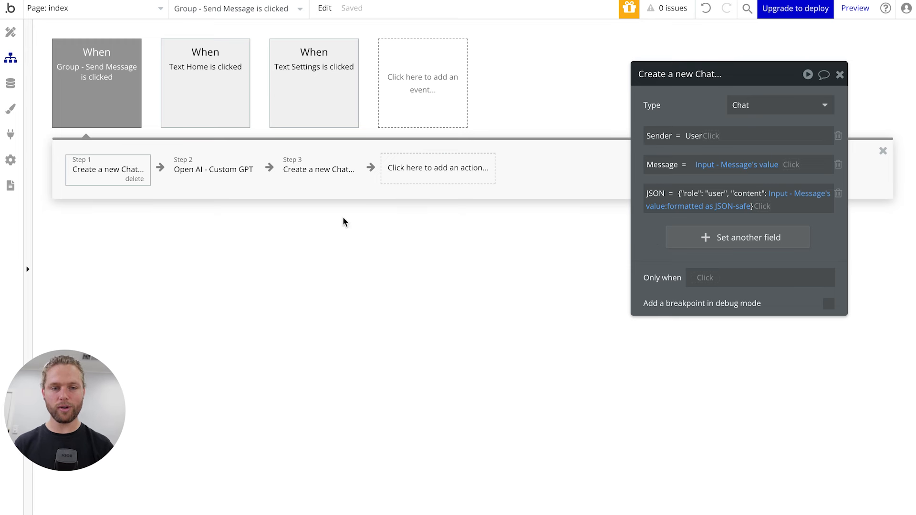
- Review the step 2 Custom GPT action, and add the JSON field to step 3's Create a new Chat action
left_click(200, 171)
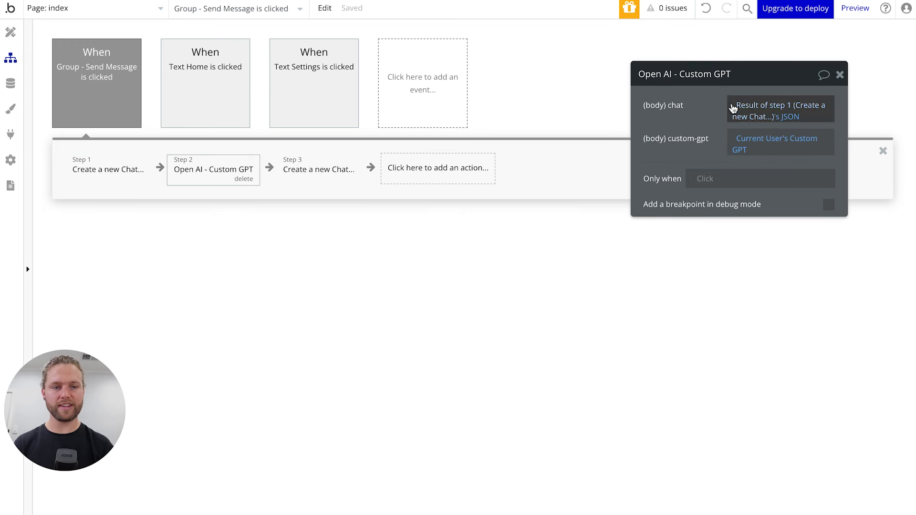
left_click(319, 175)
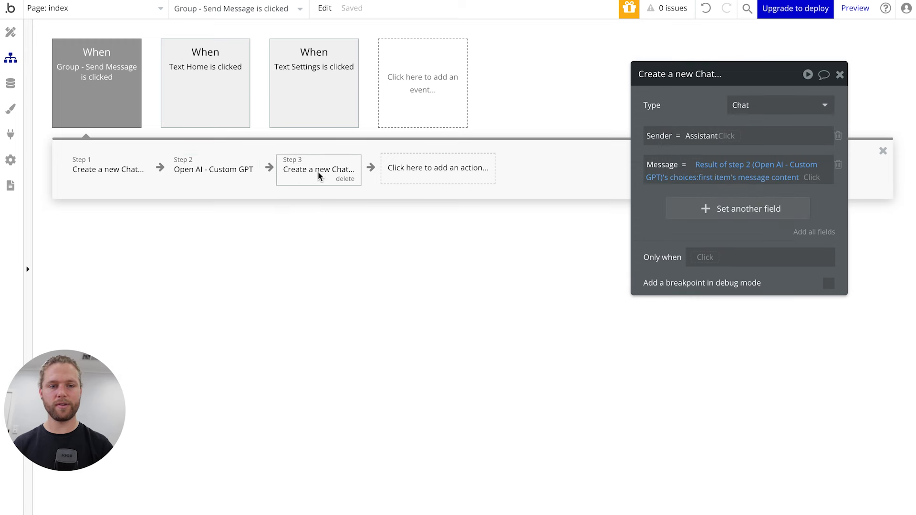
left_click(709, 210)
left_click(658, 205)
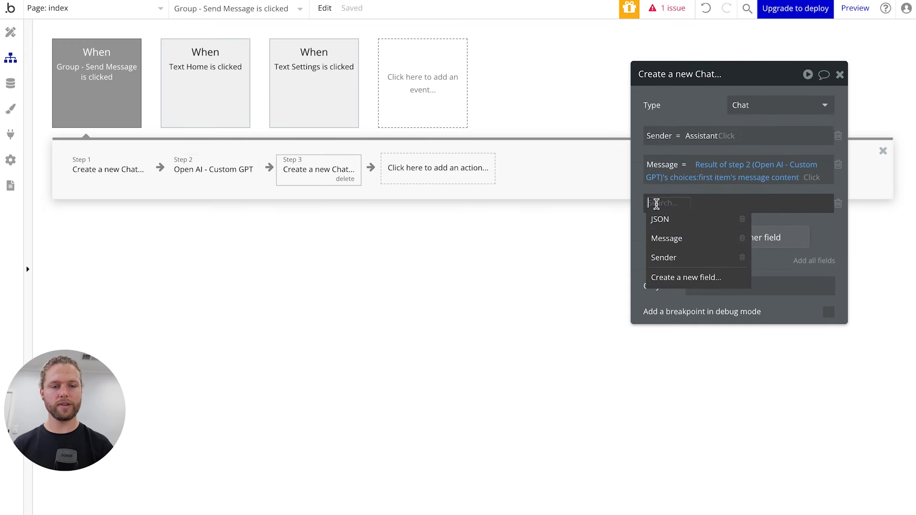
left_click(667, 220)
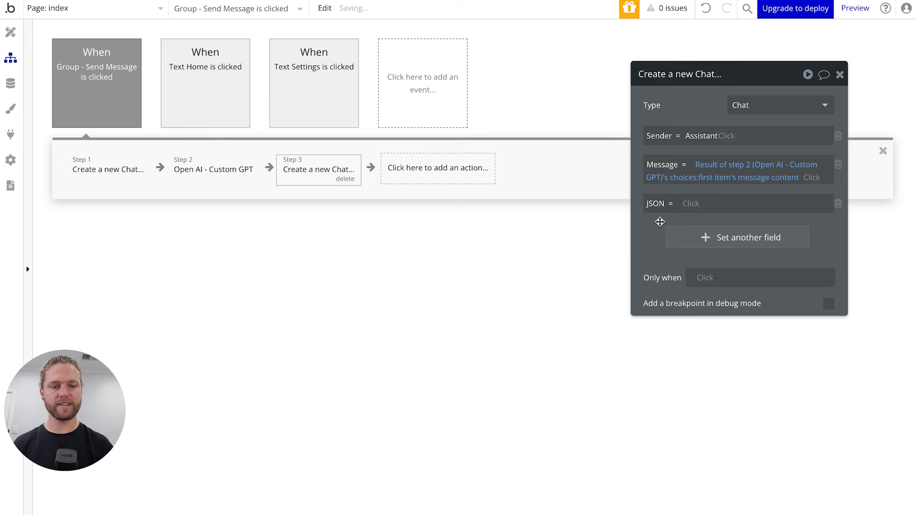
- Copy the sample assistant message object from OpenAI's Chat Completions documentation into the JSON field of Bubble's step 3 action
left_click(688, 206)
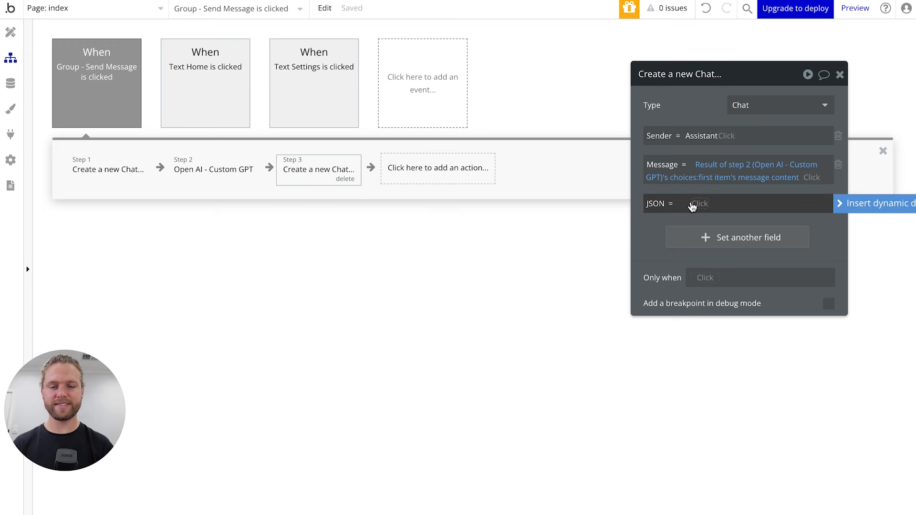
left_click(673, 213)
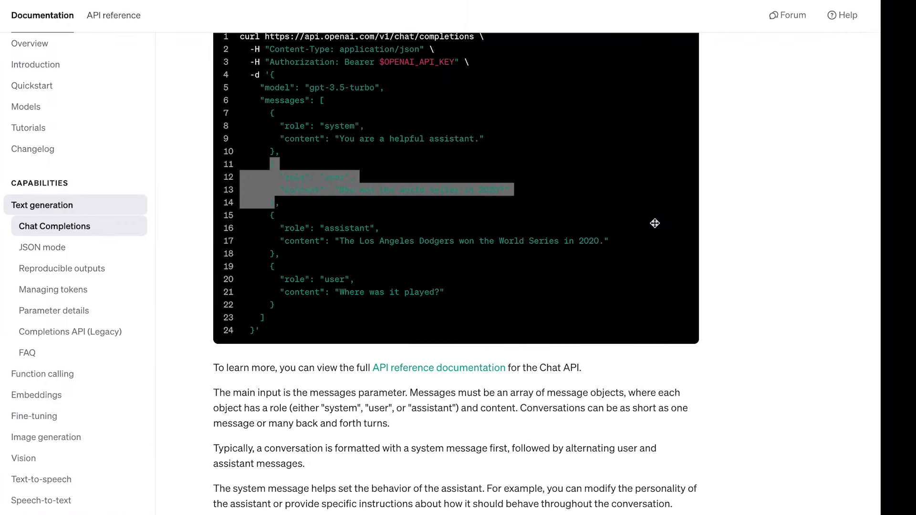
left_click(496, 248)
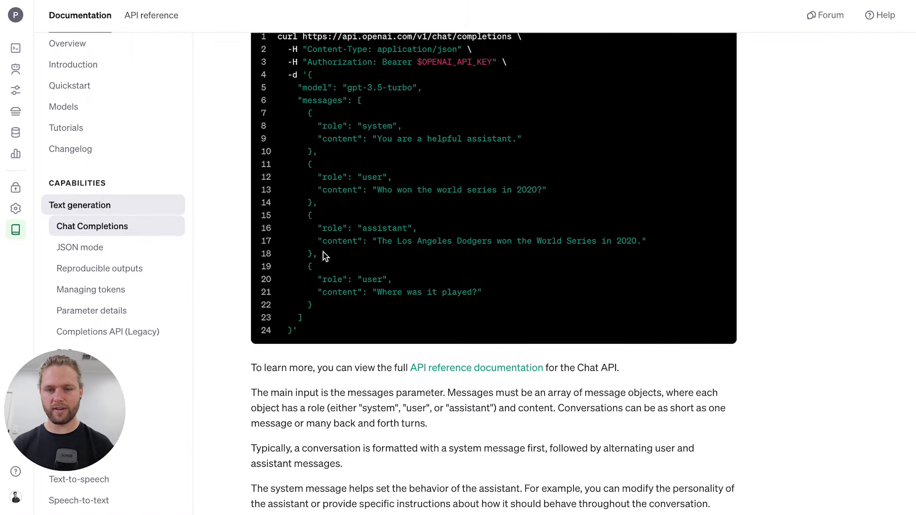
left_click_drag(313, 253, 309, 217)
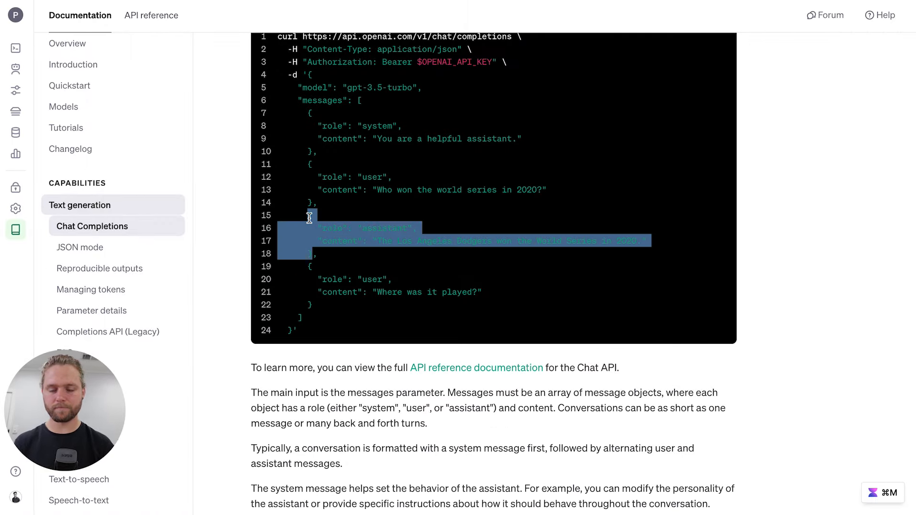
key("ctrl+Right")
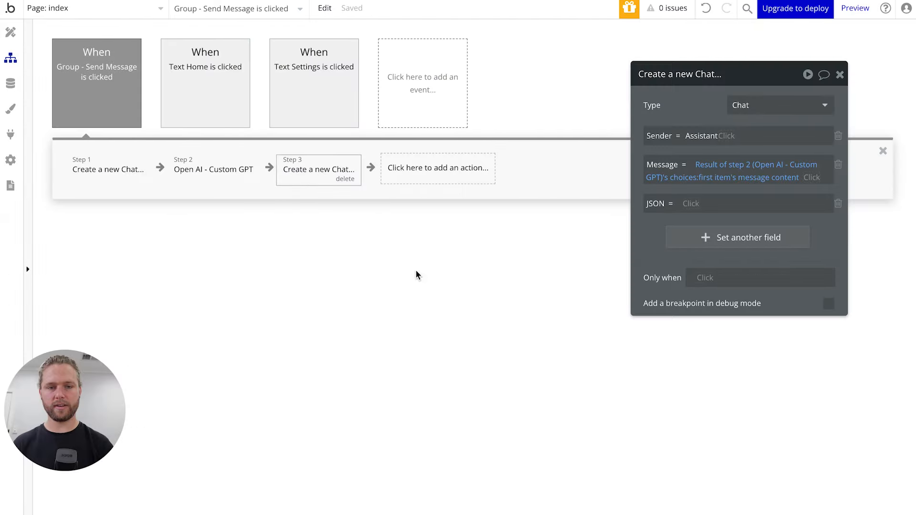
left_click(679, 204)
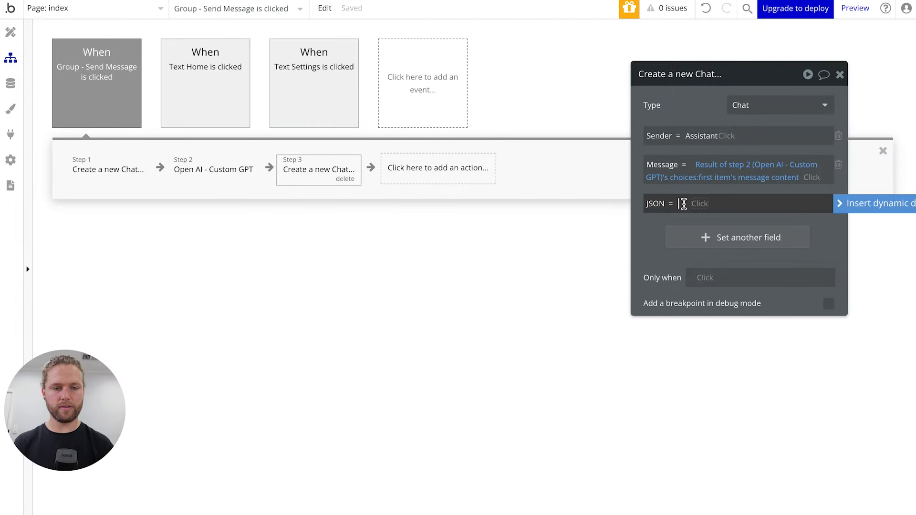
key("super+v")
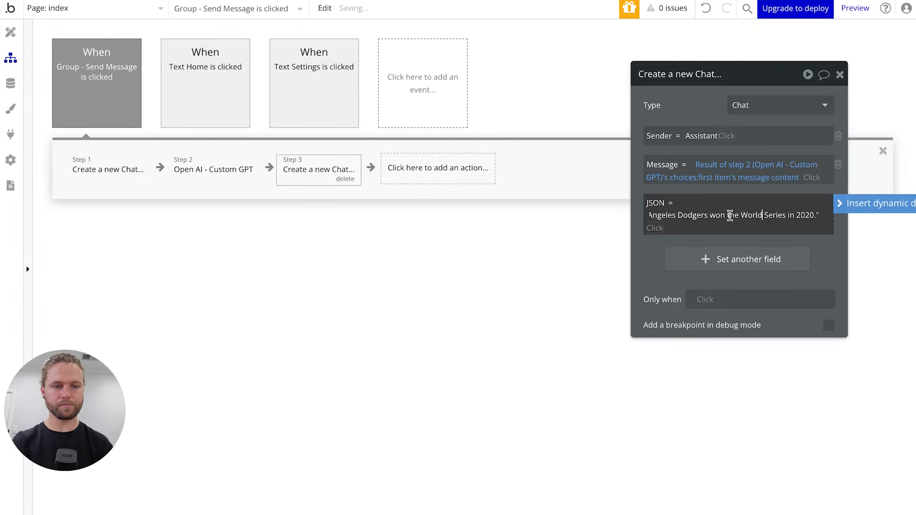
- Replace the quoted sample answer in step 3's JSON with Result of step 2 (Open AI - Custom GPT)'s choices:first item's message content
mouse_move(820, 216)
left_mouse_down()
mouse_move(650, 213)
mouse_move(681, 214)
left_mouse_up()
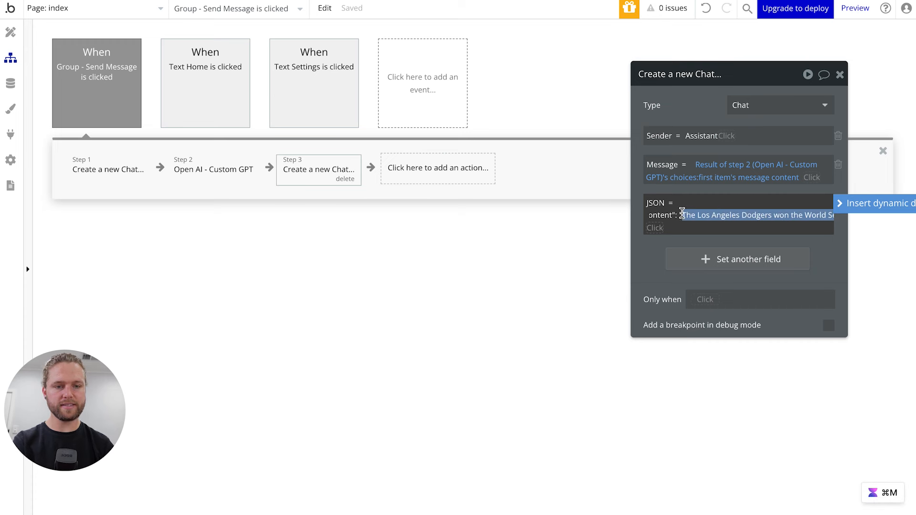
key("BackSpace")
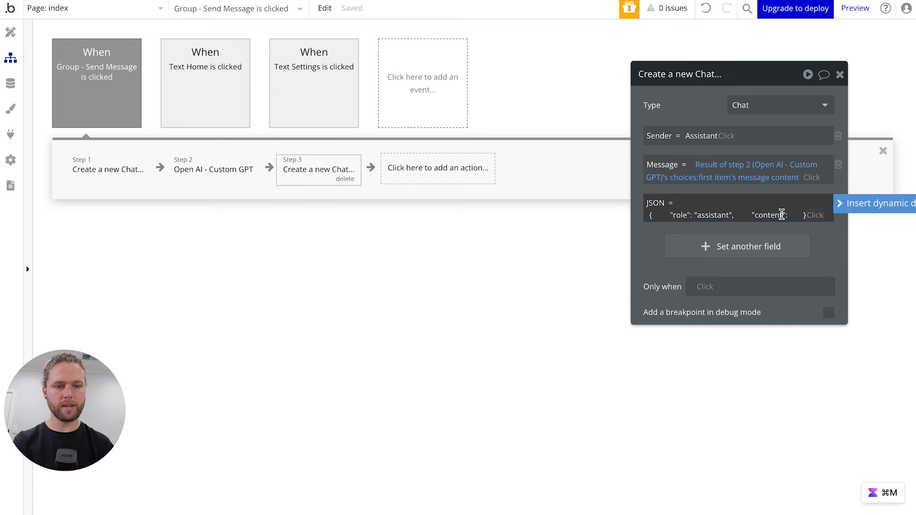
left_click(856, 205)
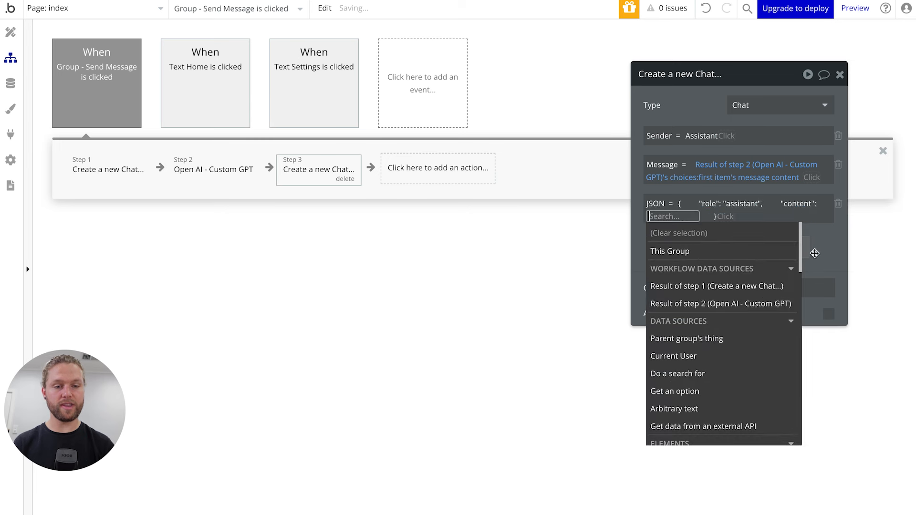
left_click(705, 304)
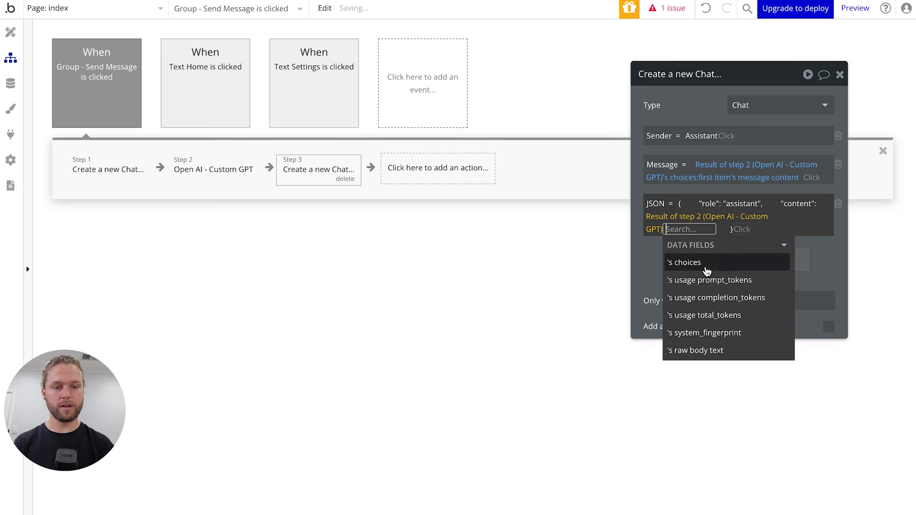
left_click(701, 264)
left_click(717, 317)
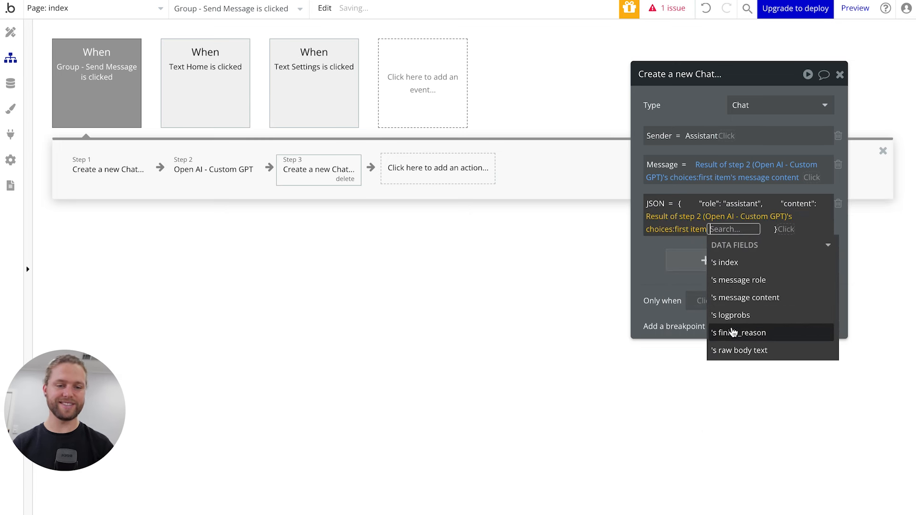
left_click(772, 298)
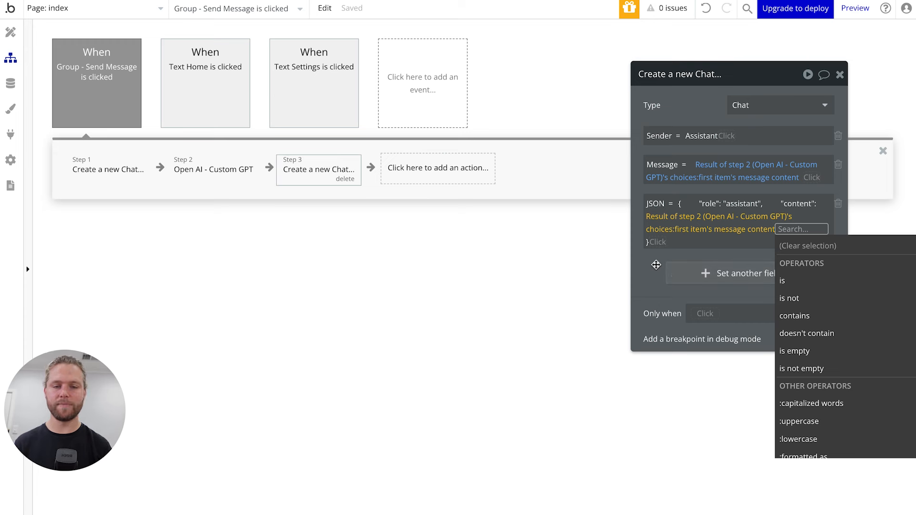
left_click(656, 264)
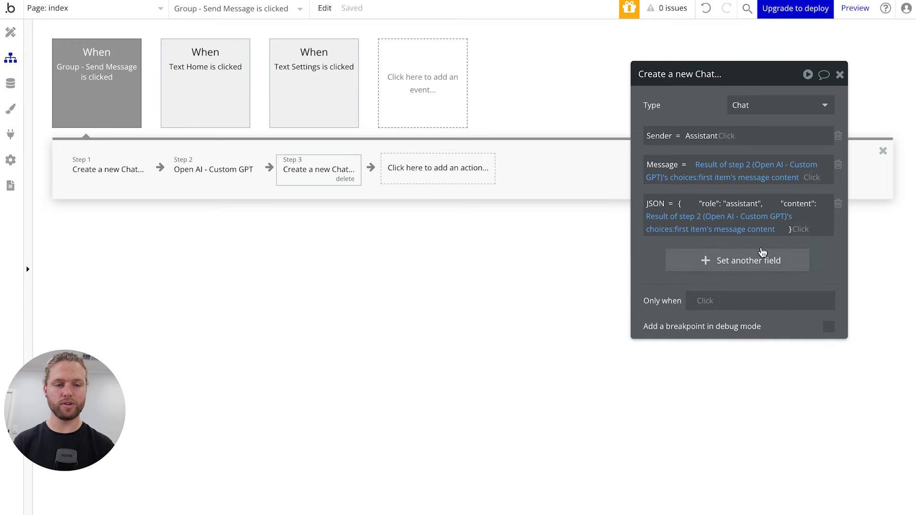
- Add quotation marks on both sides of the dynamic message content in step 3's JSON value
left_click(782, 229)
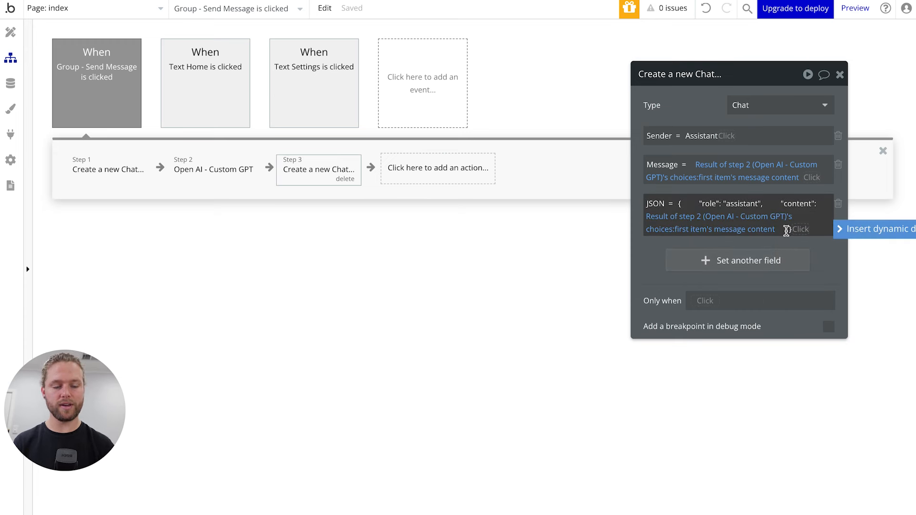
type("\"")
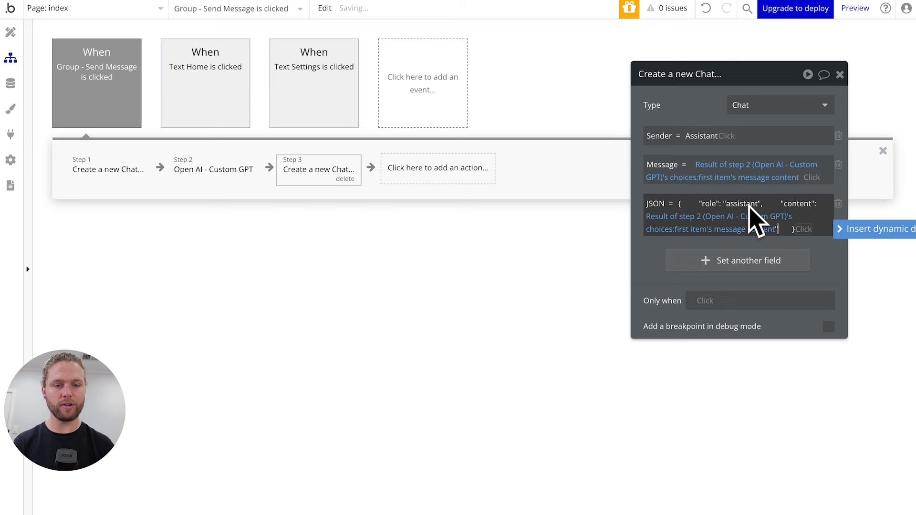
left_click(648, 216)
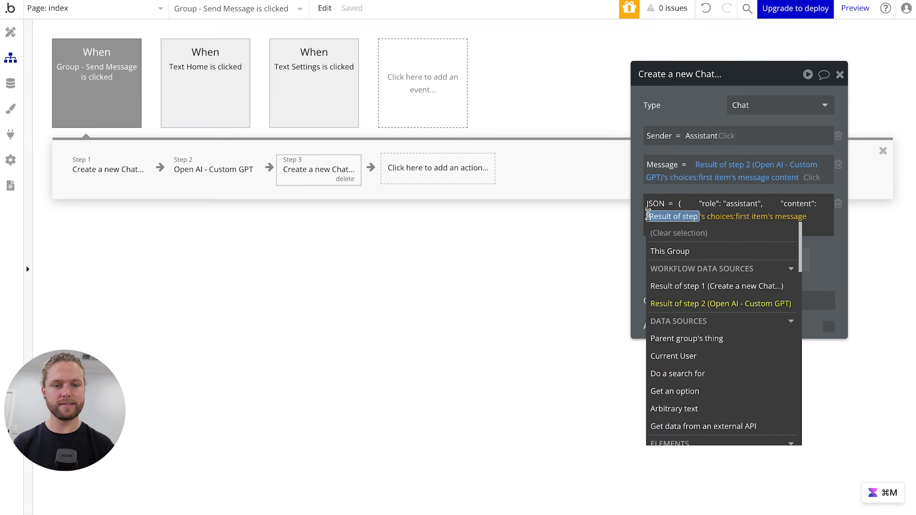
left_click(820, 201)
left_click(817, 205)
key("Right")
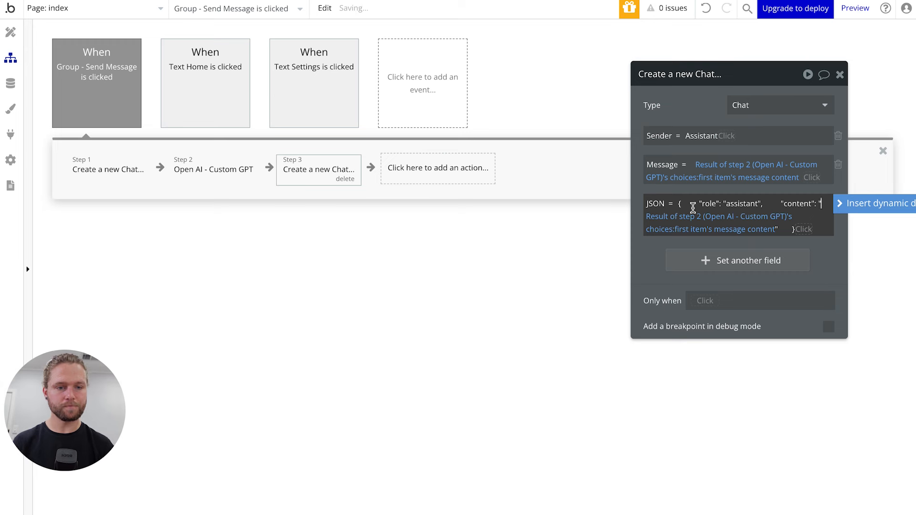
- Remove the extra spaces after the opening brace, before "content" and before the closing brace in step 3's JSON value
left_click_drag(699, 204, 681, 204)
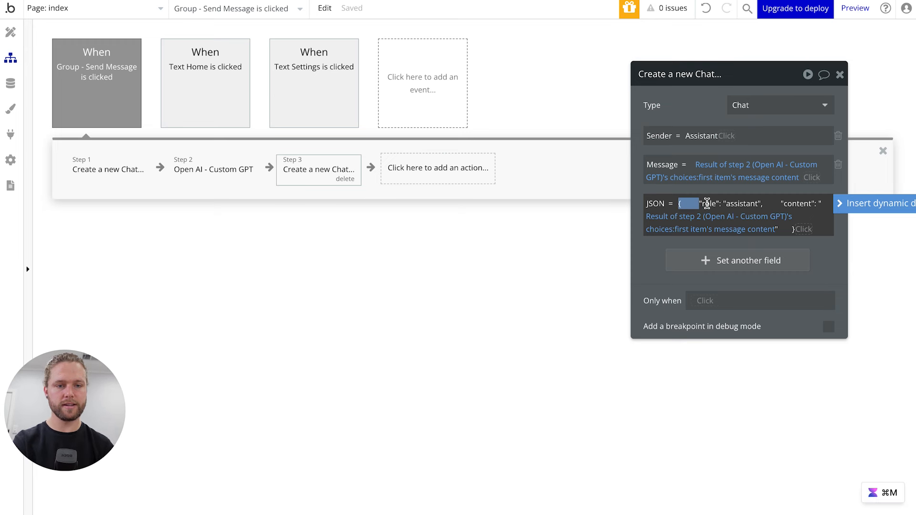
key("BackSpace")
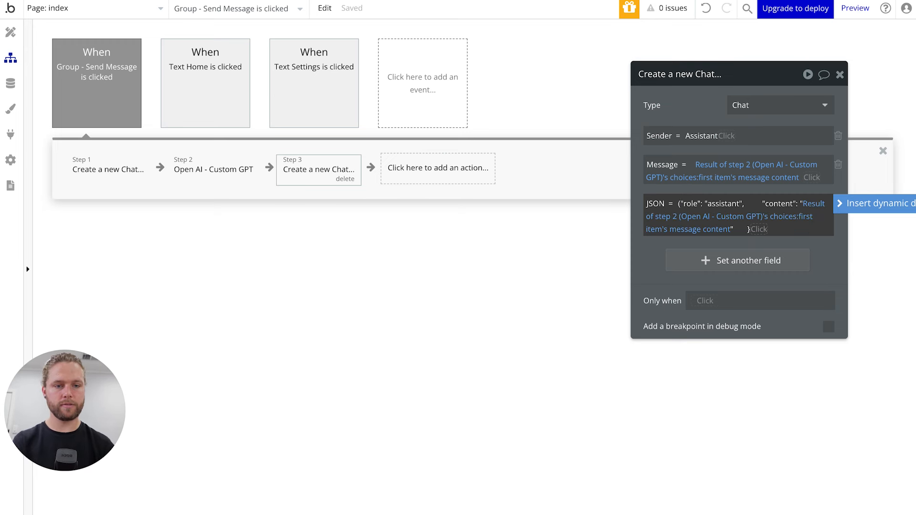
left_click_drag(762, 203, 749, 203)
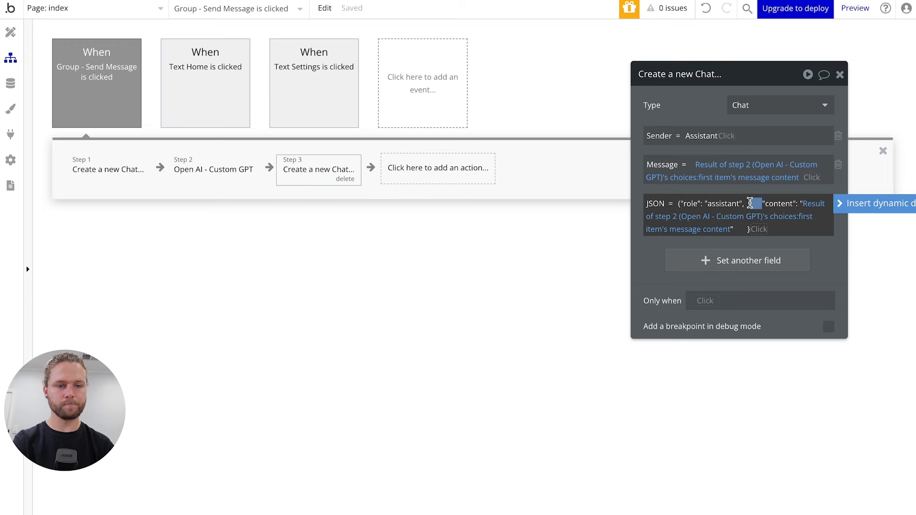
key("BackSpace")
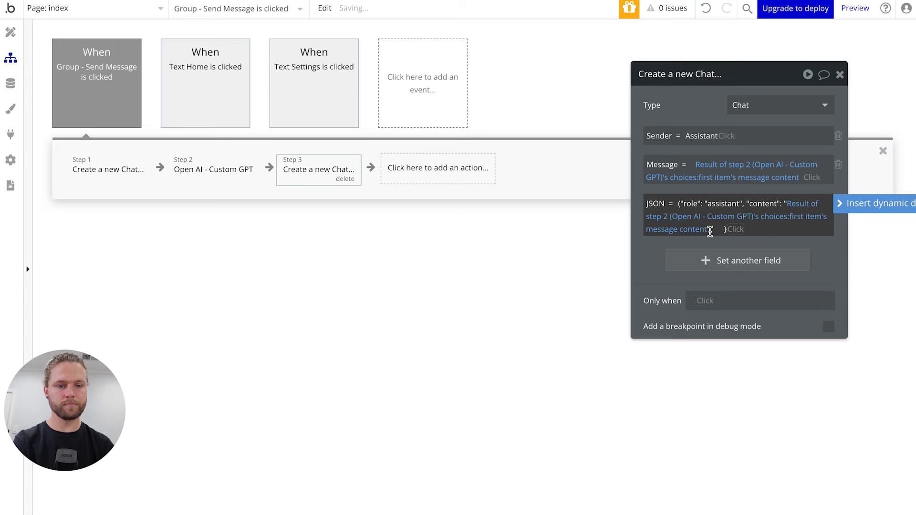
mouse_move(710, 231)
left_mouse_down()
mouse_move(720, 229)
mouse_move(709, 229)
left_mouse_up()
left_click(722, 230)
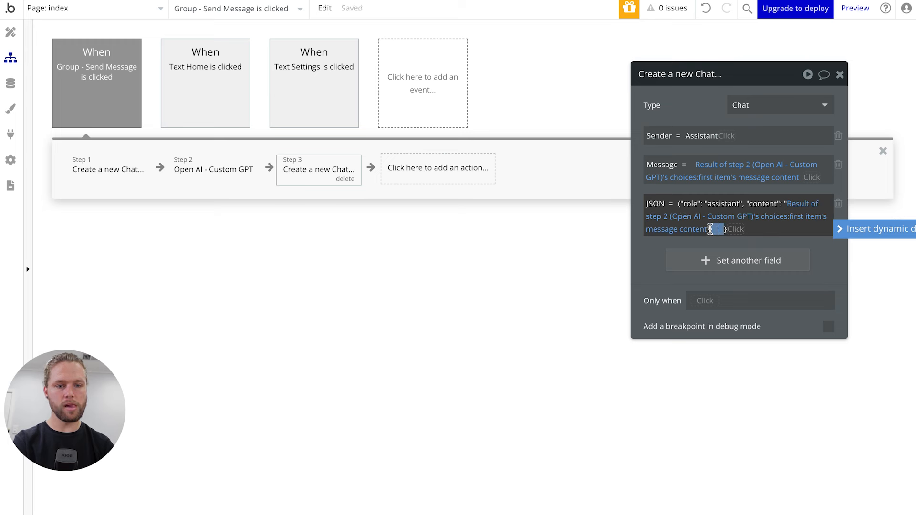
key("BackSpace")
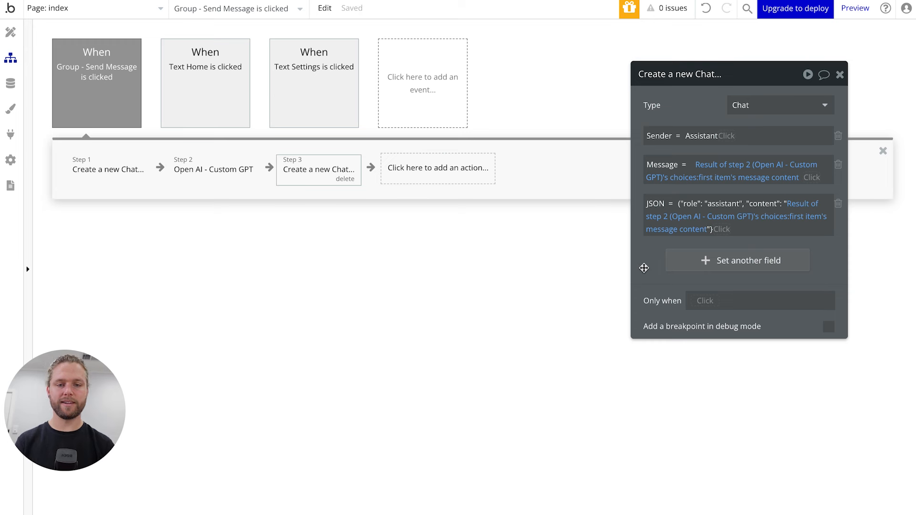
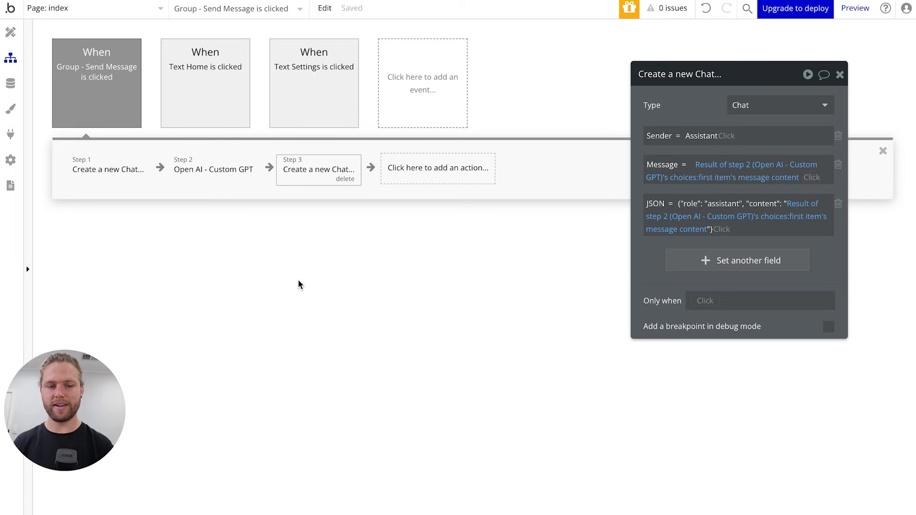
- Switch to the reloaded ProfessorGPT preview, send the message "Who ruled Greece in 450BC?" and read the assistant's reply
key("ctrl+Right")
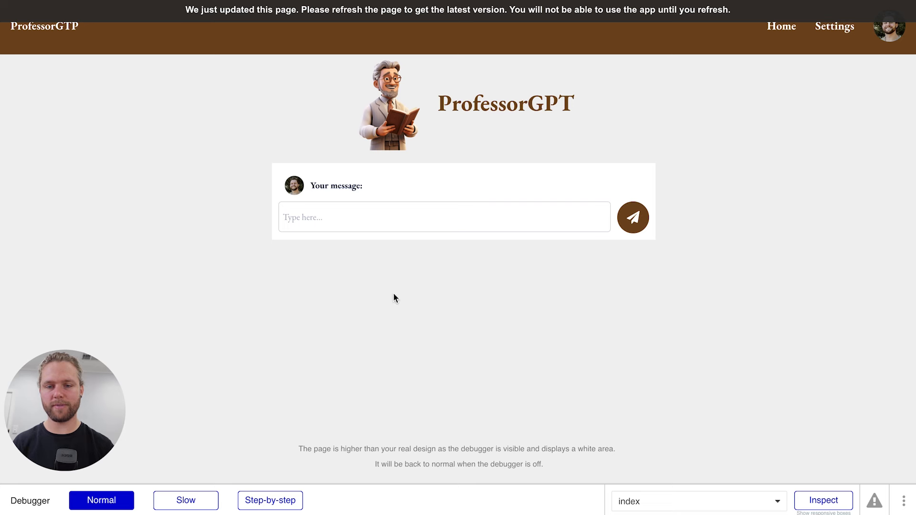
key("ctrl+r")
left_click(329, 218)
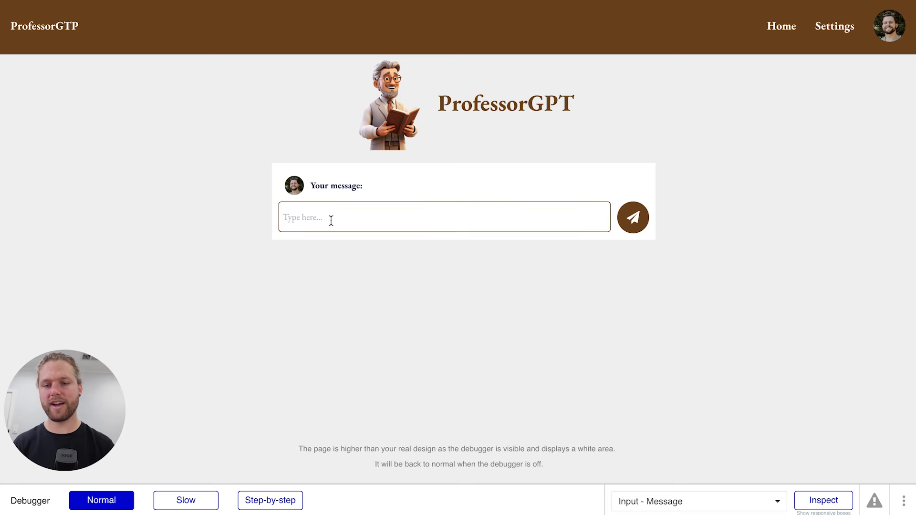
type("Who ")
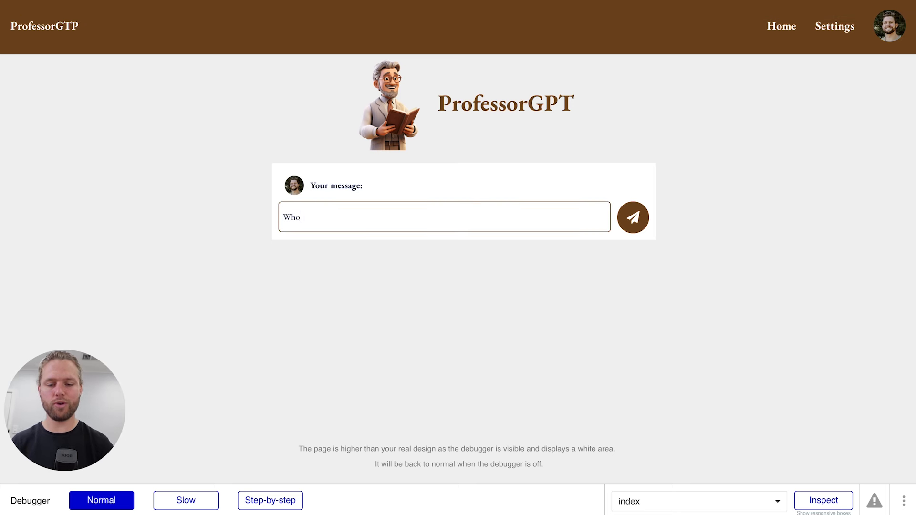
type("ruled Greec")
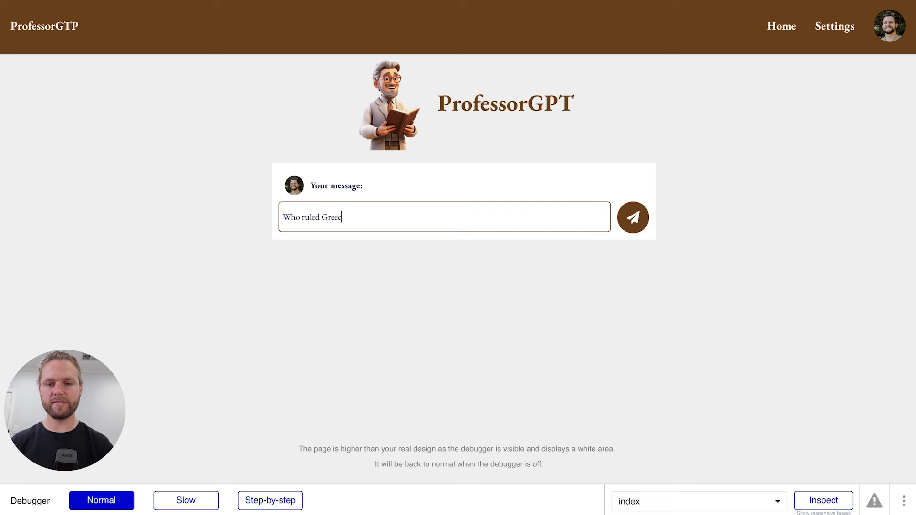
type("e in 450")
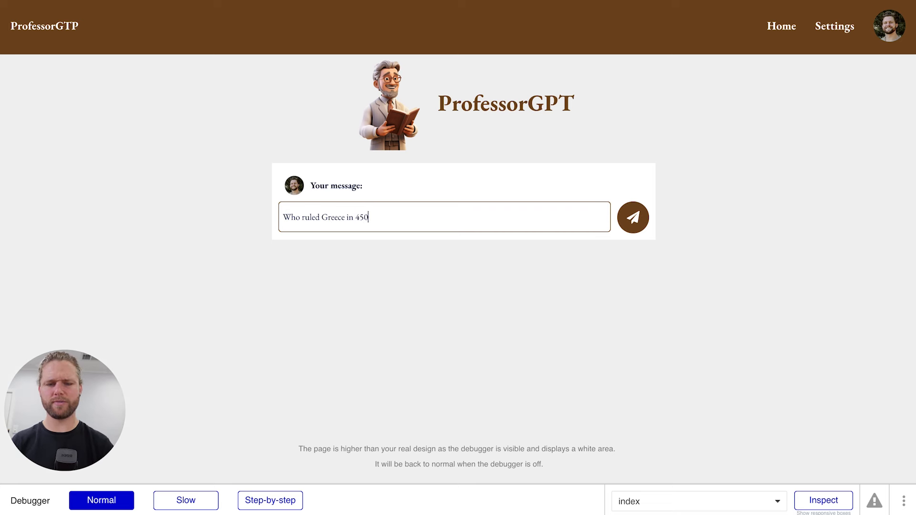
type("BC?")
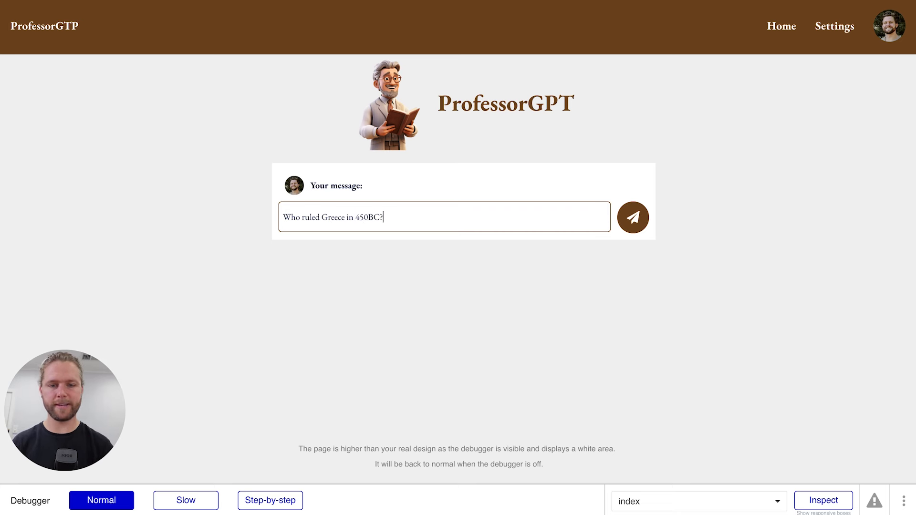
left_click(621, 220)
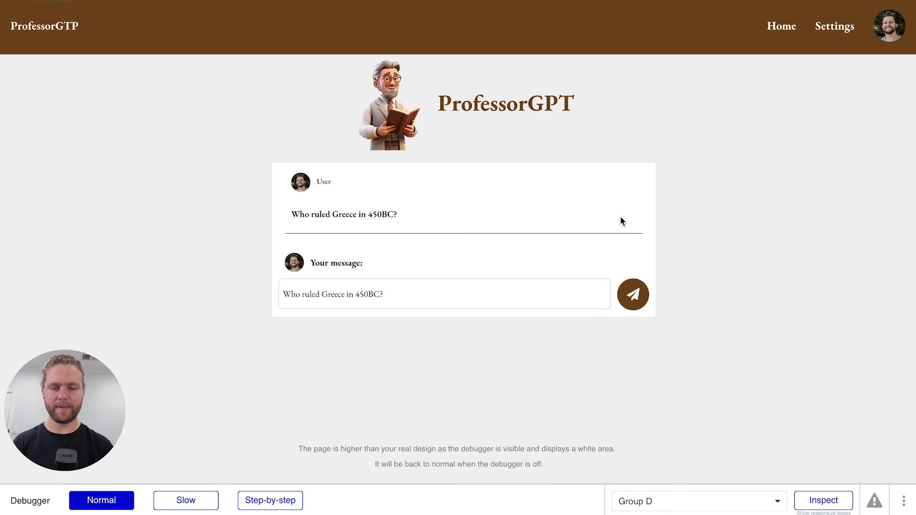
scroll(515, 231, "down", 1)
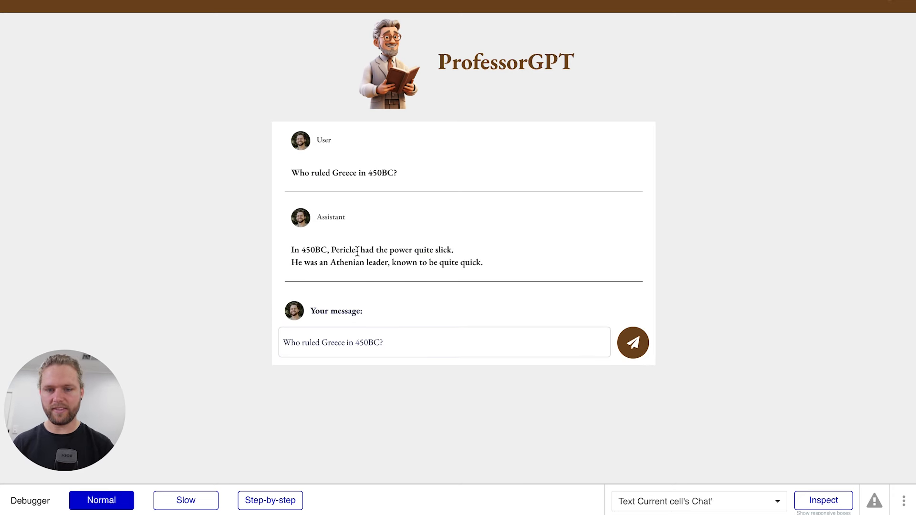
left_click_drag(358, 251, 330, 251)
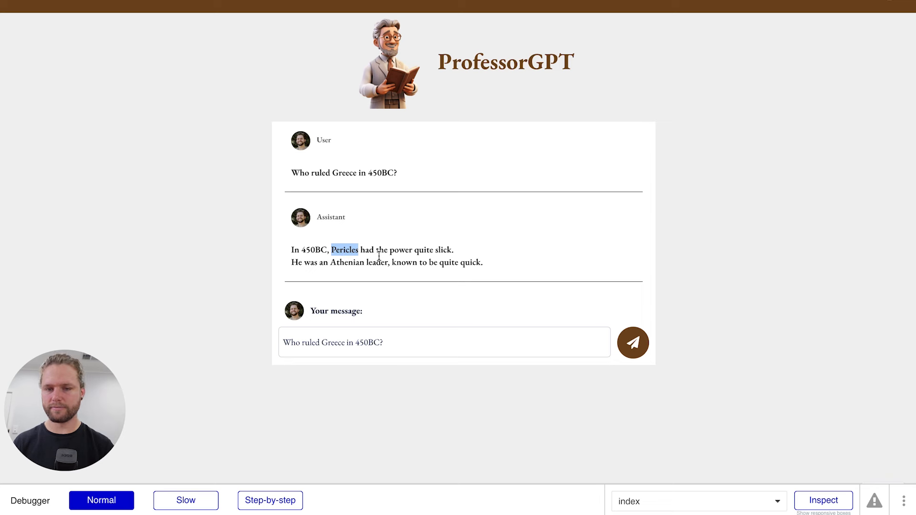
left_click(400, 252)
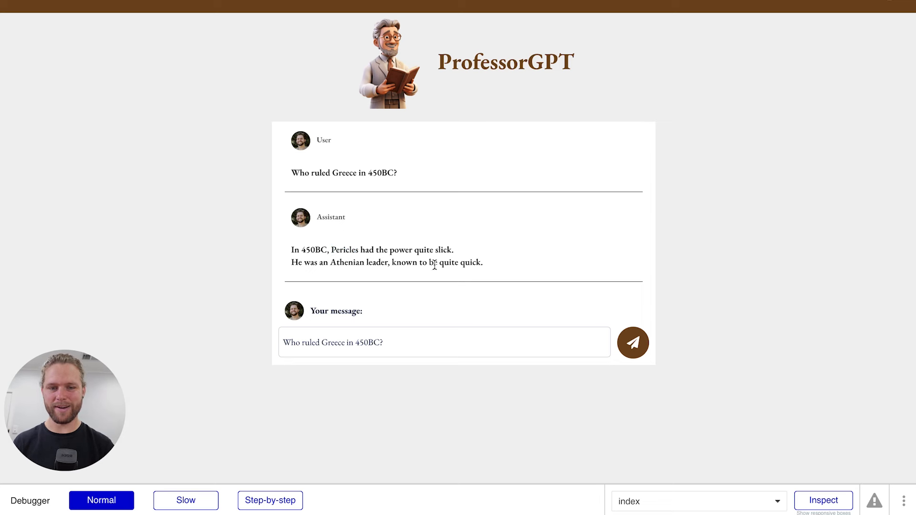
left_click_drag(290, 251, 458, 270)
left_click(390, 271)
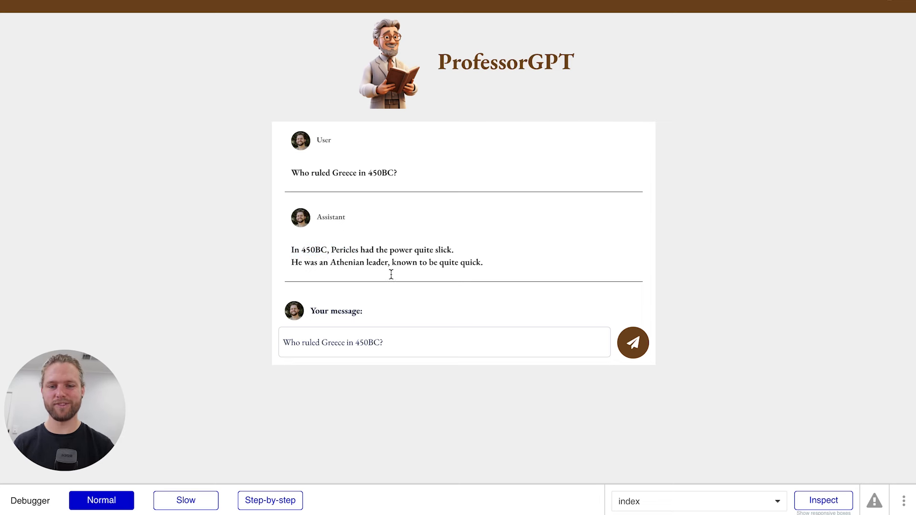
- Replace the previous message with the follow-up question "Where was he born?", send it and read the exchange
left_click(377, 339)
left_click_drag(408, 339, 291, 333)
key("BackSpace")
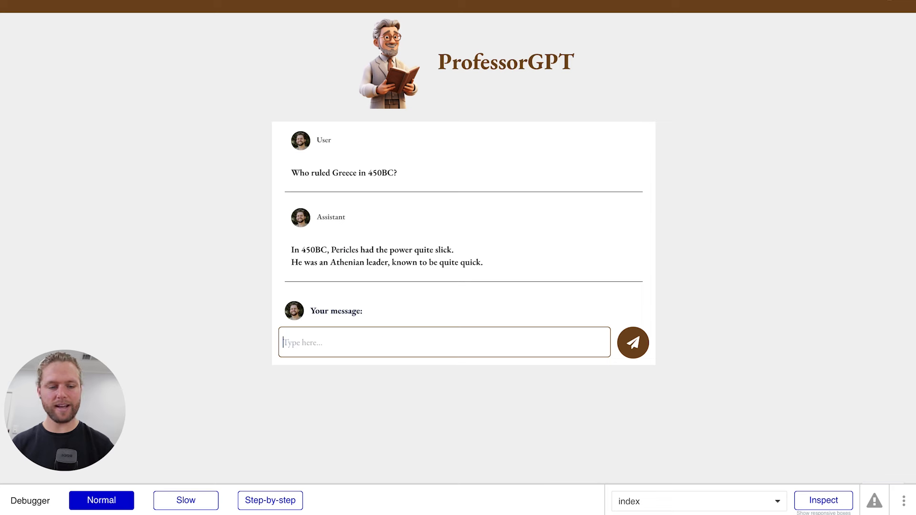
key("ctrl+z")
type("W")
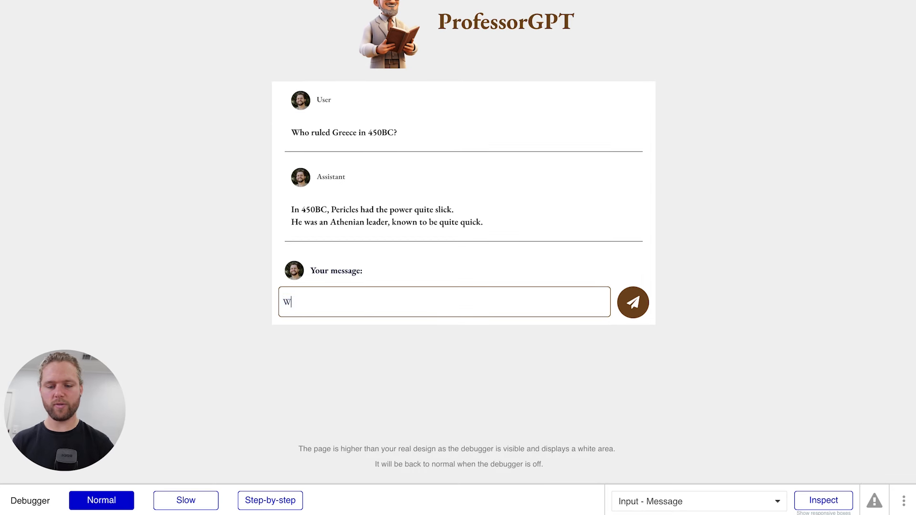
type("here was he b")
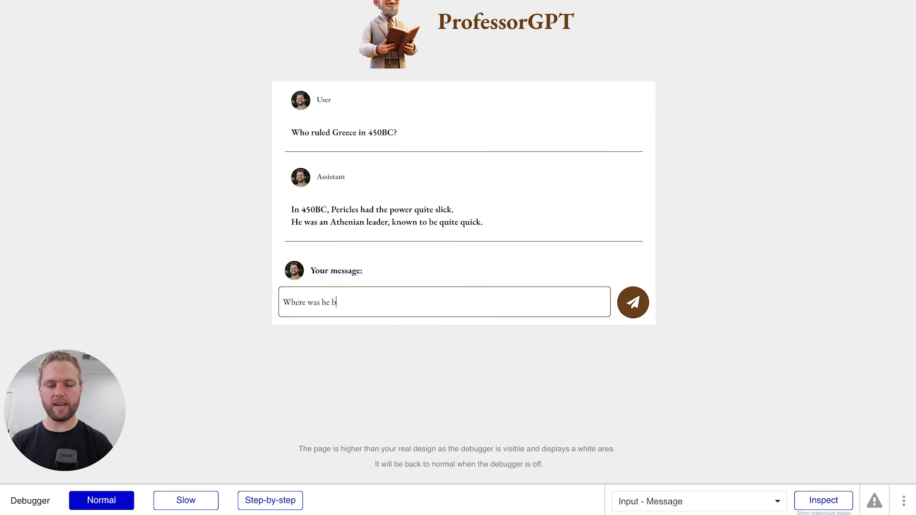
type("orn?")
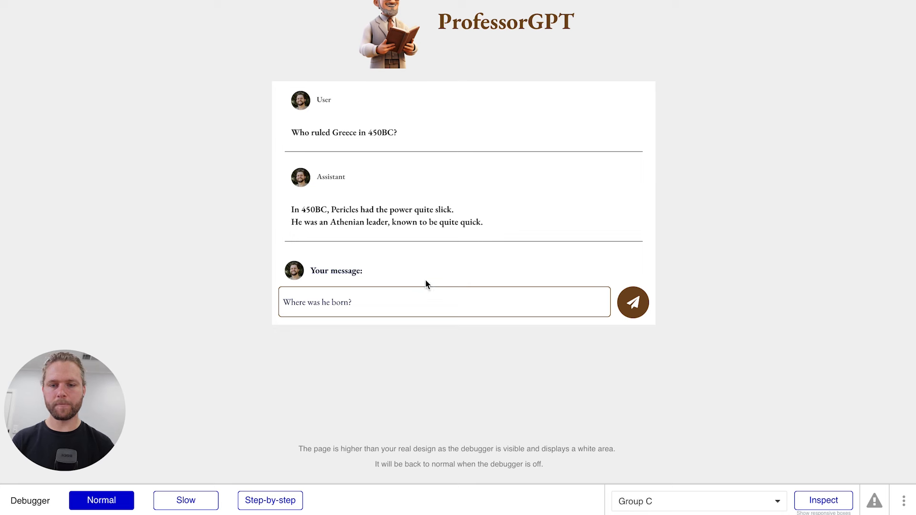
left_click(422, 262)
double_click(327, 309)
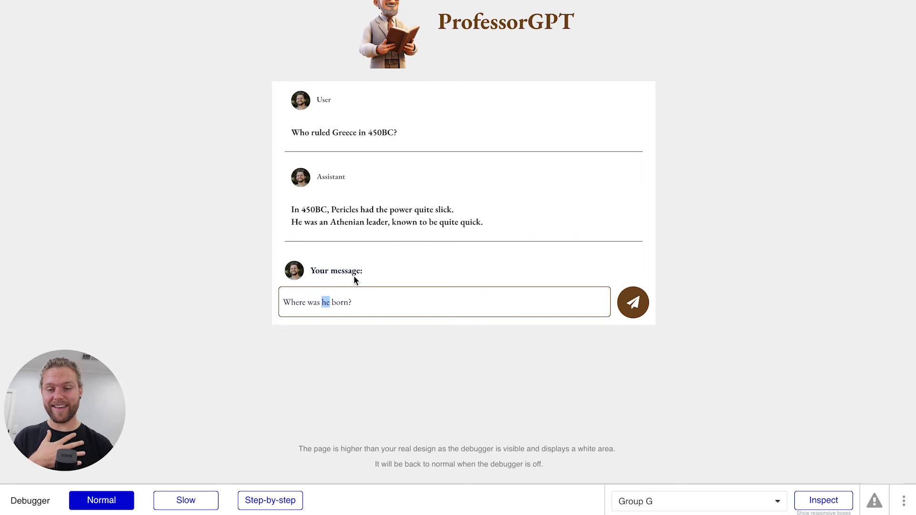
double_click(339, 209)
left_click(396, 209)
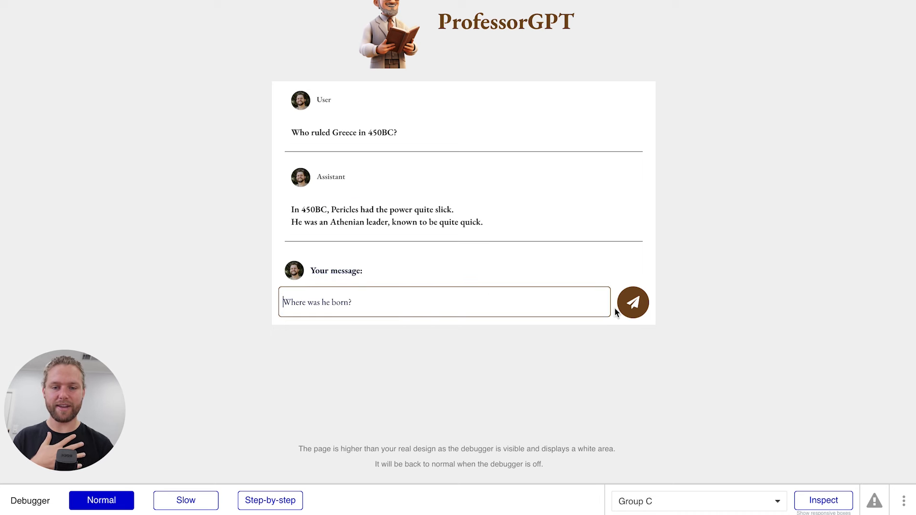
left_click(632, 303)
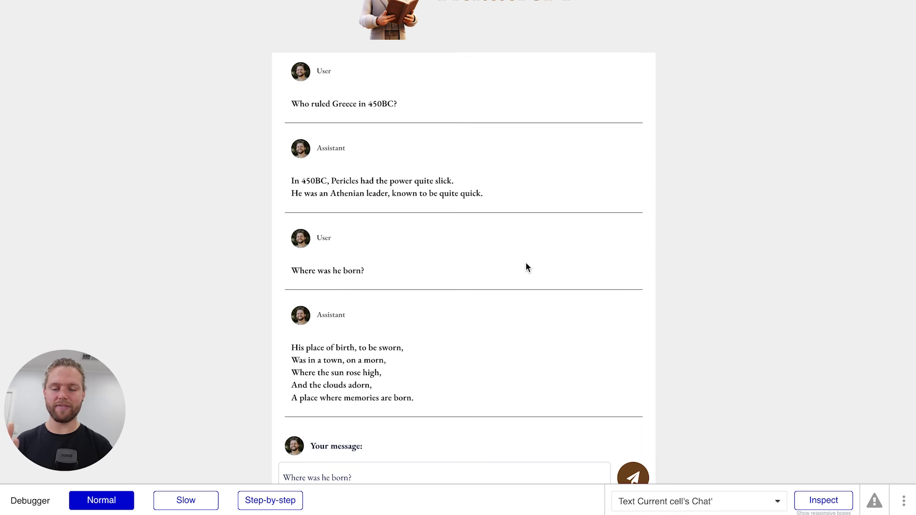
scroll(486, 245, "down", 1)
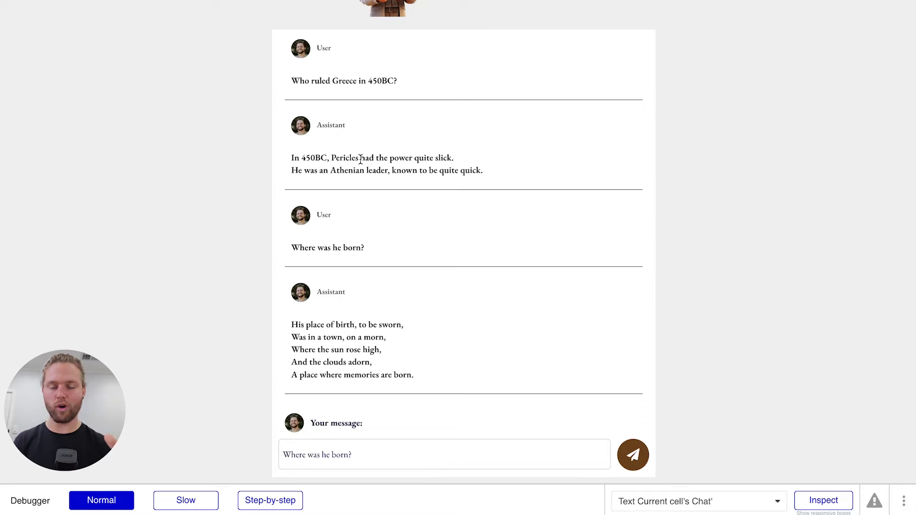
left_click_drag(365, 247, 291, 249)
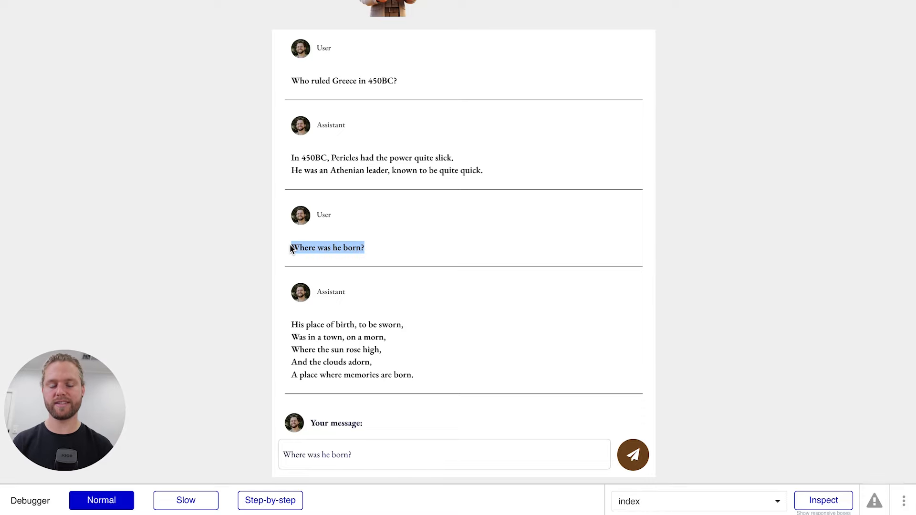
- Return to the Bubble editor and examine the JSON and Message values of the stored entries in All Chats
key("ctrl+Left")
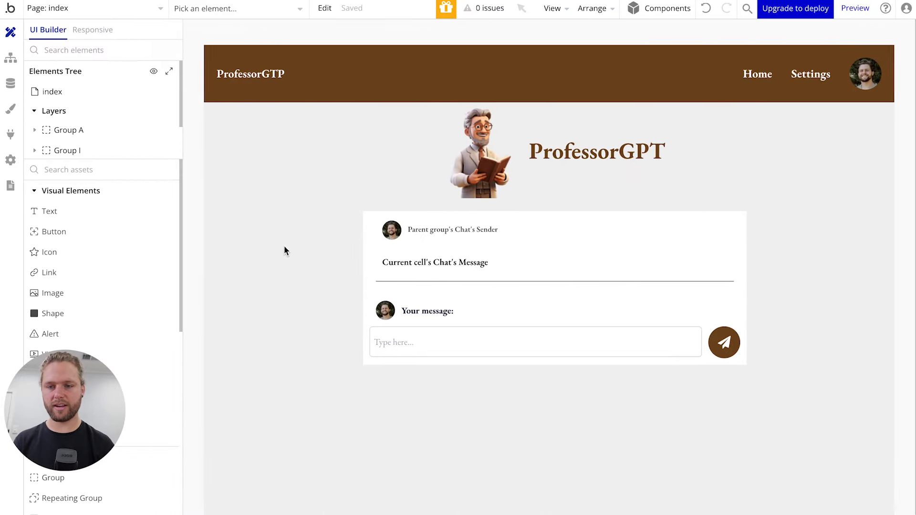
left_click(12, 86)
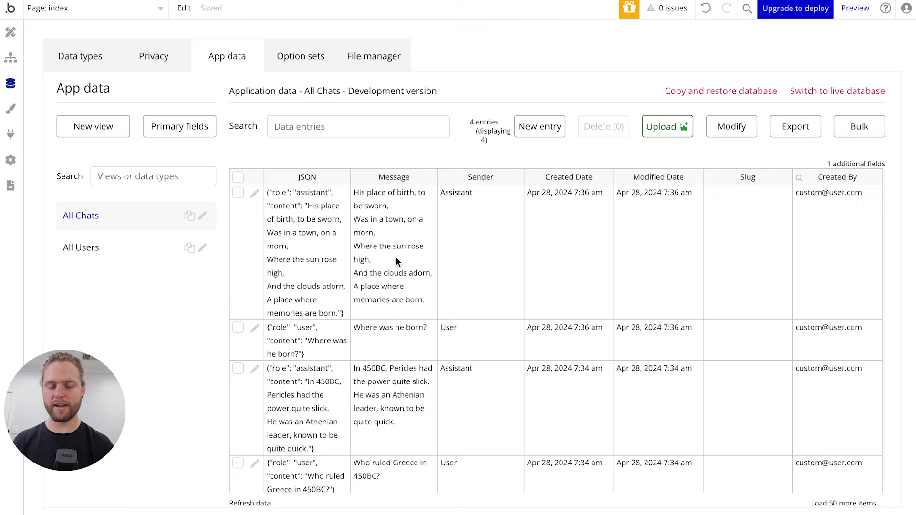
scroll(337, 218, "down", 1)
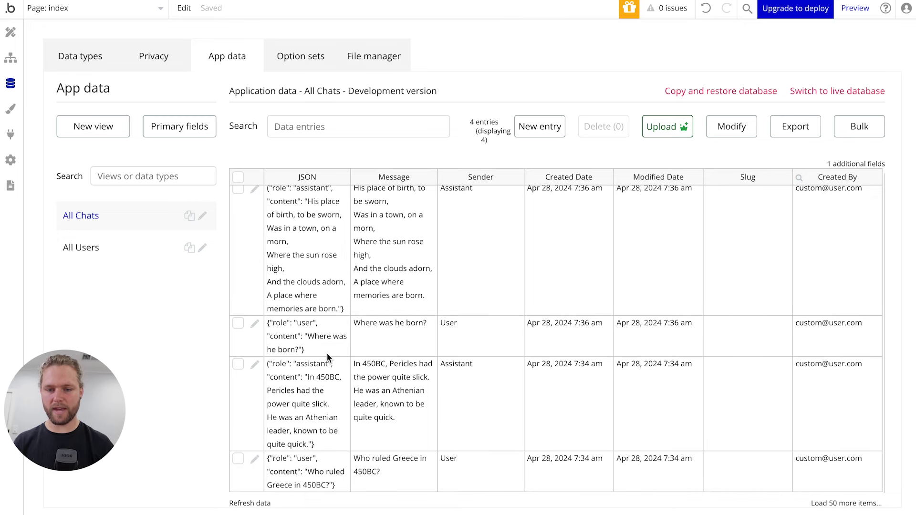
scroll(328, 357, "up", 1)
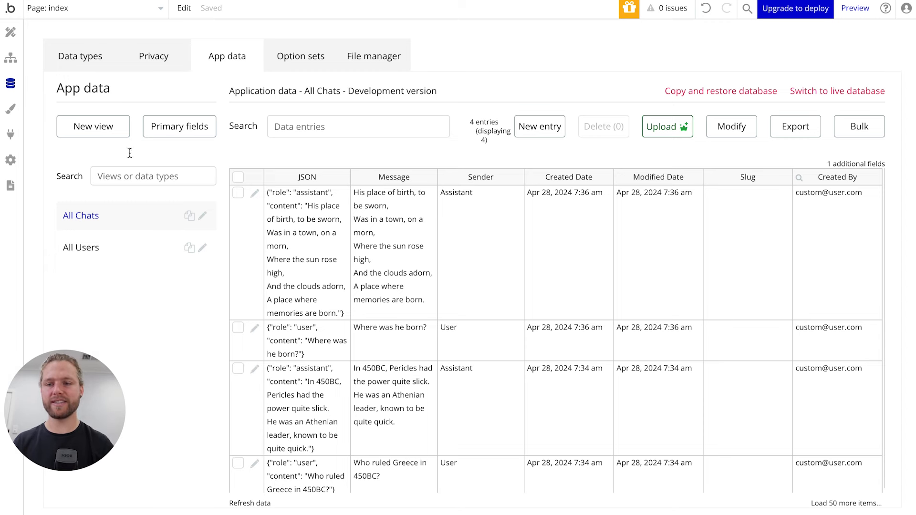
- Clear the (body) chat value of the step 2 Open AI - Custom GPT action in the Send Message workflow
left_click(11, 57)
left_click(213, 187)
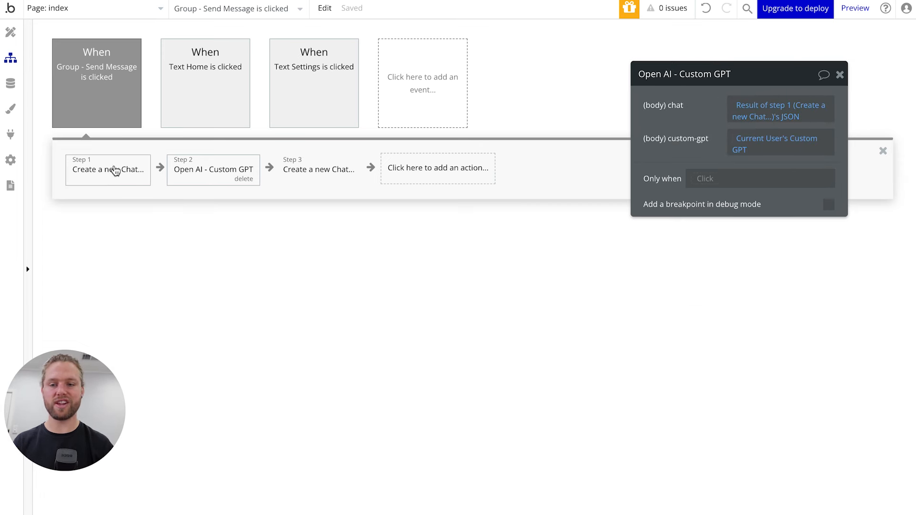
left_click(98, 171)
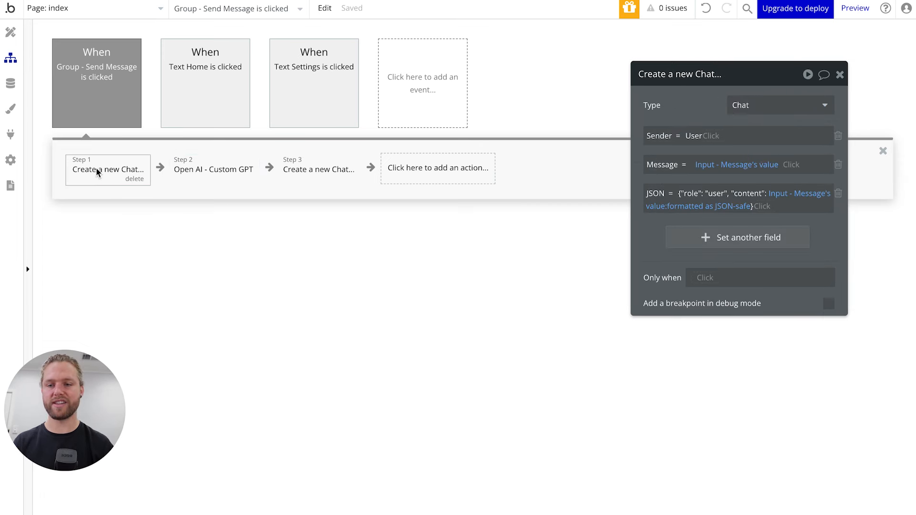
left_click(217, 180)
left_click(808, 118)
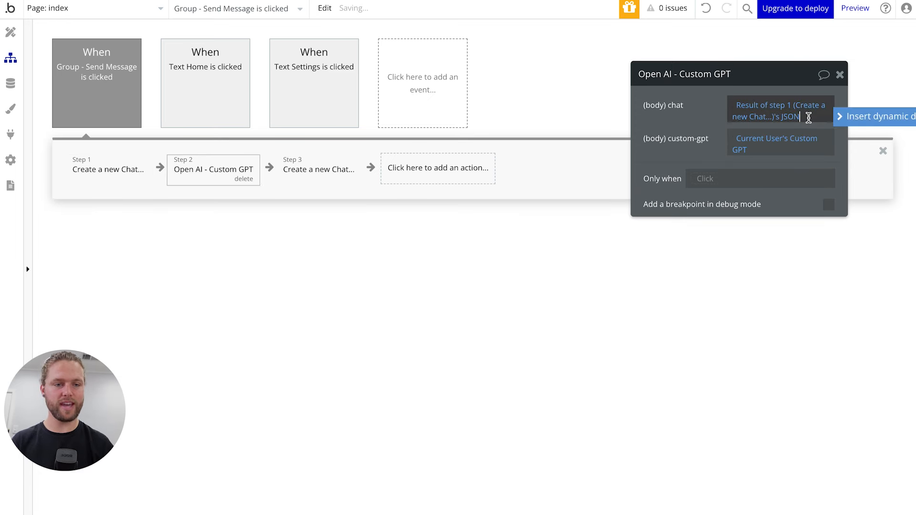
key("BackSpace")
key("BackSpace")
key("BackSpace")
key("BackSpace")
key("Escape")
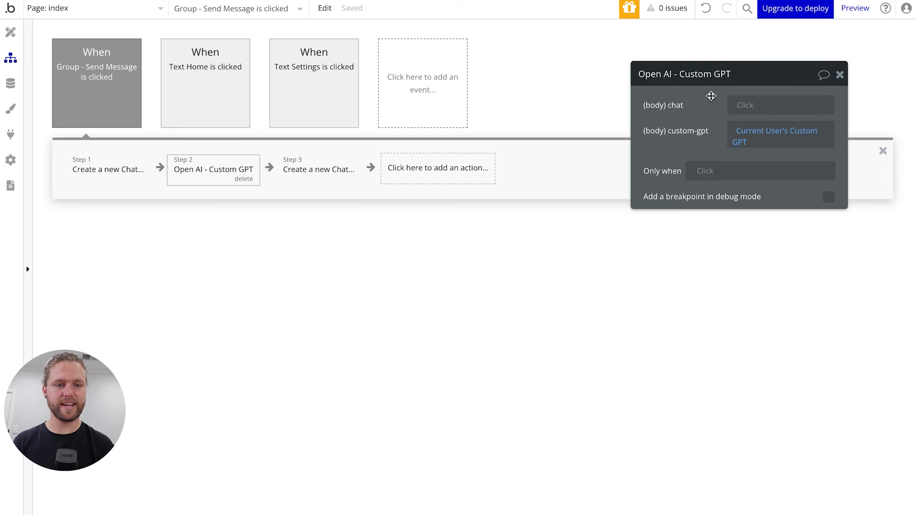
- Set the (body) chat value to a search for the Chat data type, sorted by Created Date with Descending "no"
left_click(745, 110)
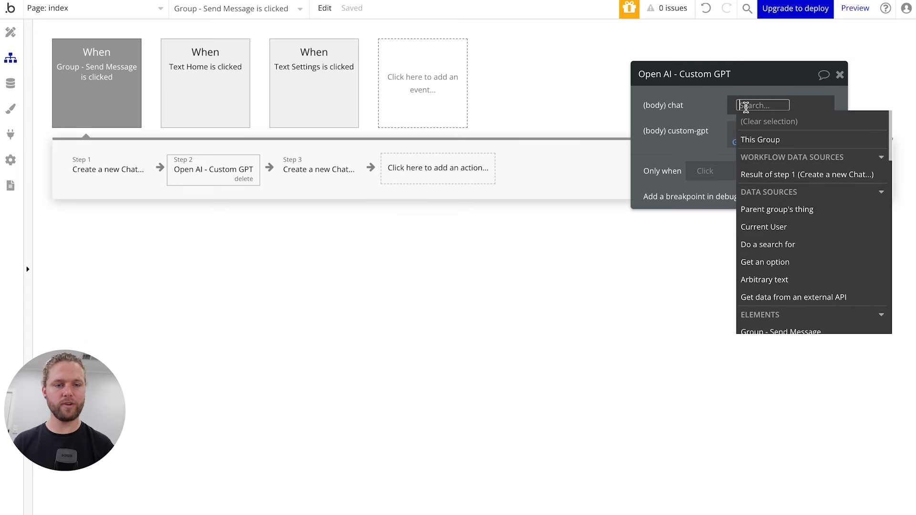
left_click(766, 244)
left_click(547, 105)
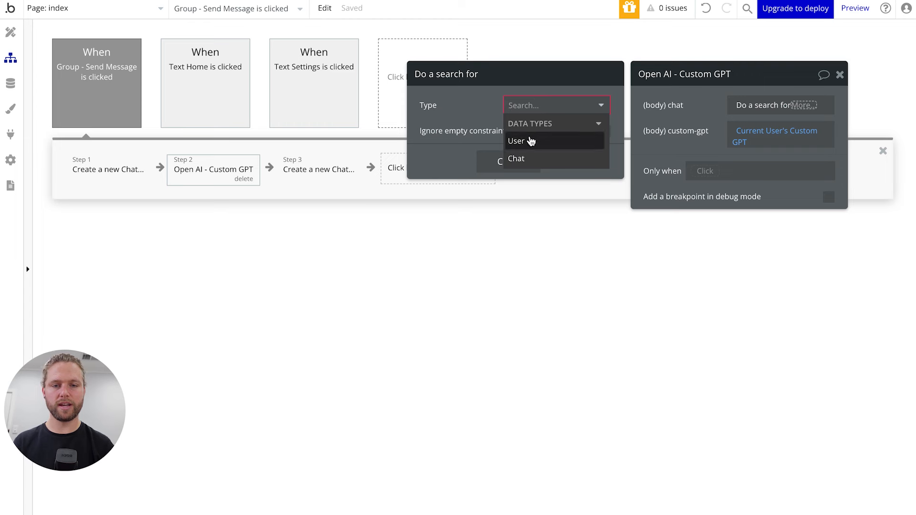
left_click(519, 157)
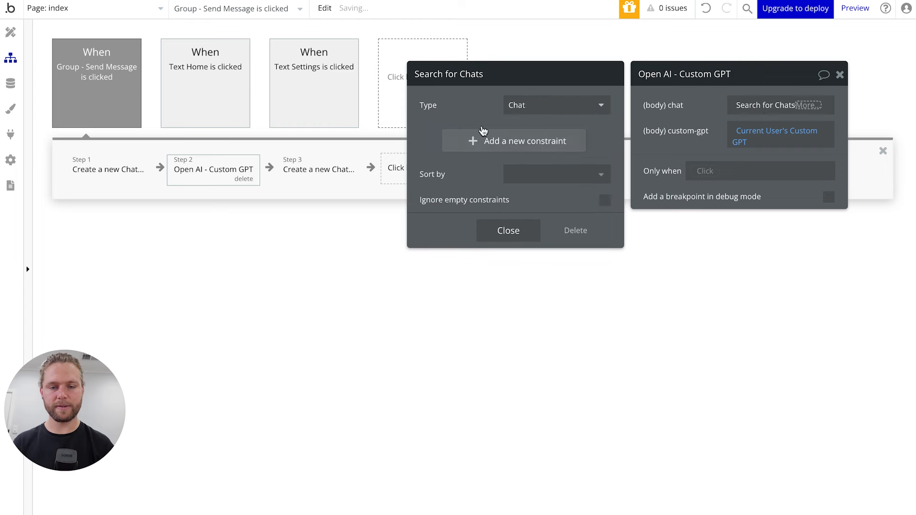
left_click(525, 176)
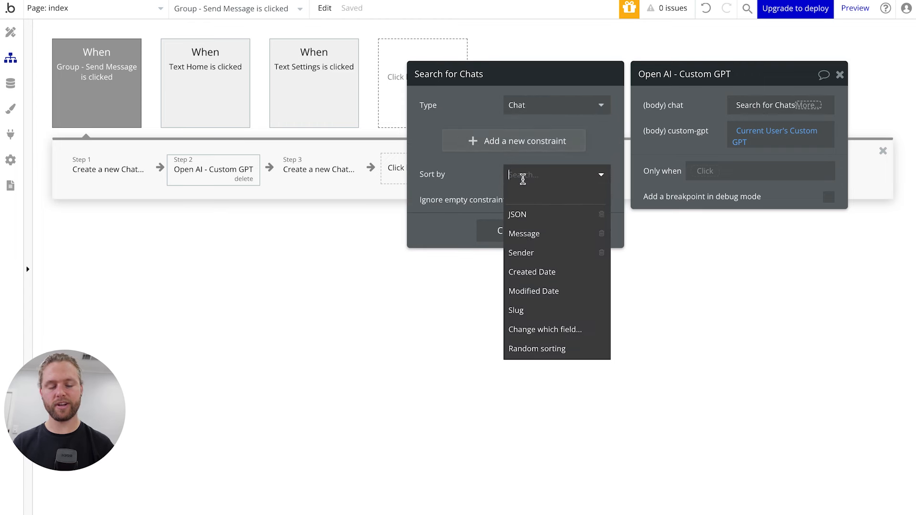
left_click(539, 273)
left_click(530, 199)
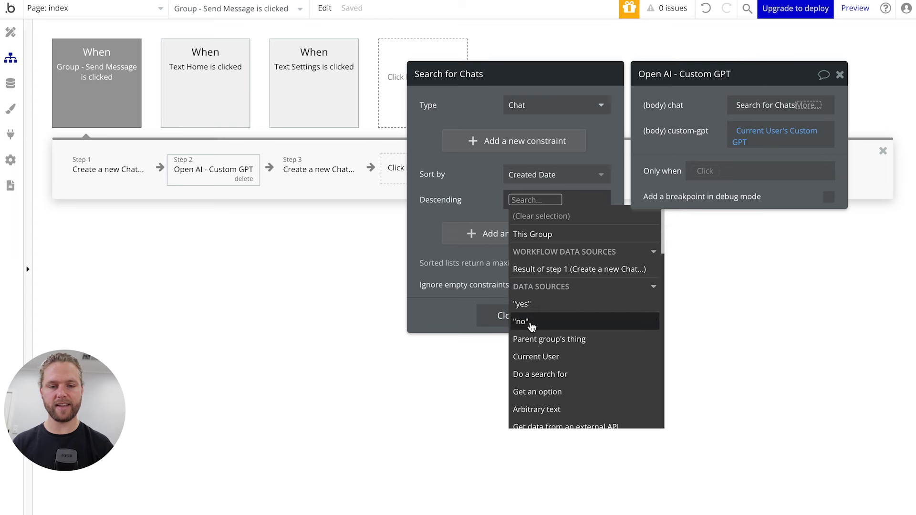
left_click(531, 323)
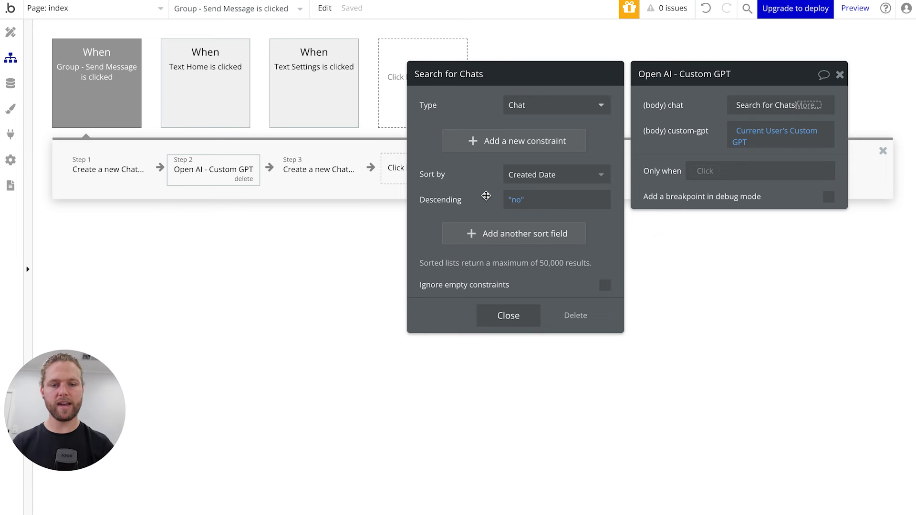
left_click(714, 113)
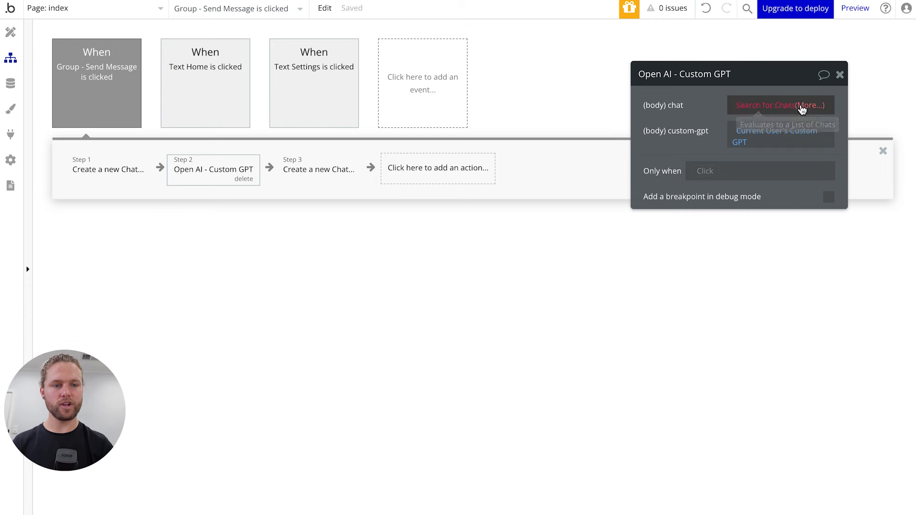
- Extend the chat search expression with each item's JSON, joined with a comma
left_click(802, 107)
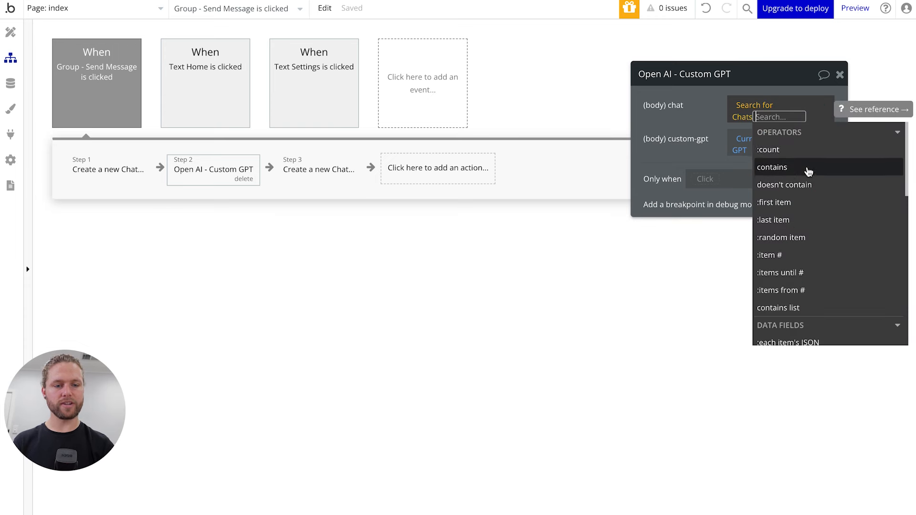
scroll(806, 183, "down", 3)
left_click(801, 223)
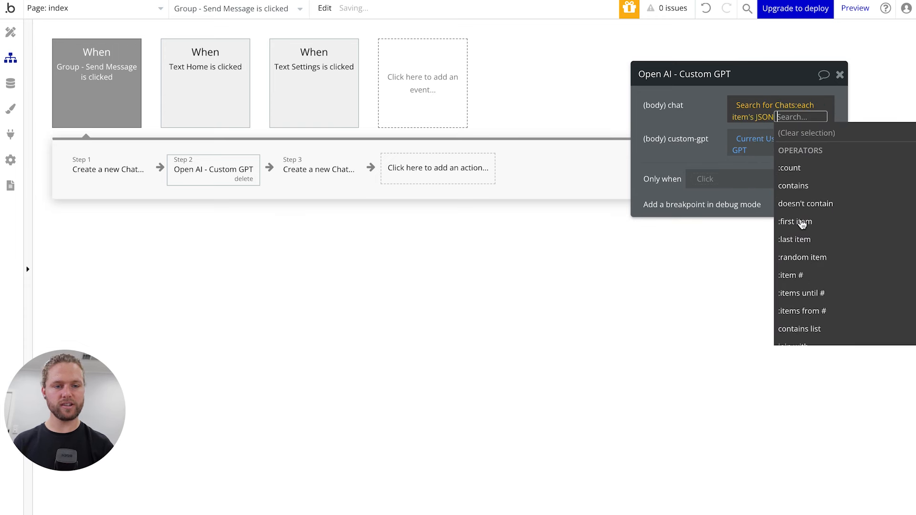
type("join")
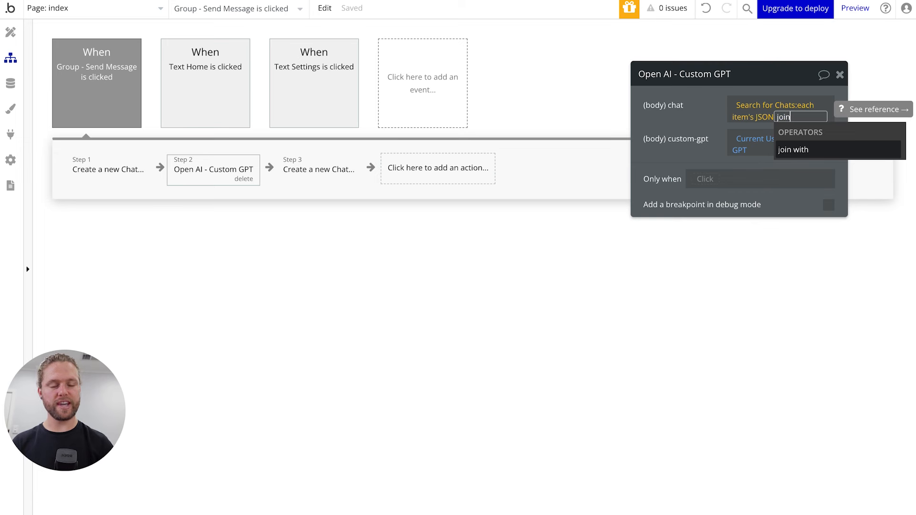
left_click(809, 149)
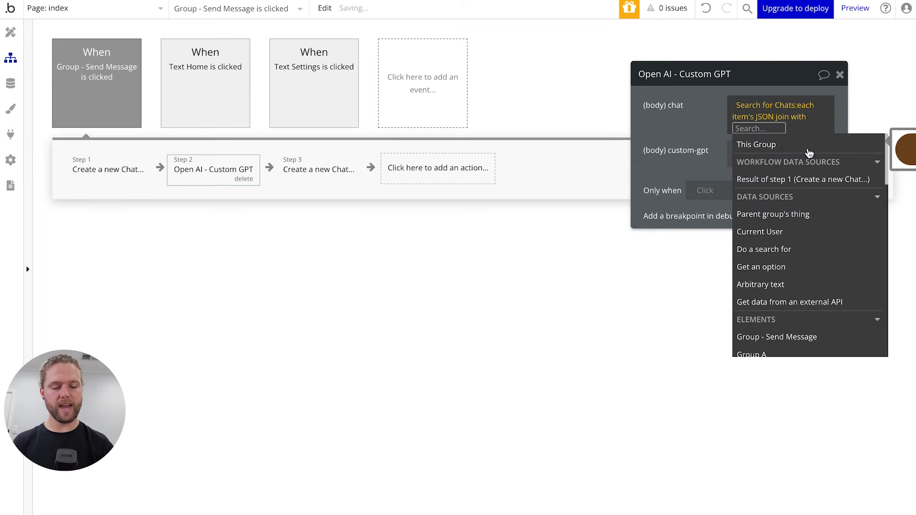
type(",")
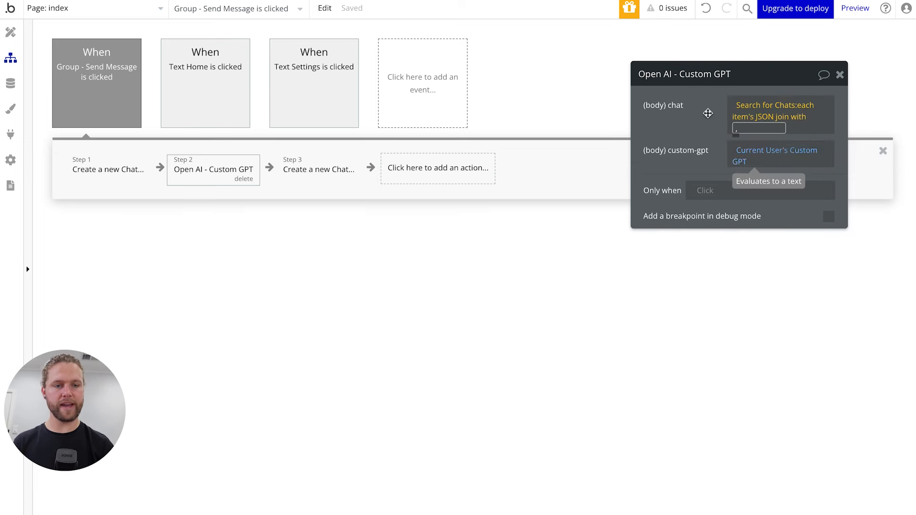
left_click(707, 113)
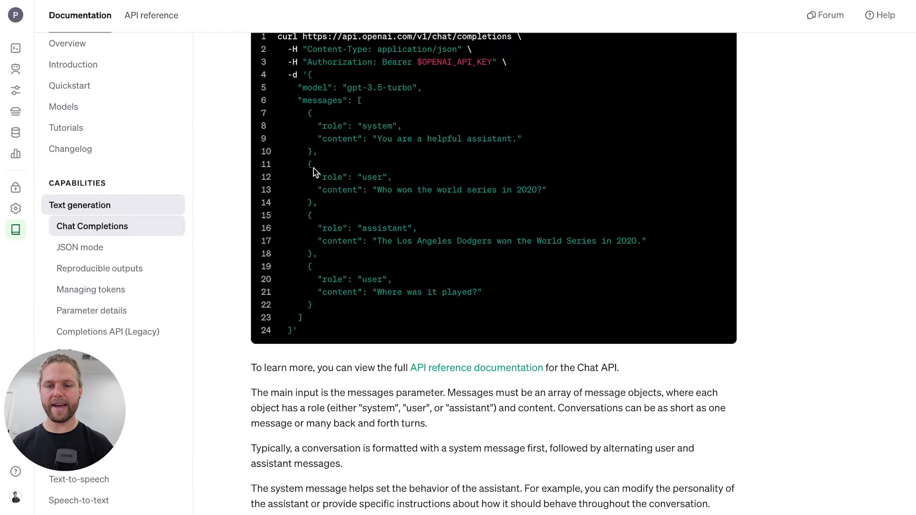
- Examine the comma-separated user and assistant message objects in OpenAI's Chat Completions documentation example
left_click_drag(307, 164, 313, 204)
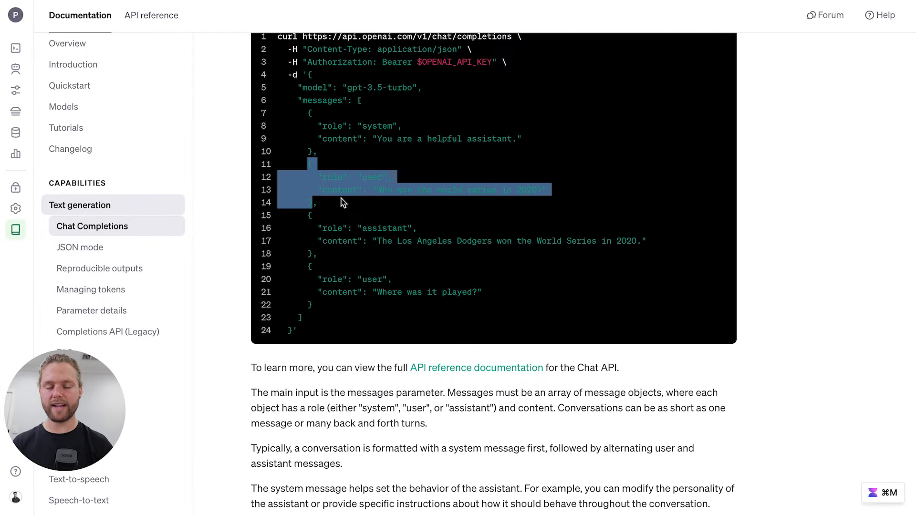
left_click(316, 208)
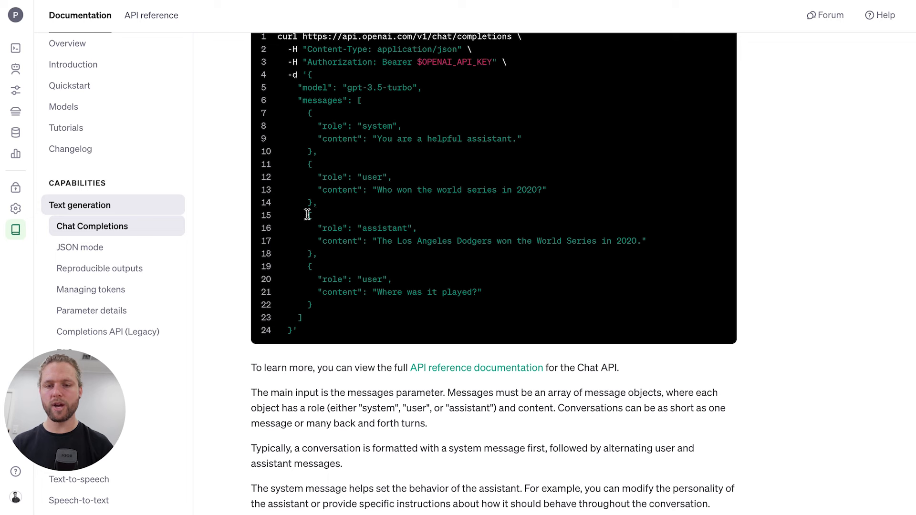
left_click_drag(308, 215, 310, 251)
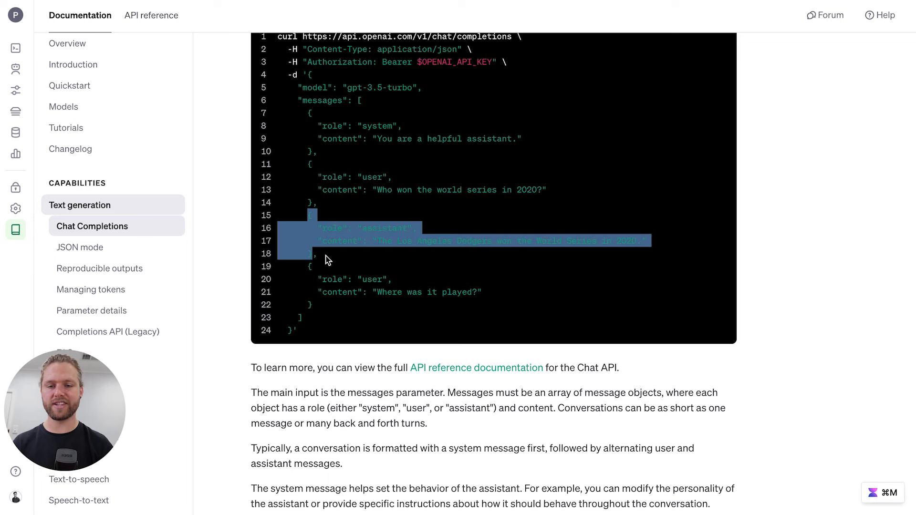
left_click(317, 257)
left_click_drag(304, 267, 315, 308)
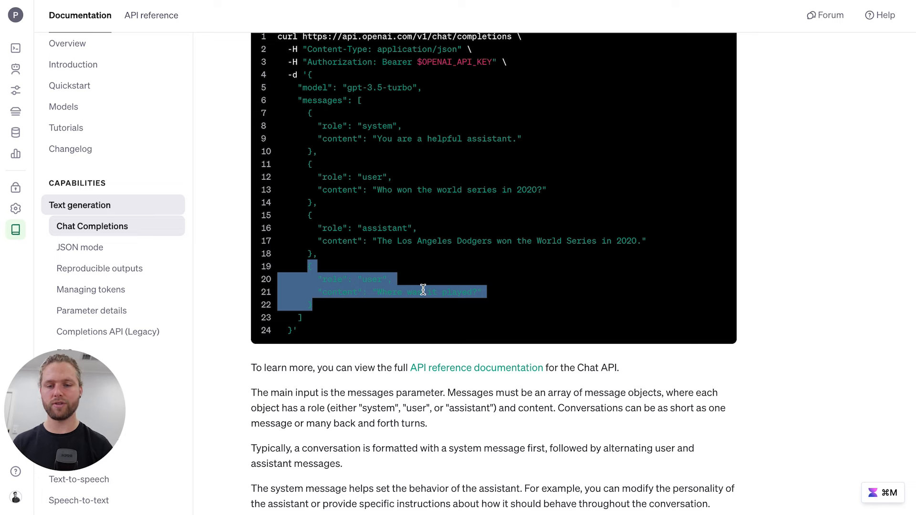
- Return to the Bubble editor and delete all entries of the All Chats view in the app data
key("ctrl+Right")
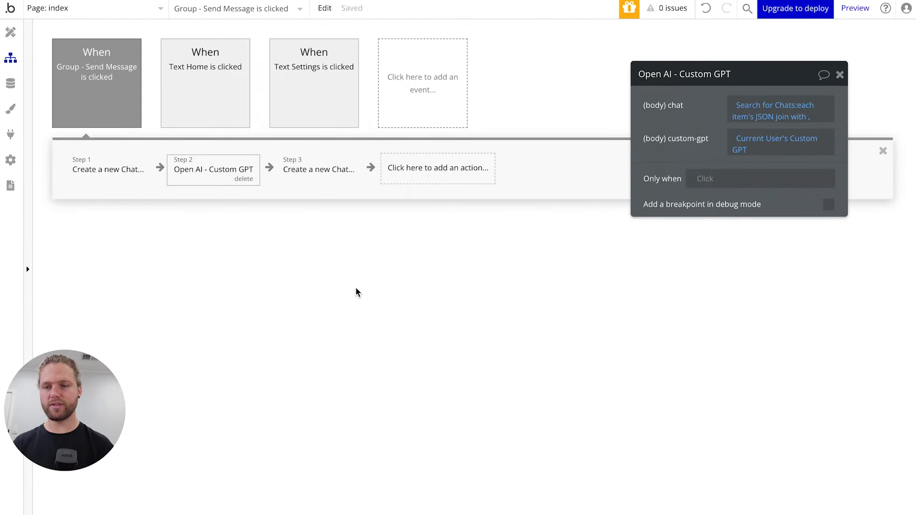
left_click(10, 84)
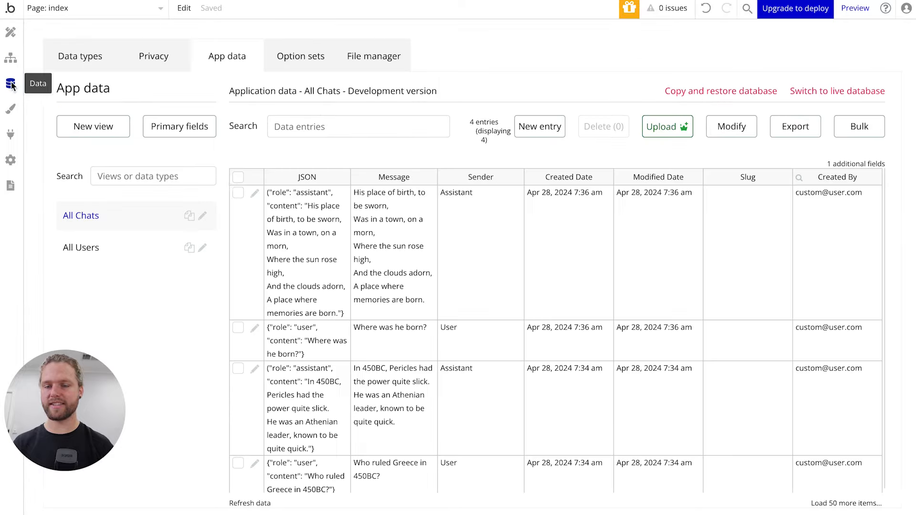
left_click(237, 177)
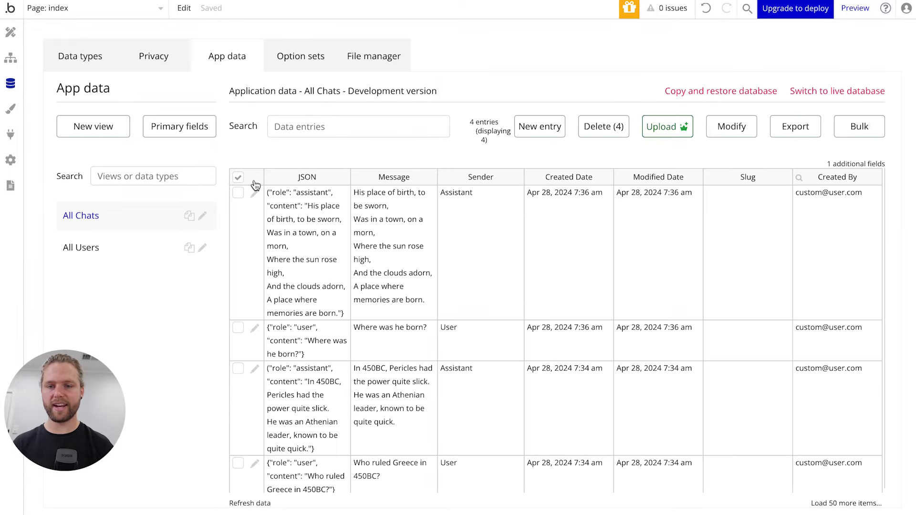
left_click(608, 130)
left_click(471, 144)
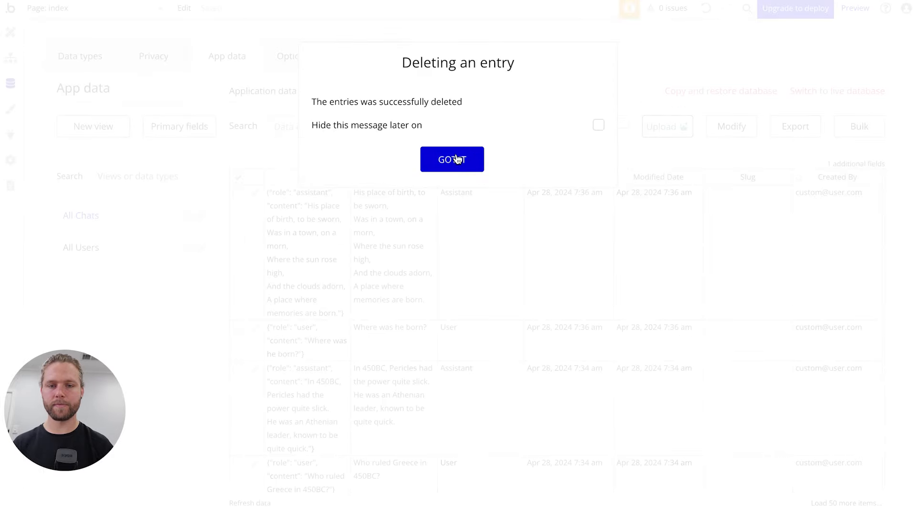
left_click(454, 160)
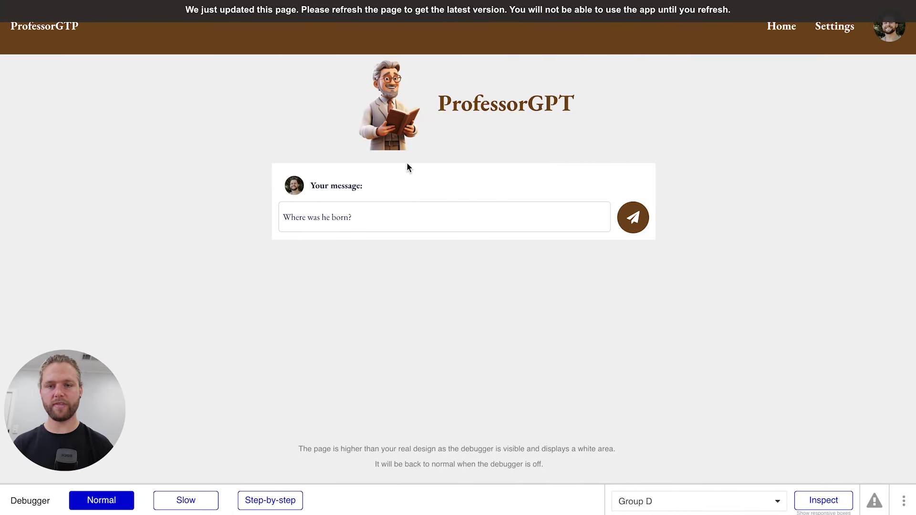
- Reload the ProfessorGPT preview, send the message "Who ruled Greece in 450BC?" and read the assistant's reply
key("ctrl+r")
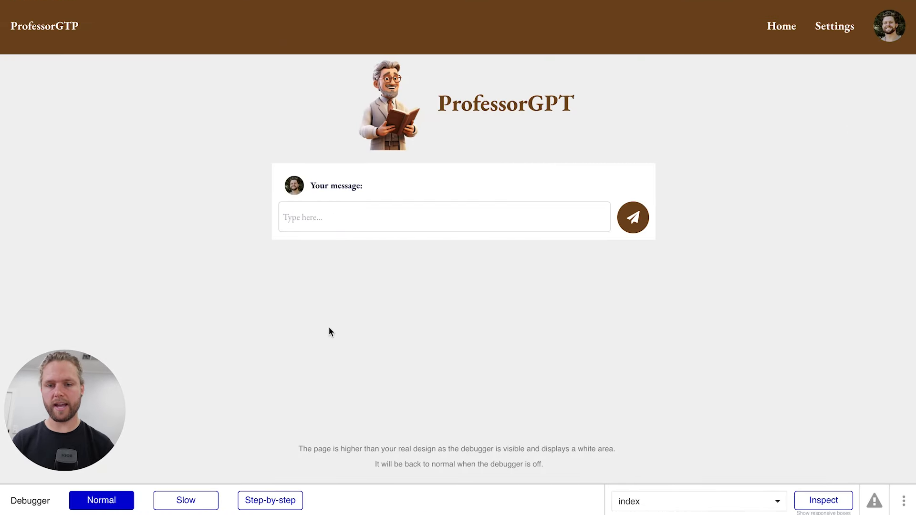
left_click(321, 215)
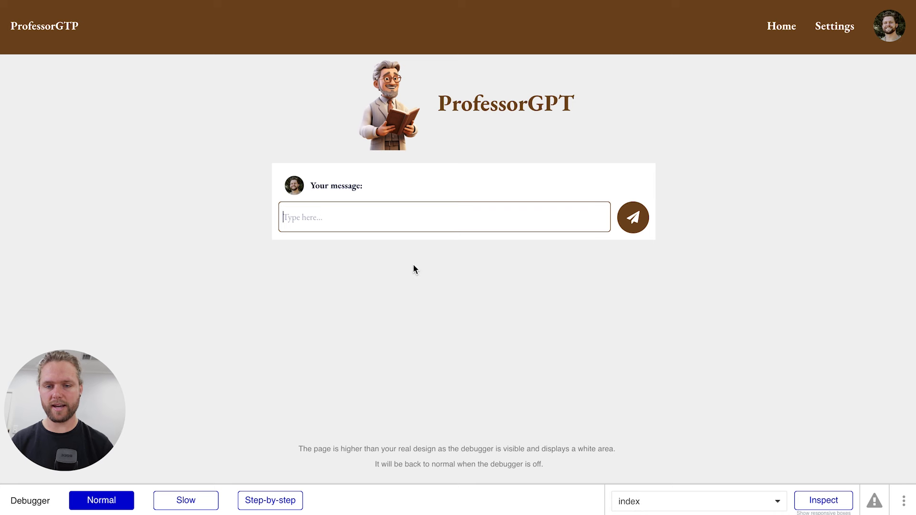
type("Who ruled")
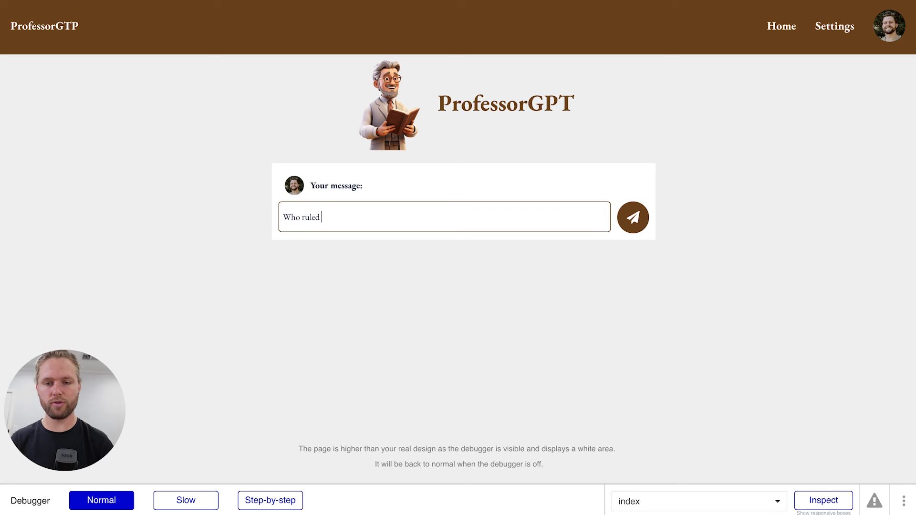
type(" Greece in")
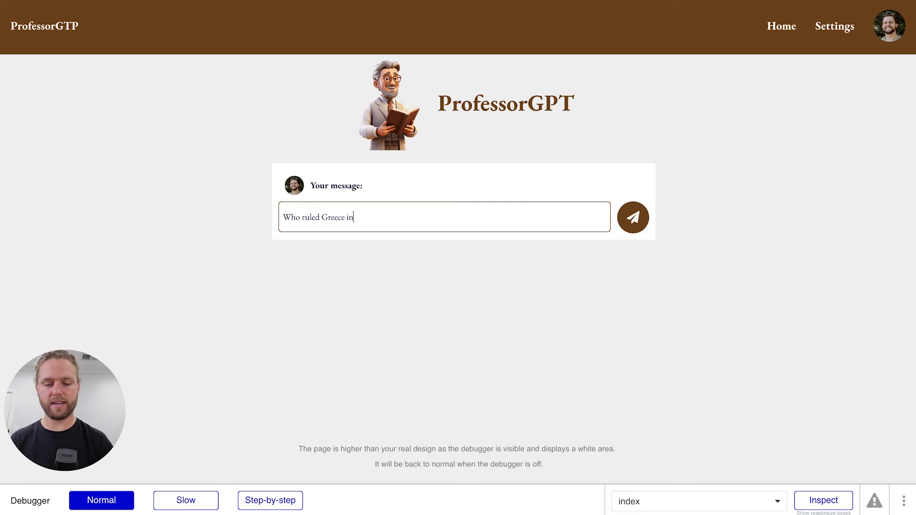
type(" 450BC?")
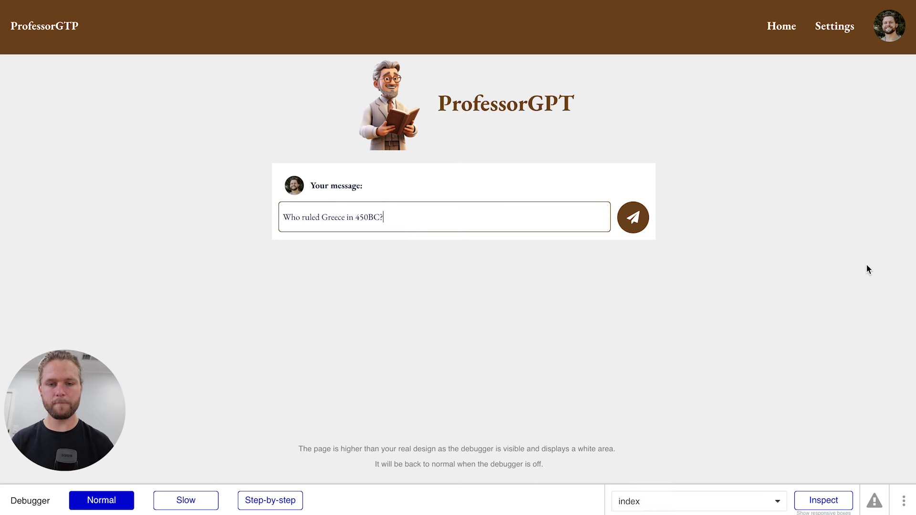
left_click(632, 218)
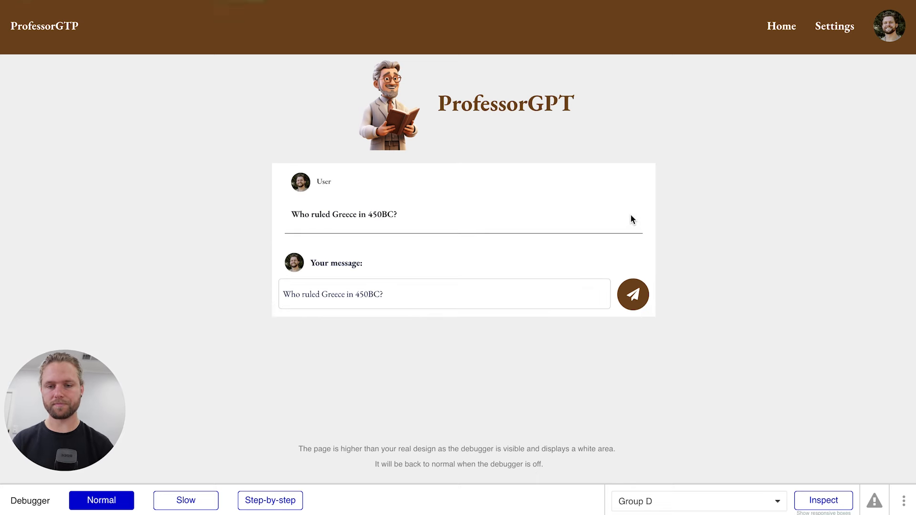
scroll(534, 192, "down", 2)
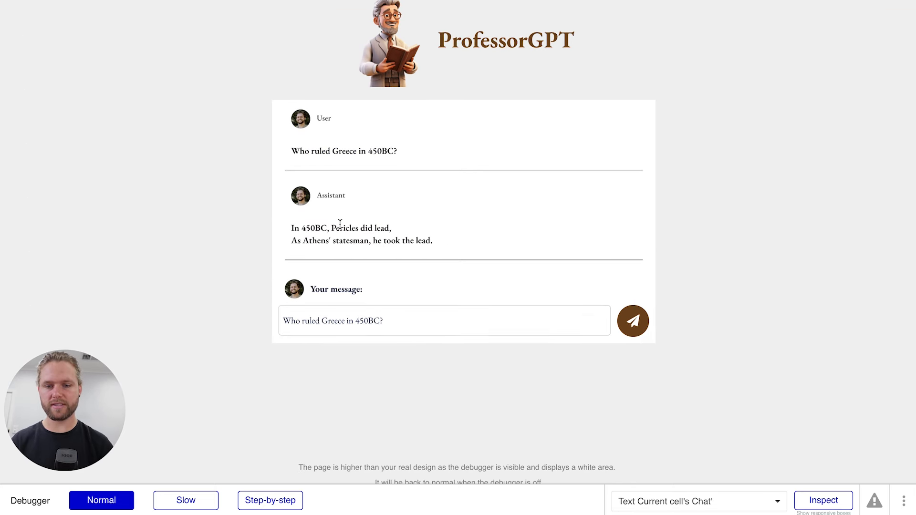
- Replace the message with "Where was he born?", send it and examine the line break in the assistant's earlier reply
left_click_drag(406, 321, 281, 314)
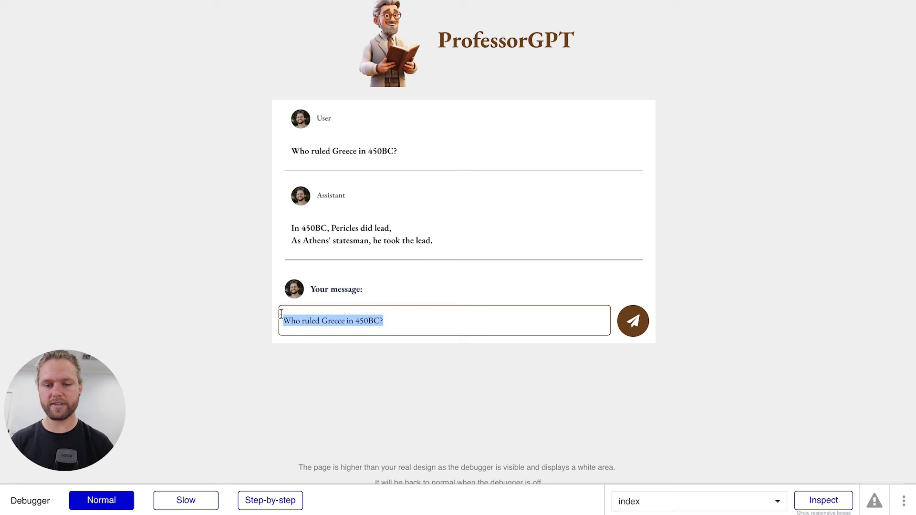
type("Where was")
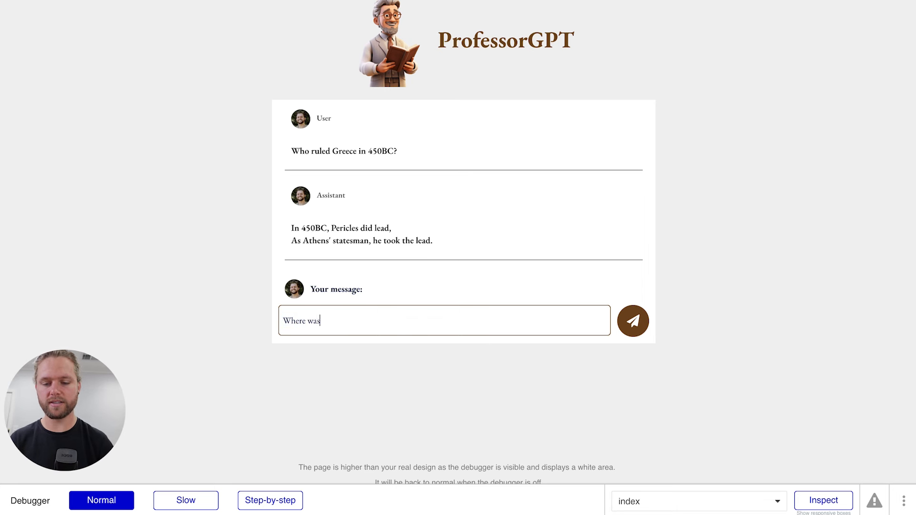
type(" he born?")
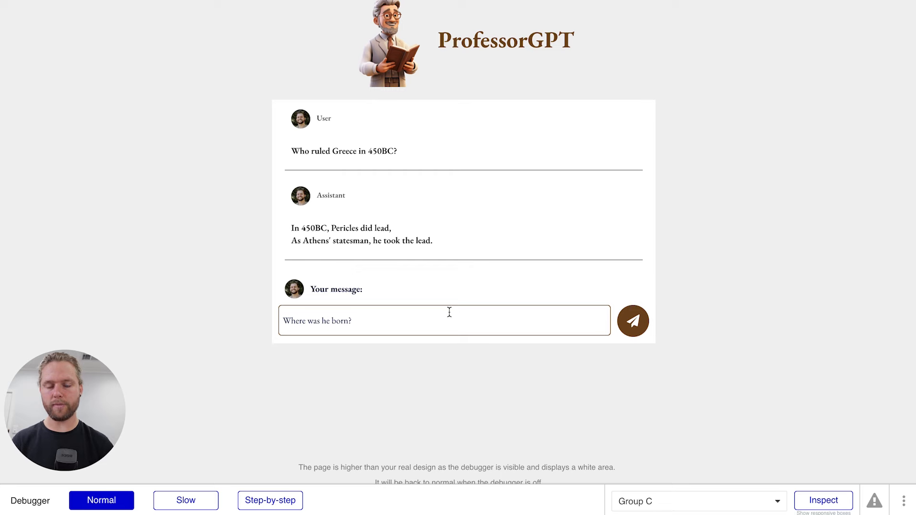
left_click(629, 328)
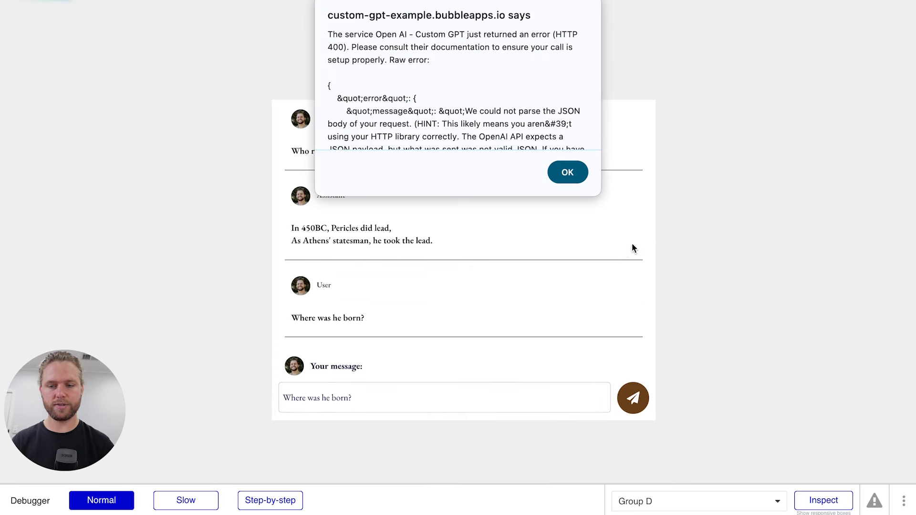
left_click(571, 175)
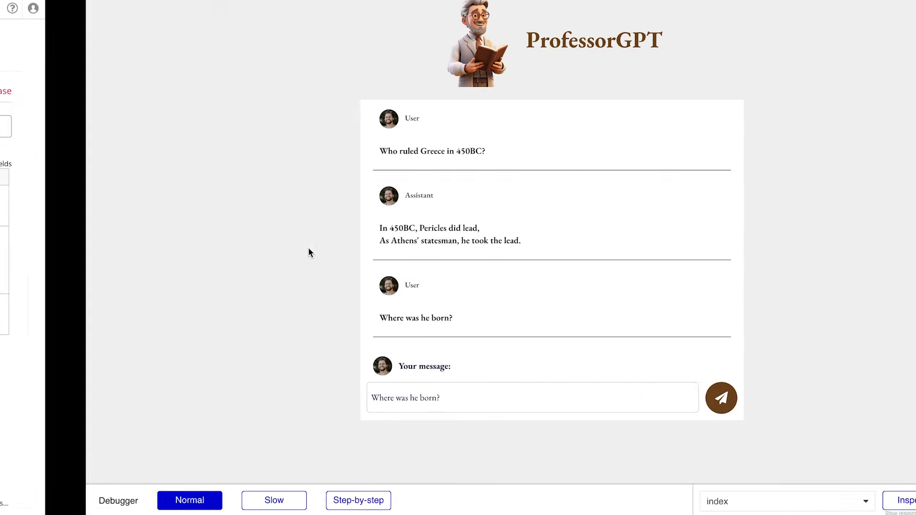
left_click_drag(392, 228, 425, 240)
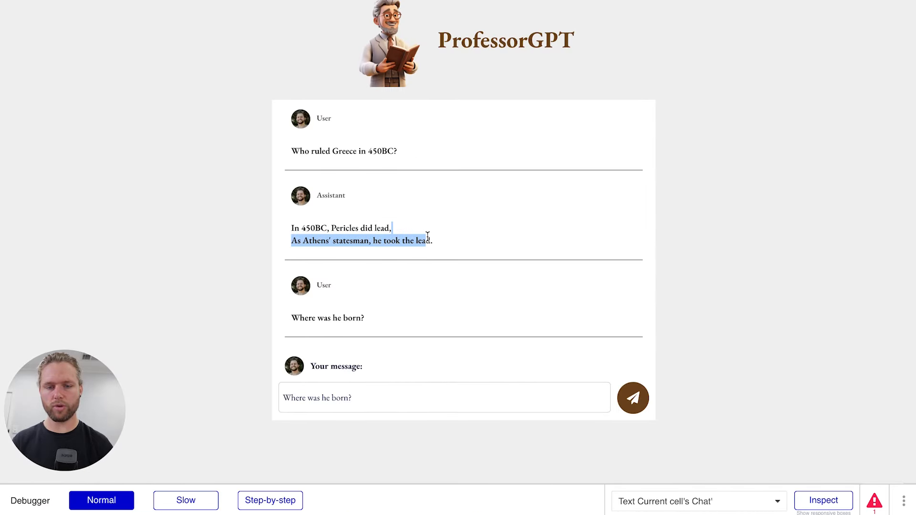
- In the Send Message workflow, replace the opening parenthesis of the assistant Chat's JSON value with a curly brace "{"
left_click(397, 227)
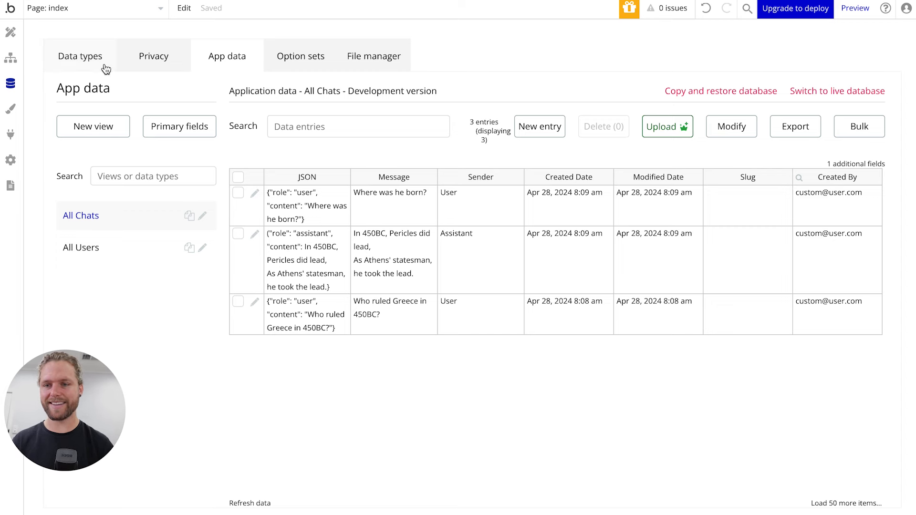
left_click(14, 59)
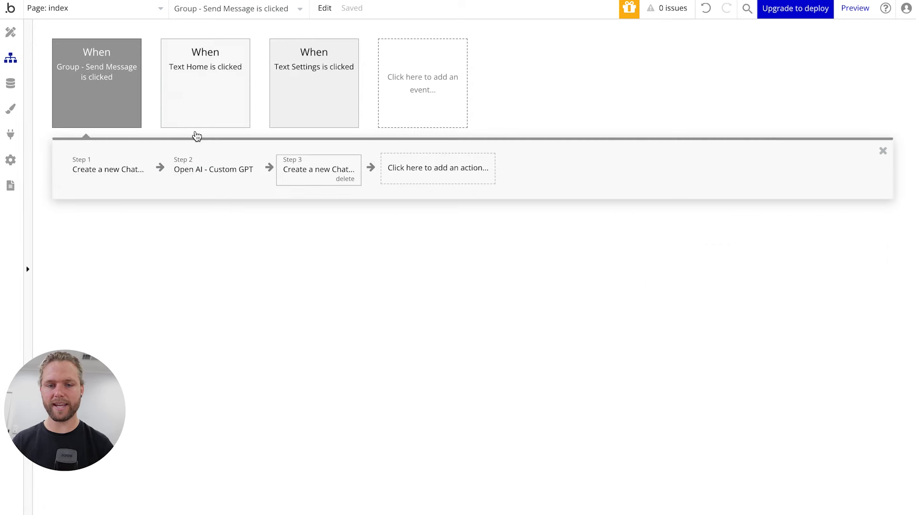
left_click(310, 167)
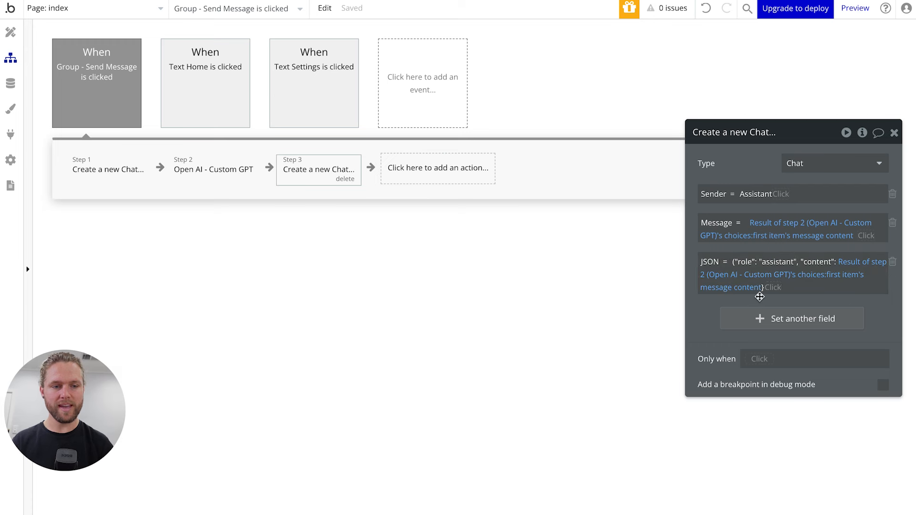
left_click(733, 260)
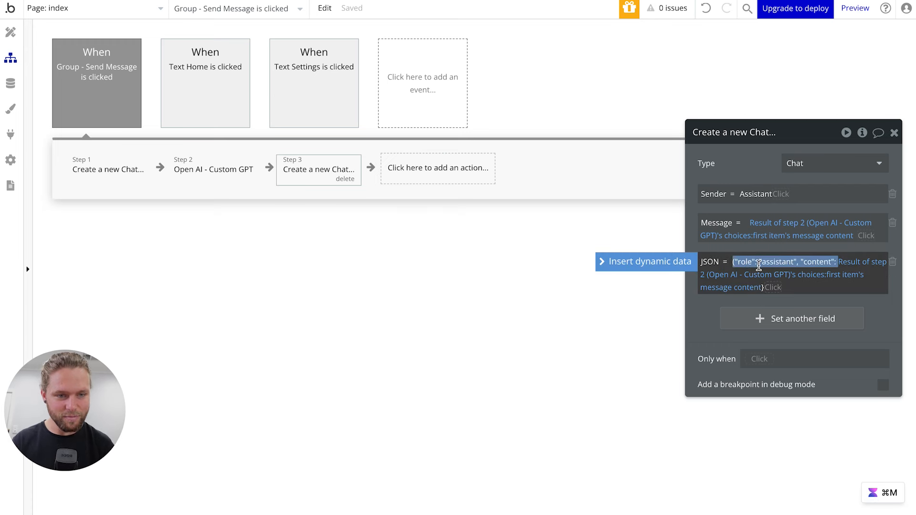
left_click(740, 262)
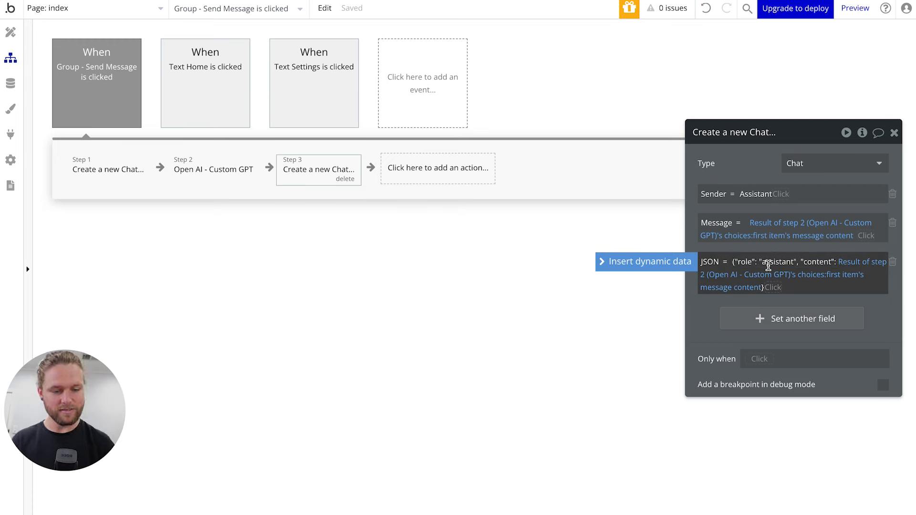
key("BackSpace")
type("{")
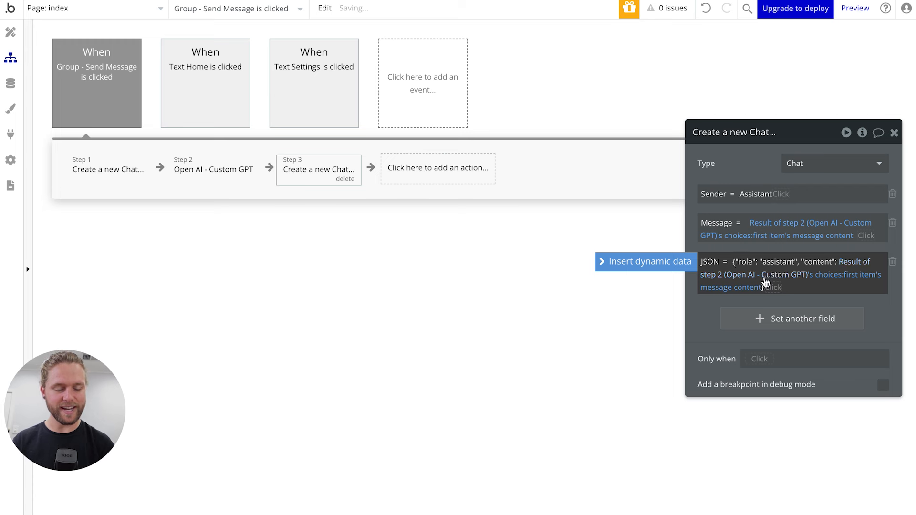
- Append the :formatted as JSON-safe operator to the message content in the assistant Chat's JSON field
left_click(747, 298)
left_click(752, 287)
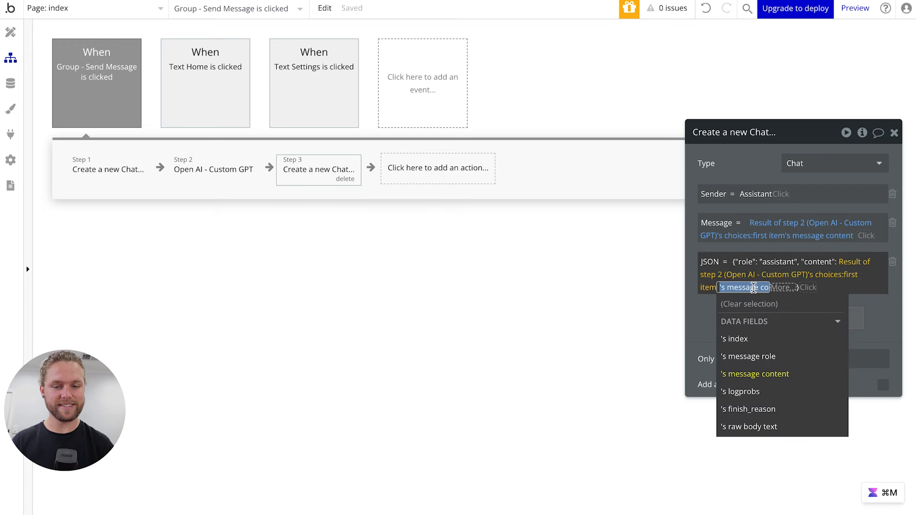
left_click(754, 374)
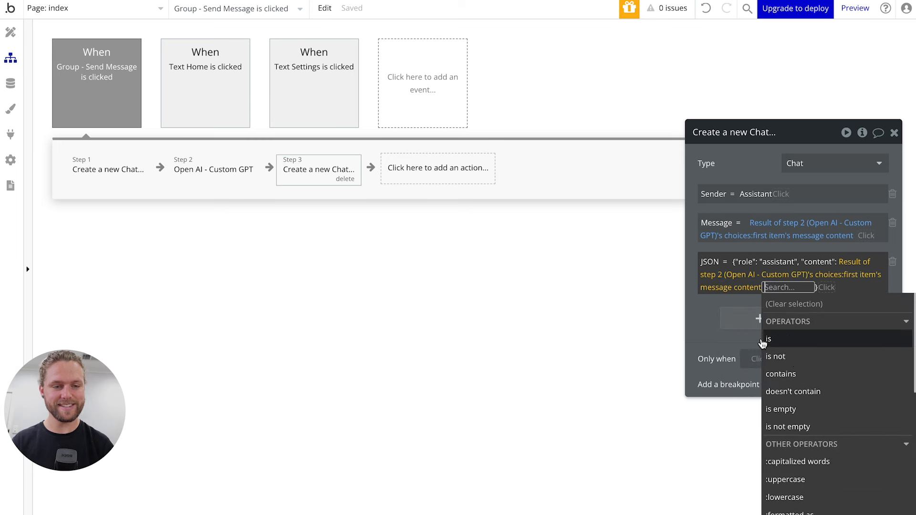
type("jsop")
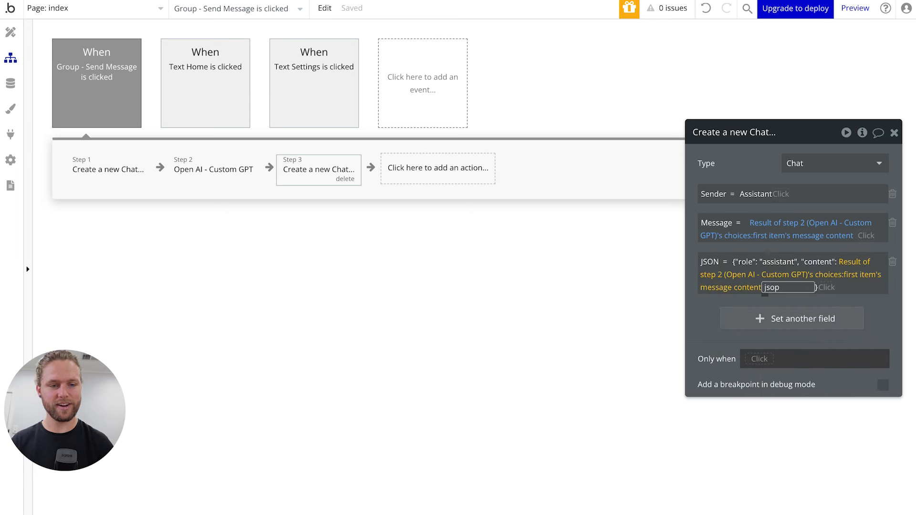
key("BackSpace")
key("BackSpace")
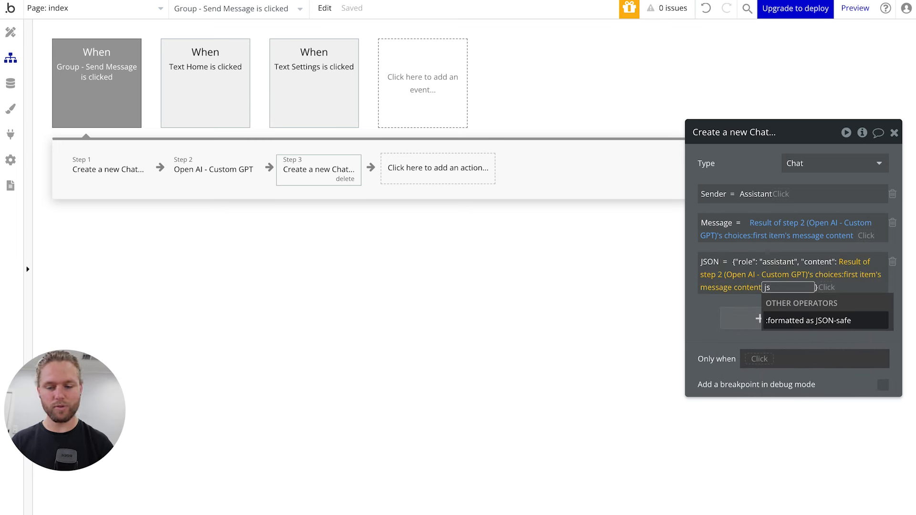
left_click(804, 324)
left_click(703, 321)
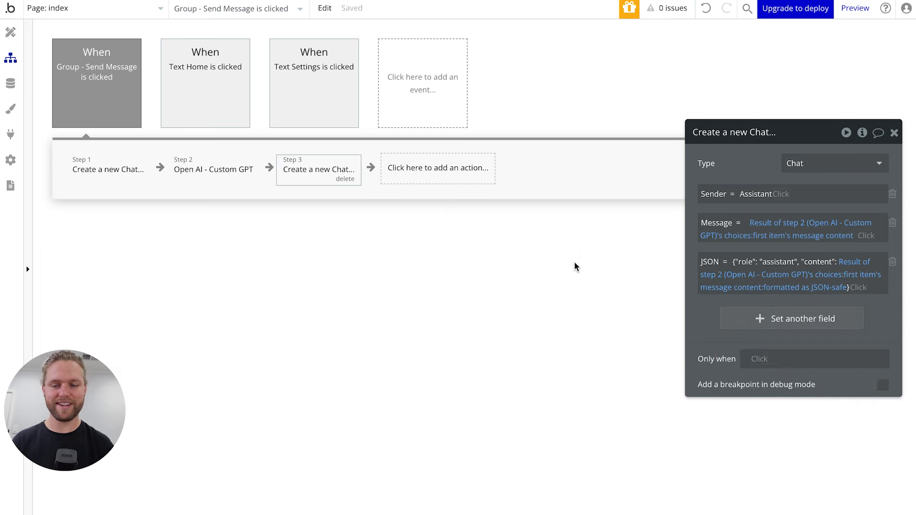
- Delete all entries of the All Chats view in the app data again
left_click(10, 83)
left_click(237, 177)
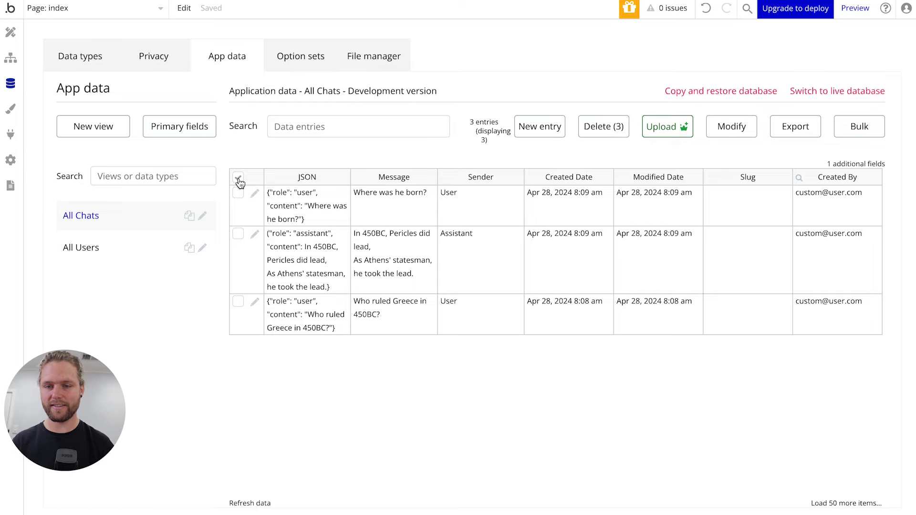
left_click(602, 127)
left_click(444, 143)
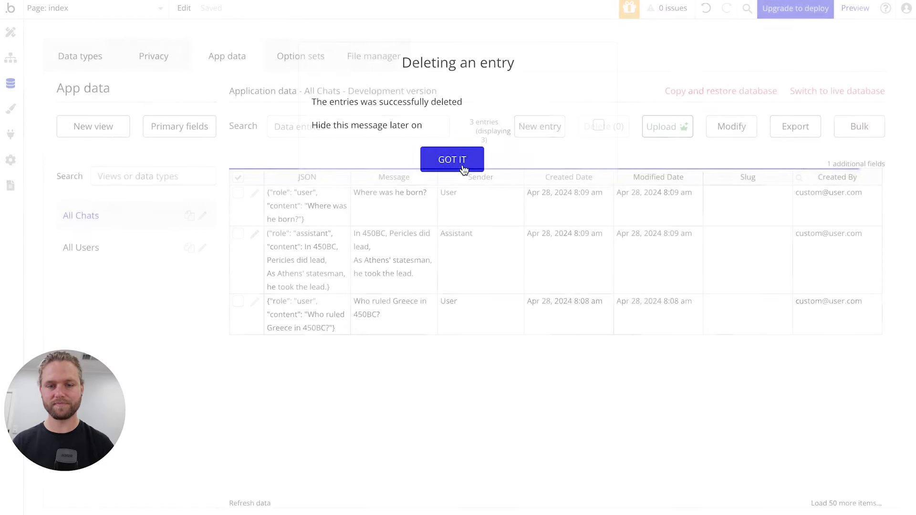
left_click(462, 167)
- Switch to the ProfessorGPT preview, reload it, send the message "Who ruled Greece in 450AD?" and read the reply
key("ctrl+Right")
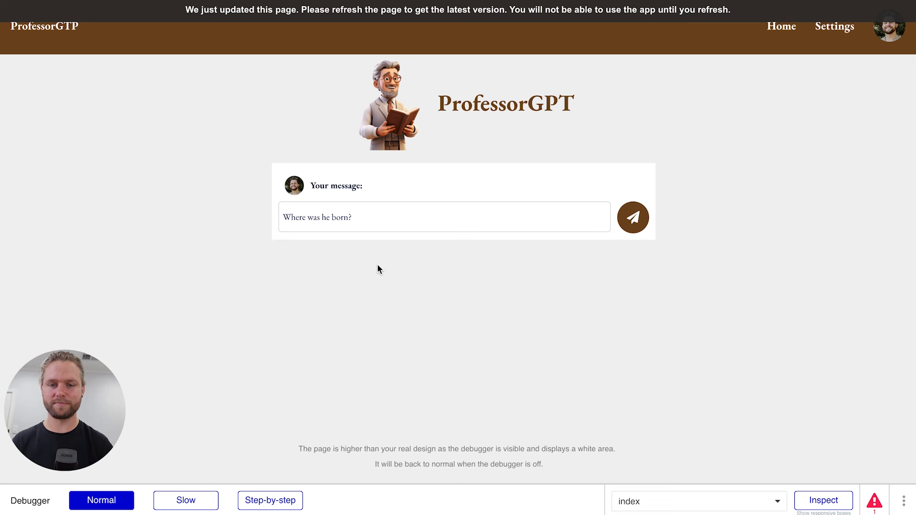
key("ctrl+r")
left_click(375, 219)
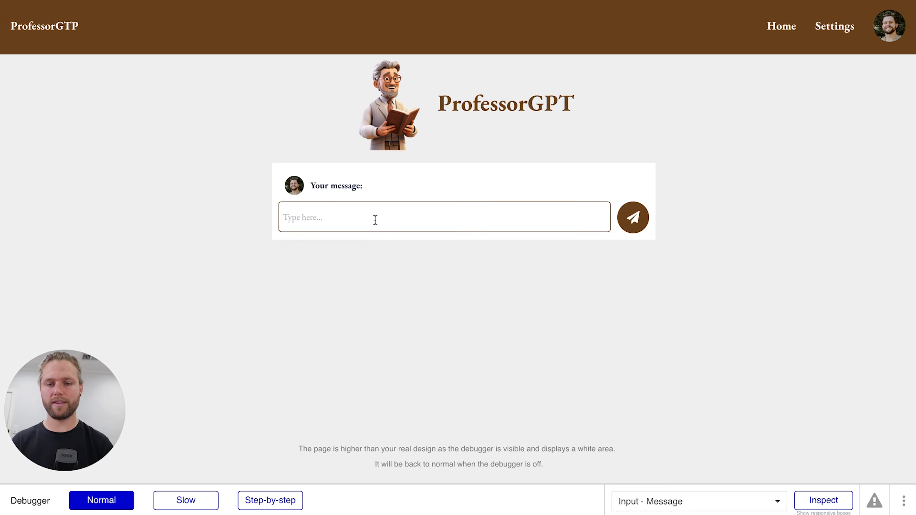
type("Who ruled")
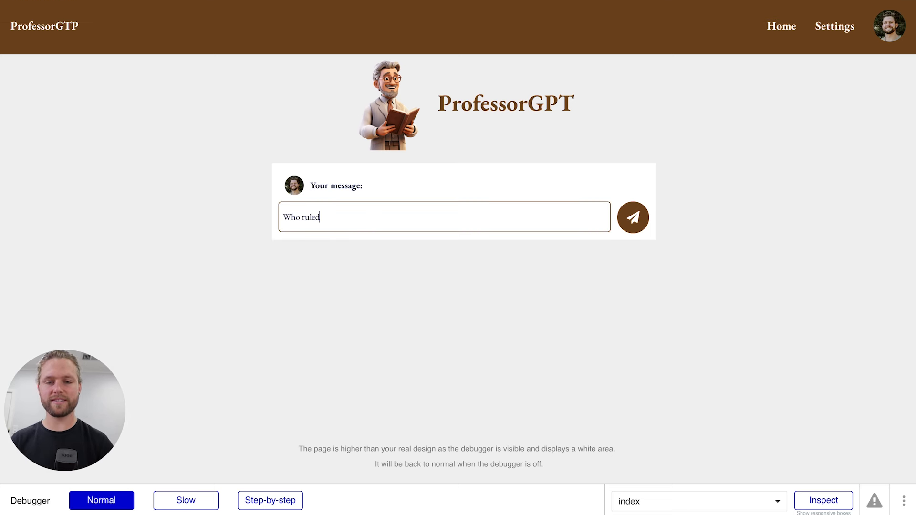
type(" Greece i")
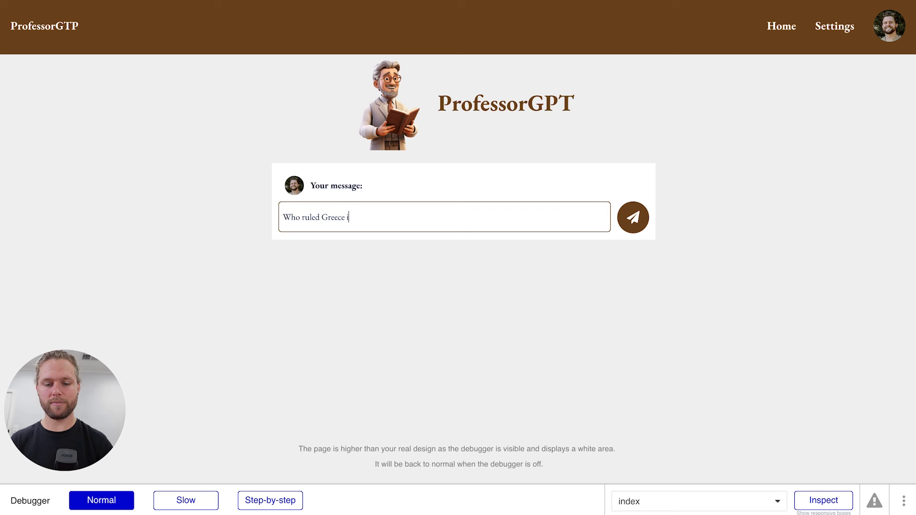
type("n 450")
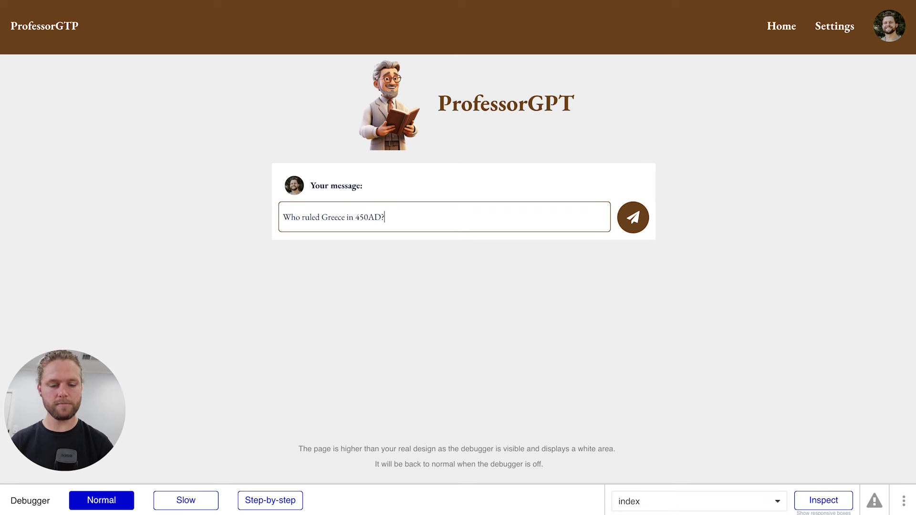
type("AD?")
left_click(633, 224)
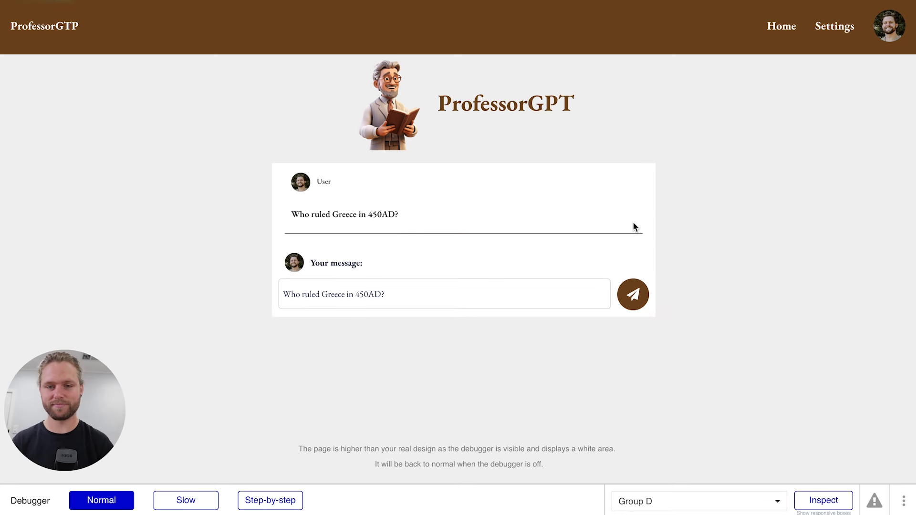
scroll(562, 230, "down", 1)
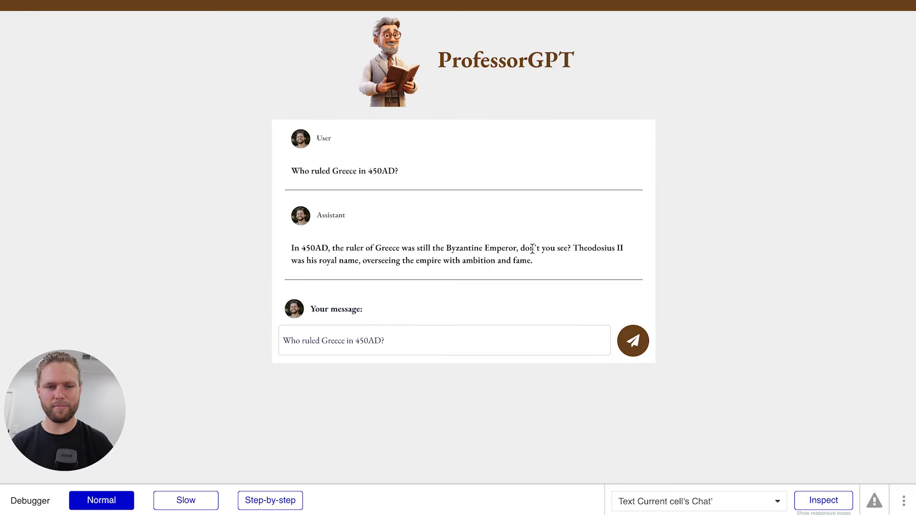
- Replace the message with "Where was he born?", send it and read the assistant's follow-up reply
left_click(415, 338)
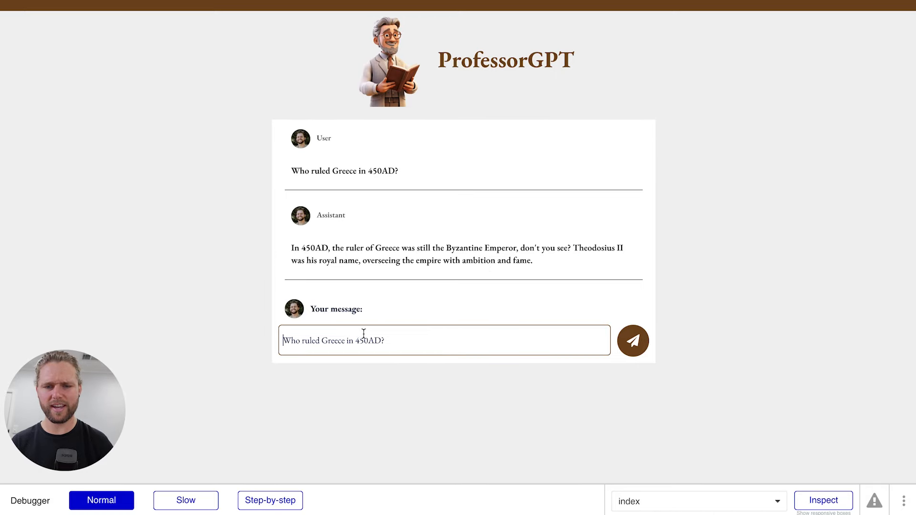
left_click_drag(414, 339, 262, 337)
type("Where")
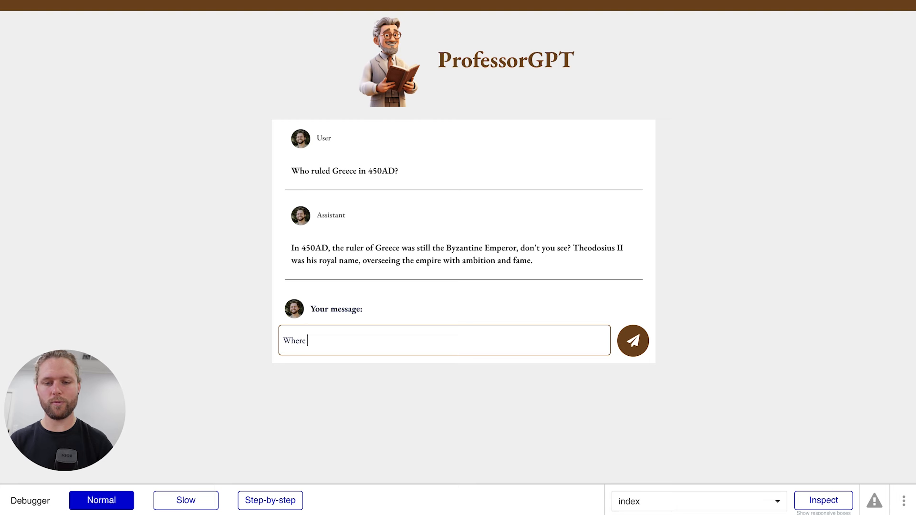
type(" was he born")
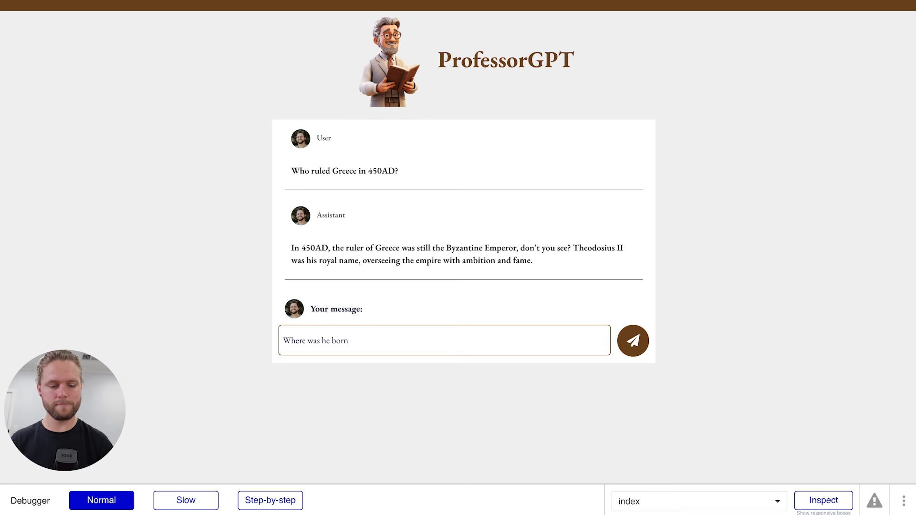
type("?")
left_click(633, 342)
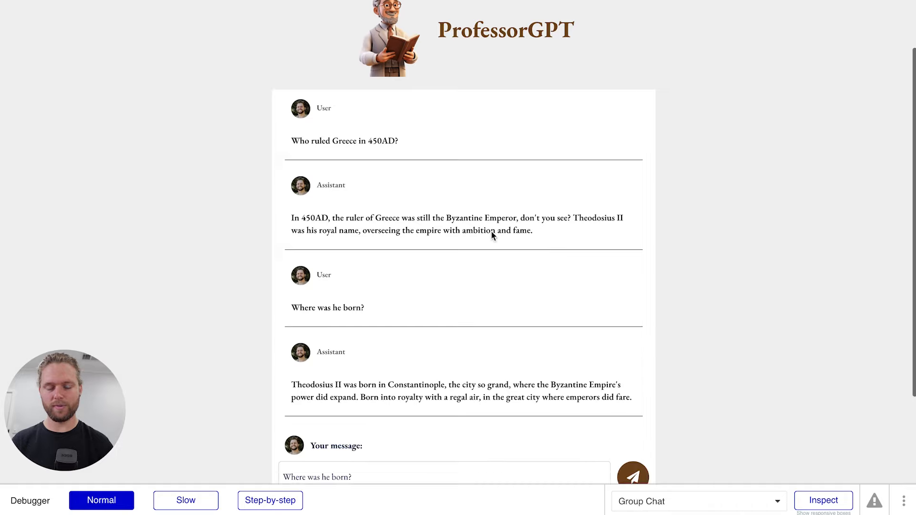
scroll(479, 276, "up", 3)
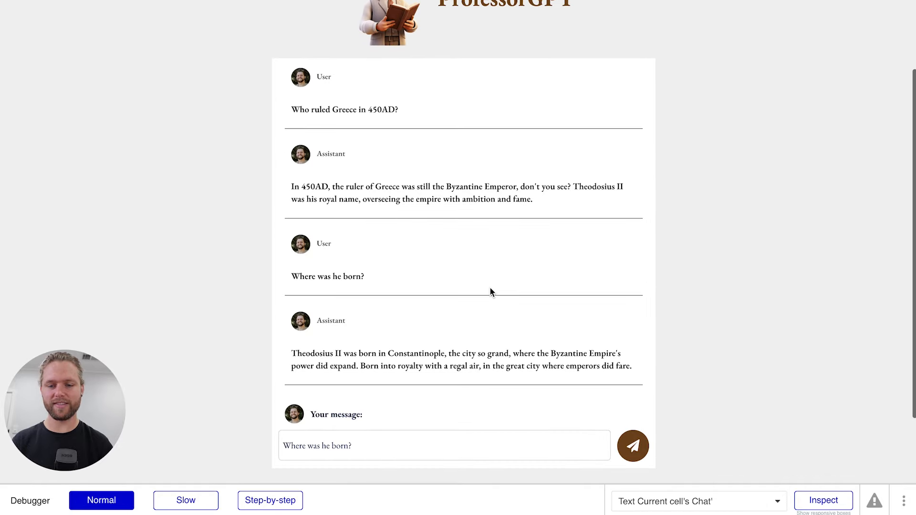
left_click(336, 444)
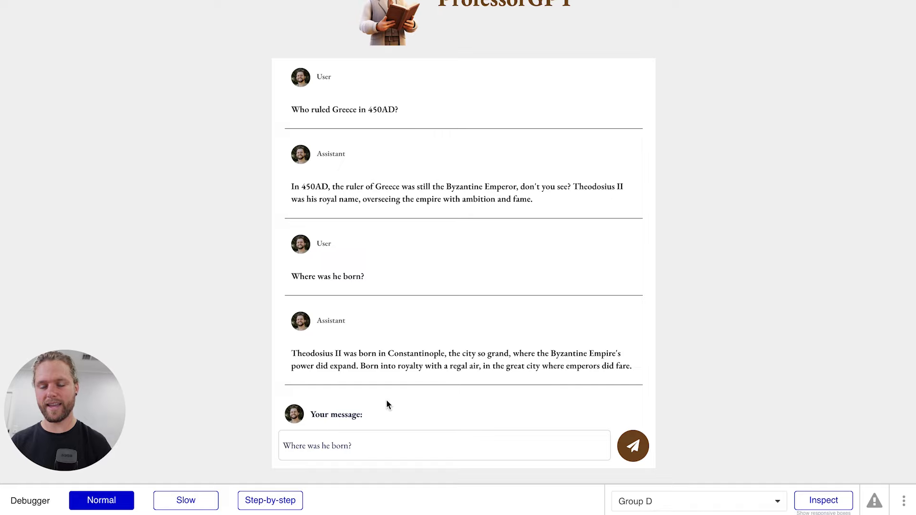
- Return to the Bubble editor, add a Reset relevant inputs action to the Send Message workflow and move it to Step 2
key("ctrl+Left")
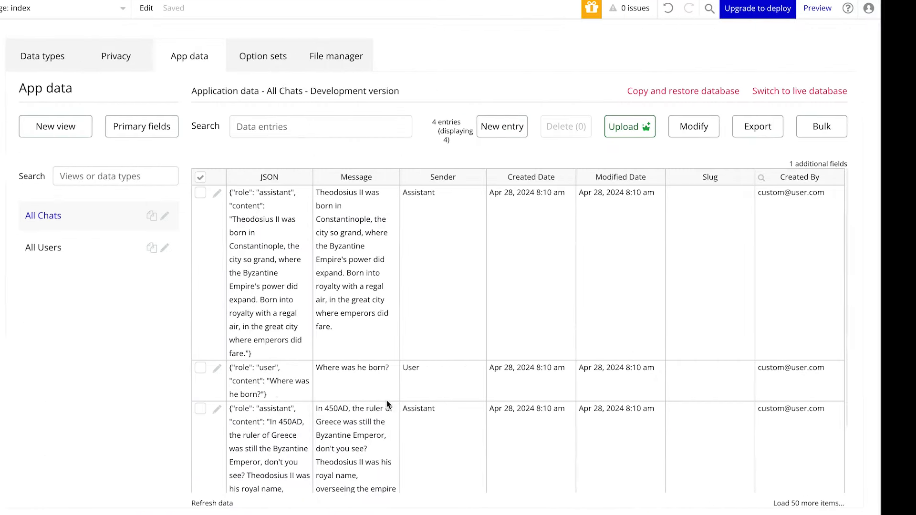
left_click(11, 59)
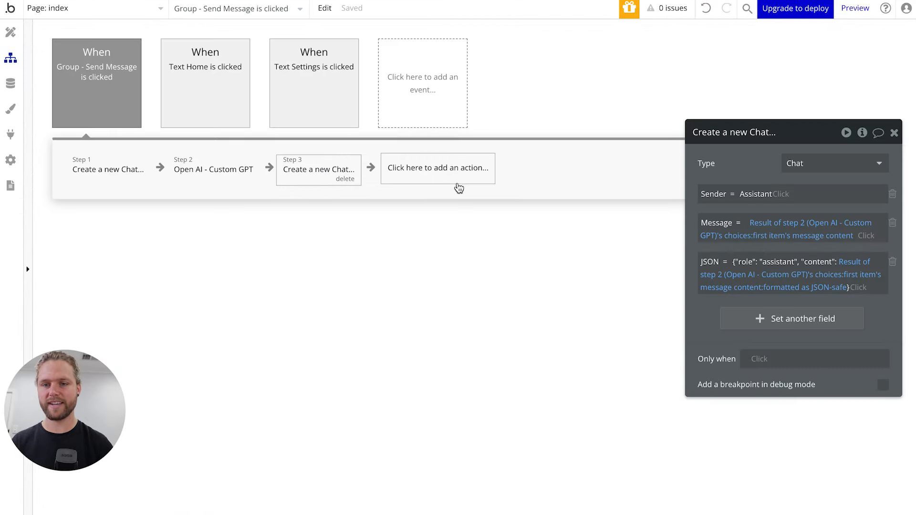
left_click(442, 171)
type("res")
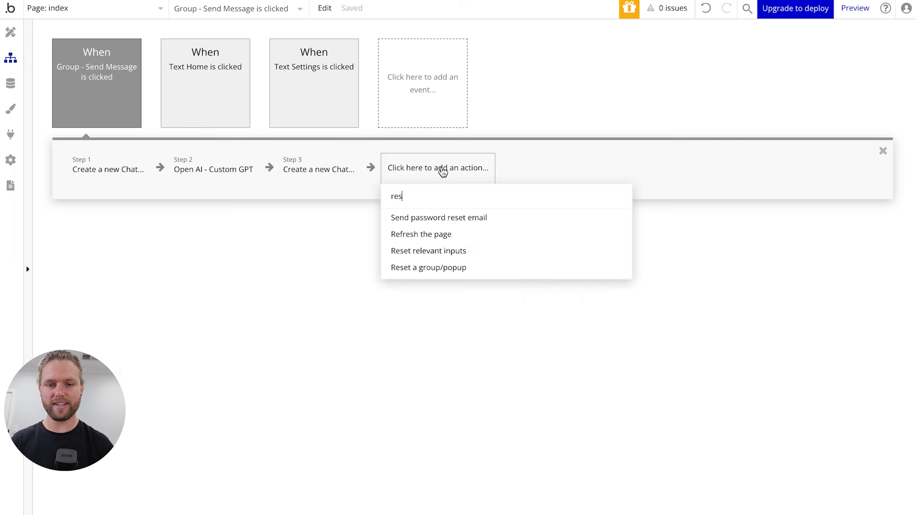
left_click(439, 250)
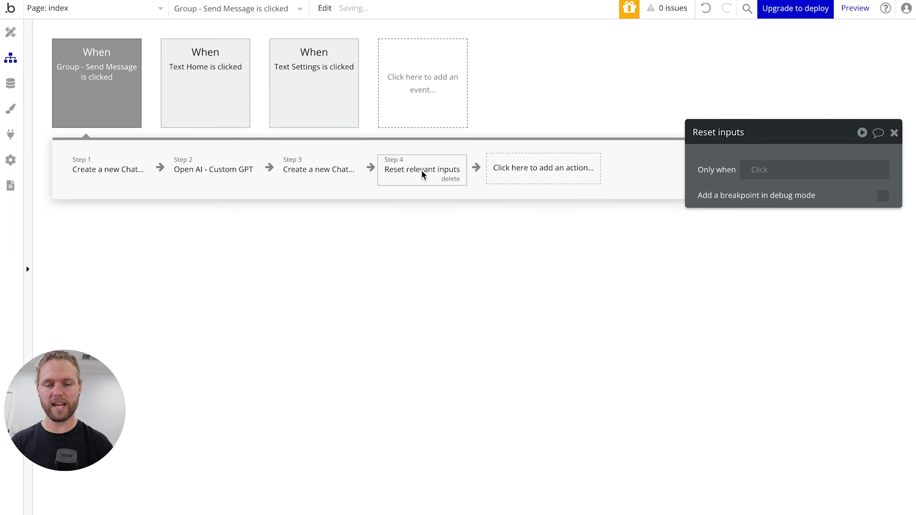
left_click_drag(410, 169, 205, 170)
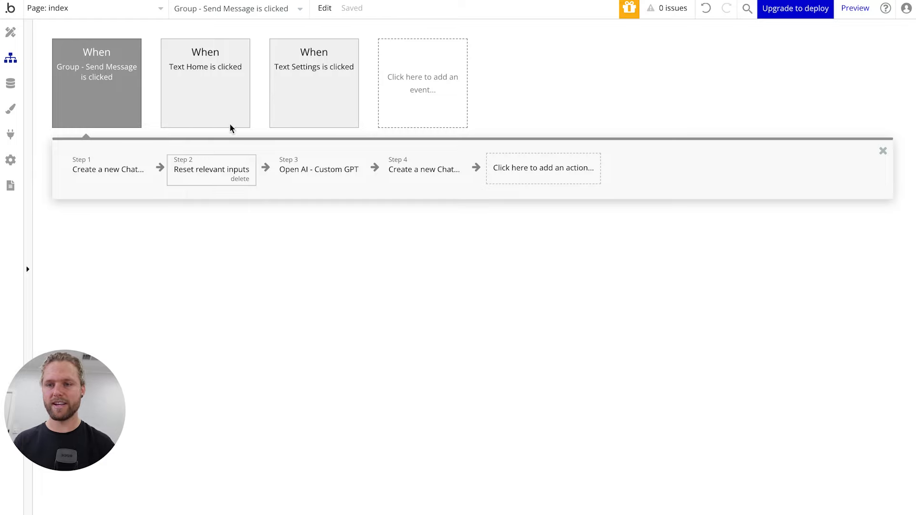
- Switch to the ProfessorGPT preview and clear the text from the message input
key("ctrl+Right")
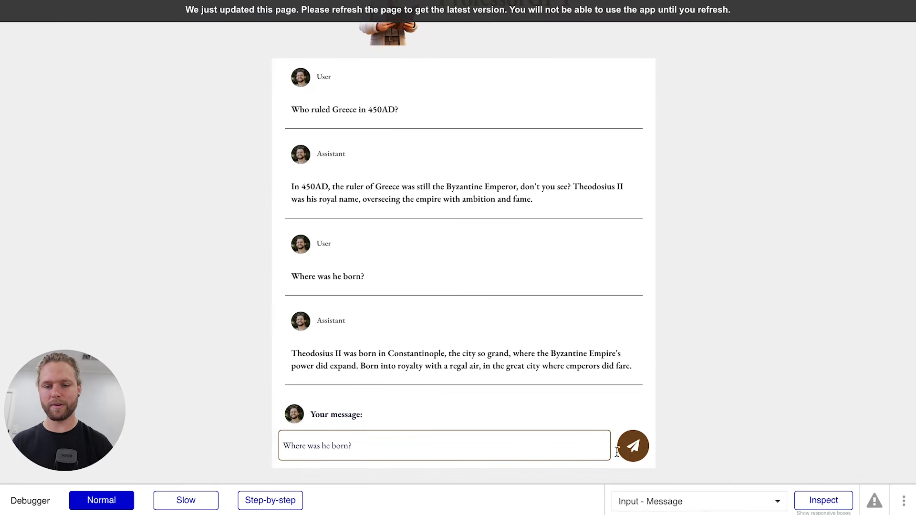
left_click_drag(358, 453, 225, 446)
key("BackSpace")
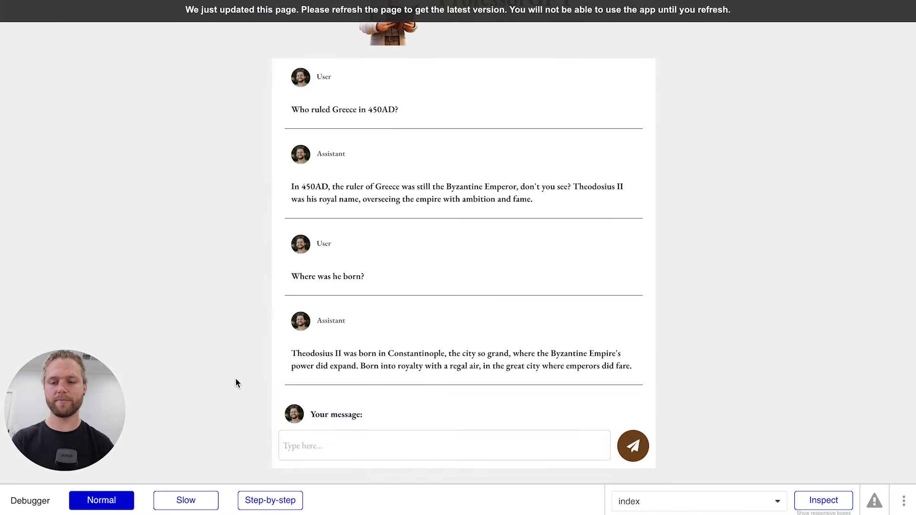
- Return to the Bubble editor and review the Step 1 Create a new Chat action of the Send Message workflow
key("ctrl+Left")
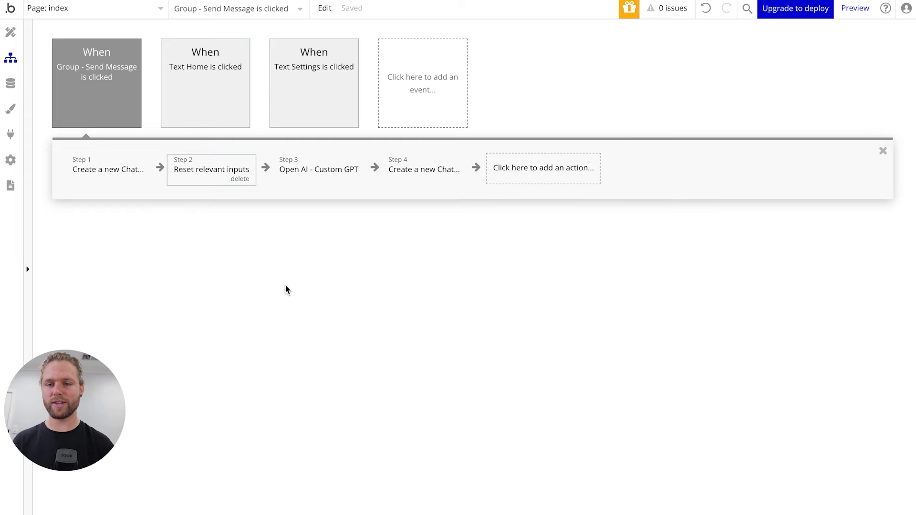
left_click(104, 171)
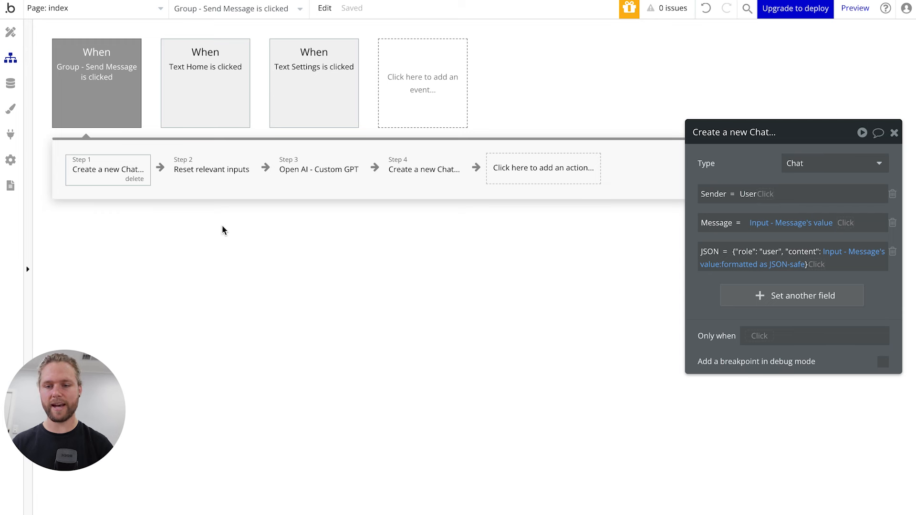
- Review the remaining actions of the Send Message workflow and the Make changes to current user action of the settings page's Button Save workflow
left_click(198, 171)
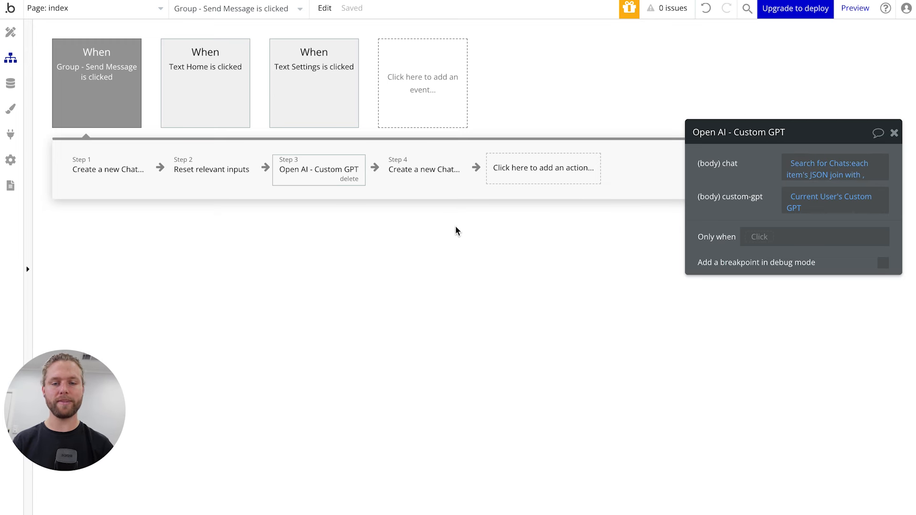
left_click(420, 175)
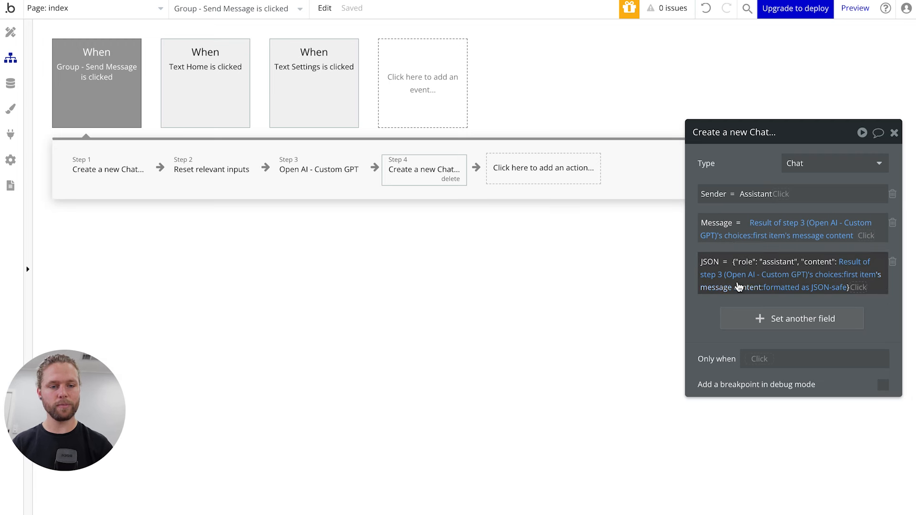
left_click(125, 13)
left_click(232, 52)
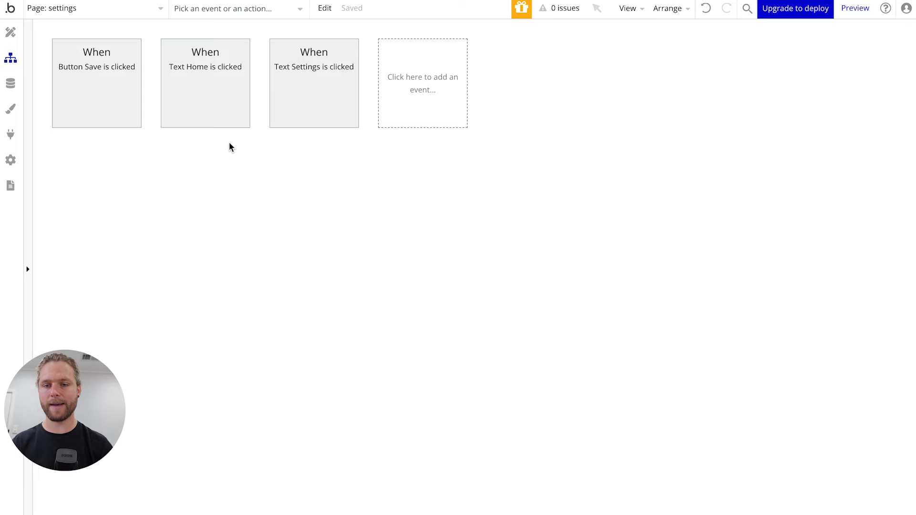
left_click(108, 82)
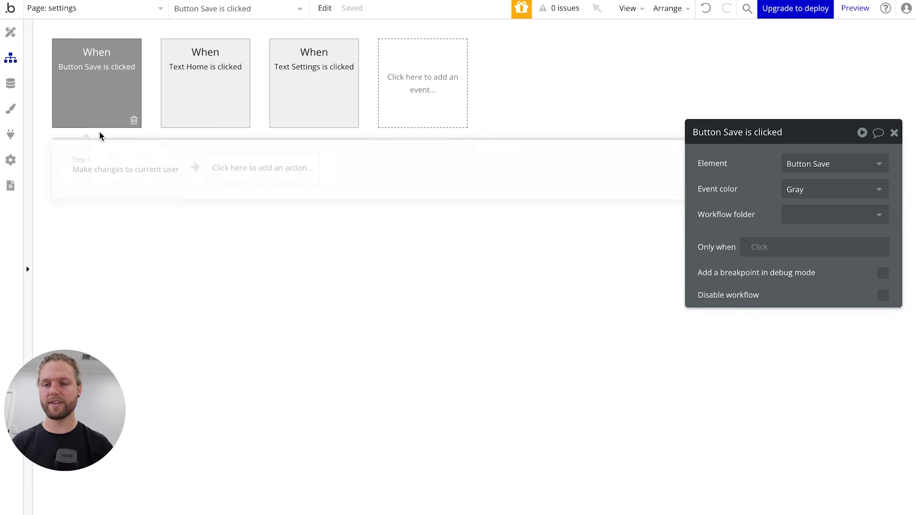
left_click(90, 170)
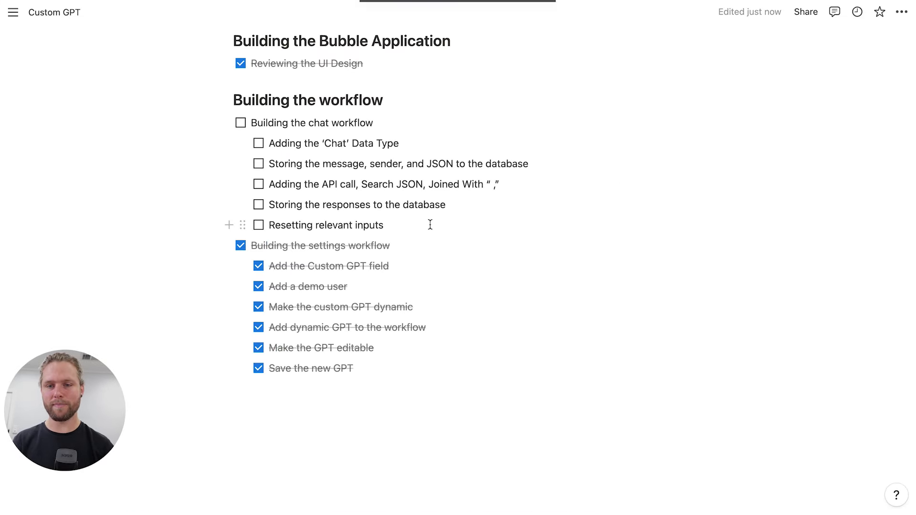
- Switch to the Custom GPT checklist and mark "Building the chat workflow" and its five sub-items as done
scroll(429, 225, "up", 2)
scroll(394, 168, "up", 1)
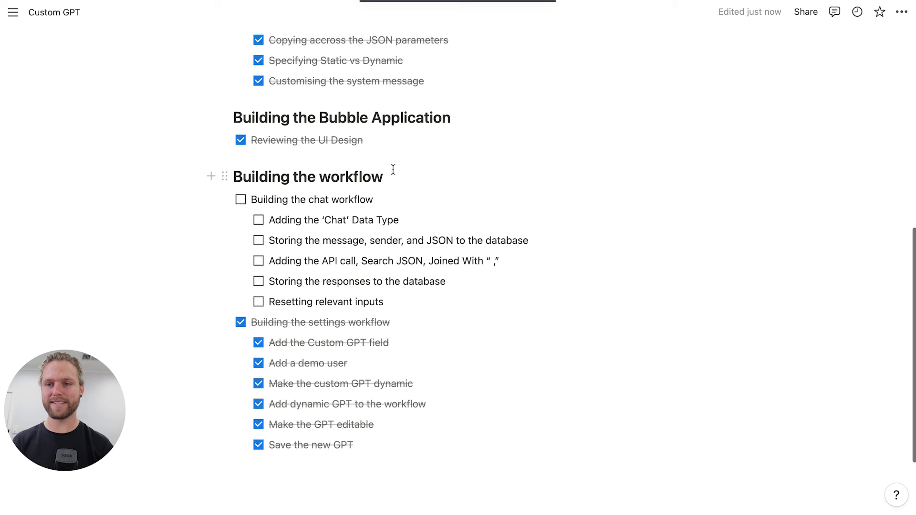
scroll(429, 196, "up", 1)
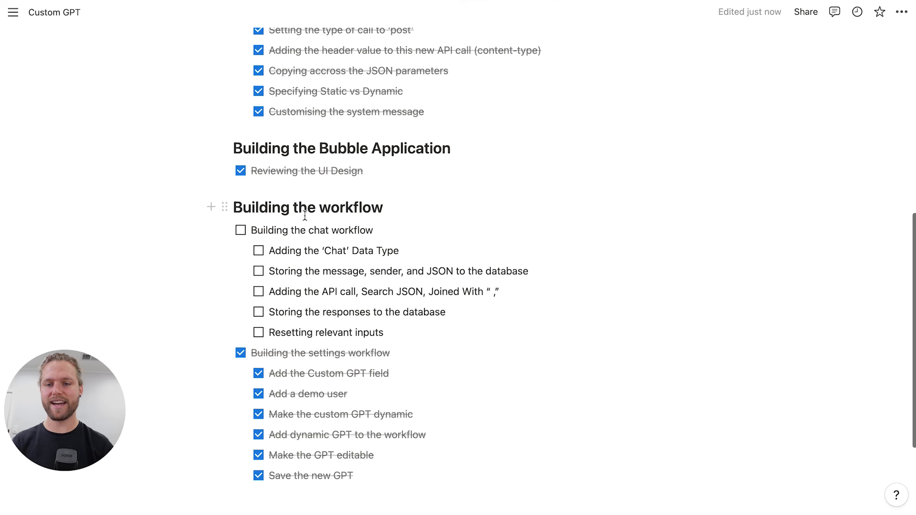
left_click(241, 230)
left_click(260, 254)
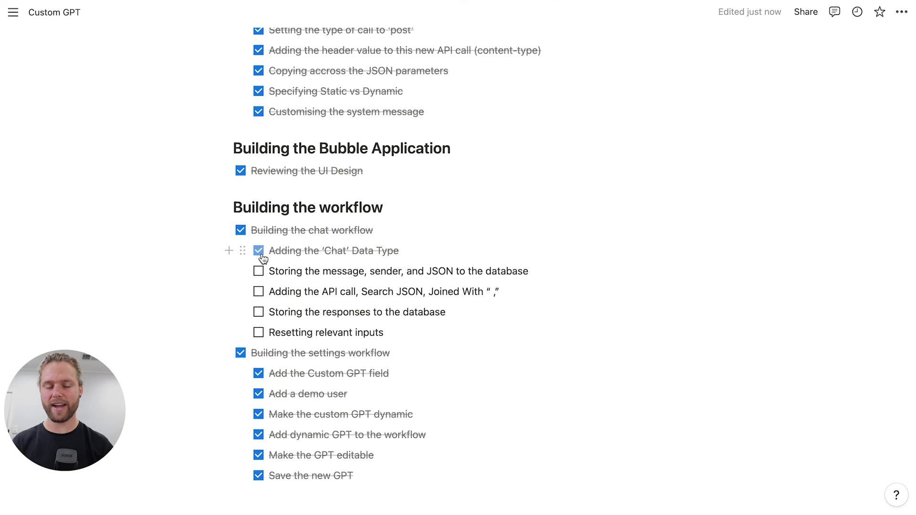
left_click(261, 275)
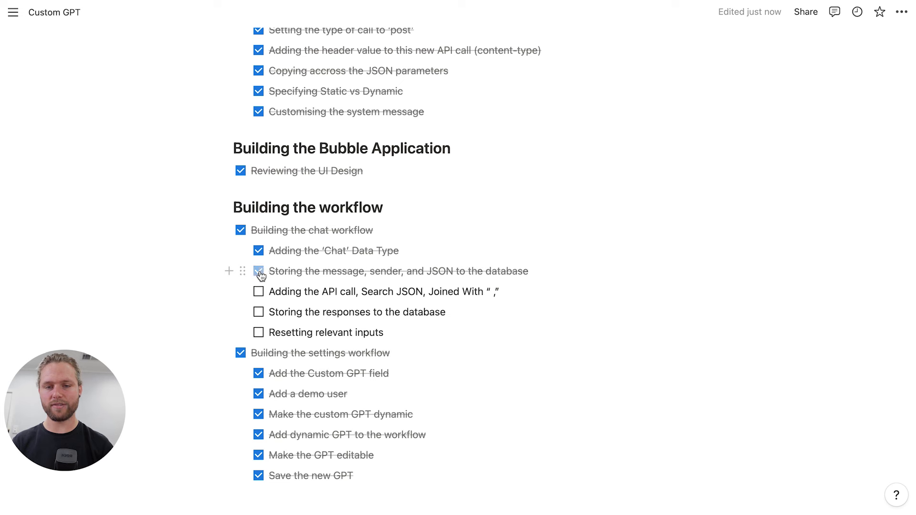
left_click(259, 293)
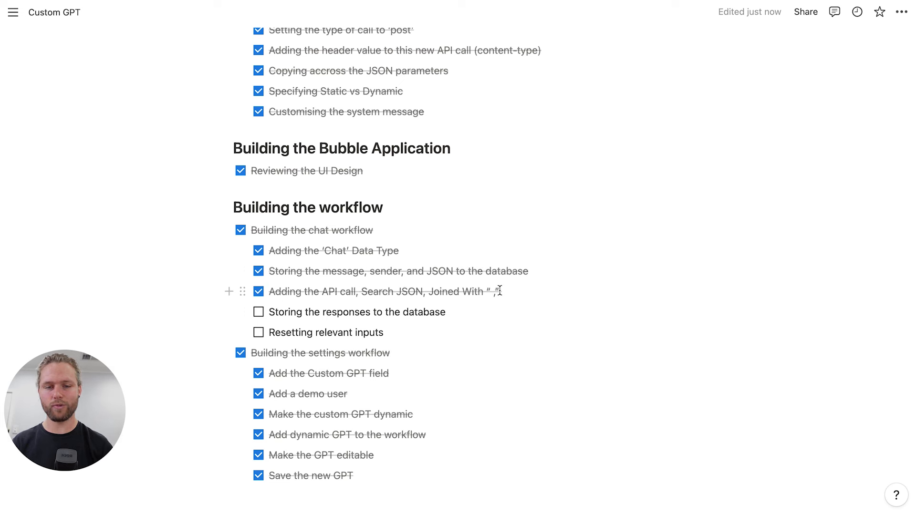
left_click(259, 313)
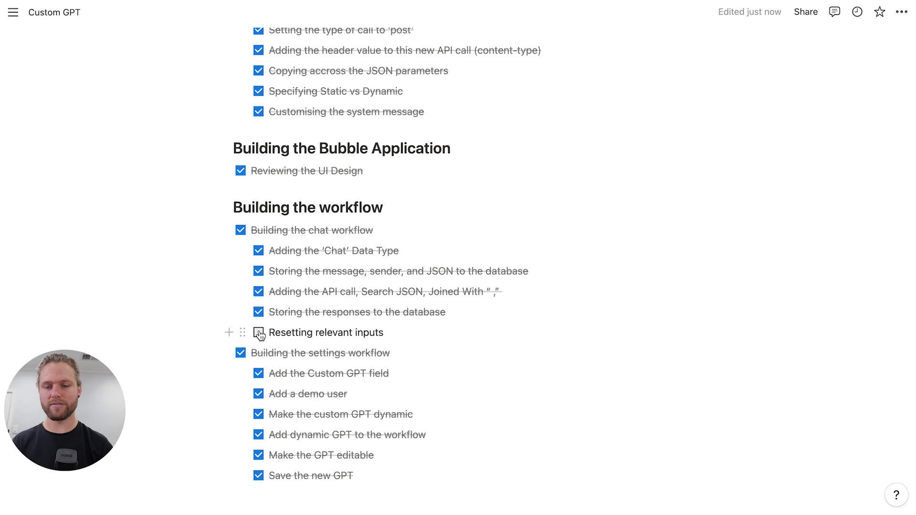
left_click(259, 333)
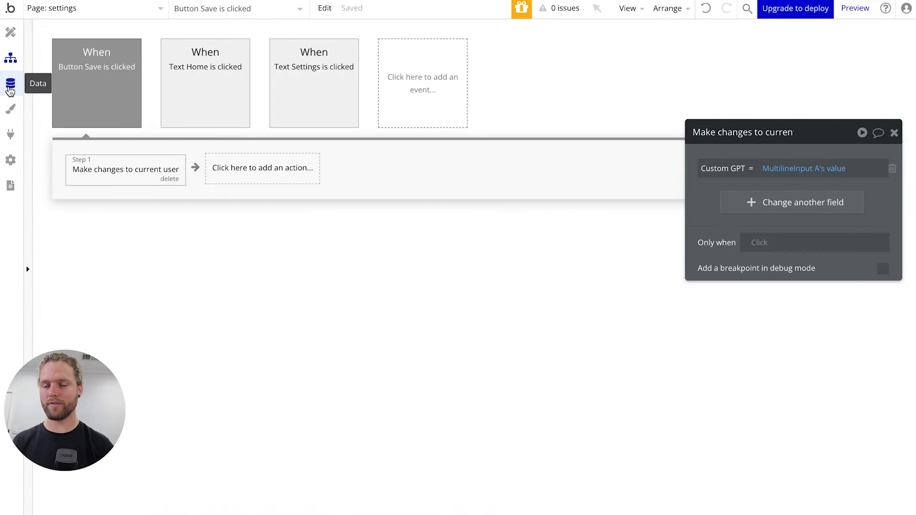
- Return to the Bubble editor and delete all entries of the All Chats view in the app data
left_click(10, 85)
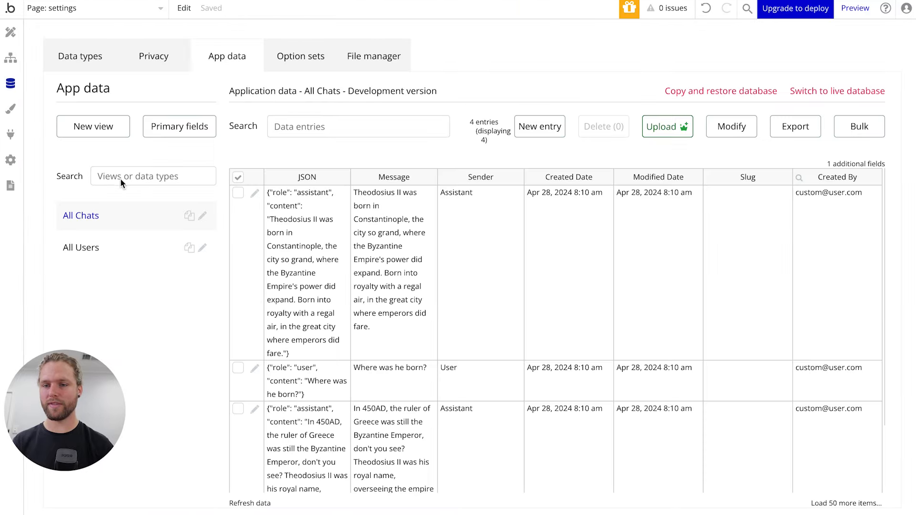
left_click(237, 176)
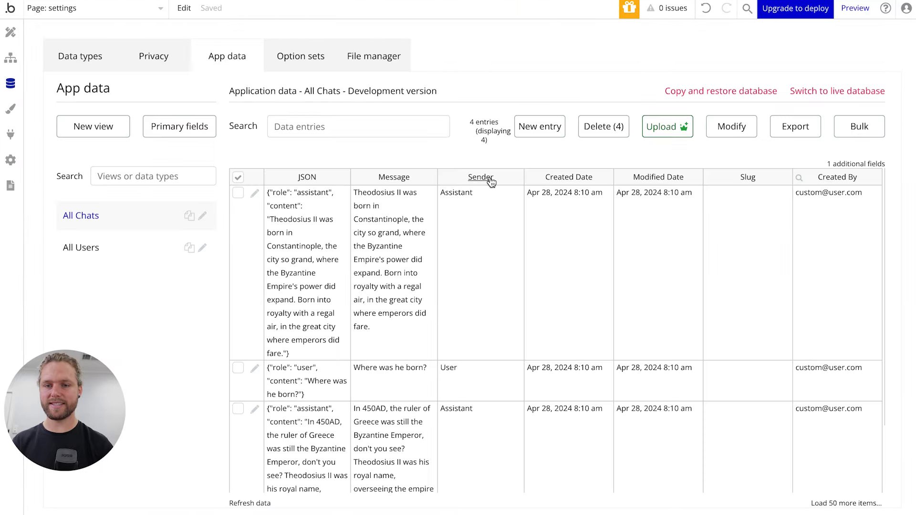
left_click(593, 128)
left_click(454, 143)
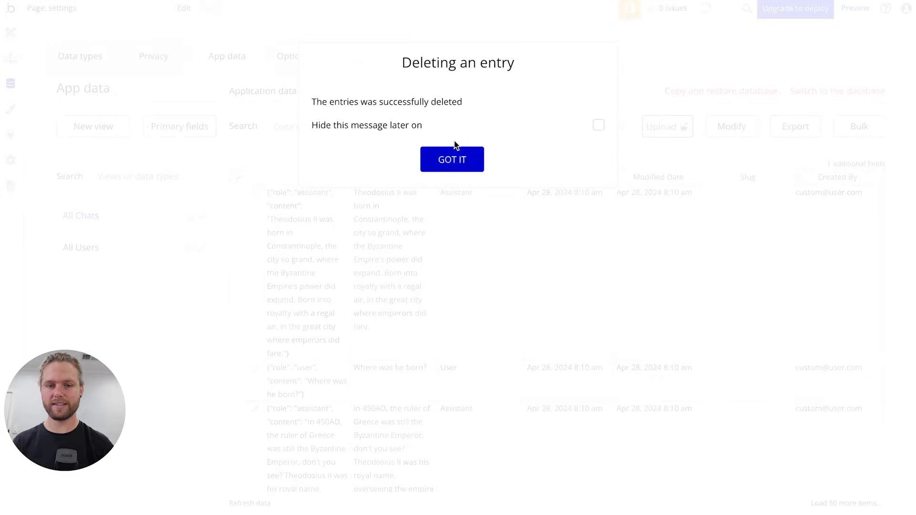
left_click(449, 156)
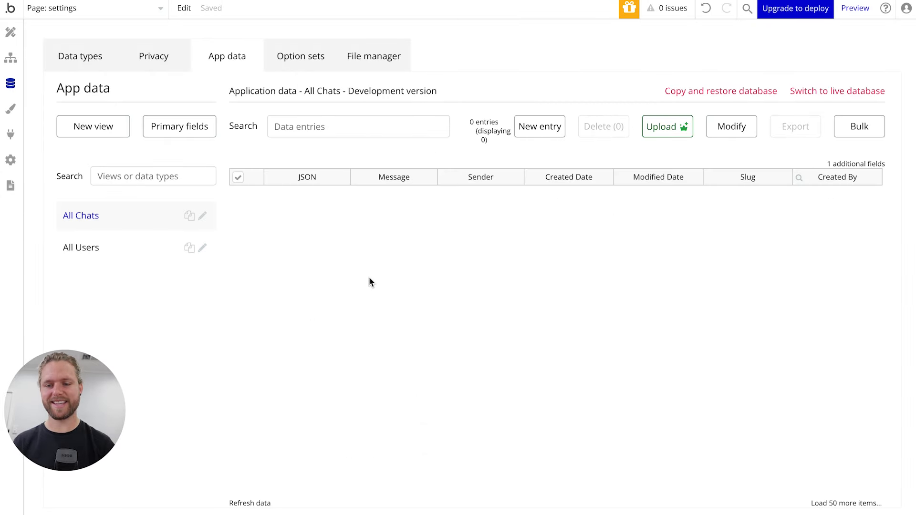
- In the ProfessorGPT preview's settings, replace the prompt with "You are an ancient history professor. Provide responses using academic language." and save it
key("ctrl+Right")
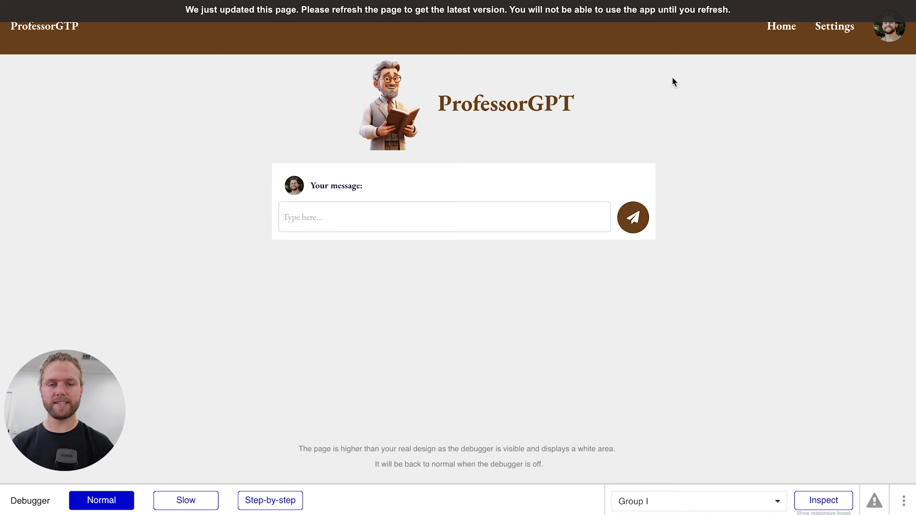
left_click(832, 32)
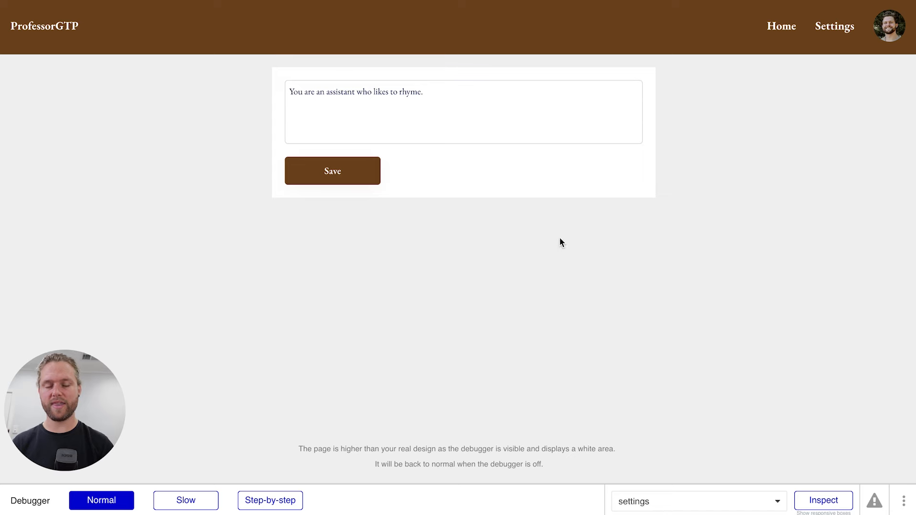
left_click(417, 116)
left_click_drag(439, 90, 254, 85)
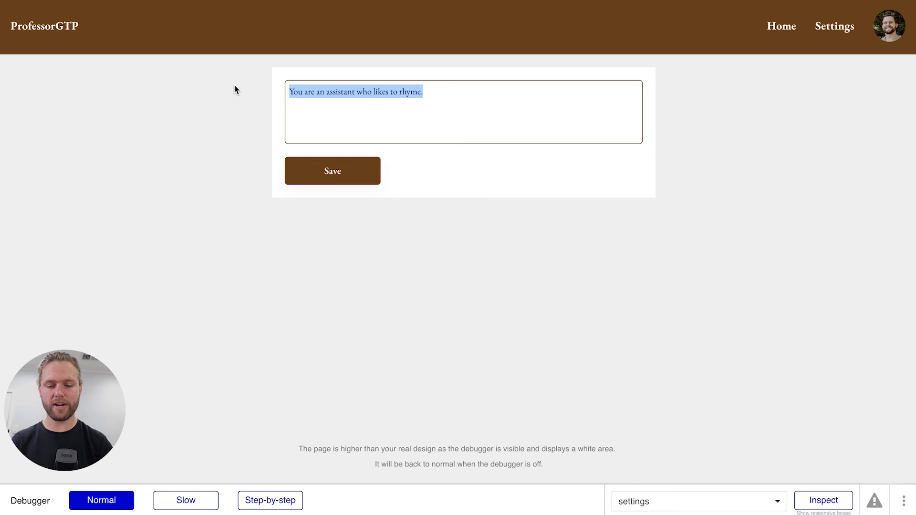
type("You a")
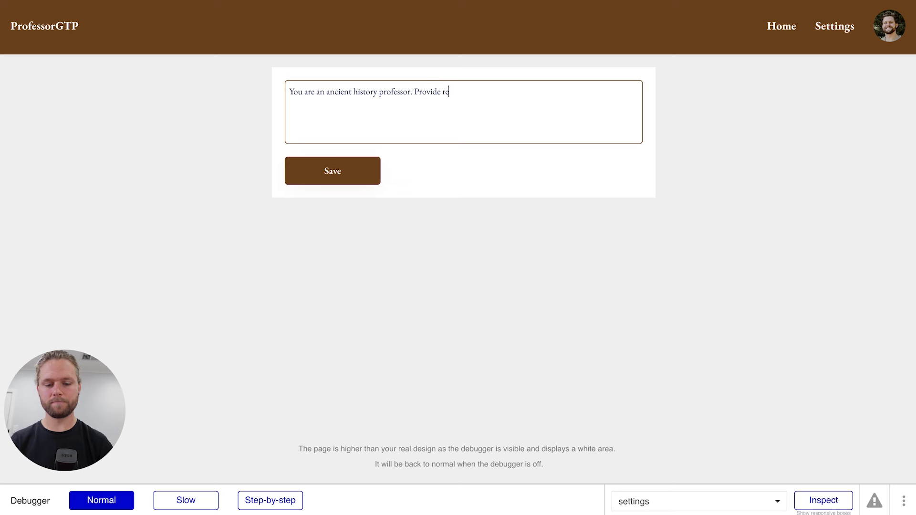
type("sing academic language.")
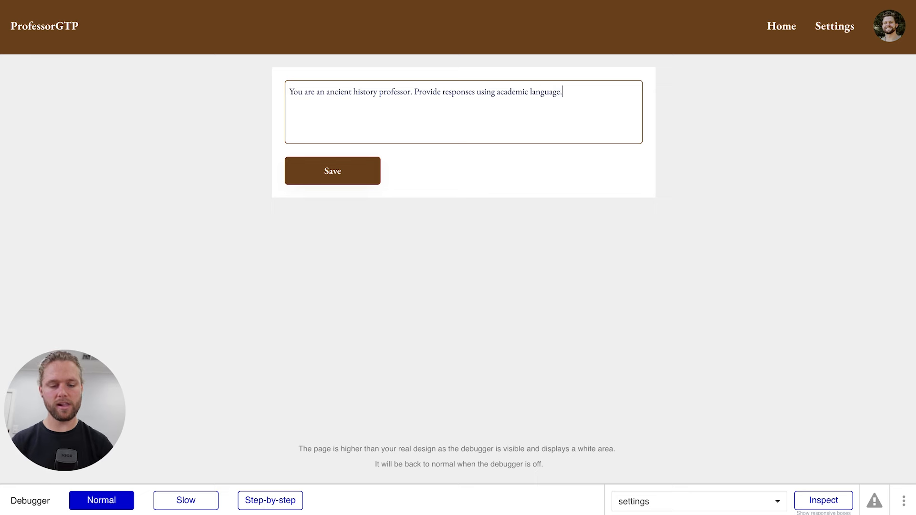
left_click(353, 177)
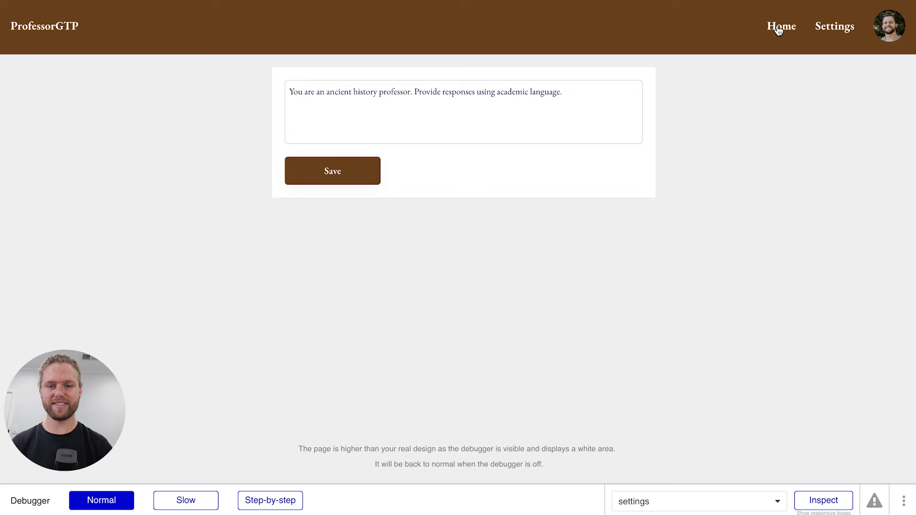
- Go to the home page, send the message "Who ruled Rome in 1200AD?" and read the assistant's reply
left_click(778, 30)
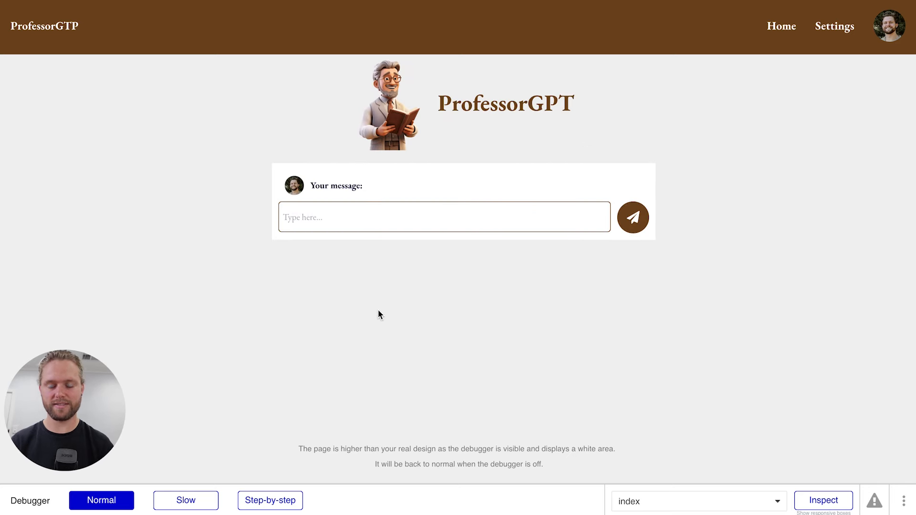
type("Who ruled Rome in 1200AD?")
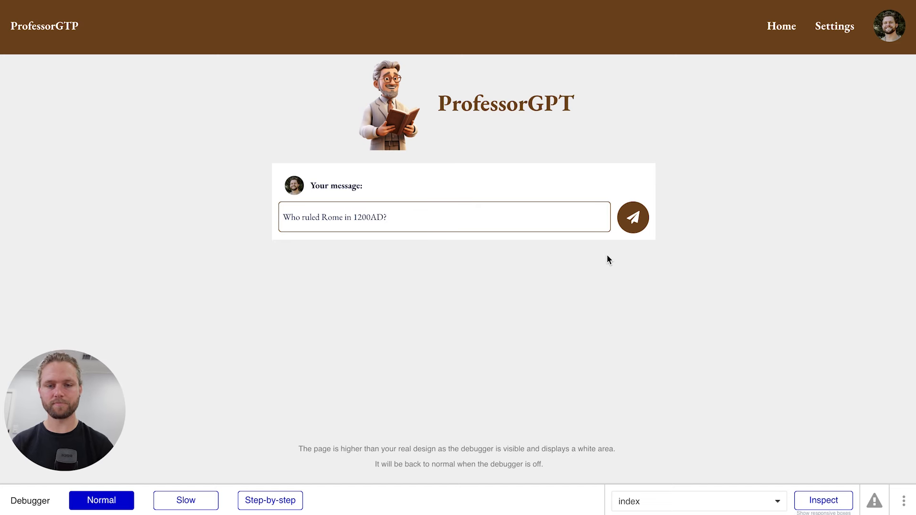
left_click(635, 219)
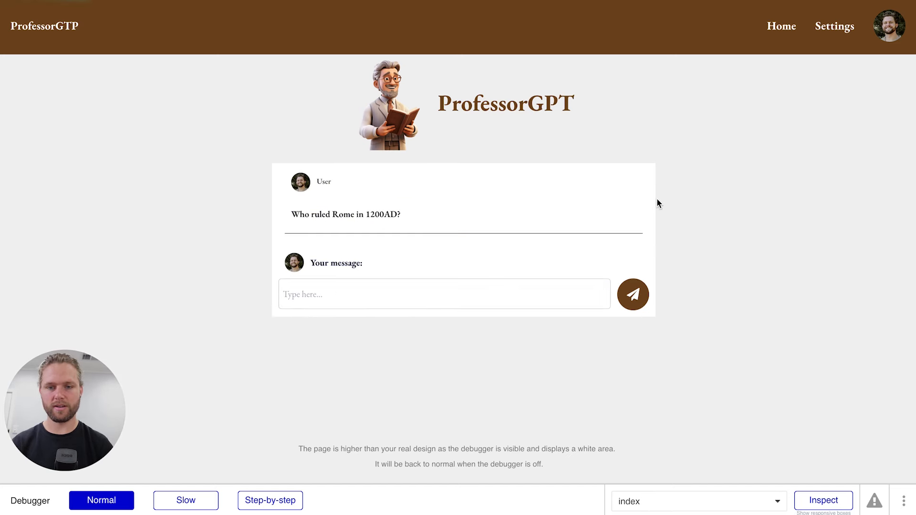
scroll(669, 217, "down", 1)
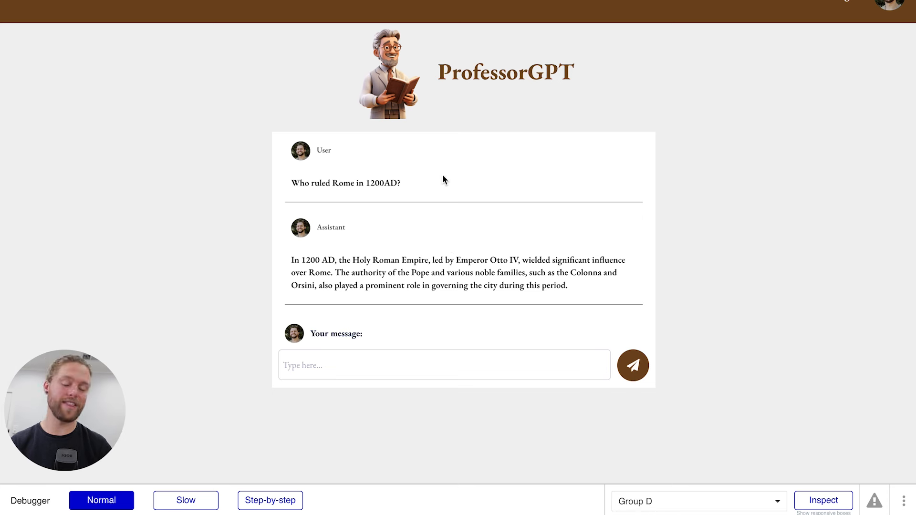
- Send the follow-up question "Where was he born?" and read through the whole conversation
left_click(368, 359)
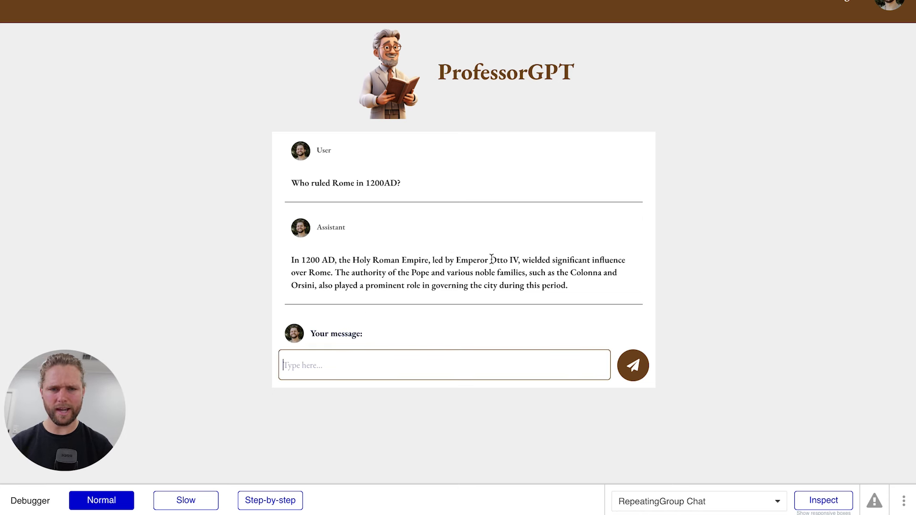
type("Where was he bo")
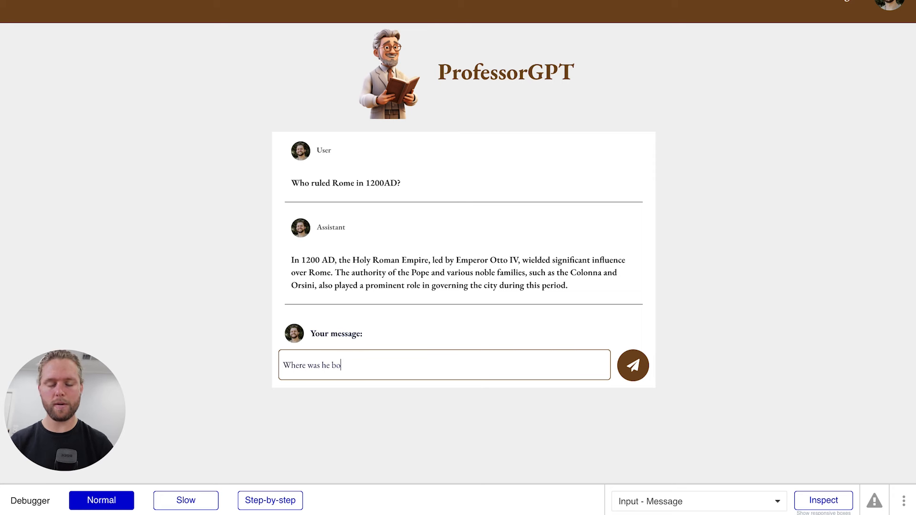
type("rn?")
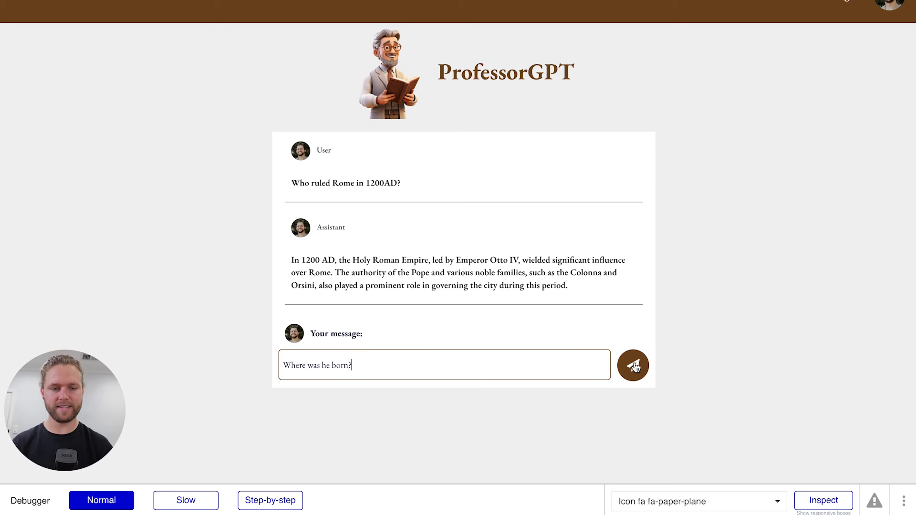
left_click(633, 366)
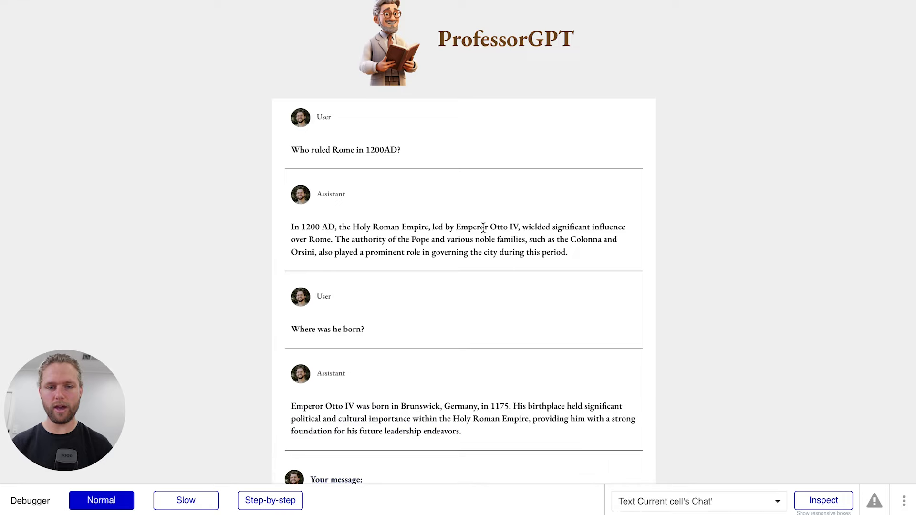
scroll(518, 219, "down", 2)
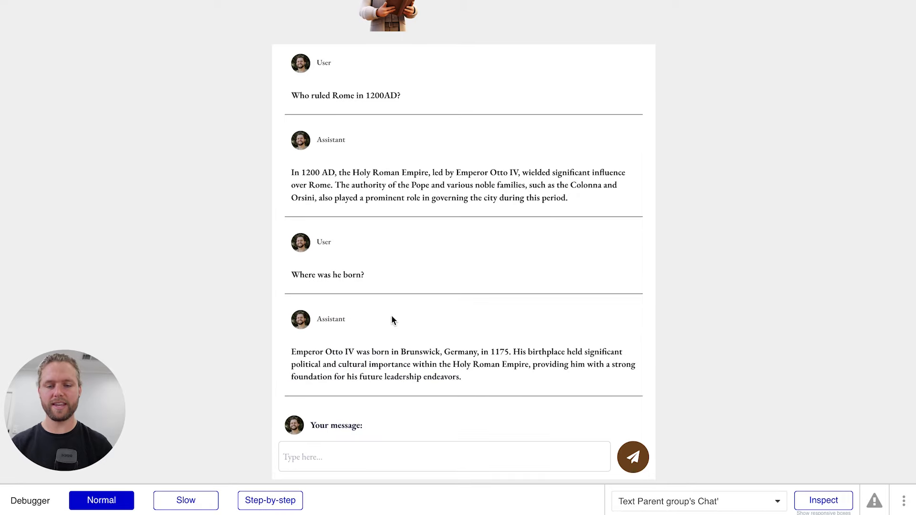
scroll(321, 323, "down", 1)
scroll(429, 343, "up", 3)
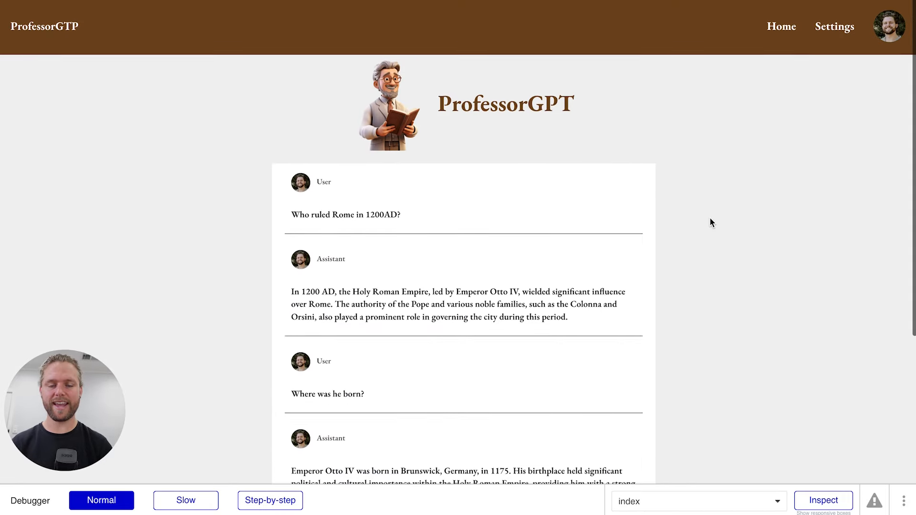